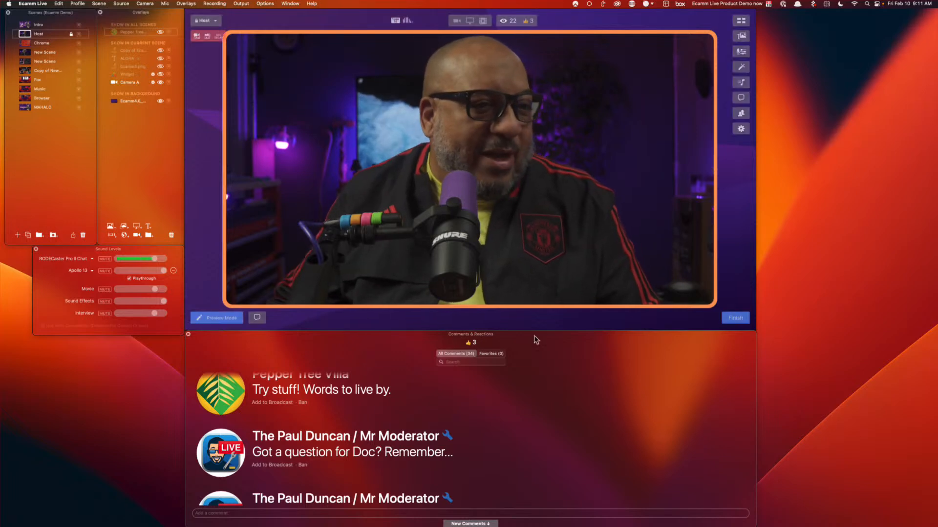
# Move the Comments & Reactions window to the top-right and adjust its size and height
pyautogui.moveTo(756, 449); pyautogui.dragTo(343, 452)
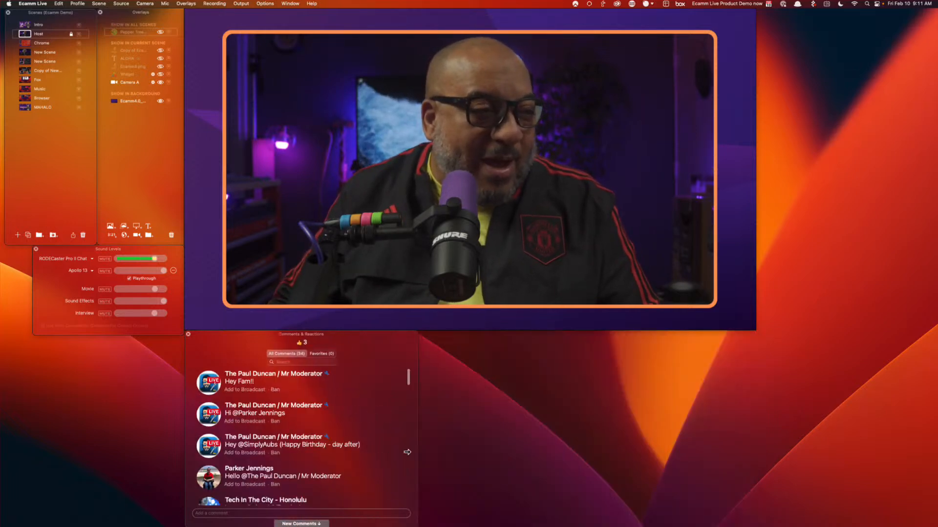
pyautogui.moveTo(320, 361); pyautogui.dragTo(893, 33)
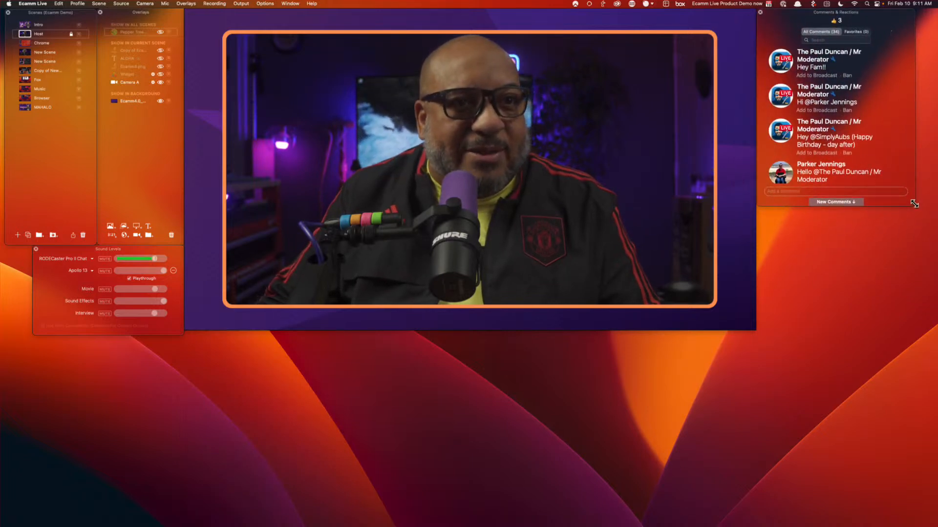
pyautogui.moveTo(914, 204); pyautogui.dragTo(934, 521)
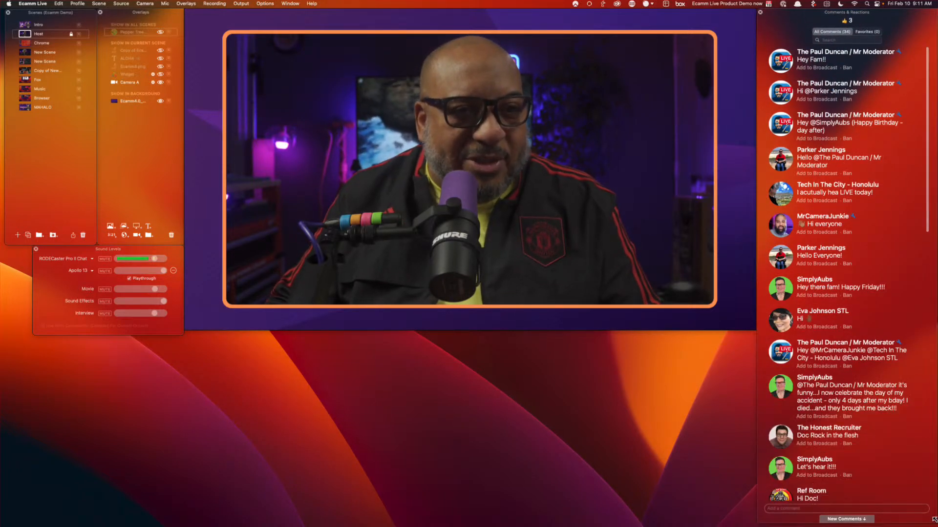
pyautogui.scroll(-15, 876, 424)
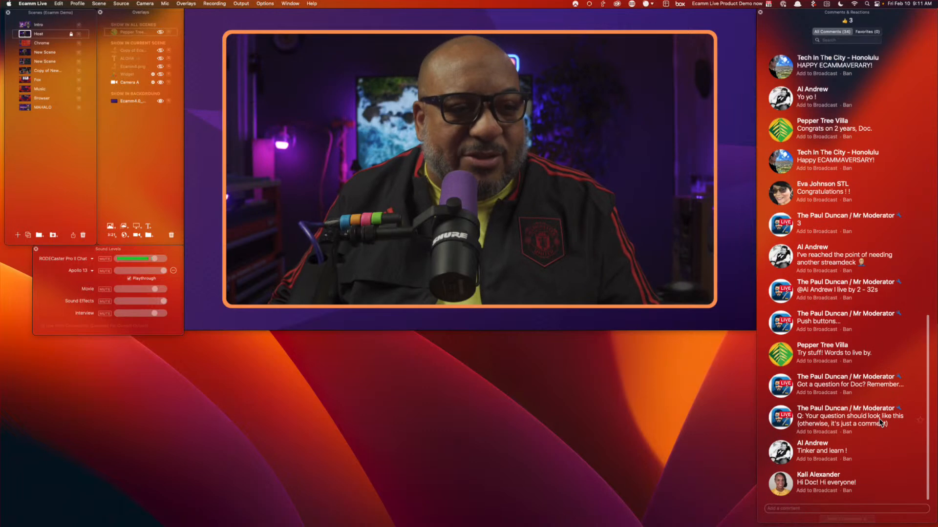
pyautogui.scroll(15, 881, 419)
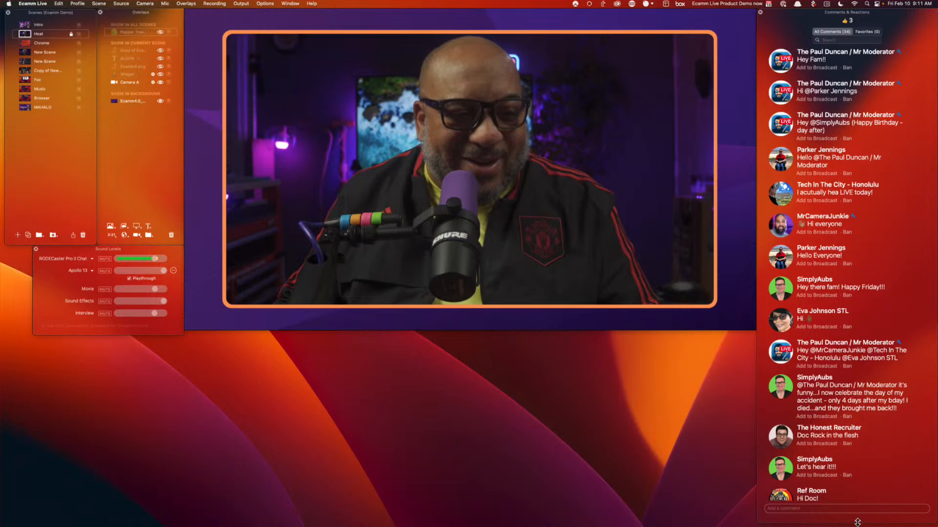
pyautogui.moveTo(858, 522); pyautogui.dragTo(844, 329)
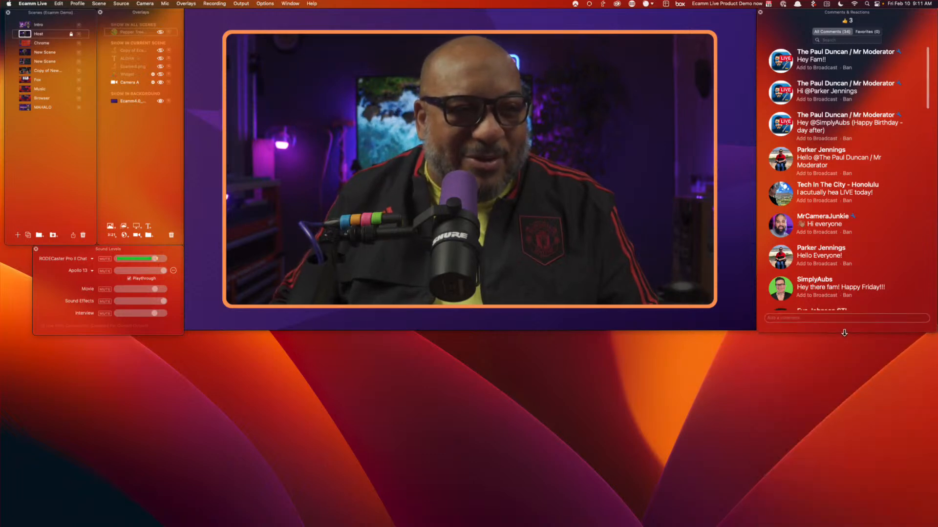
pyautogui.scroll(-15, 852, 224)
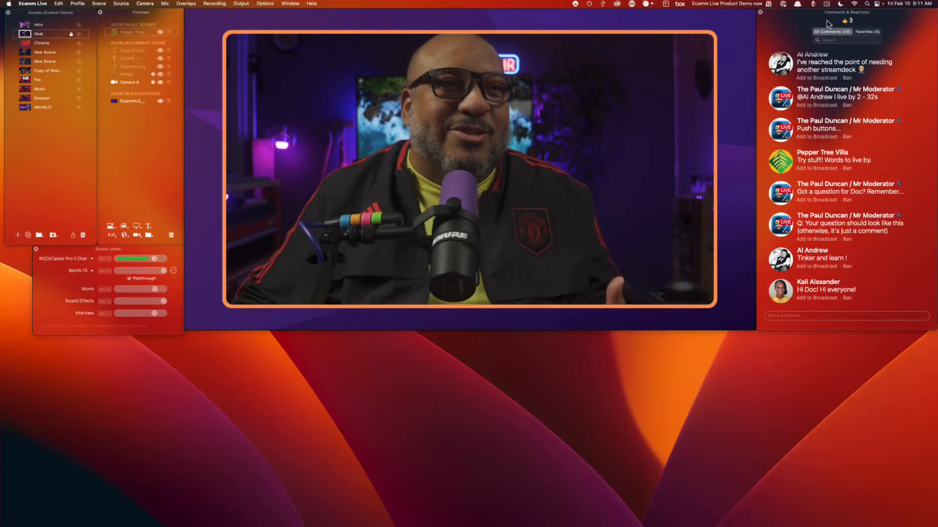
# Place the comments window at the lower middle-left, widened so comments display in large text
pyautogui.moveTo(799, 16); pyautogui.dragTo(203, 331)
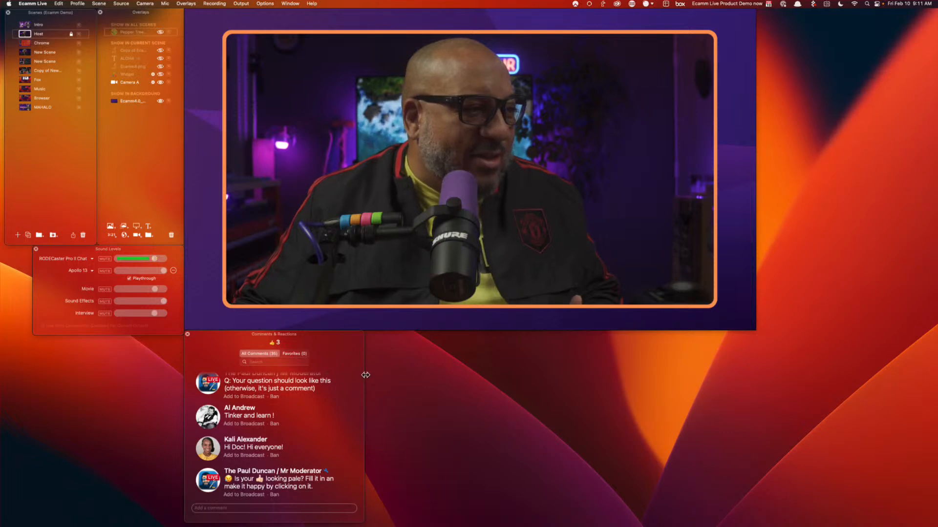
pyautogui.moveTo(365, 375); pyautogui.dragTo(743, 399)
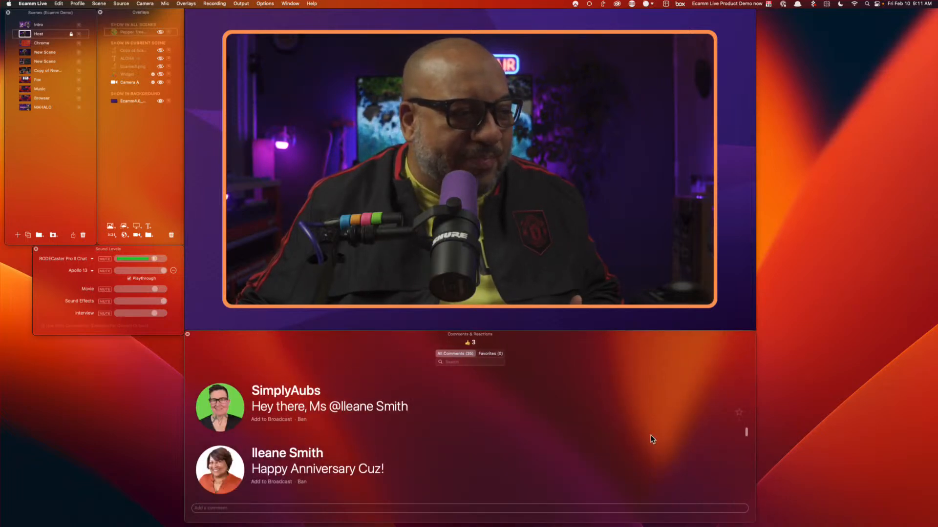
pyautogui.scroll(-5, 652, 439)
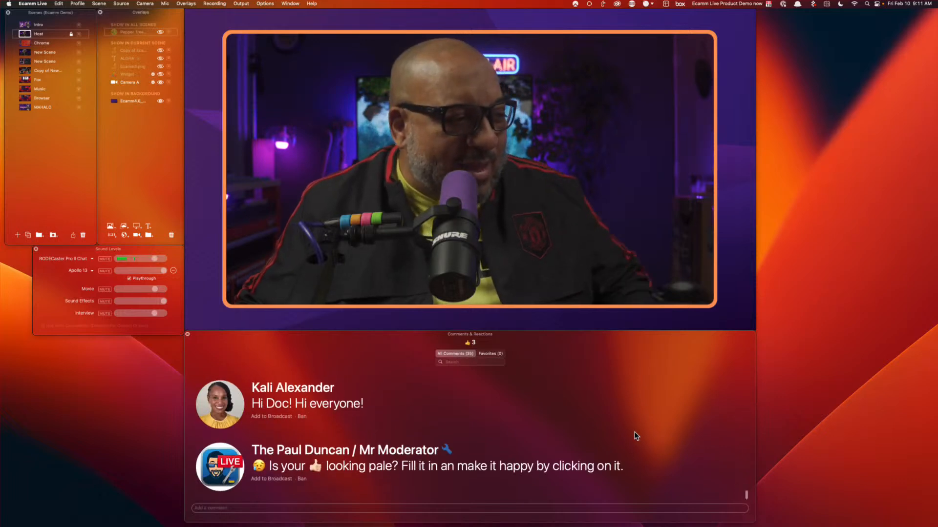
pyautogui.scroll(2, 636, 436)
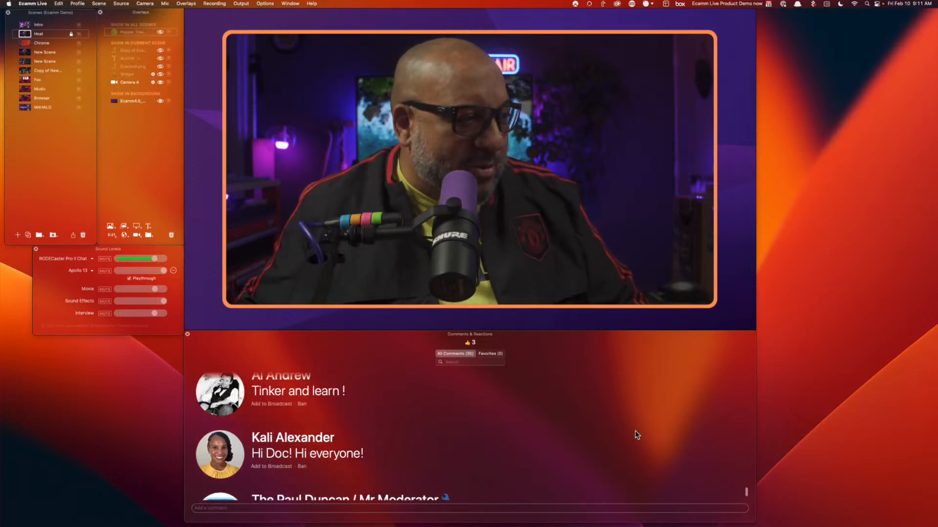
pyautogui.scroll(3, 620, 412)
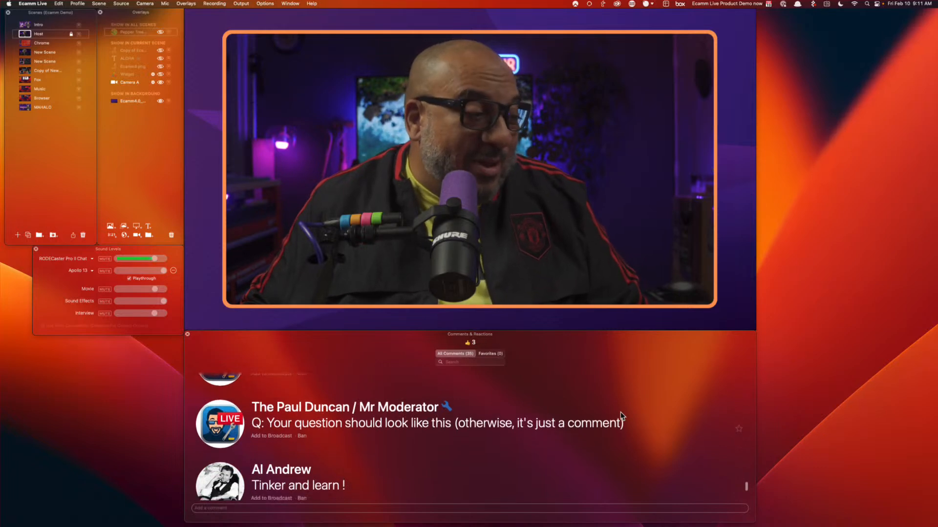
pyautogui.scroll(-1, 621, 417)
# Air the 'Tinker and learn !' comment and resize and reposition its lower-third banner
pyautogui.click(274, 464)
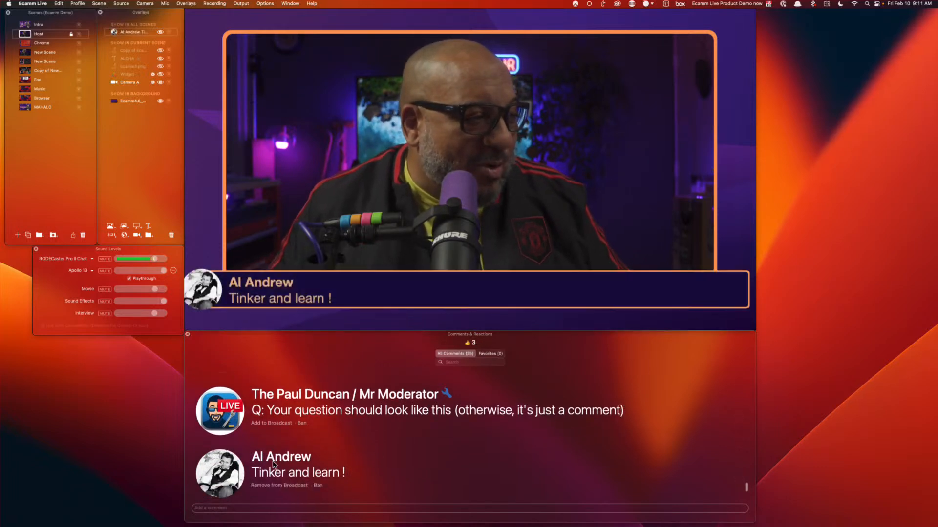
pyautogui.moveTo(421, 302)
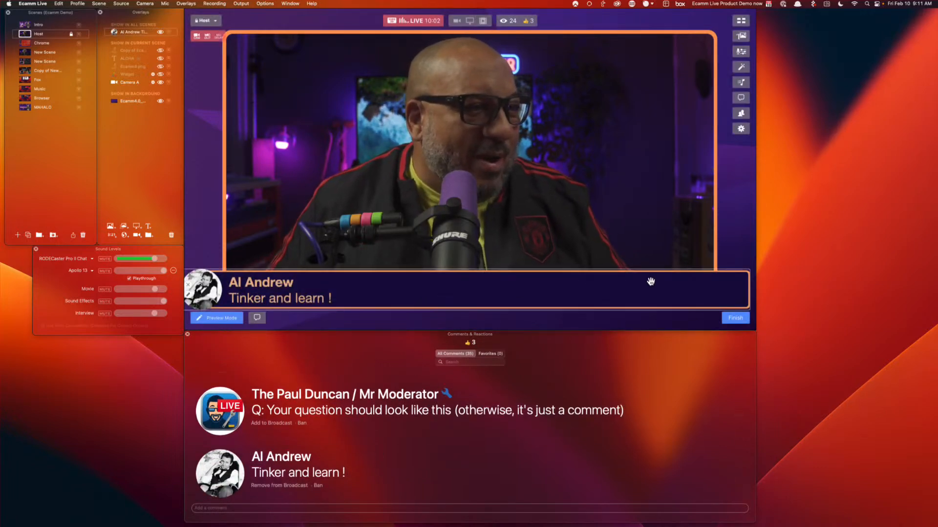
pyautogui.moveTo(747, 289); pyautogui.dragTo(726, 289)
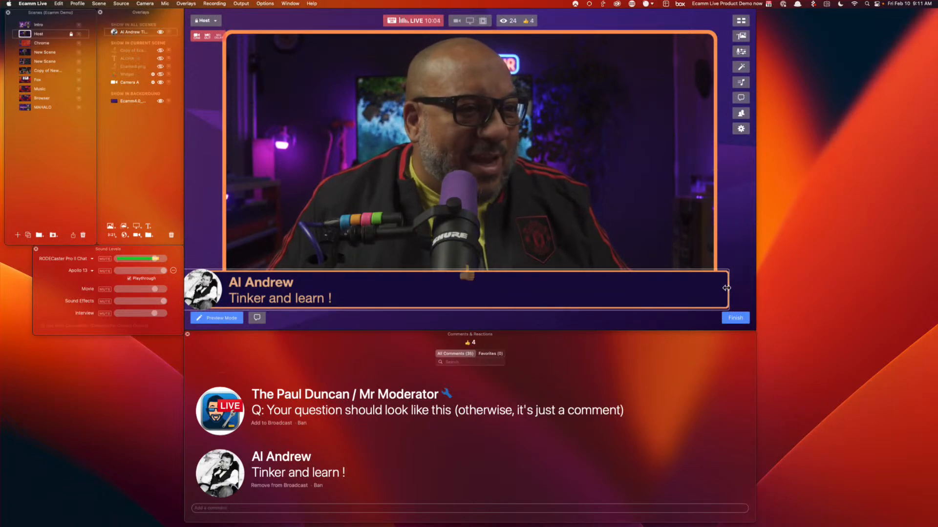
pyautogui.moveTo(616, 293); pyautogui.dragTo(636, 296)
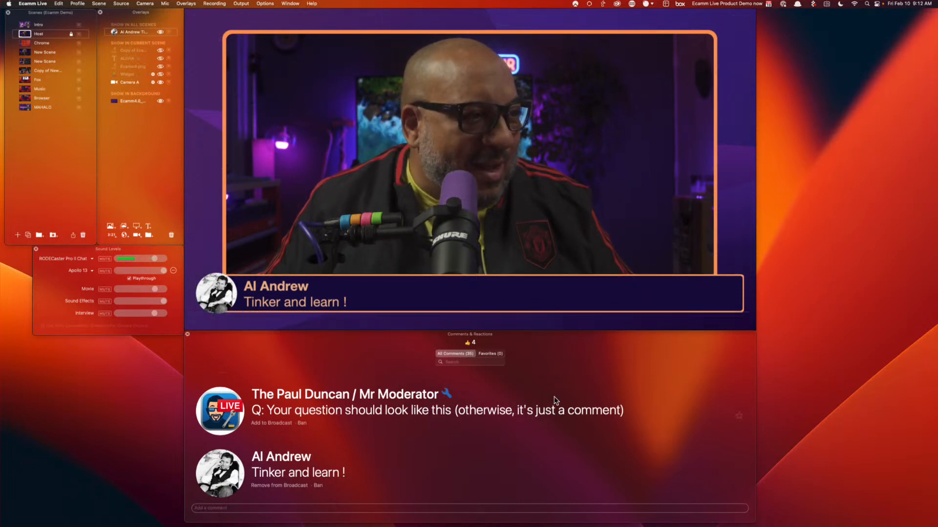
# Air the 'Hi Doc!' comment, then swap the lower-third to the second-monitor comment
pyautogui.scroll(-3, 453, 470)
pyautogui.scroll(10, 452, 469)
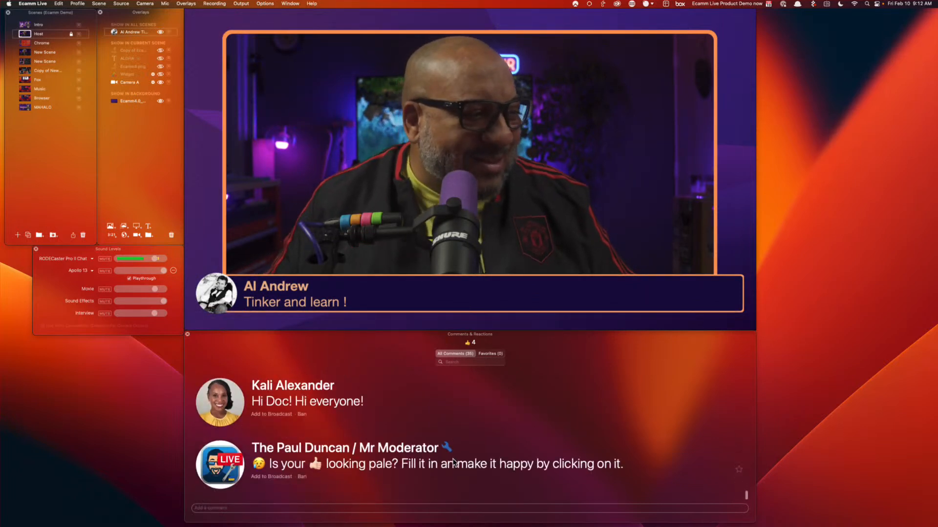
pyautogui.scroll(10, 454, 464)
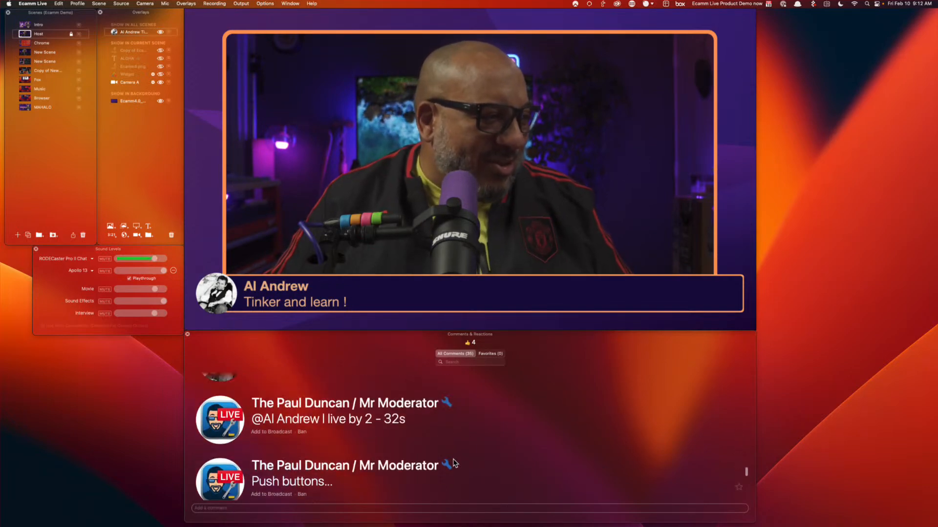
pyautogui.scroll(10, 454, 464)
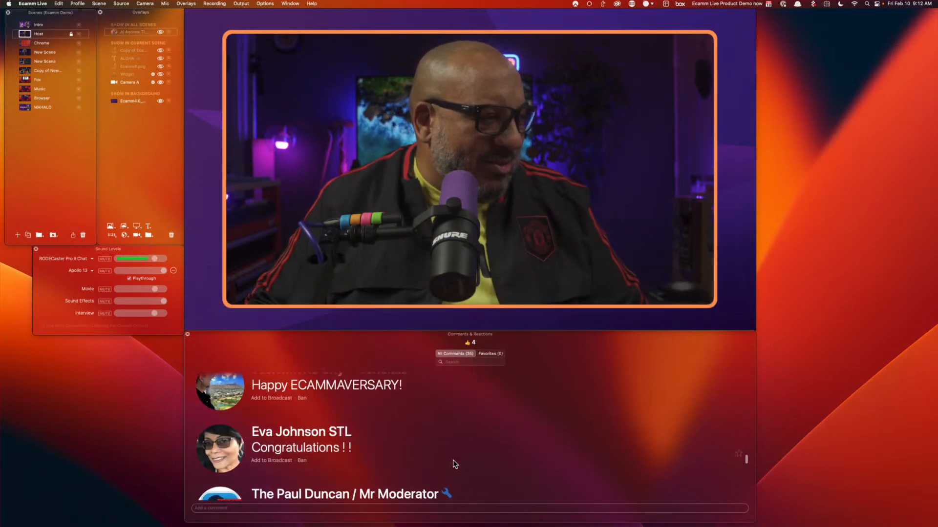
pyautogui.scroll(10, 454, 464)
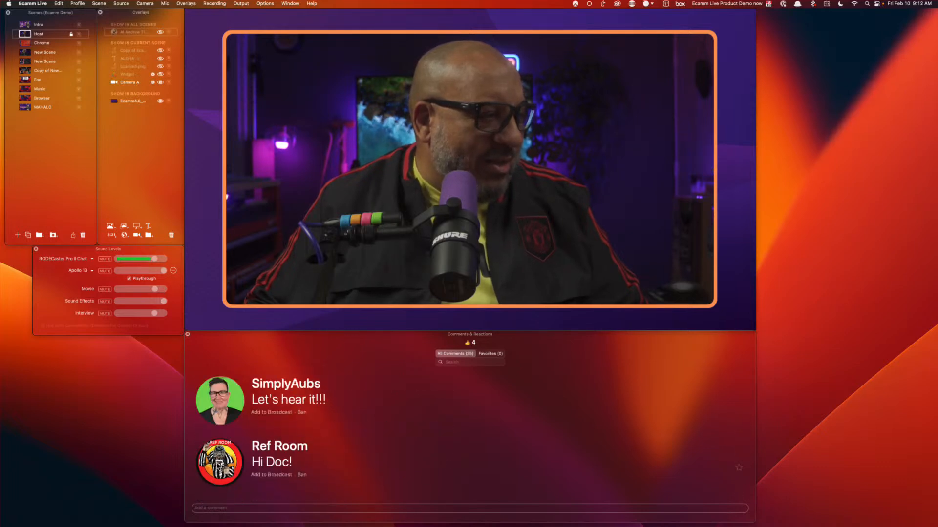
pyautogui.click(221, 463)
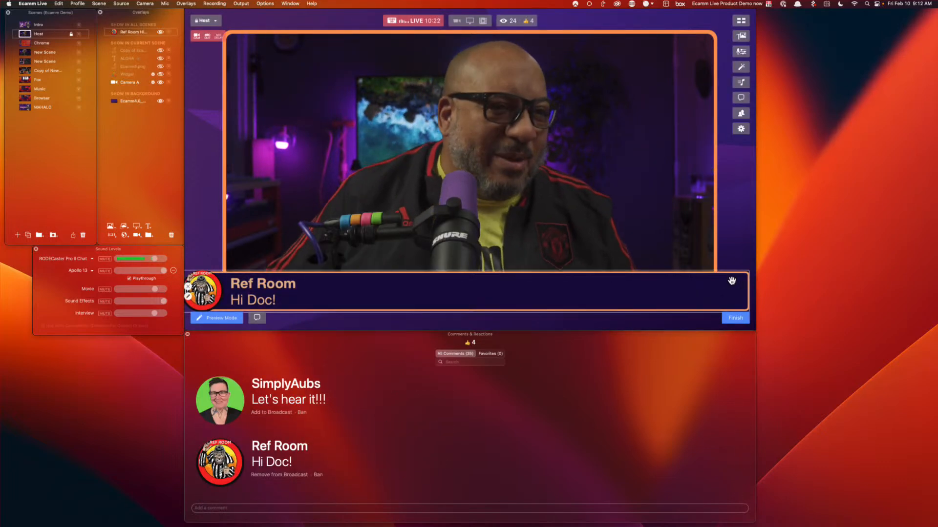
pyautogui.scroll(-5, 491, 438)
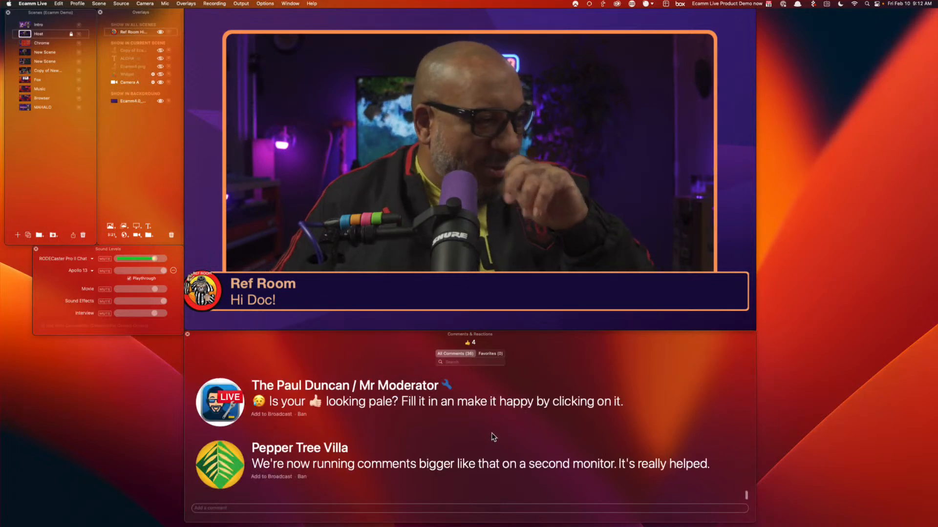
pyautogui.click(224, 465)
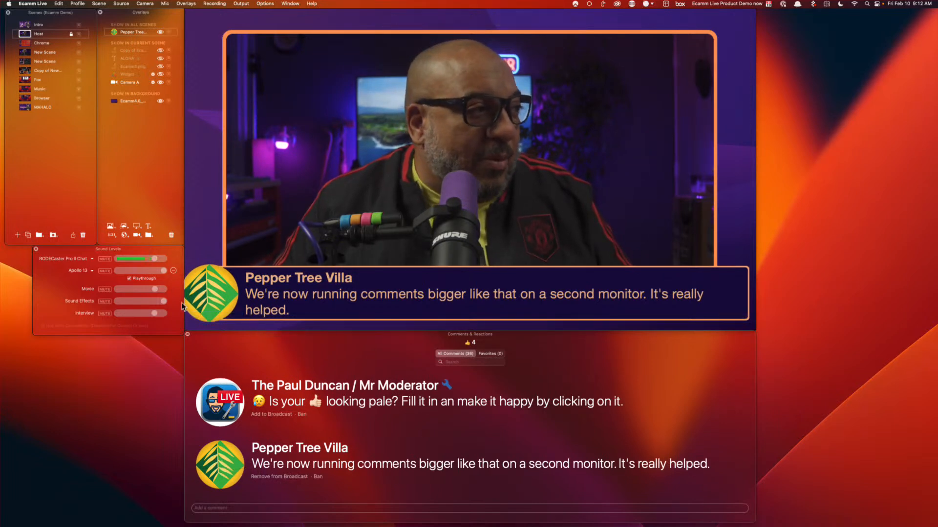
pyautogui.moveTo(274, 283)
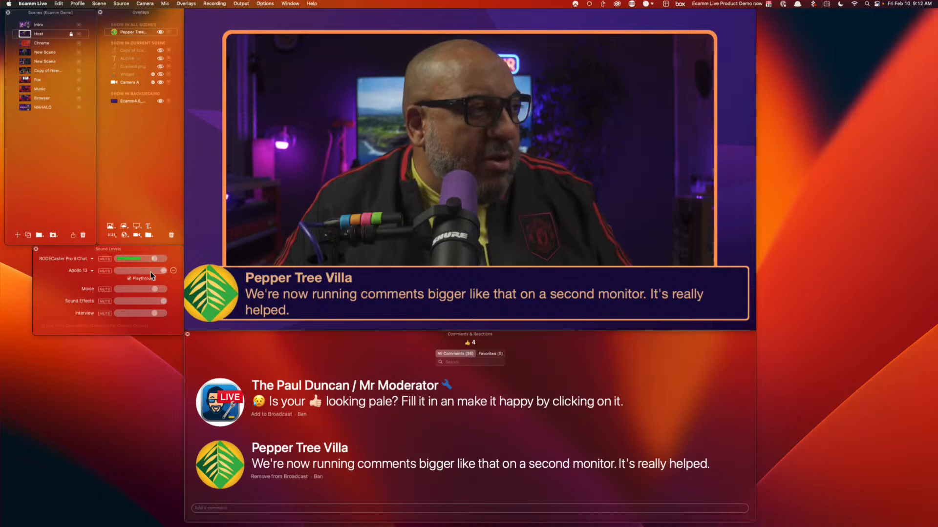
pyautogui.moveTo(712, 58)
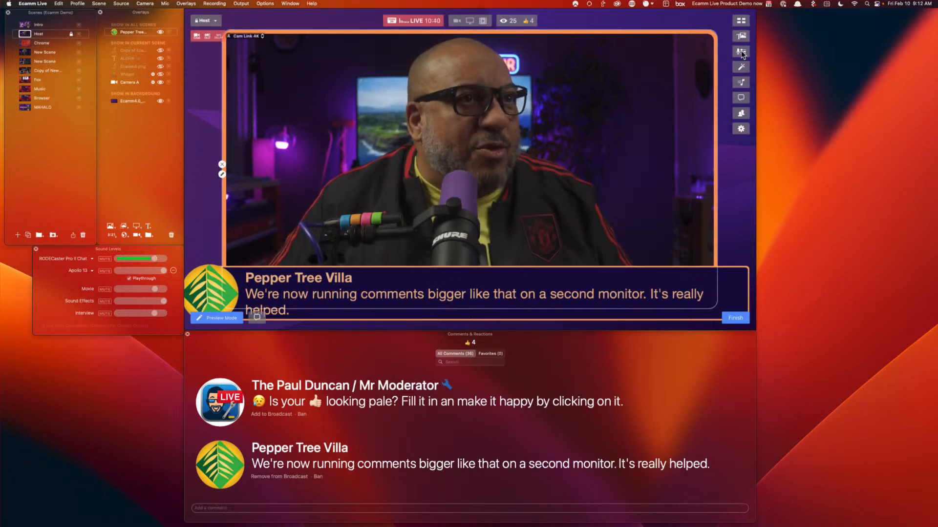
pyautogui.click(741, 82)
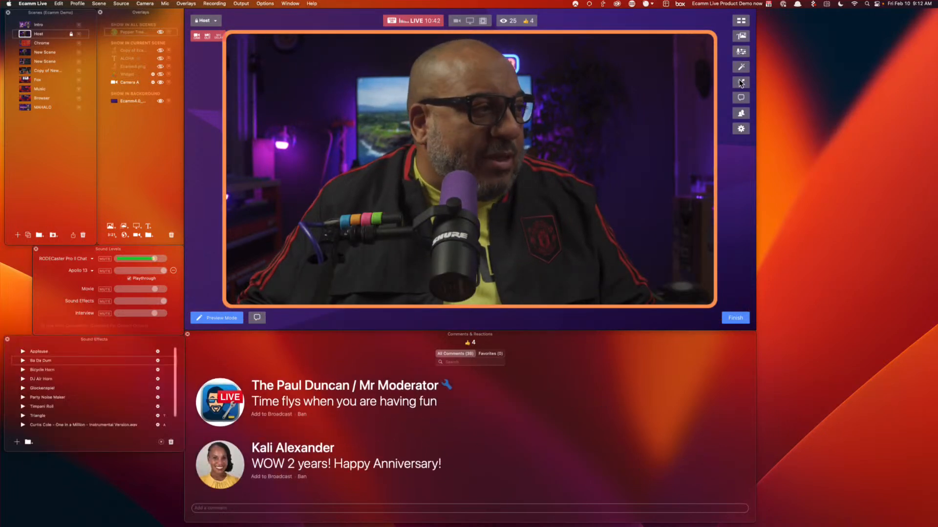
pyautogui.click(741, 114)
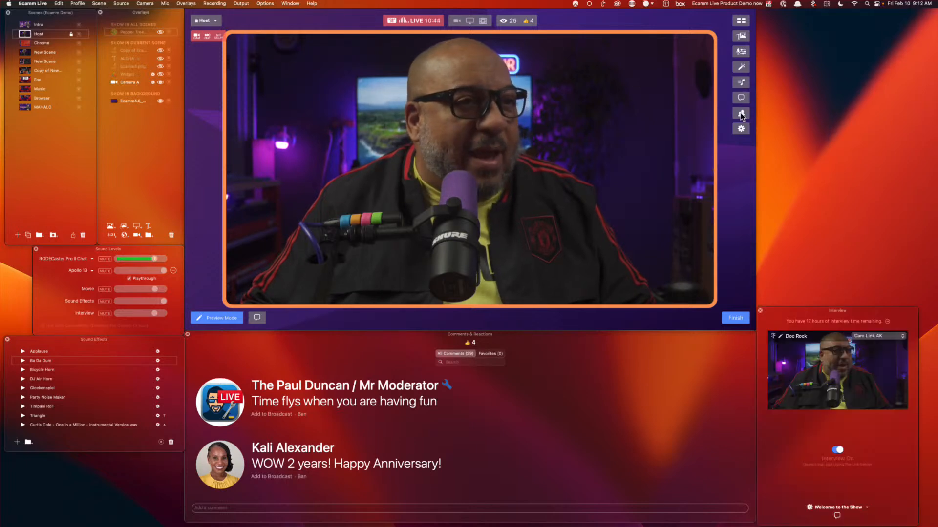
pyautogui.click(741, 67)
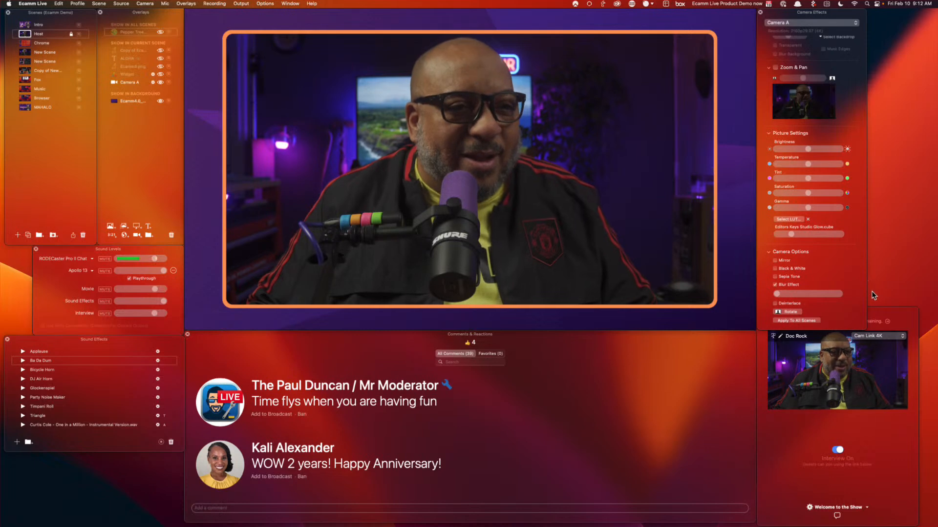
pyautogui.click(872, 311)
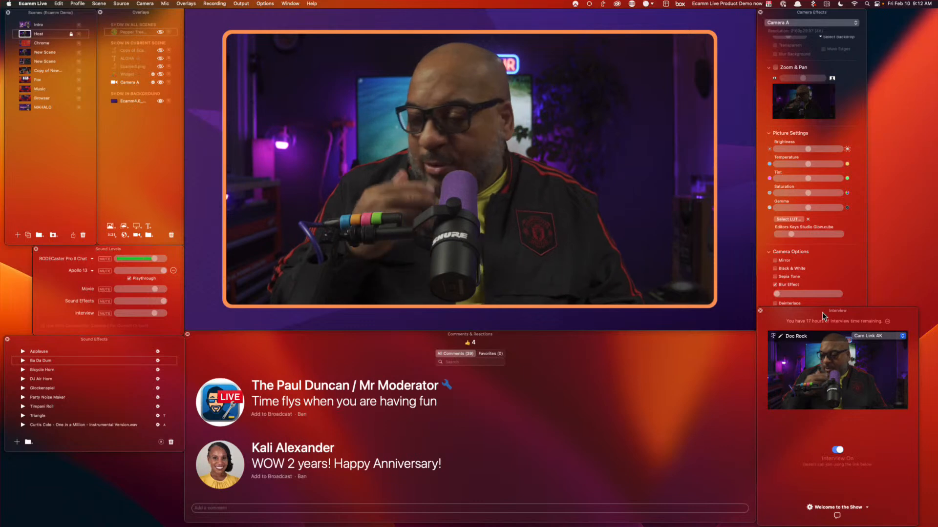
pyautogui.moveTo(524, 131)
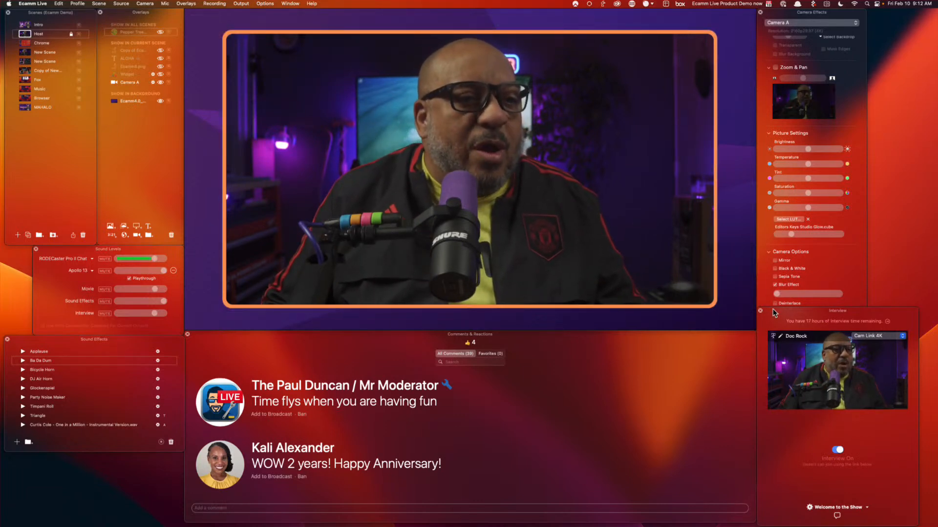
pyautogui.click(694, 4)
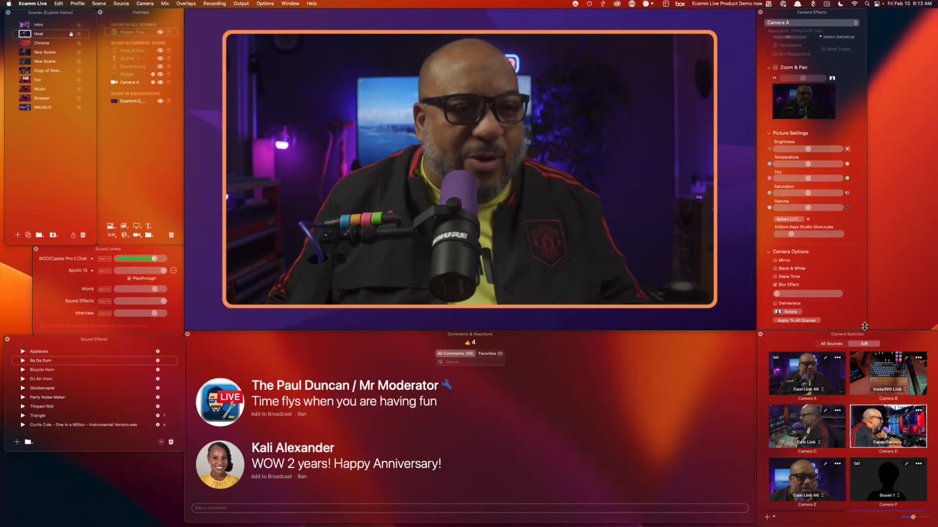
pyautogui.moveTo(743, 114)
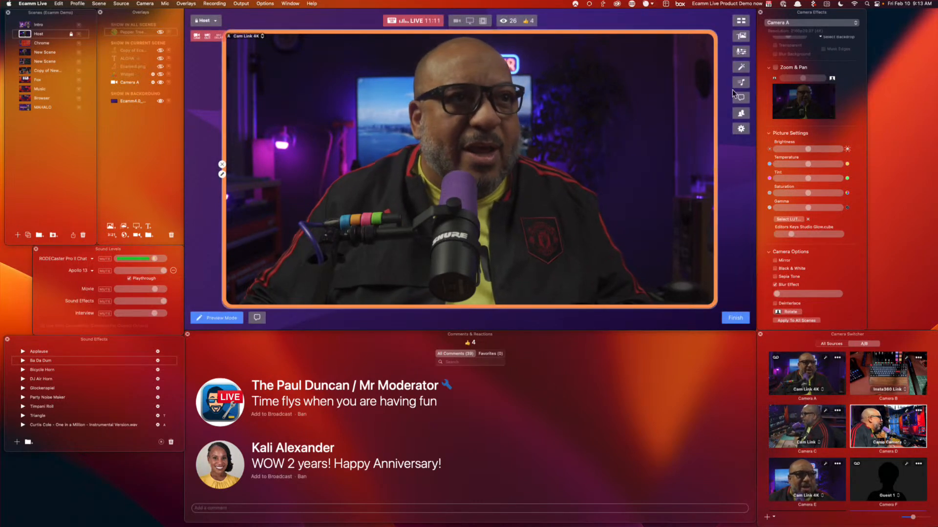
pyautogui.click(742, 114)
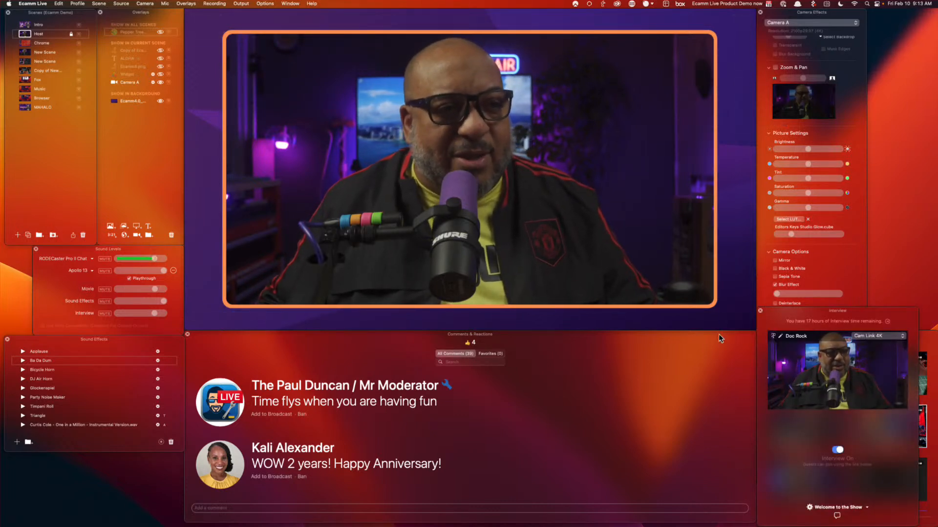
pyautogui.click(759, 311)
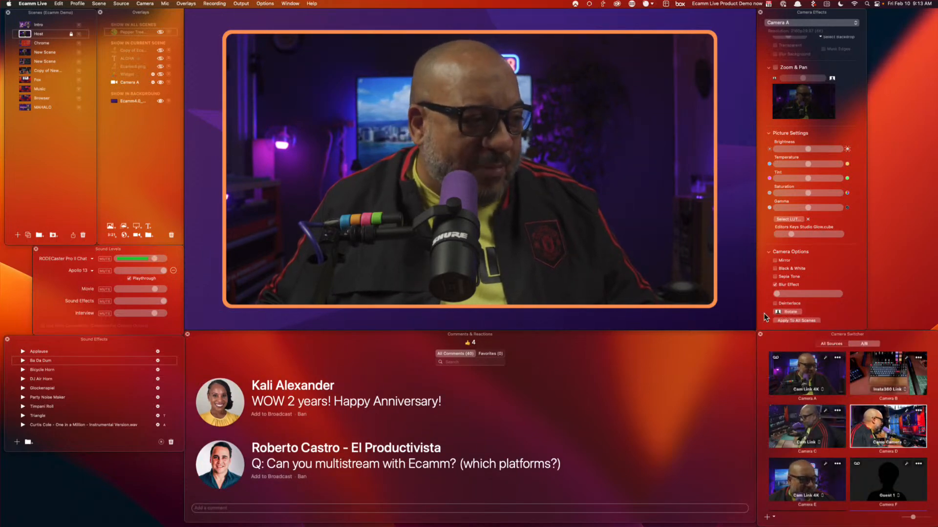
# Air the multistream question as a lower-third, narrowing it slightly and nudging it right and down
pyautogui.click(222, 468)
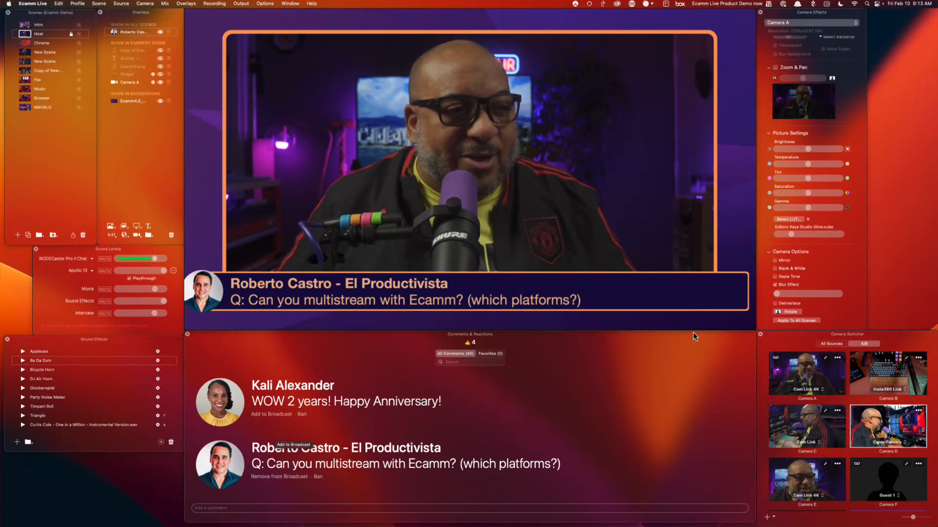
pyautogui.moveTo(753, 299)
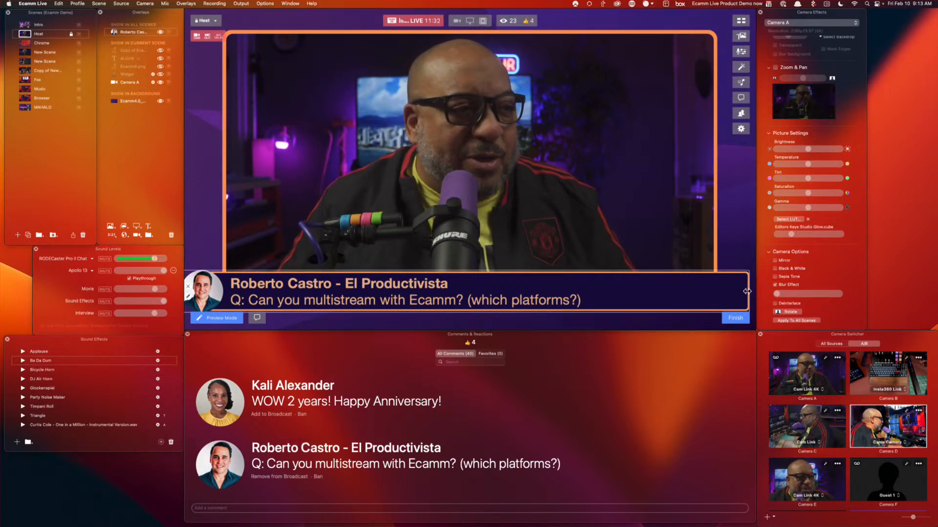
pyautogui.moveTo(747, 291); pyautogui.dragTo(737, 292)
pyautogui.moveTo(641, 301); pyautogui.dragTo(655, 308)
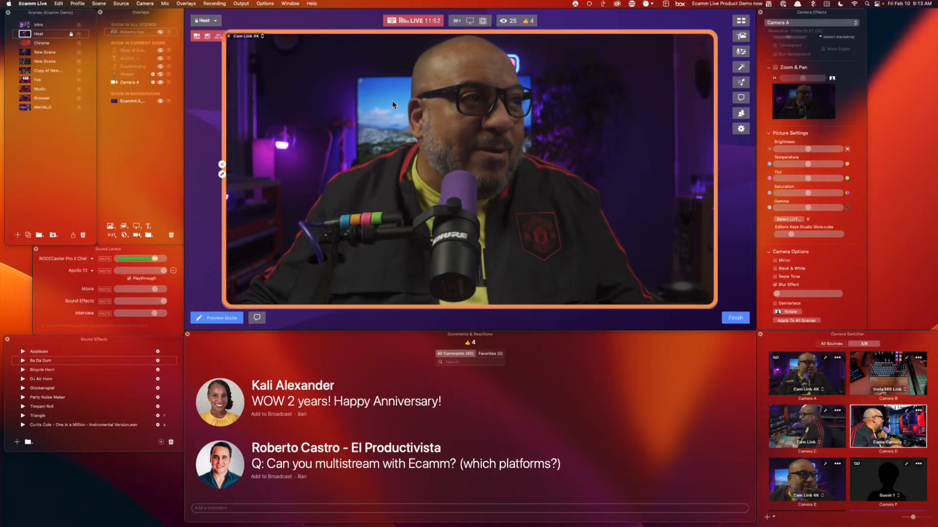
pyautogui.scroll(-3, 873, 458)
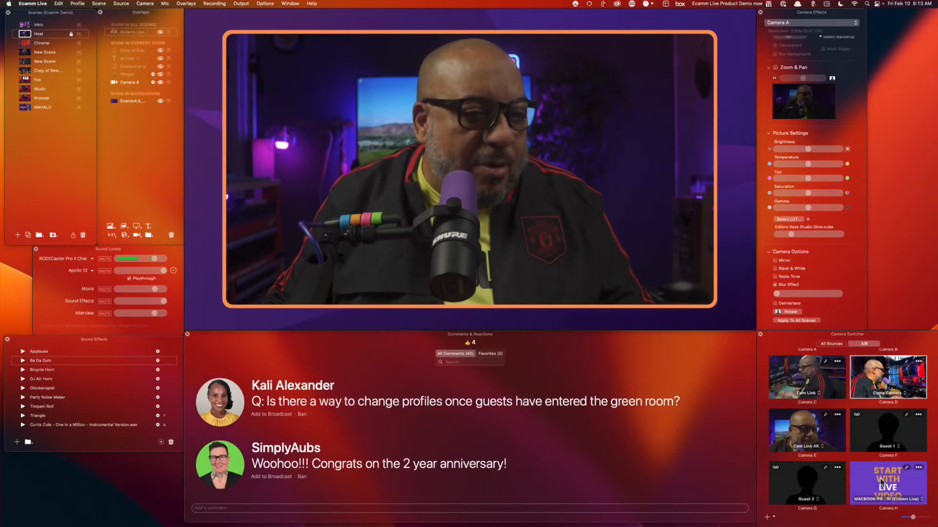
# Switch to New Scene and put Camera H's MacBook screen capture on air
pyautogui.click(25, 53)
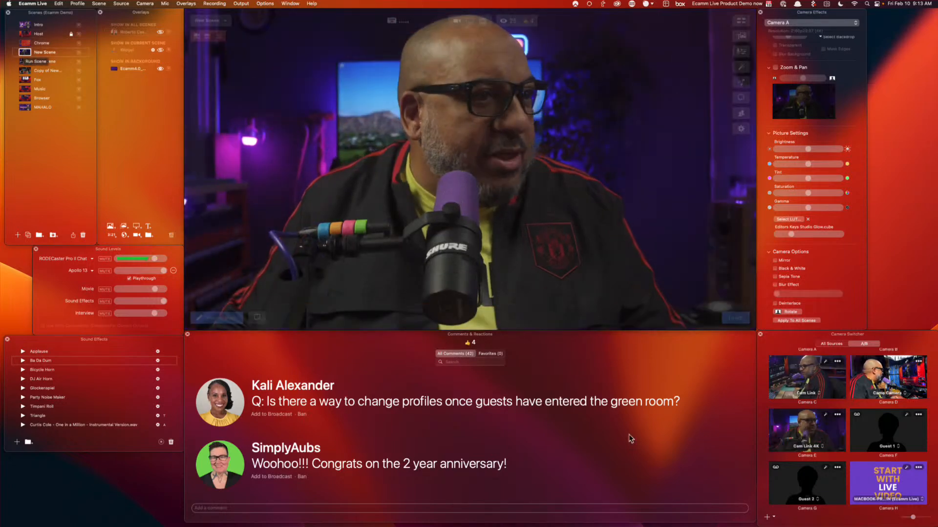
pyautogui.click(879, 483)
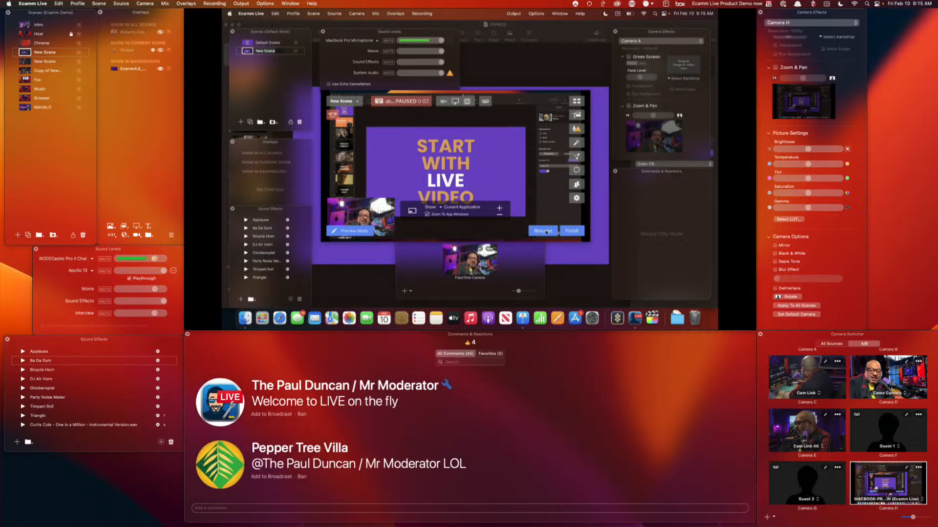
# Finish and confirm ending the recording in the shared MacBook's Ecamm window
pyautogui.click(572, 231)
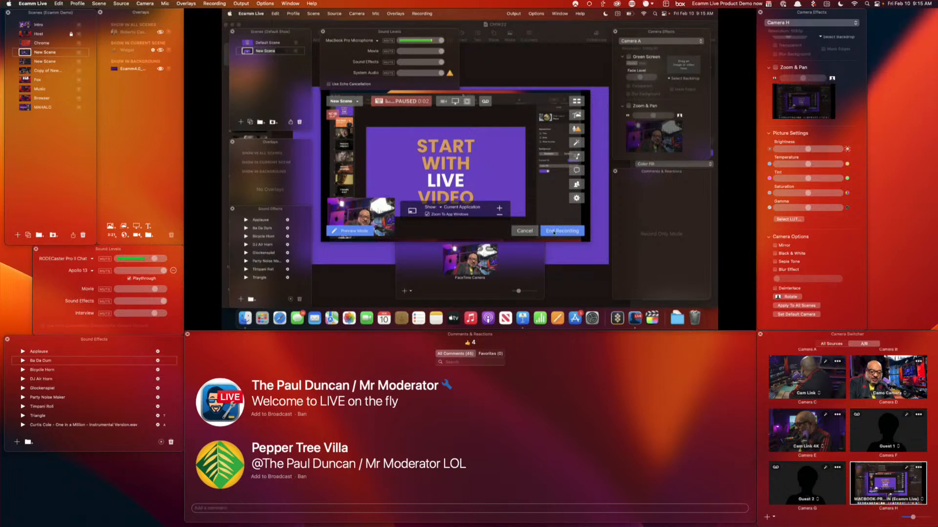
pyautogui.click(553, 232)
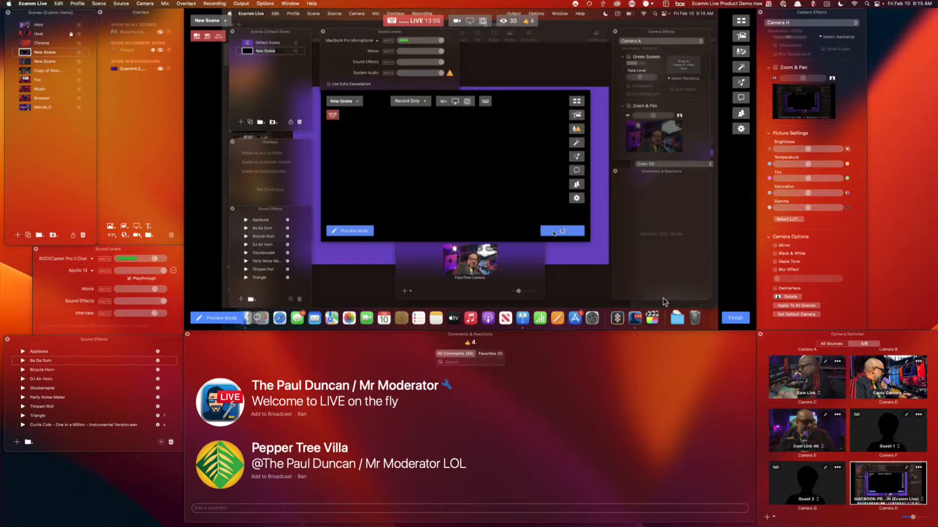
# Cycle through the overhead, Camera D and side desk shots, then return Camera A to air
pyautogui.press('super+2')
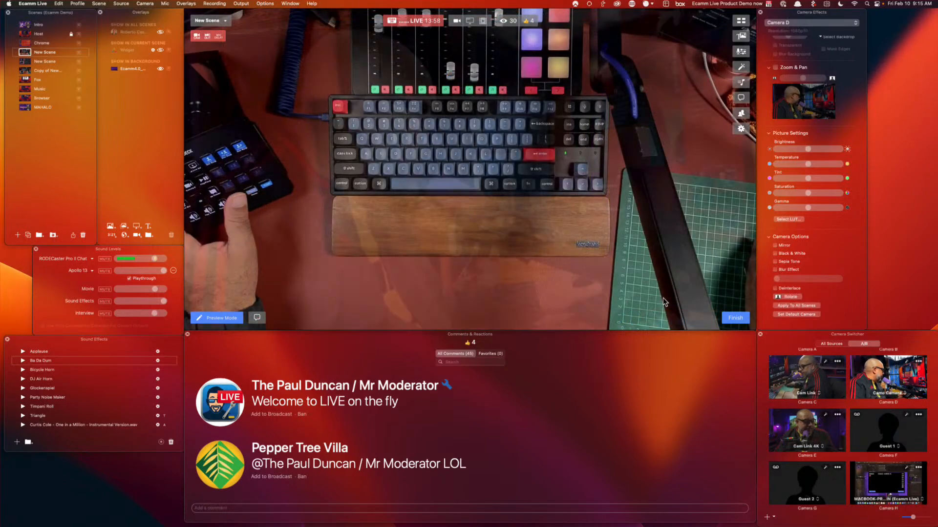
pyautogui.press('super+4')
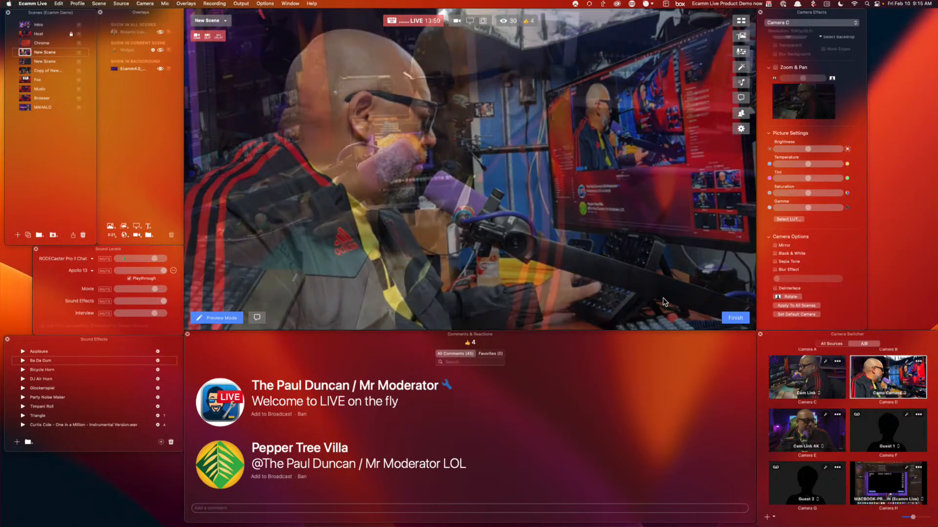
pyautogui.click(812, 380)
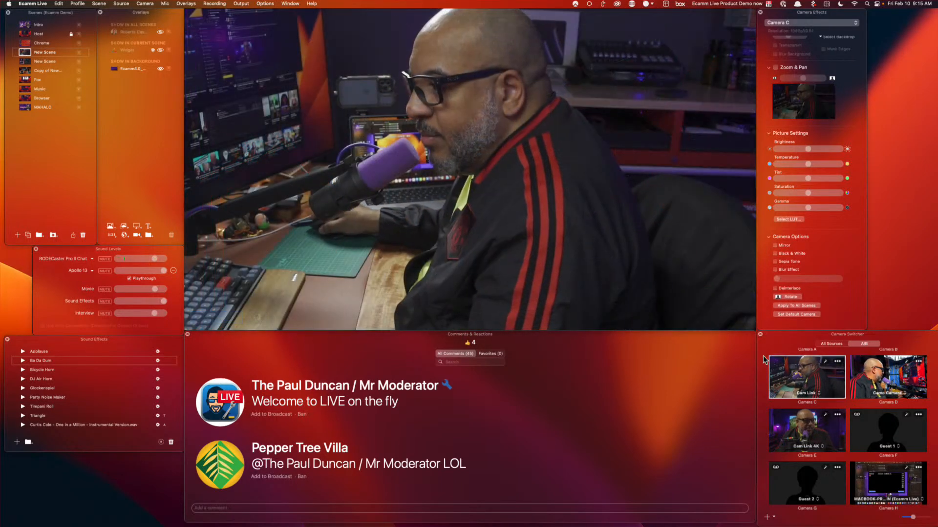
pyautogui.scroll(2, 812, 380)
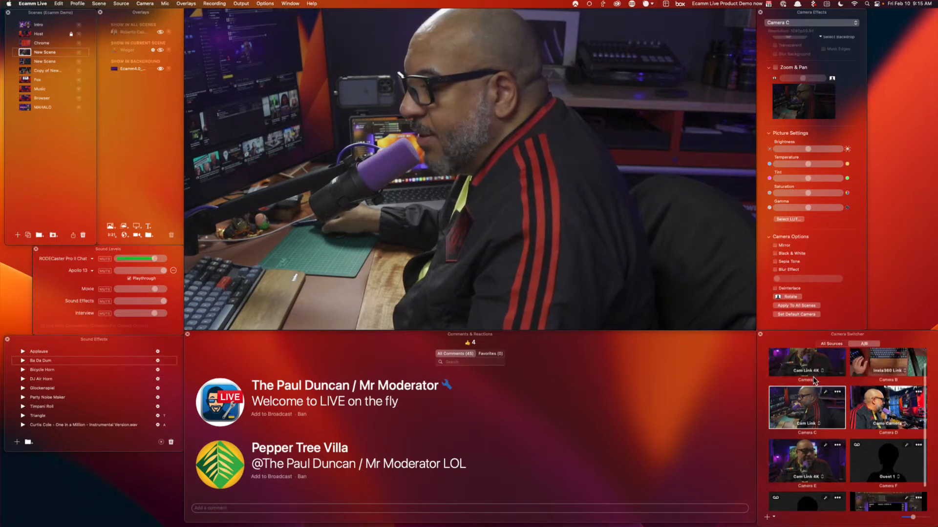
pyautogui.click(813, 377)
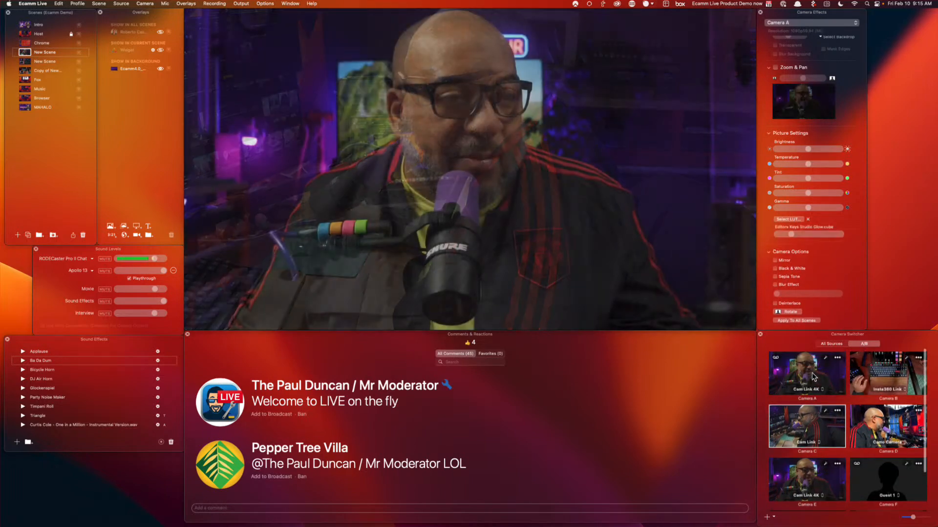
pyautogui.moveTo(456, 282)
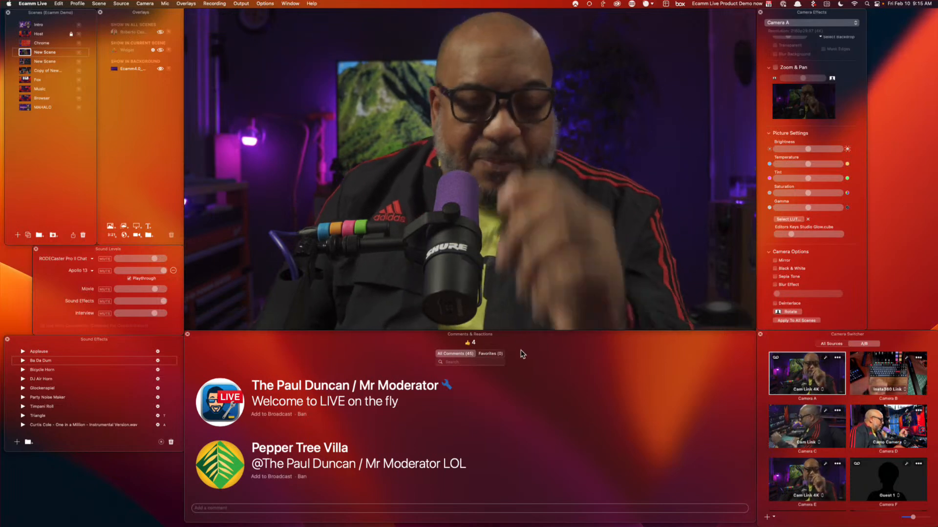
# Open Preferences to the Destinations tab listing the connected streaming destinations
pyautogui.press('super+comma')
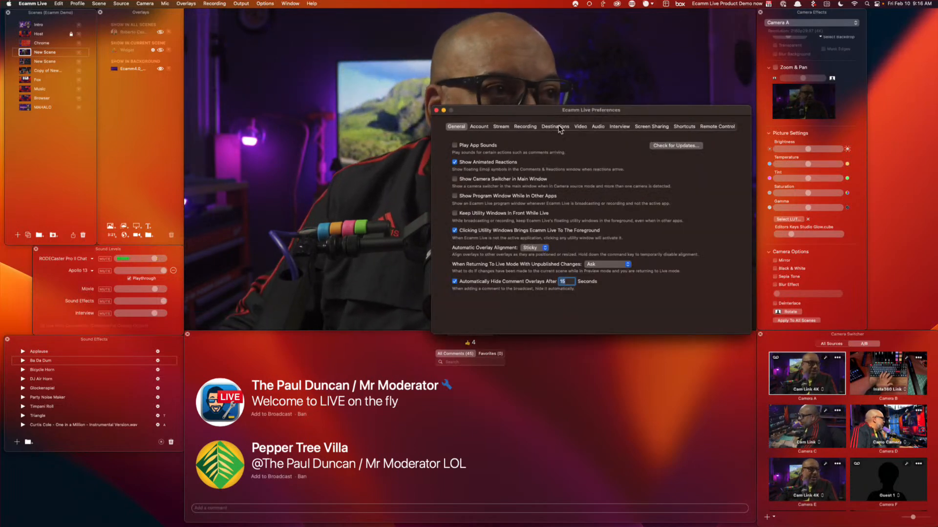
pyautogui.click(557, 126)
pyautogui.moveTo(634, 112); pyautogui.dragTo(677, 263)
pyautogui.moveTo(559, 262); pyautogui.dragTo(542, 187)
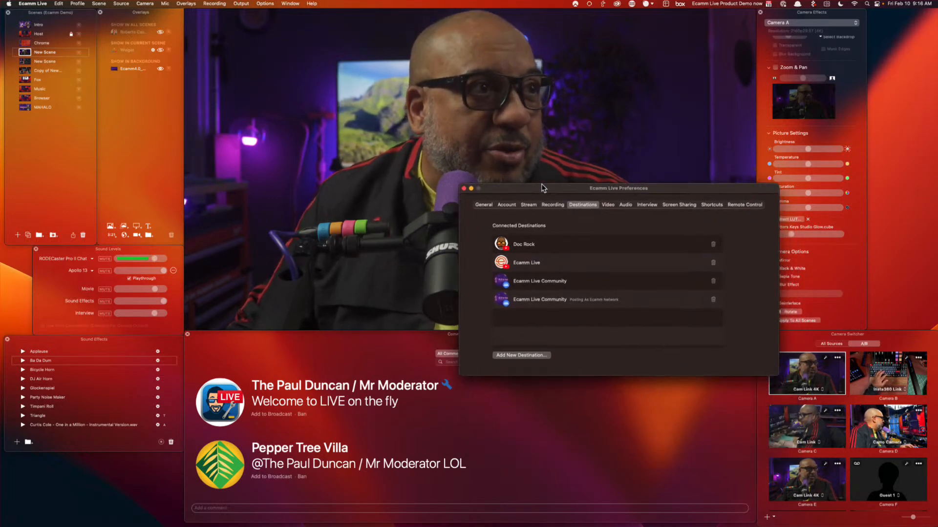
# Browse Add New Destination through to the custom RTMP form, then cancel it unfilled
pyautogui.click(537, 356)
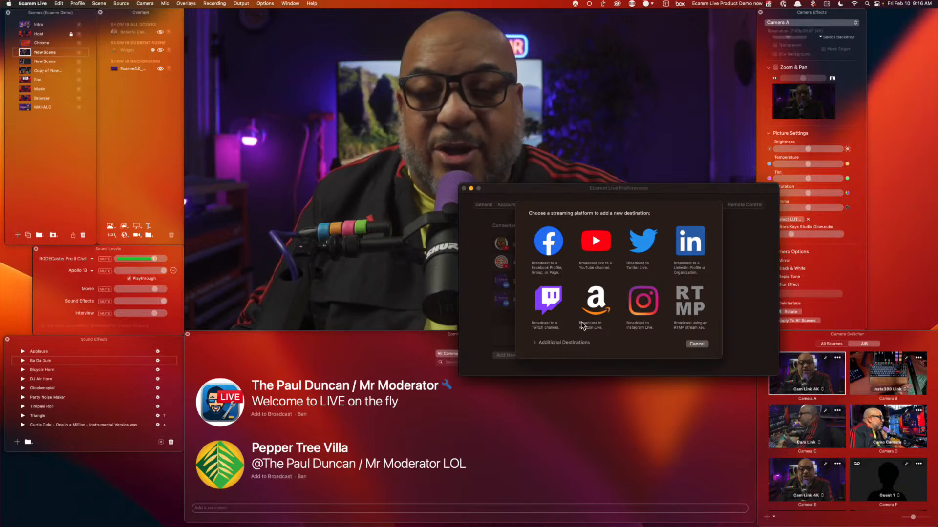
pyautogui.click(535, 343)
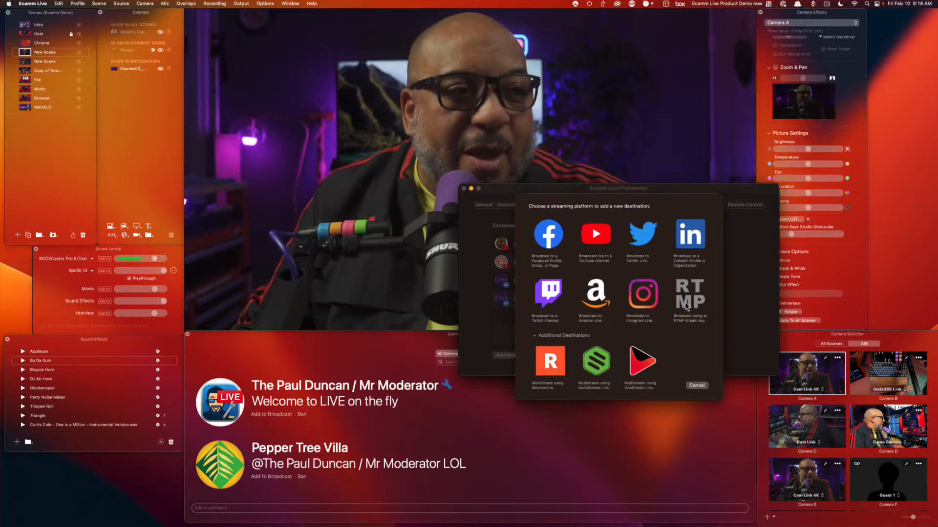
pyautogui.click(687, 300)
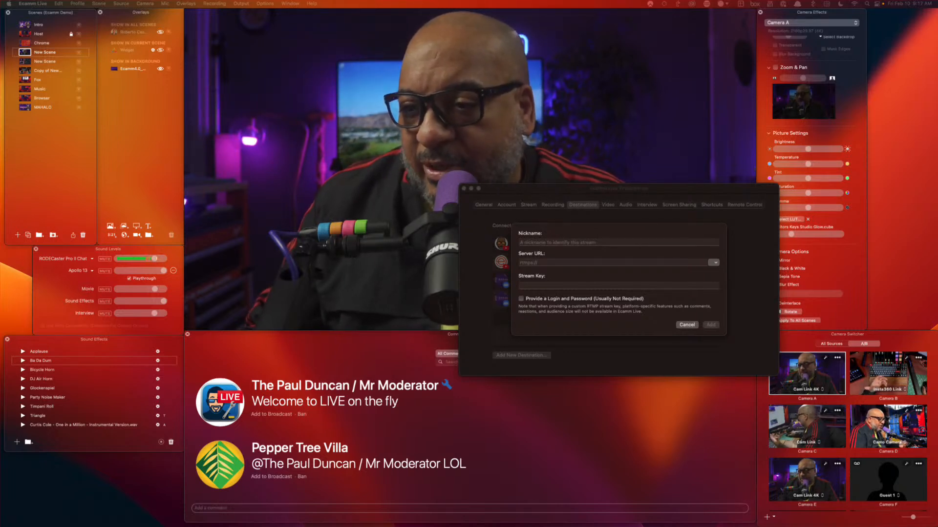
pyautogui.click(687, 324)
pyautogui.click(688, 324)
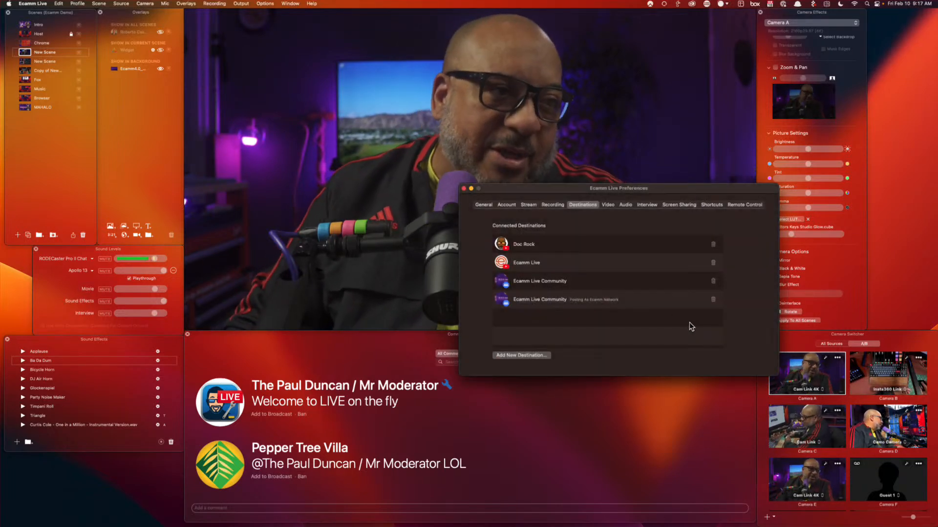
# Close Preferences and re-air the multistream question, shrinking and centring the lower third
pyautogui.click(464, 188)
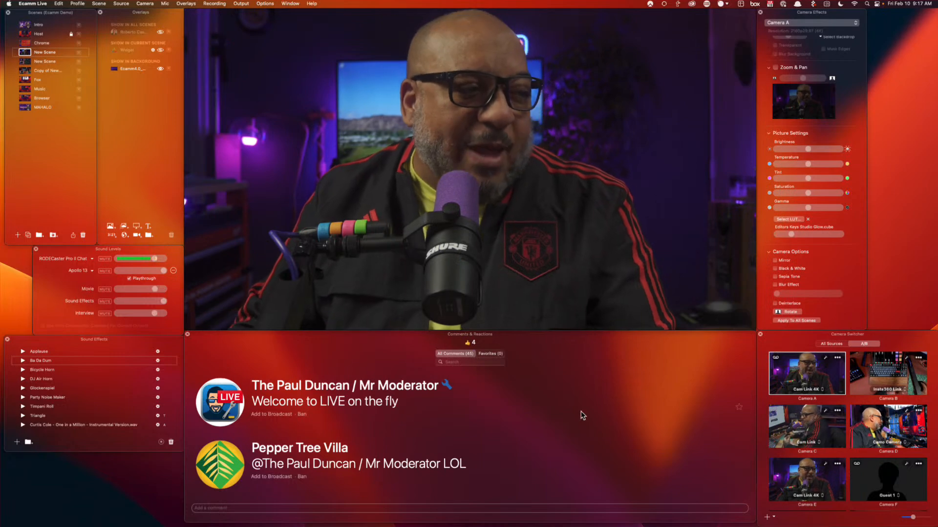
pyautogui.scroll(3, 582, 420)
pyautogui.scroll(3, 582, 419)
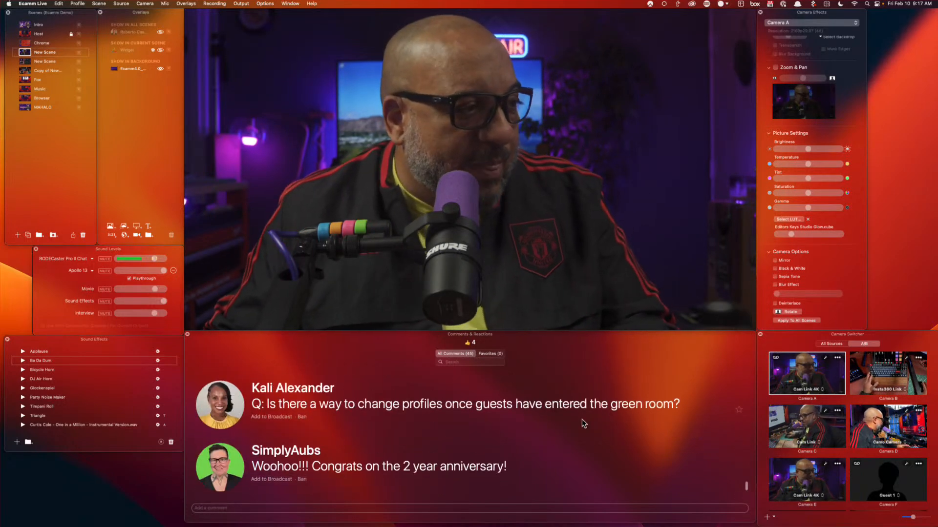
pyautogui.scroll(2, 582, 419)
pyautogui.scroll(2, 582, 419)
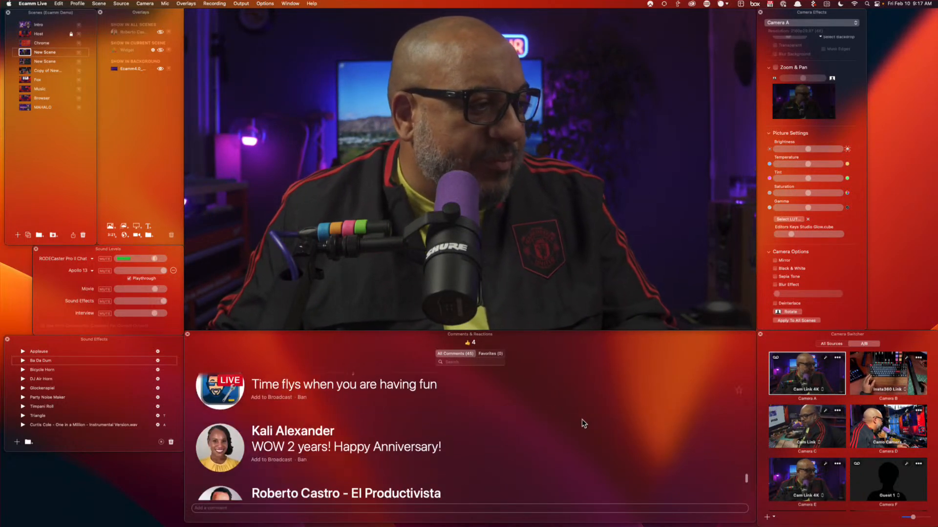
pyautogui.scroll(-3, 582, 419)
pyautogui.click(271, 458)
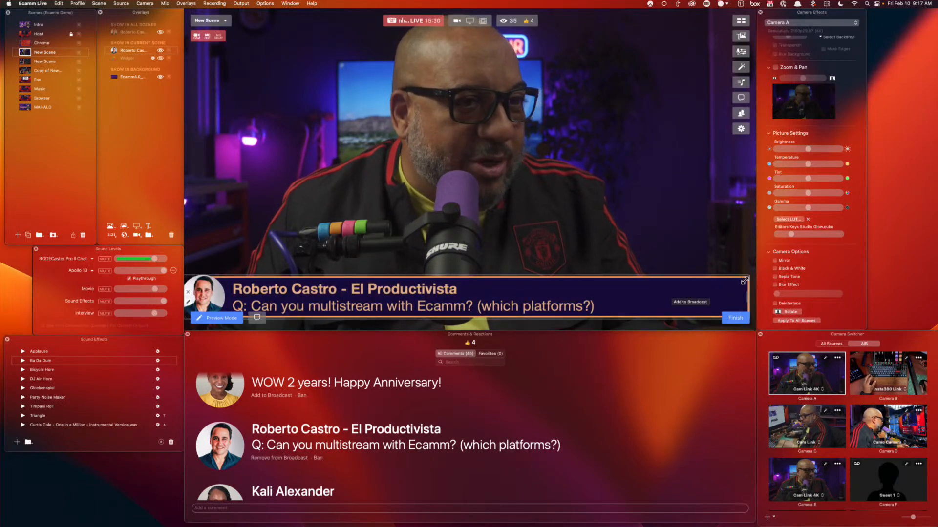
pyautogui.moveTo(742, 295); pyautogui.dragTo(665, 299)
pyautogui.moveTo(561, 299); pyautogui.dragTo(604, 299)
# Swap the overlay to the green-room profiles question, then to the Instagram live question
pyautogui.scroll(-2, 348, 457)
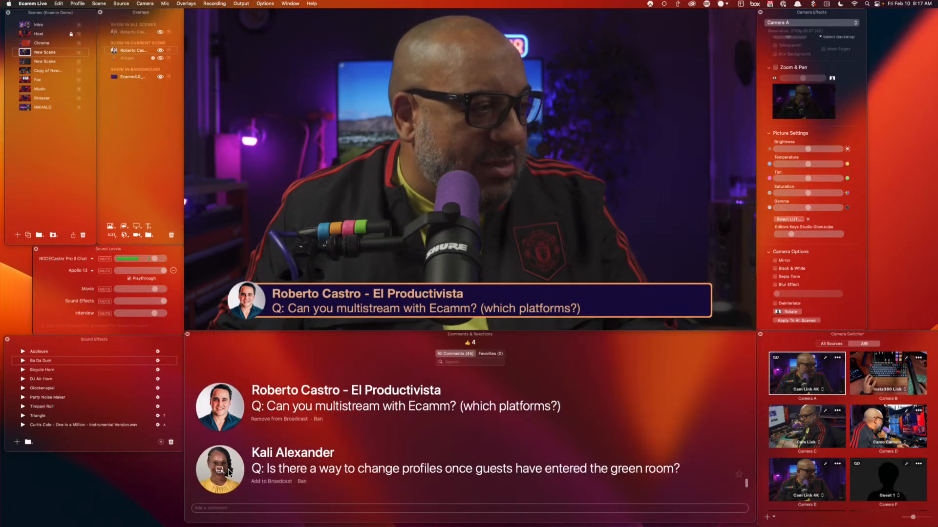
pyautogui.click(339, 469)
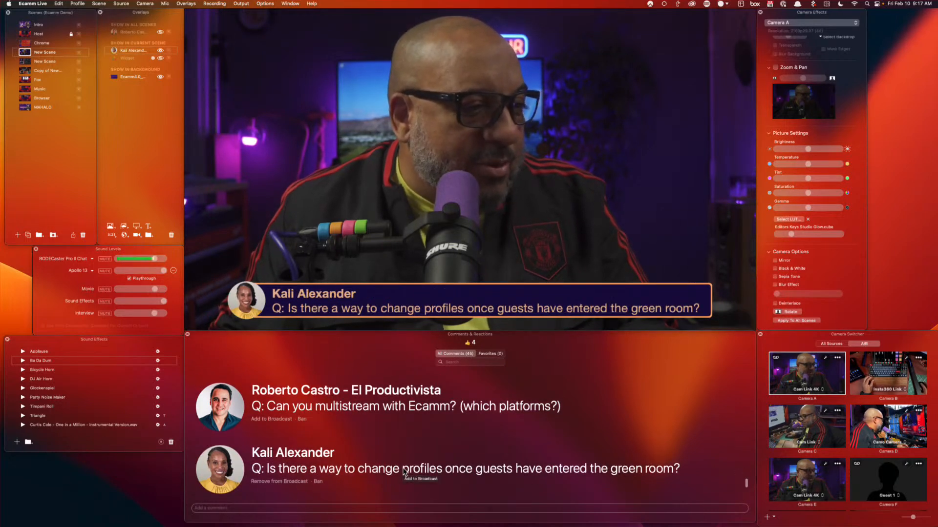
pyautogui.scroll(-2, 485, 454)
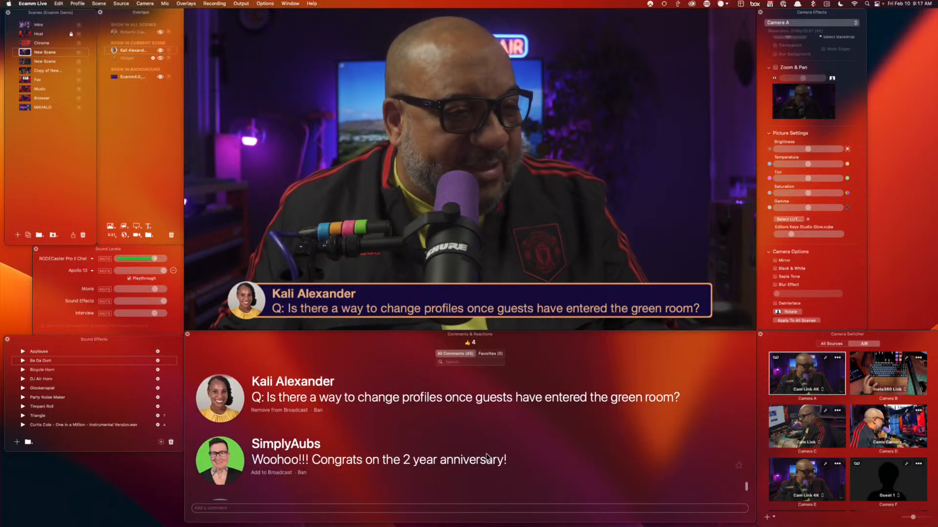
pyautogui.scroll(-2, 485, 453)
pyautogui.scroll(-2, 442, 446)
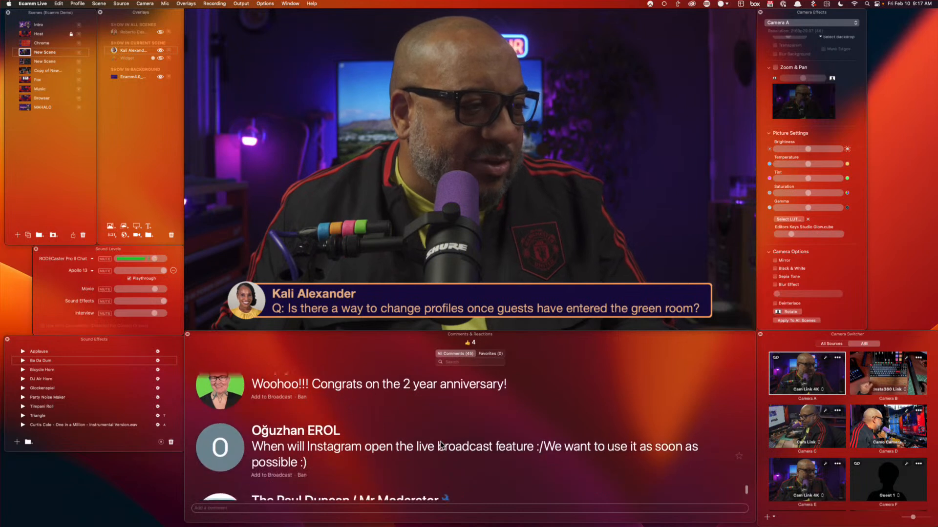
pyautogui.click(216, 450)
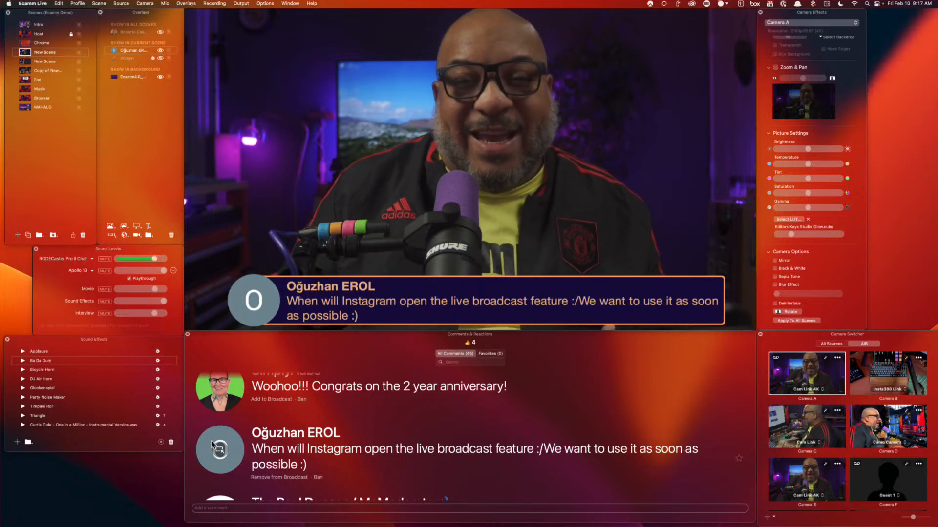
pyautogui.click(212, 443)
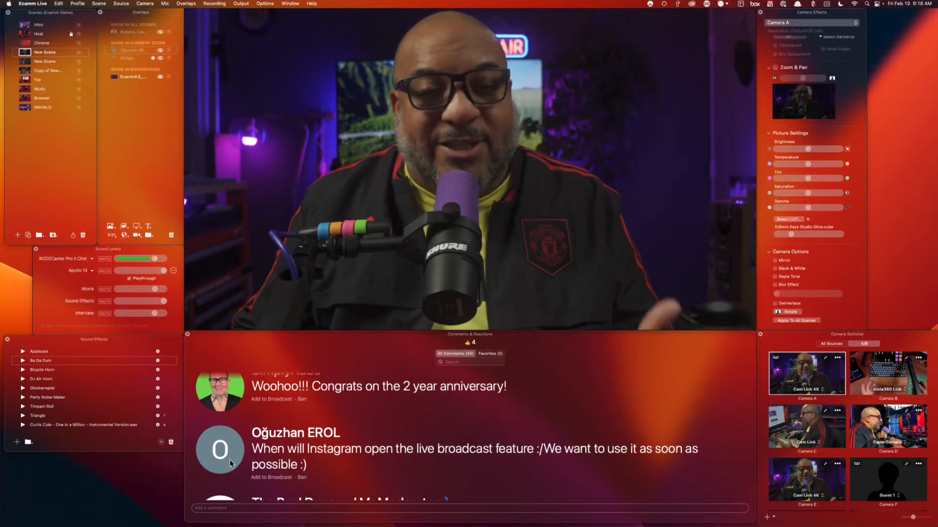
pyautogui.scroll(-2, 524, 432)
pyautogui.scroll(-3, 524, 432)
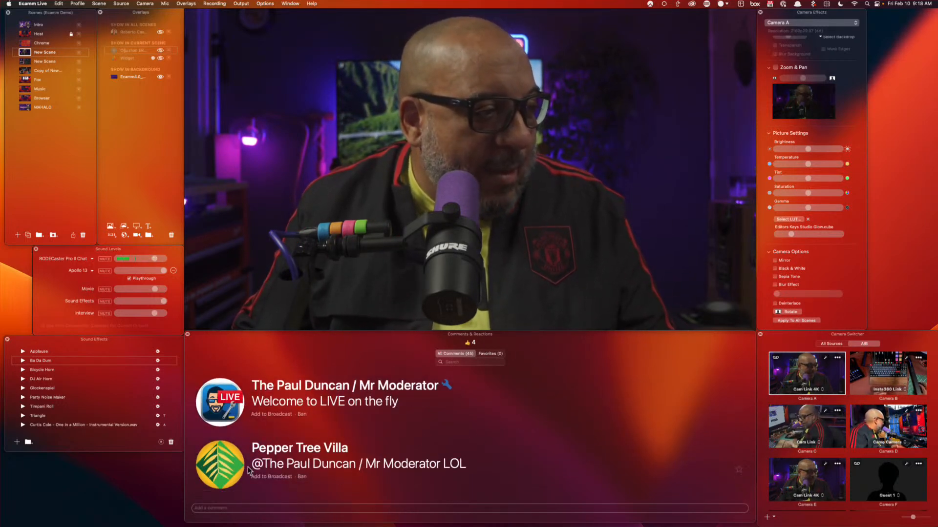
pyautogui.scroll(5, 540, 460)
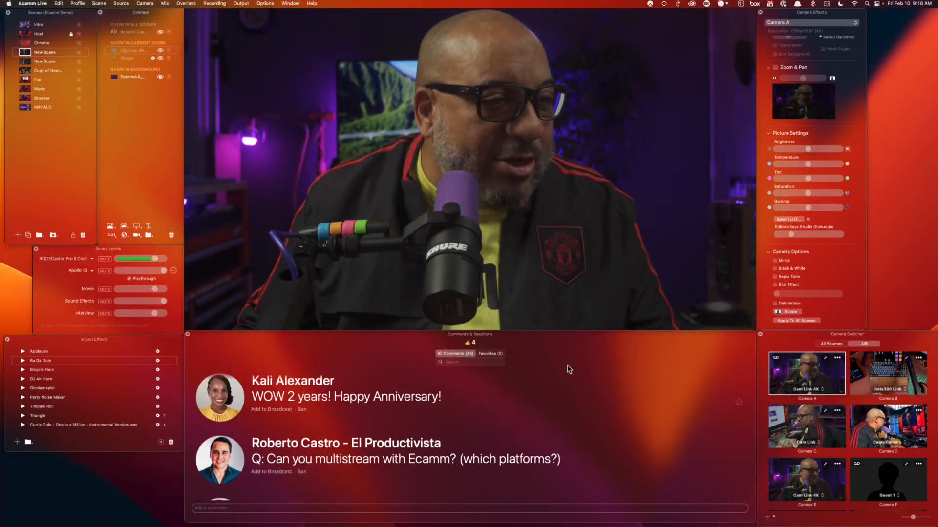
pyautogui.scroll(-1, 557, 372)
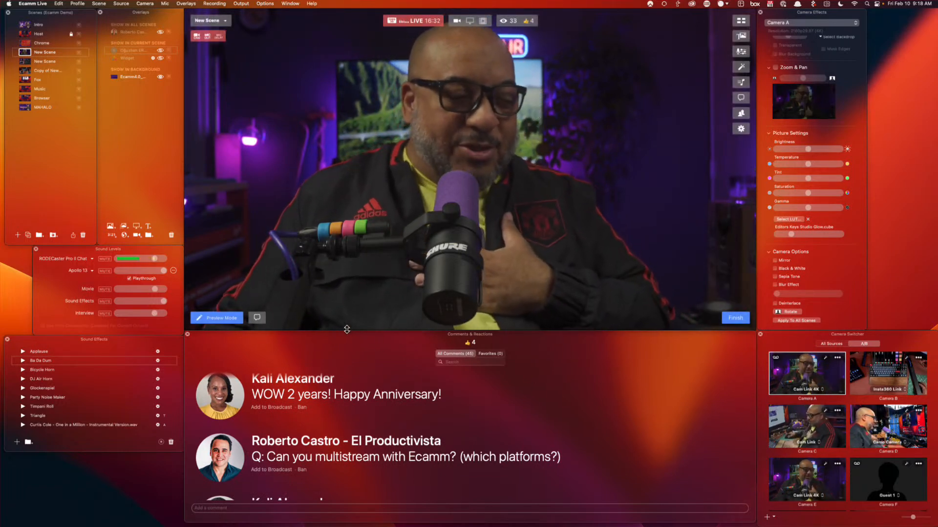
pyautogui.scroll(-5, 588, 400)
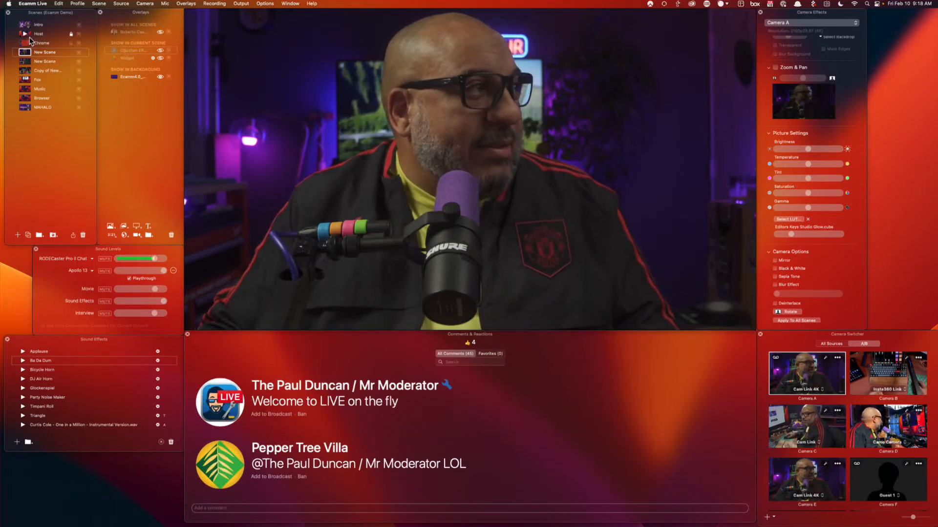
# Move New Scene just below Host in the Scenes list and add a fresh empty scene
pyautogui.moveTo(40, 52); pyautogui.dragTo(43, 44)
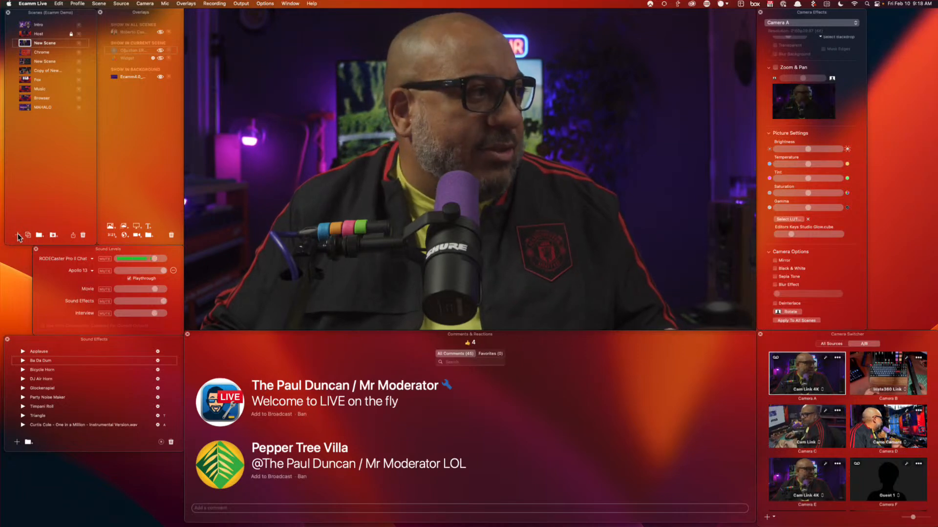
pyautogui.click(16, 235)
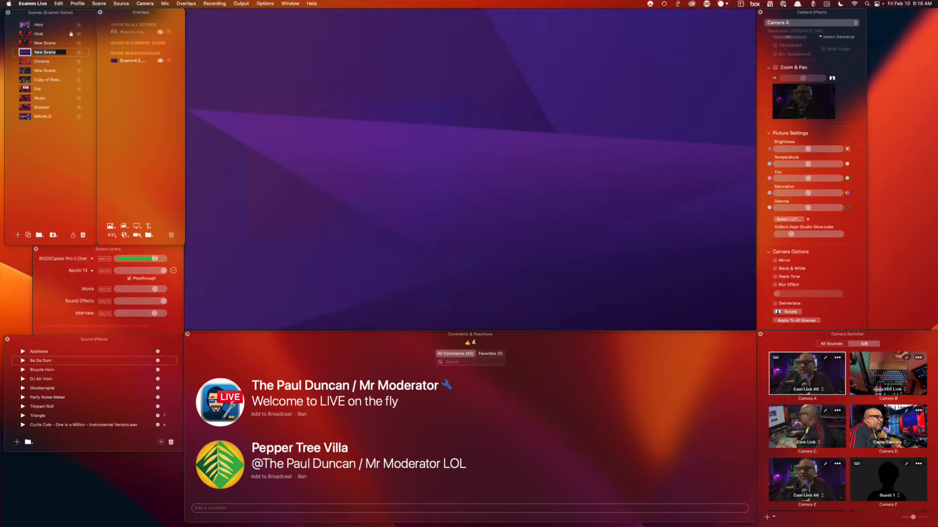
pyautogui.press('super+Tab')
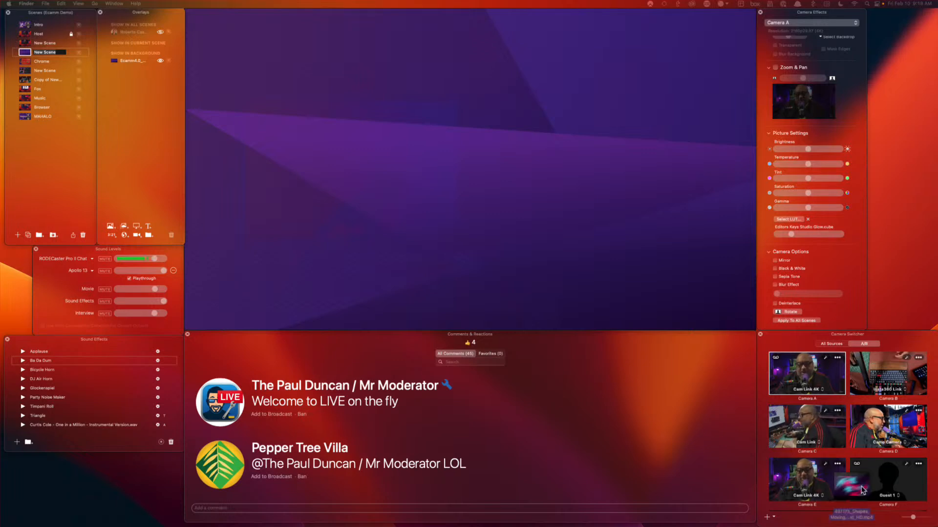
# Add the swirl video and Ecamm_4.0 stream-frame image as backgrounds and test each one's visibility
pyautogui.moveTo(93, 88); pyautogui.dragTo(227, 111)
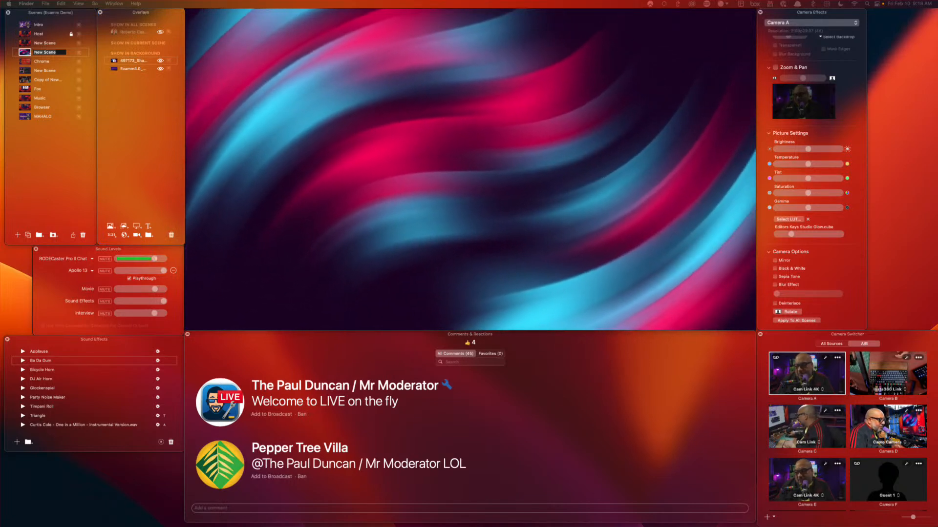
pyautogui.moveTo(584, 356); pyautogui.dragTo(136, 59)
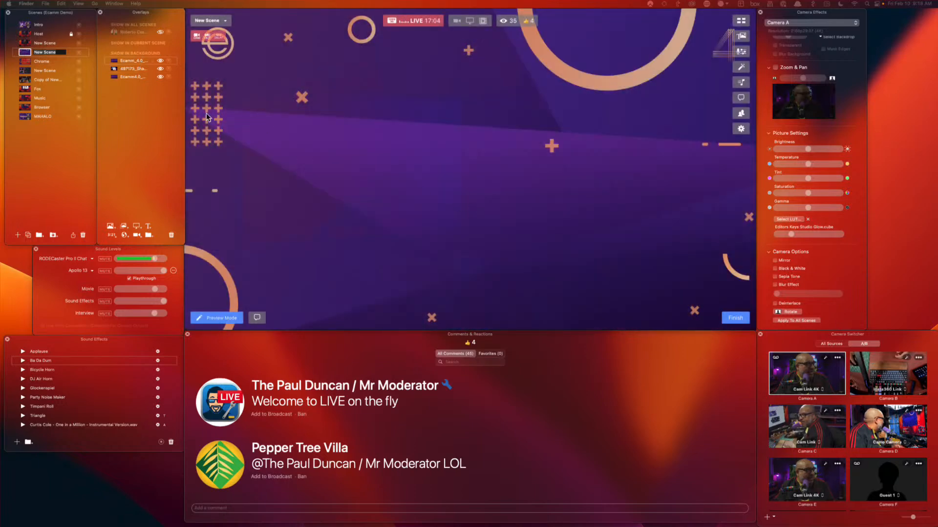
pyautogui.click(161, 60)
pyautogui.click(160, 69)
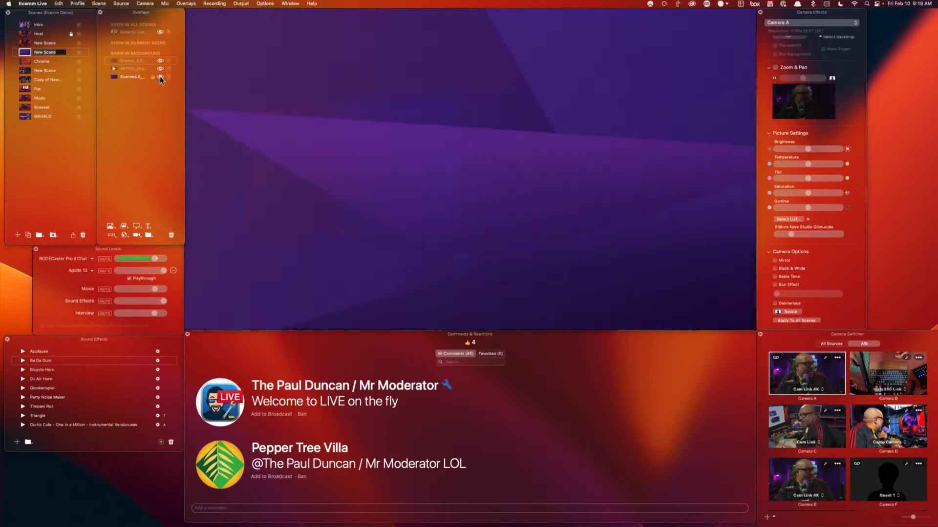
pyautogui.click(160, 77)
pyautogui.click(160, 77)
pyautogui.click(159, 68)
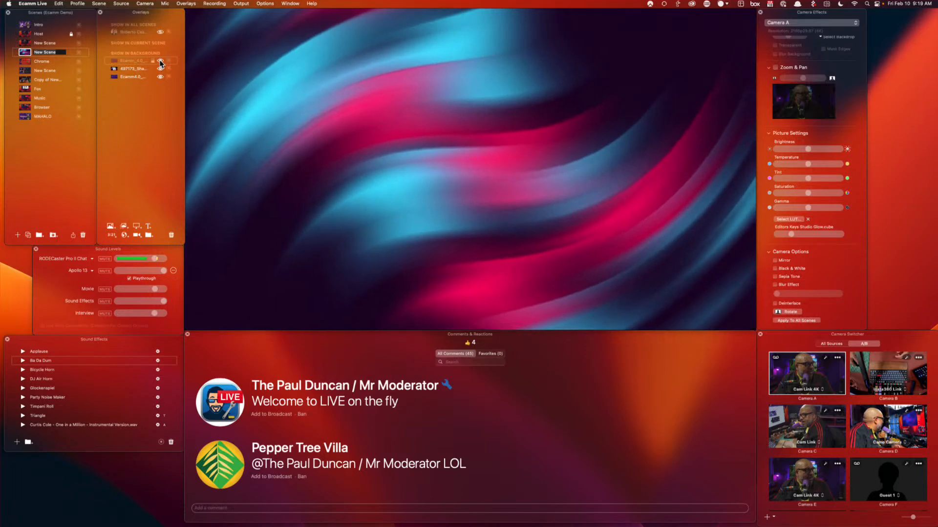
pyautogui.click(159, 60)
pyautogui.click(160, 69)
pyautogui.click(159, 76)
pyautogui.click(160, 68)
pyautogui.click(160, 60)
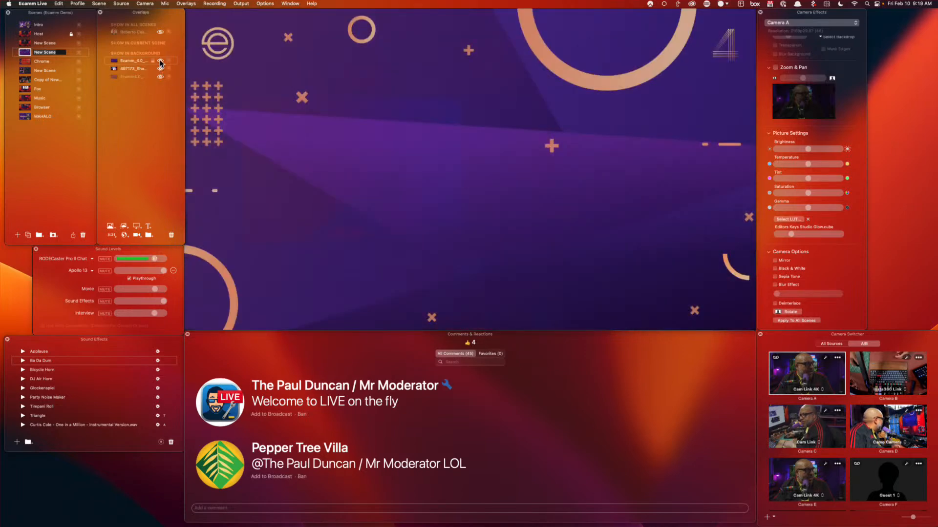
pyautogui.click(160, 77)
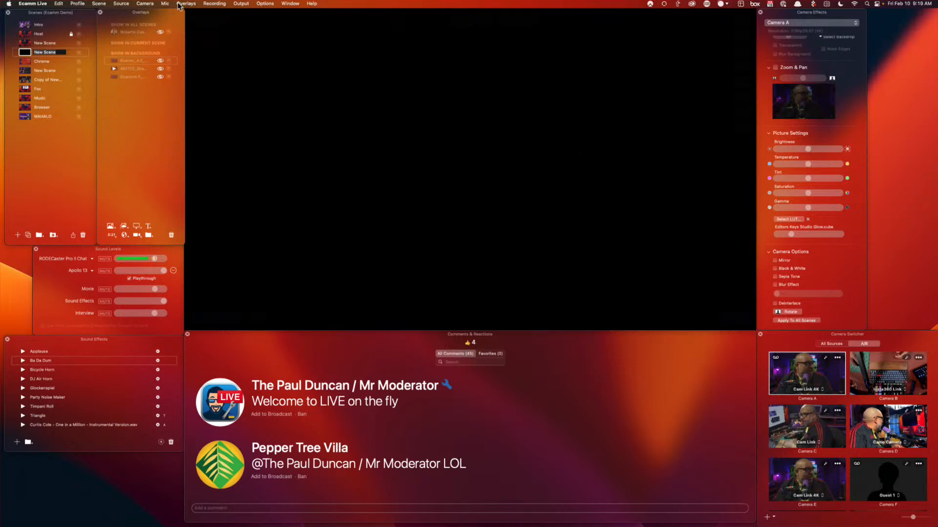
# Keep the main source Blank, show only the purple backdrop, and move it to the top
pyautogui.click(122, 5)
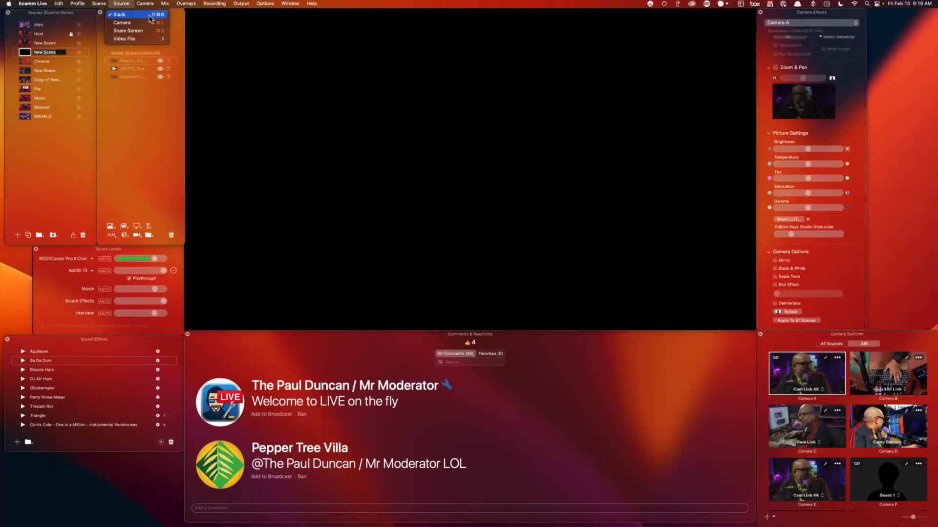
pyautogui.click(169, 14)
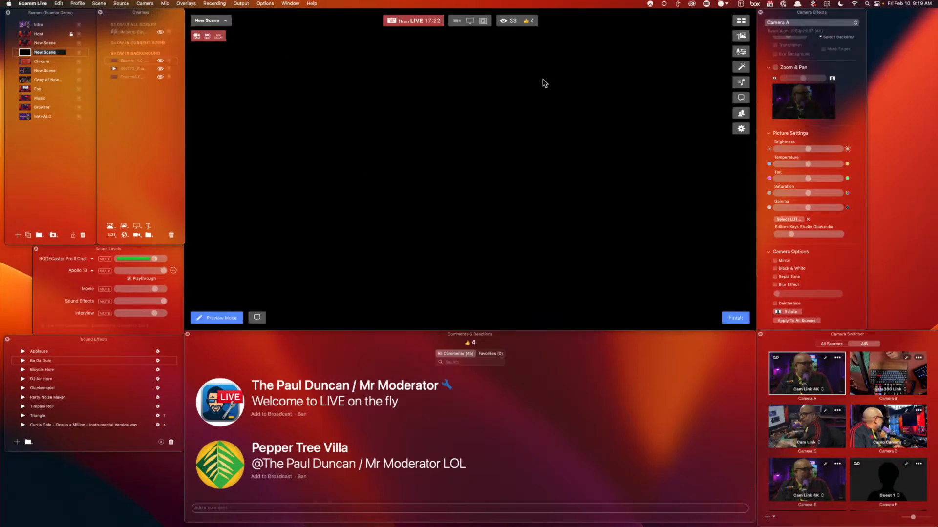
pyautogui.click(160, 59)
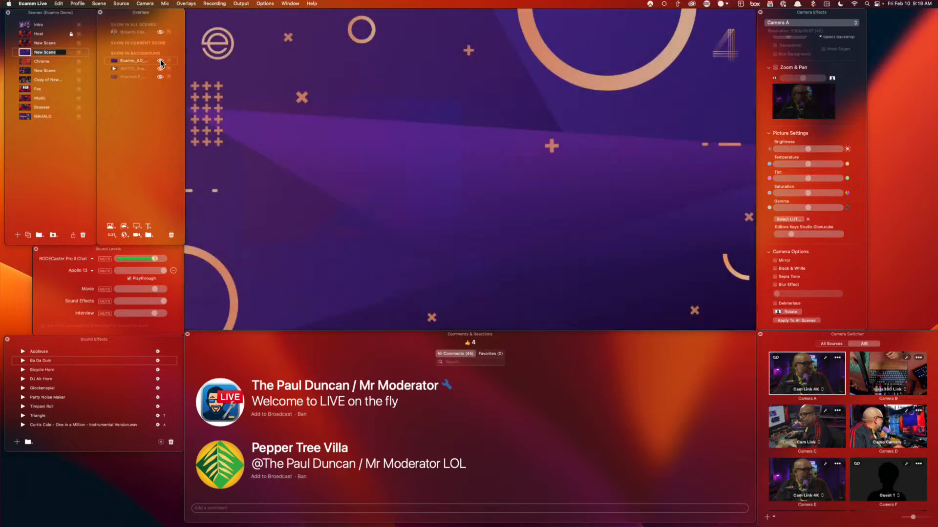
pyautogui.click(160, 59)
pyautogui.click(160, 76)
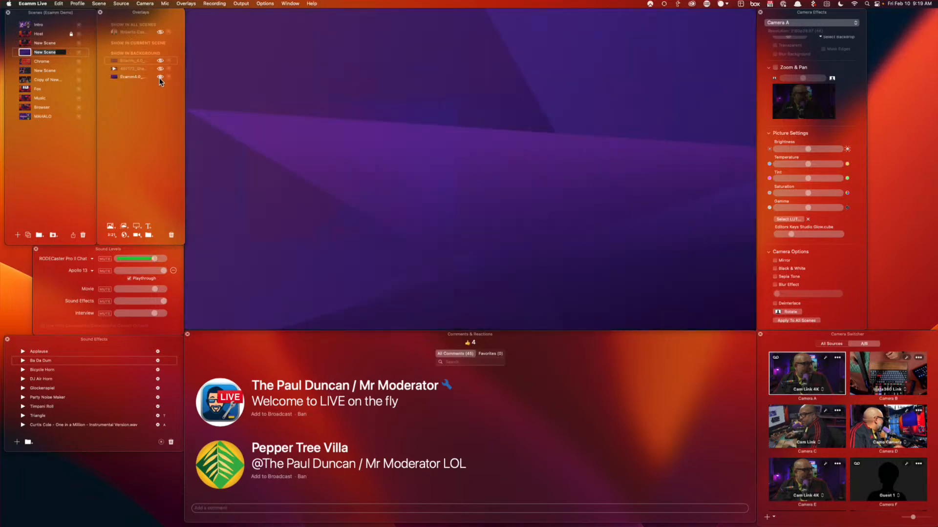
pyautogui.moveTo(146, 64); pyautogui.dragTo(145, 60)
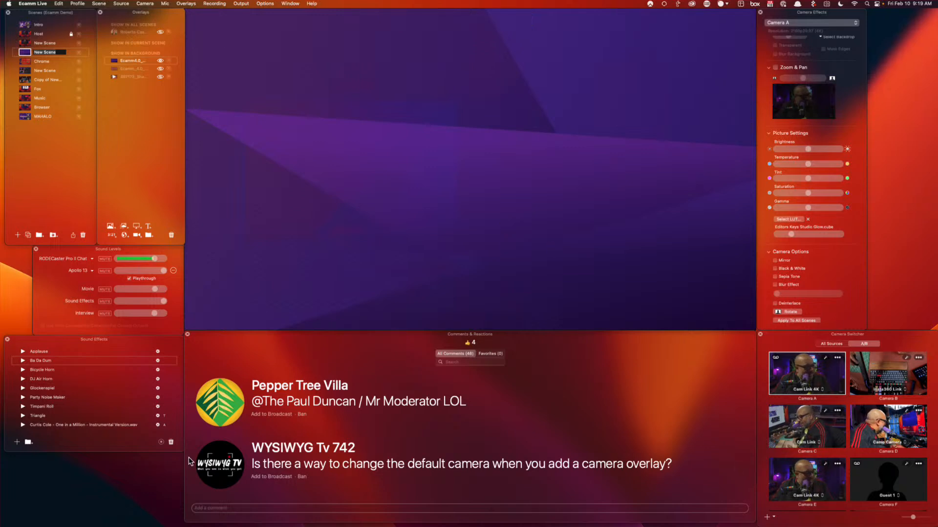
# Air the default-camera question and add a Cam Link camera overlay, shifted left then hidden
pyautogui.click(223, 465)
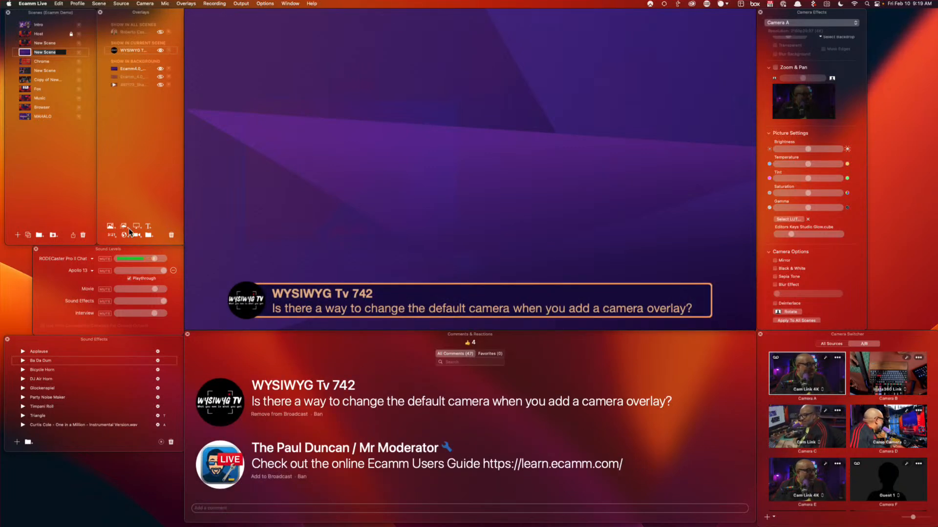
pyautogui.click(139, 235)
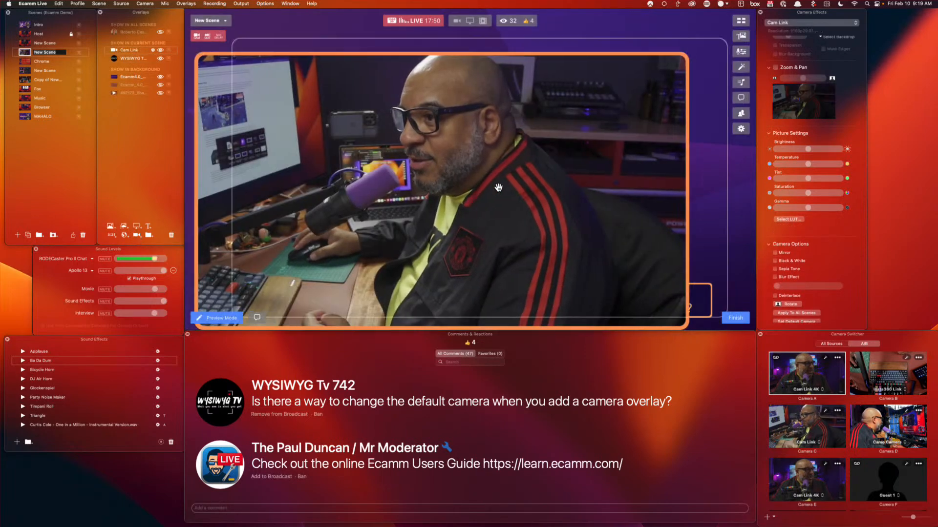
pyautogui.moveTo(524, 160); pyautogui.dragTo(498, 157)
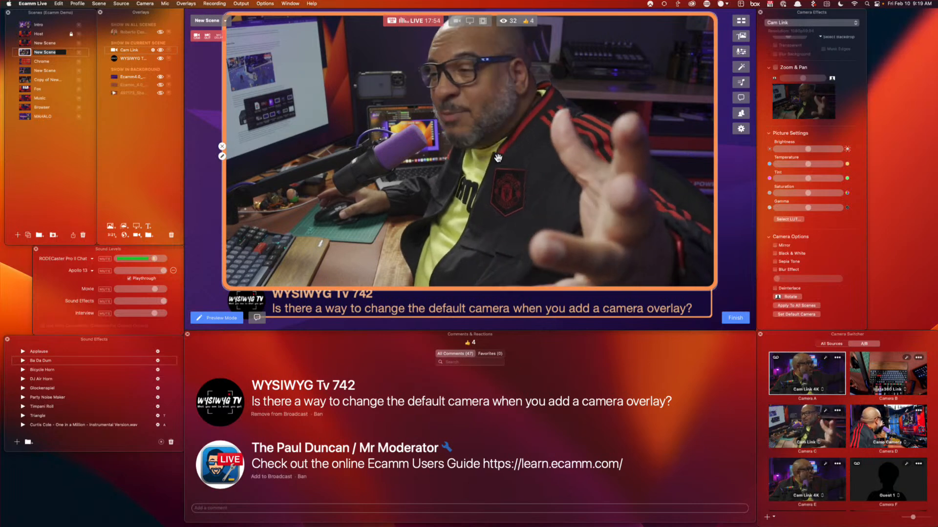
pyautogui.click(222, 146)
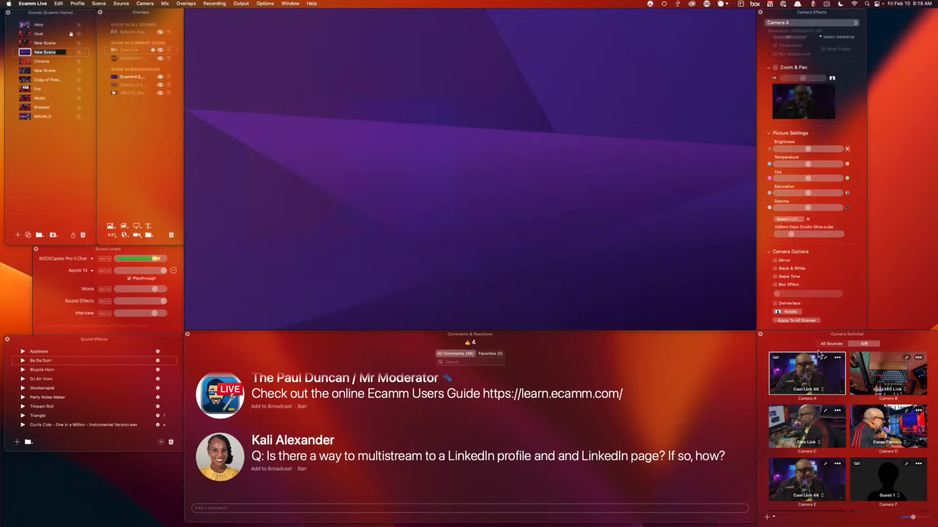
# Keep the camera effects on Camera A and add a hidden Cam Link camera overlay
pyautogui.click(818, 23)
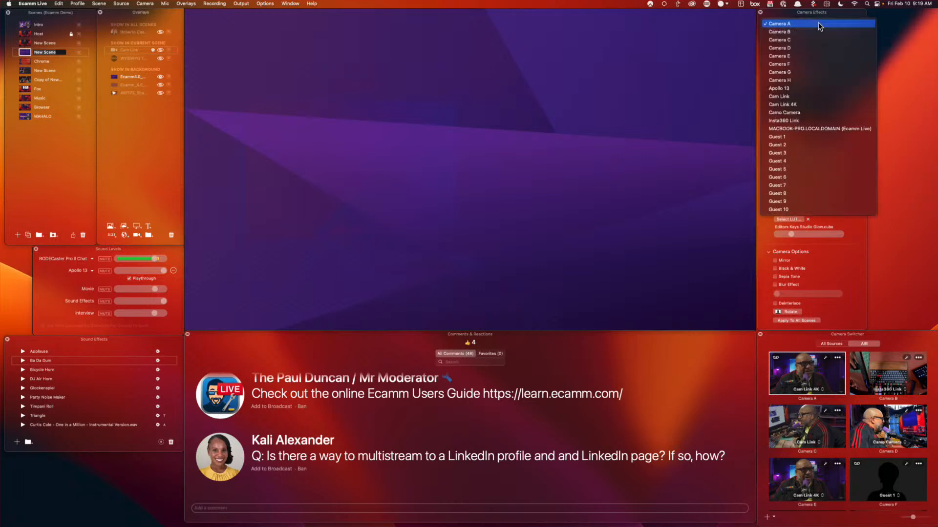
pyautogui.click(789, 23)
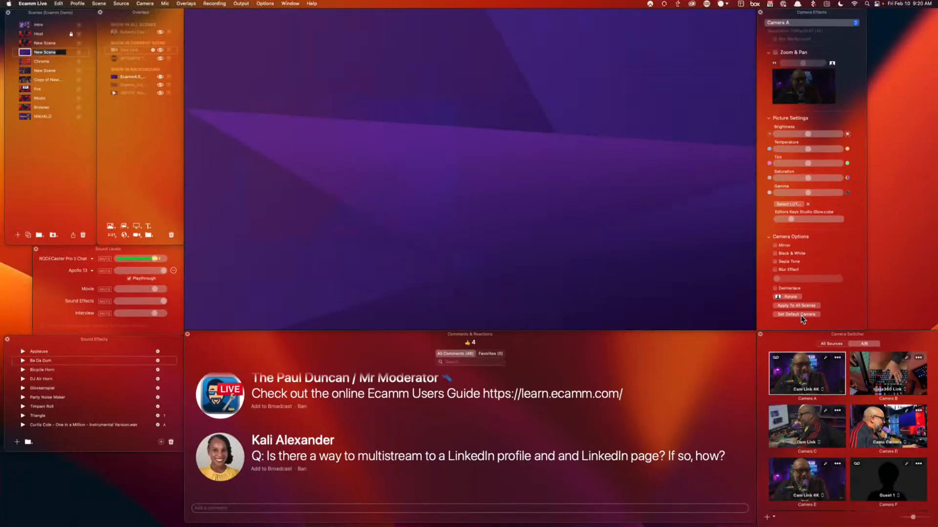
pyautogui.click(138, 236)
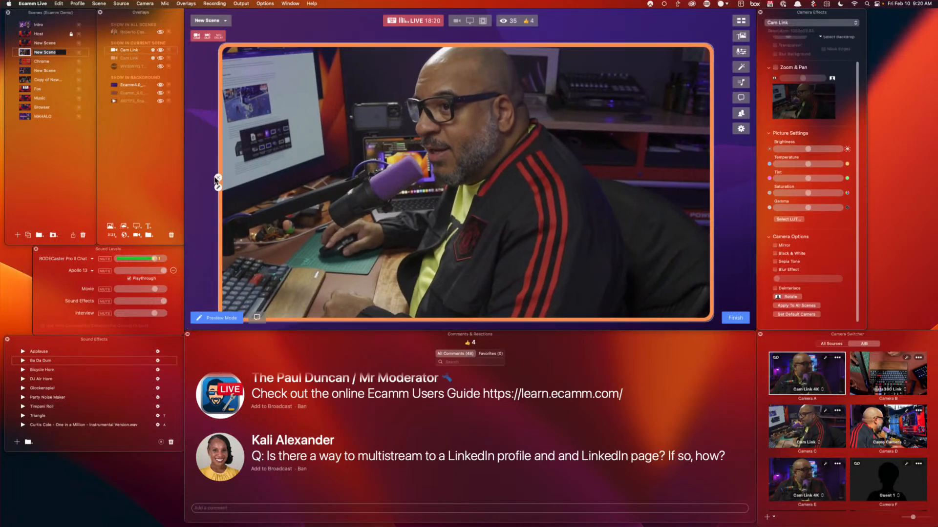
pyautogui.click(218, 177)
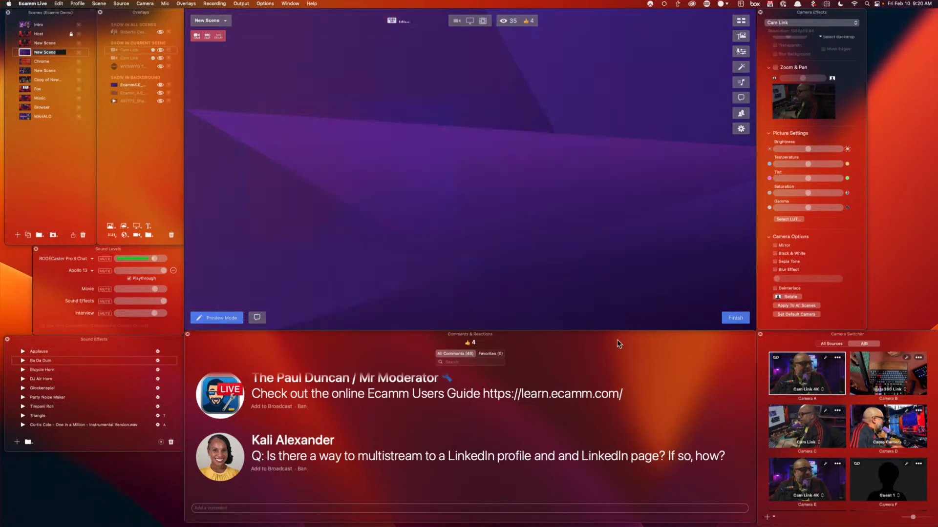
# Reselect Camera A for effects and list all sources in the camera switcher
pyautogui.click(807, 21)
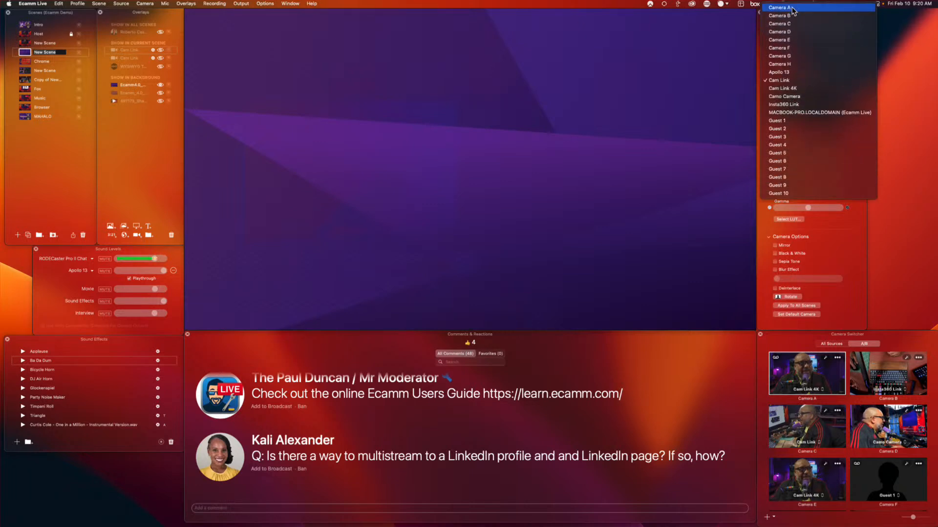
pyautogui.click(794, 13)
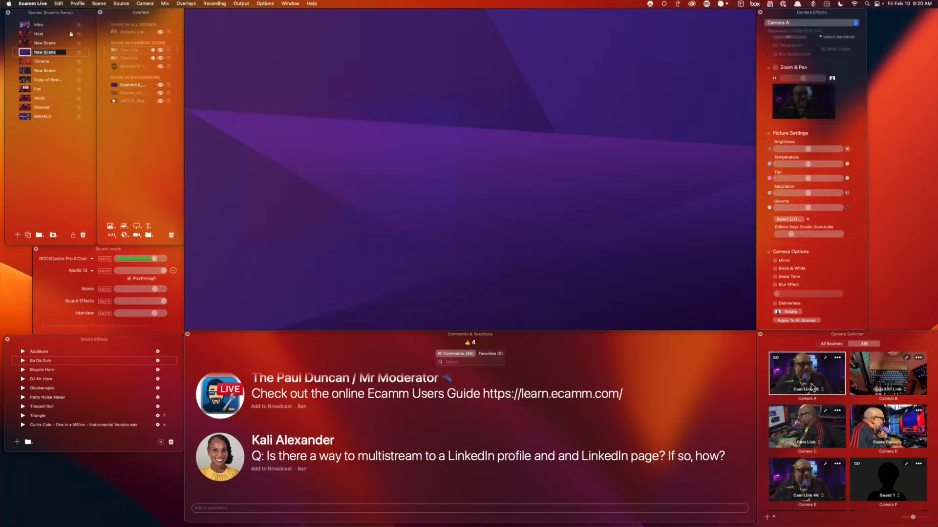
pyautogui.click(834, 344)
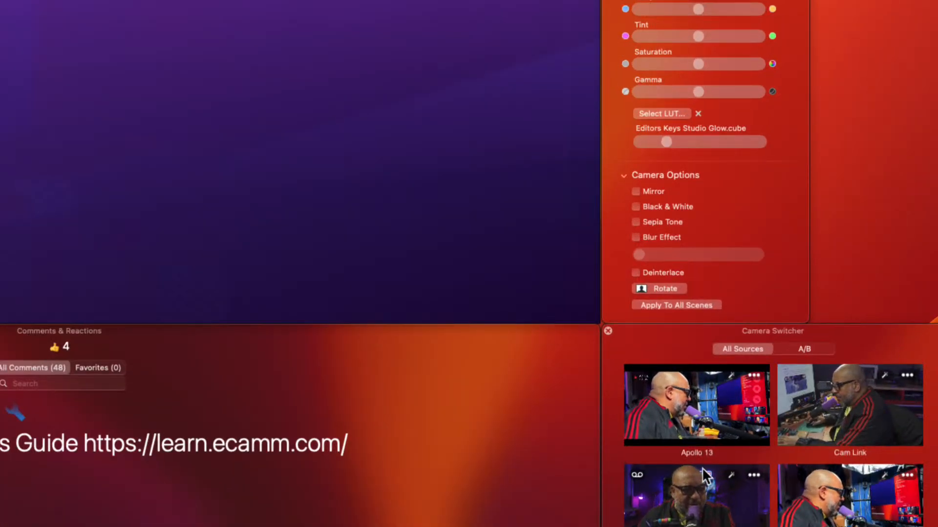
pyautogui.scroll(-2, 702, 470)
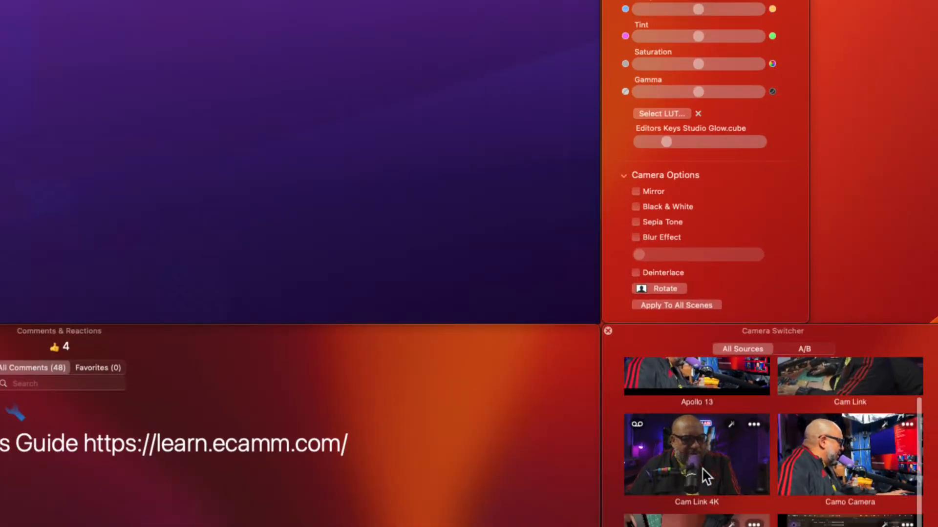
pyautogui.click(794, 352)
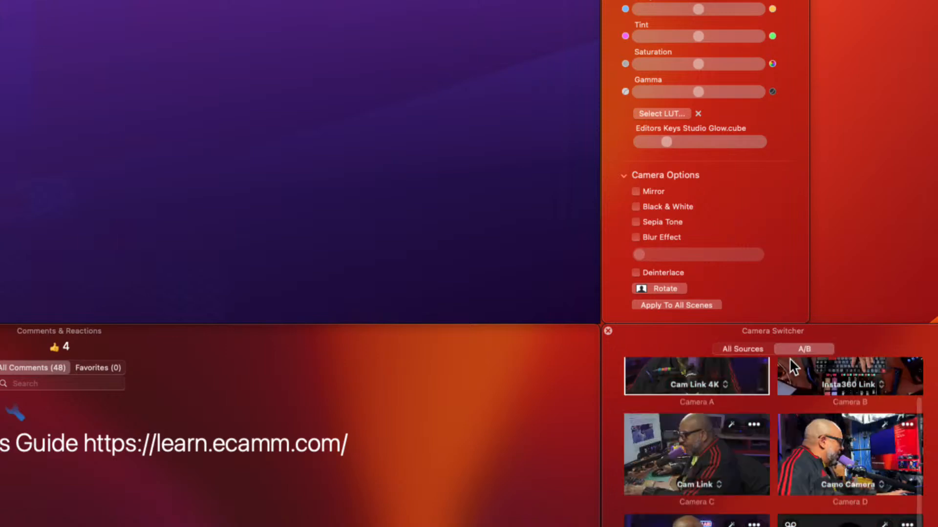
pyautogui.scroll(2, 804, 406)
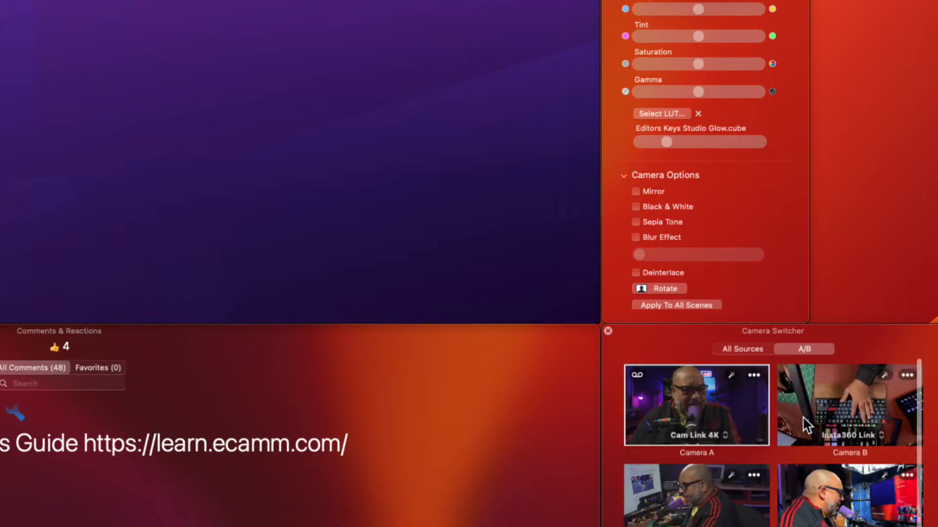
pyautogui.scroll(-2, 822, 451)
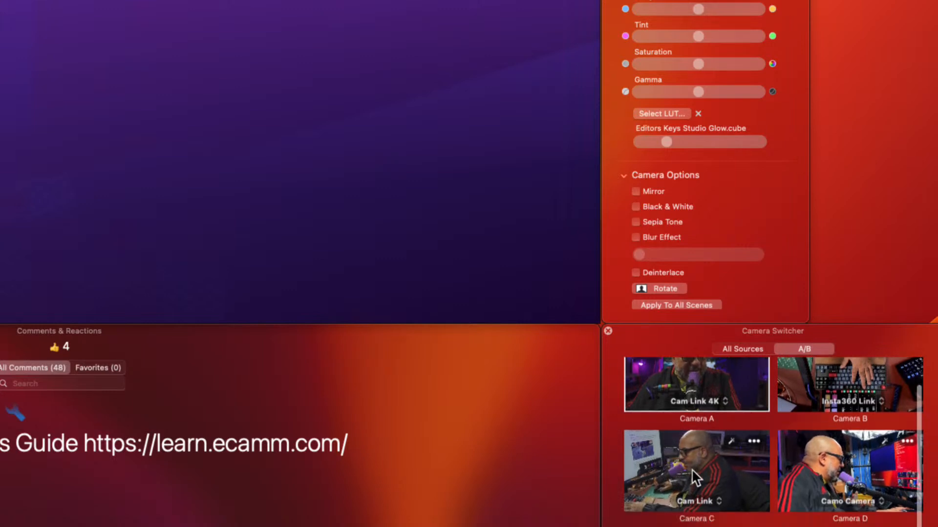
pyautogui.scroll(-1, 693, 468)
pyautogui.scroll(-2, 867, 455)
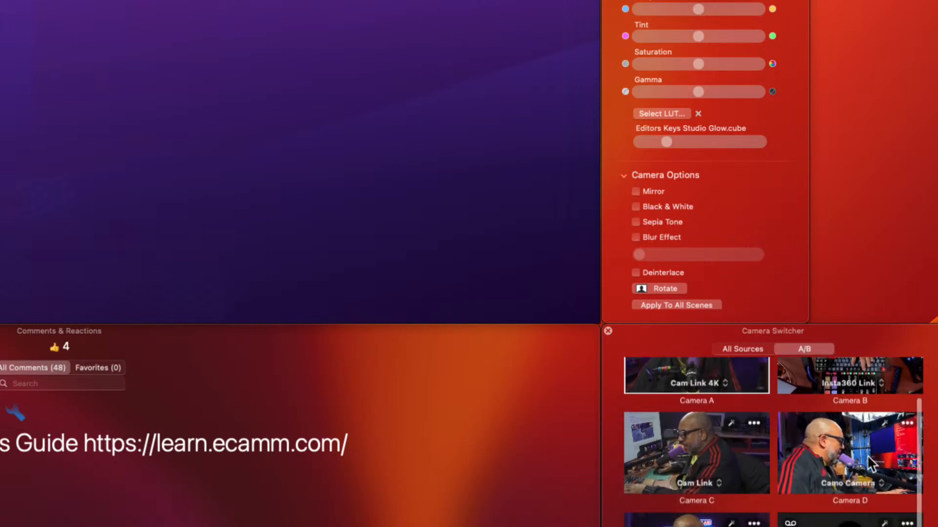
pyautogui.scroll(-3, 870, 455)
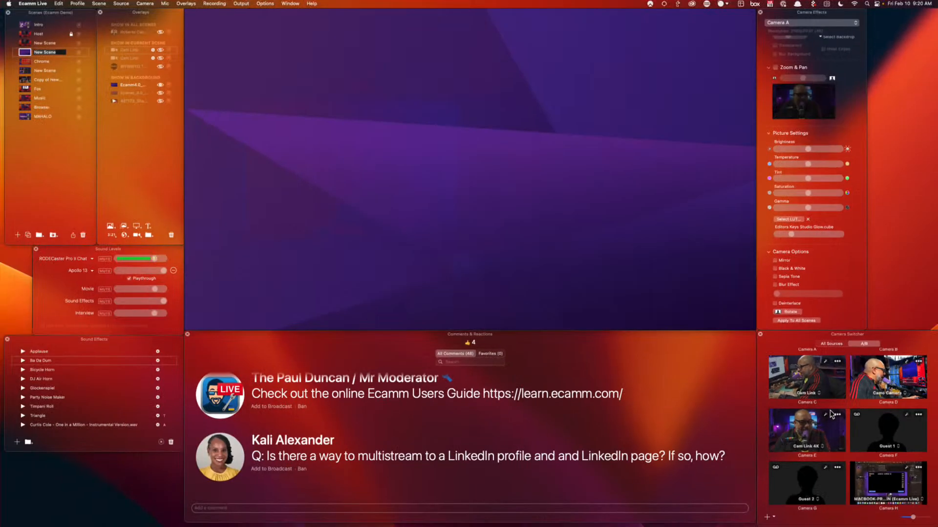
pyautogui.scroll(3, 787, 395)
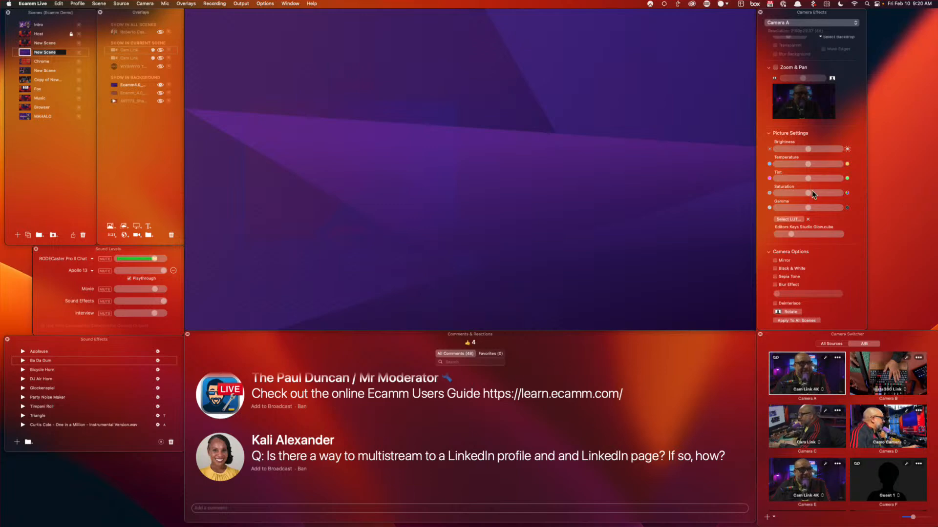
# Make the current camera the default, then add two Camera A boxes at upper-left and small top-right
pyautogui.scroll(-1, 834, 266)
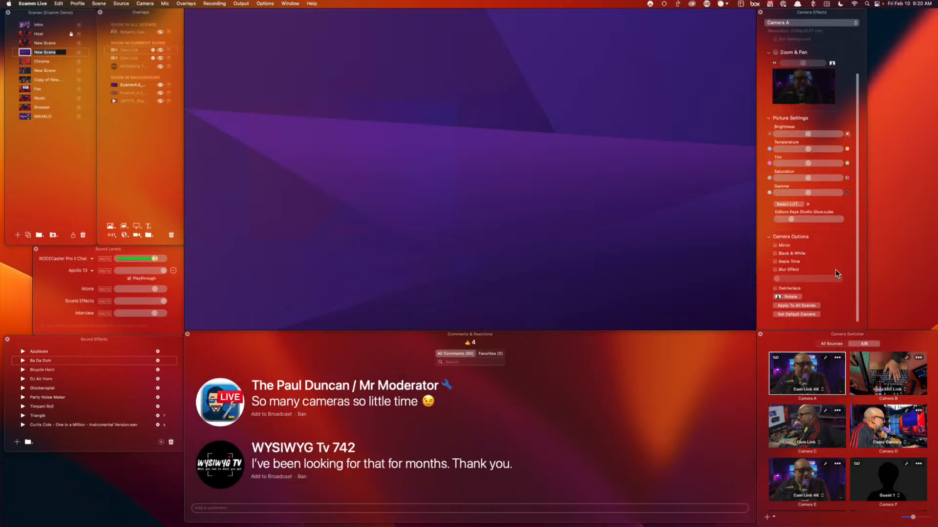
pyautogui.click(801, 316)
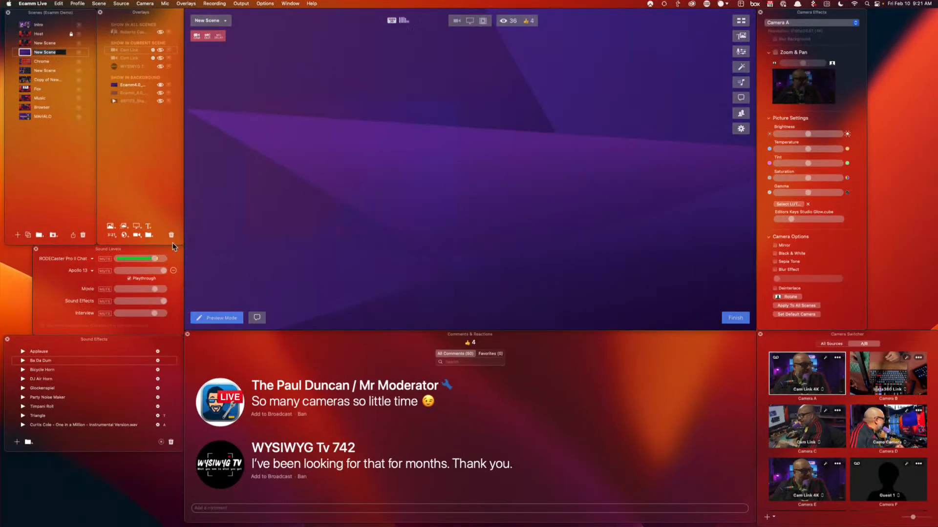
pyautogui.click(136, 235)
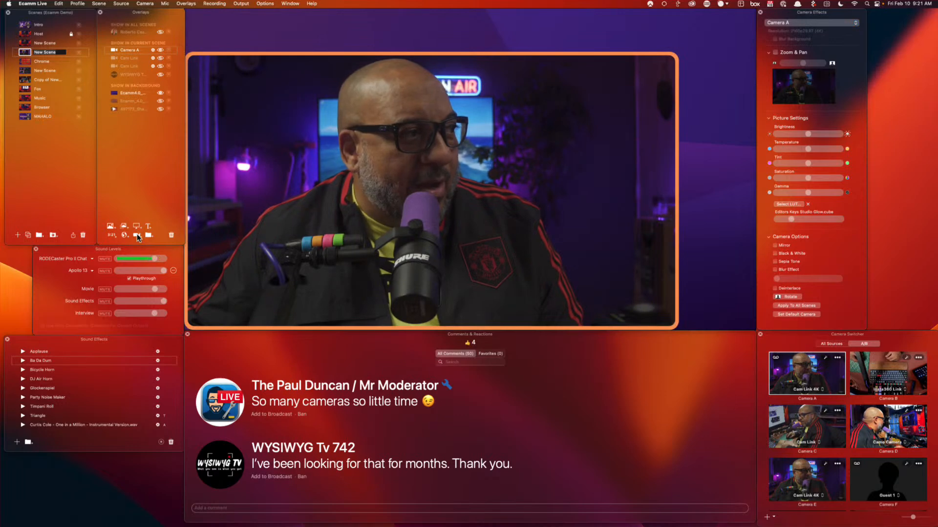
pyautogui.click(136, 234)
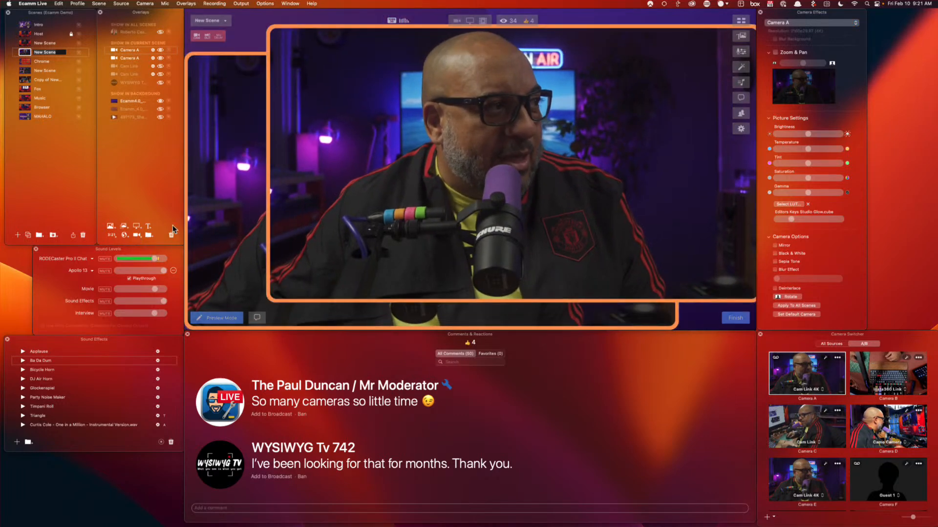
pyautogui.moveTo(275, 292); pyautogui.dragTo(630, 94)
pyautogui.moveTo(673, 325); pyautogui.dragTo(456, 205)
# Add a third Camera A box at lower centre and switch to Camera B's settings
pyautogui.click(136, 235)
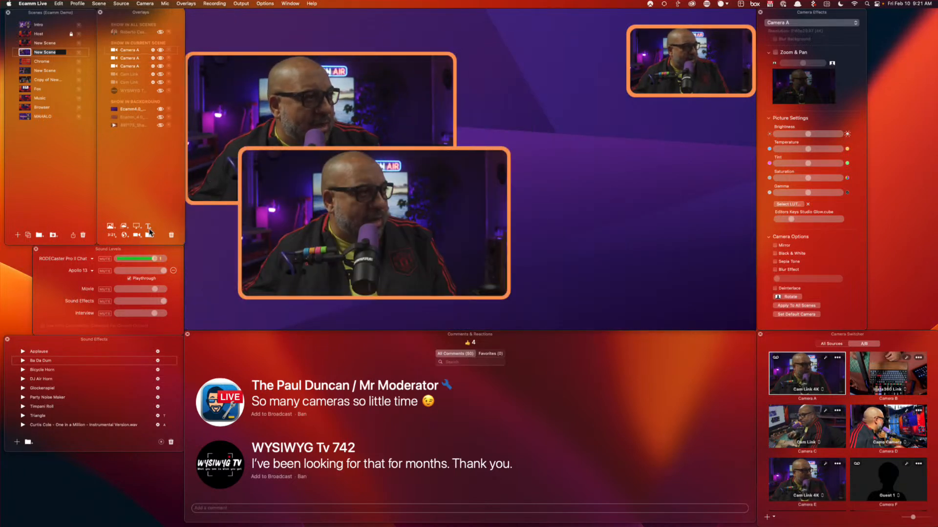
pyautogui.moveTo(523, 151); pyautogui.dragTo(676, 142)
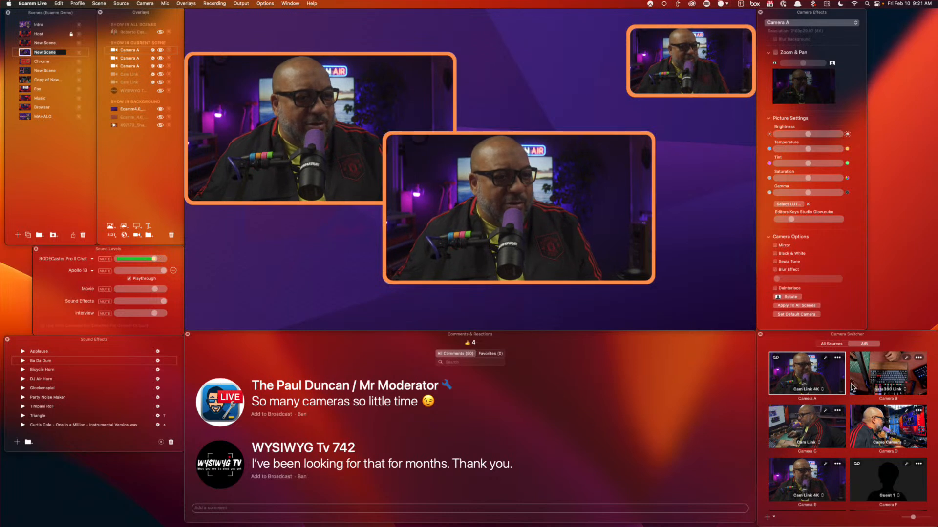
pyautogui.click(887, 370)
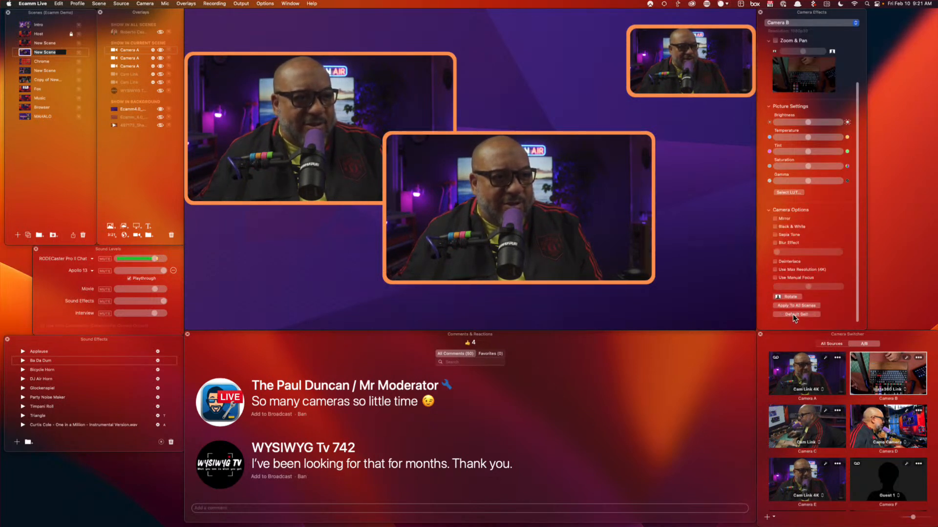
# Add Camera B, rotate it 180°, and apply its settings to all scenes
pyautogui.scroll(-3, 518, 272)
pyautogui.click(136, 235)
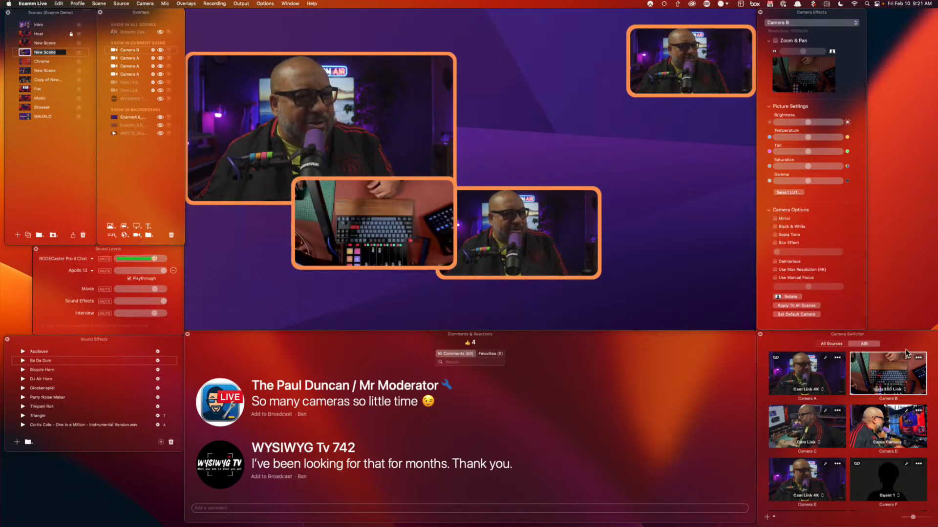
pyautogui.click(783, 297)
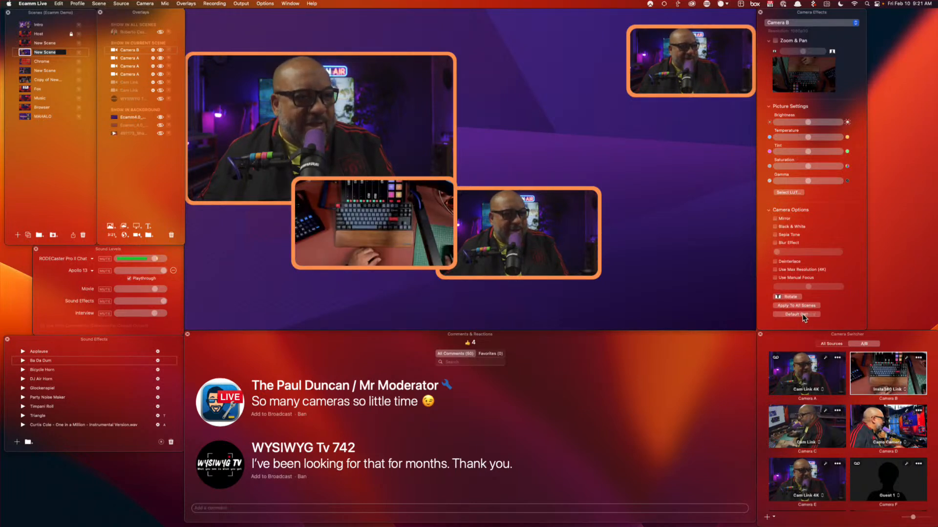
pyautogui.click(803, 305)
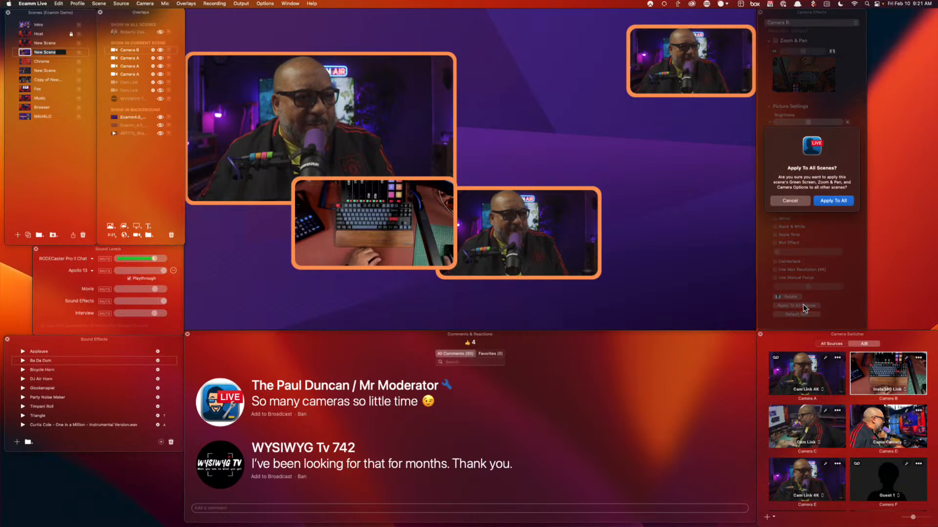
pyautogui.click(833, 199)
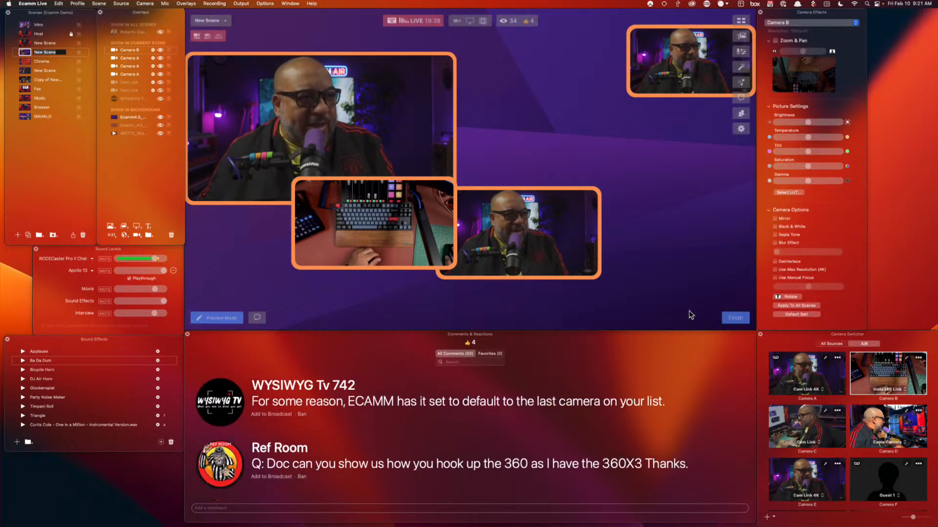
# Add two more Camera B boxes and another Camera A box, then select the extra overlays
pyautogui.click(137, 235)
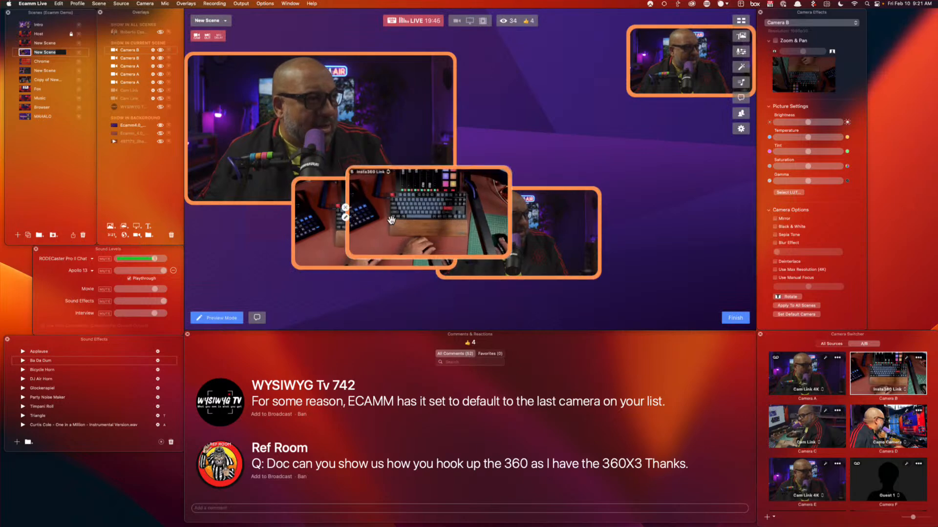
pyautogui.click(137, 237)
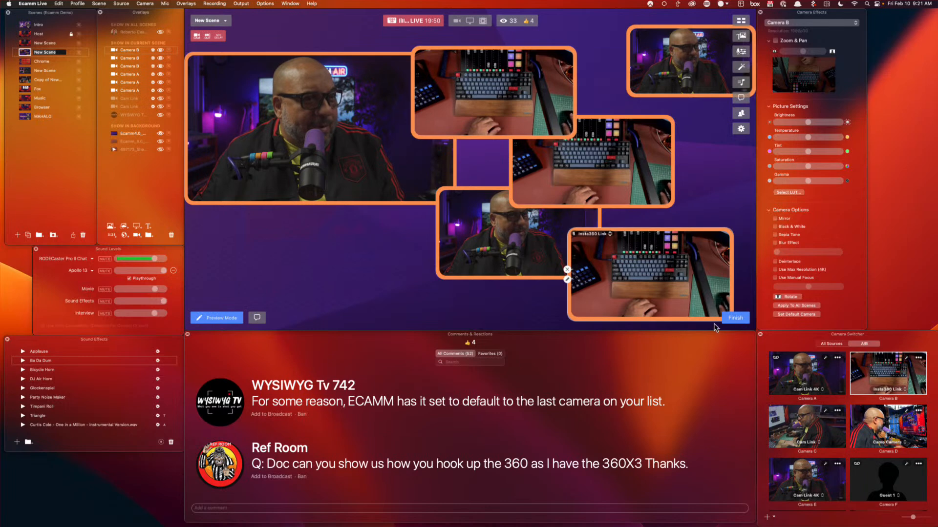
pyautogui.click(735, 318)
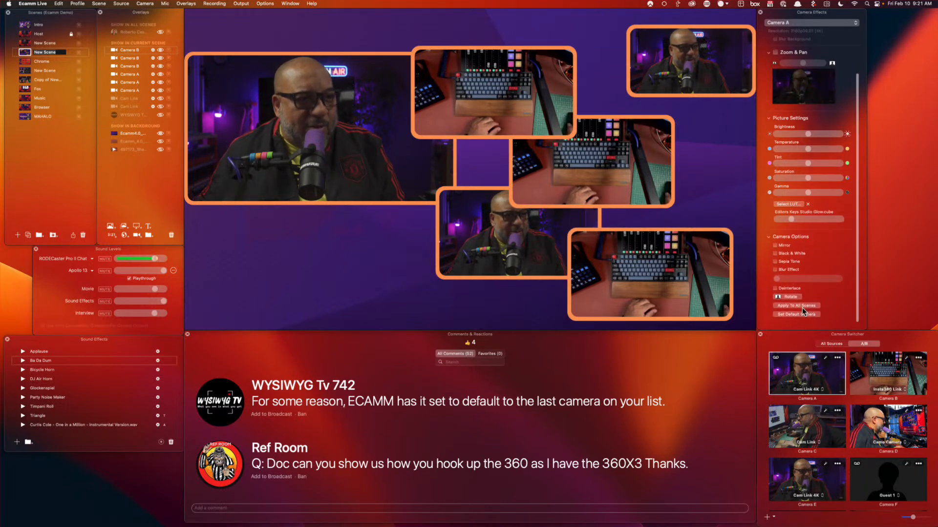
pyautogui.click(137, 235)
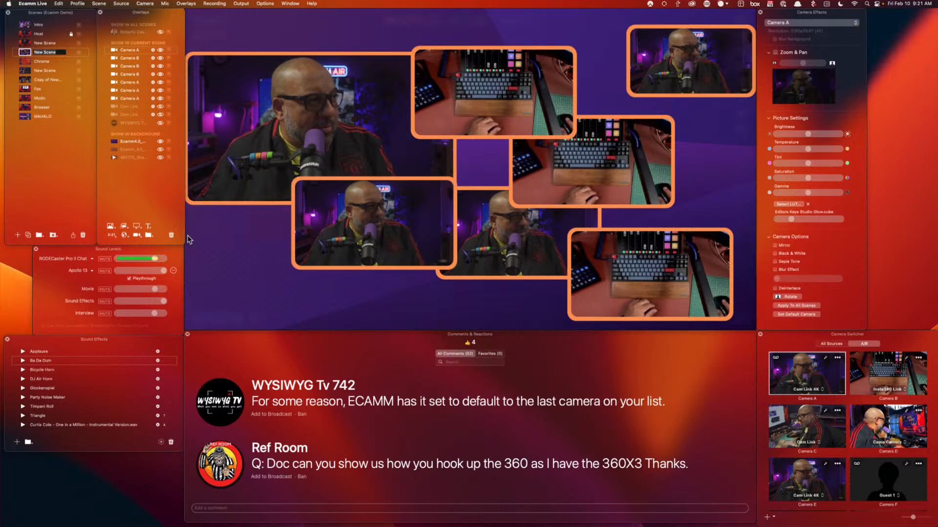
pyautogui.click(128, 57)
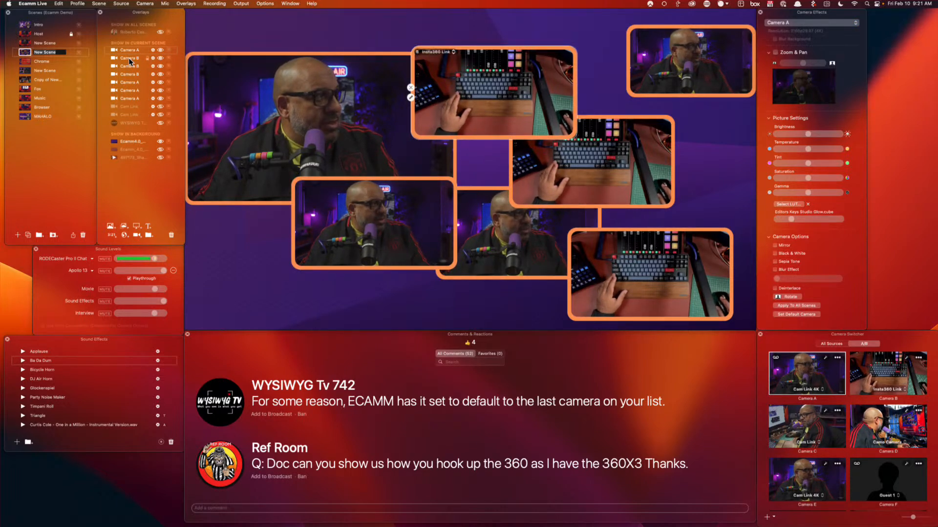
pyautogui.keyDown('shift'); pyautogui.click(130, 115); pyautogui.keyUp('shift')
# Delete the extra overlays, enlarge Camera A to full frame, and air the default-camera comment
pyautogui.click(171, 235)
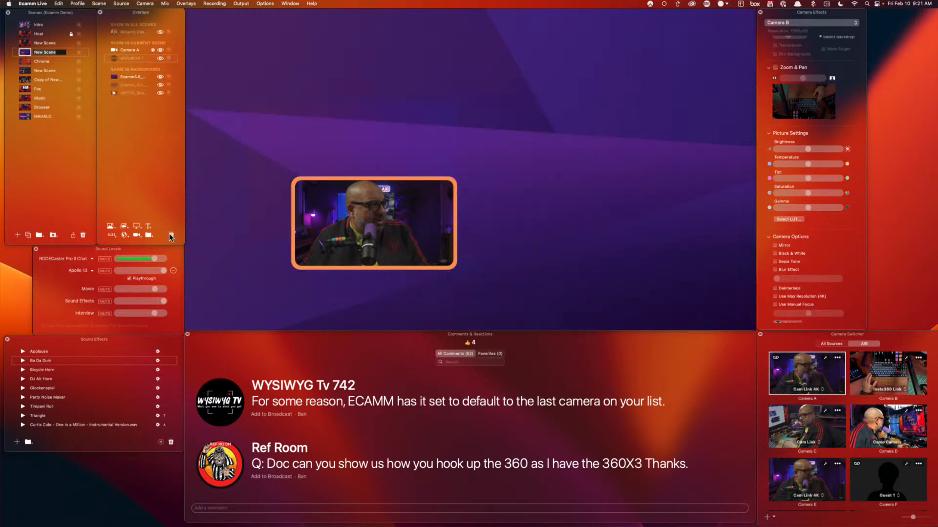
pyautogui.moveTo(363, 210); pyautogui.dragTo(266, 50)
pyautogui.moveTo(354, 103); pyautogui.dragTo(738, 322)
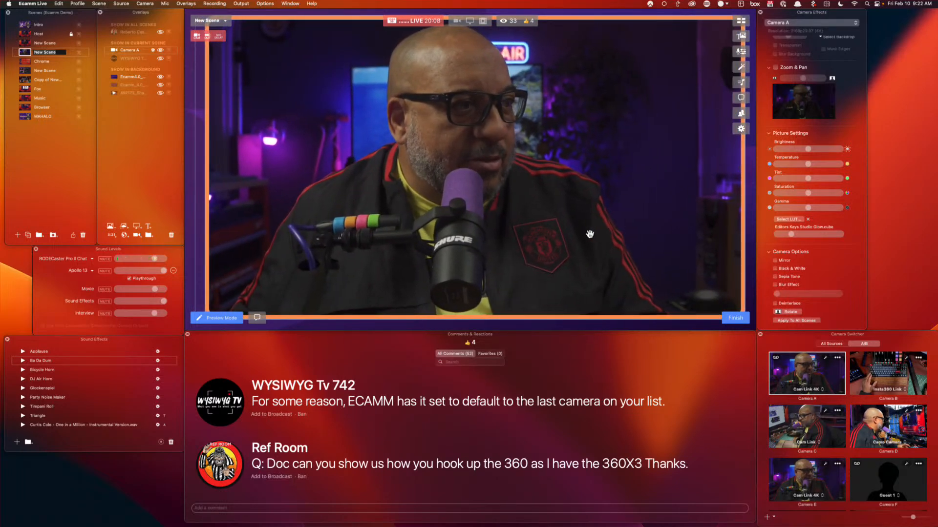
pyautogui.click(735, 318)
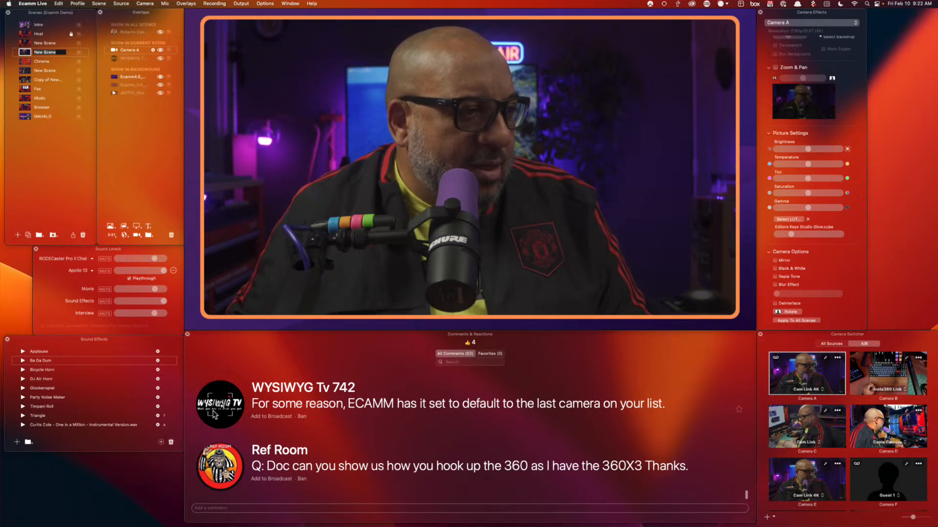
pyautogui.click(219, 412)
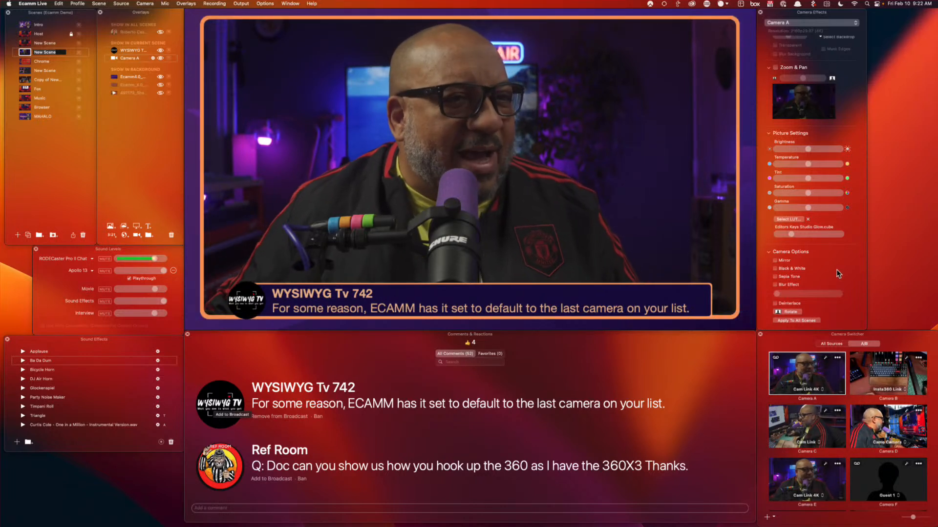
# Toggle the camera switcher between All Sources and the Camera A–F slot view
pyautogui.scroll(-2, 838, 274)
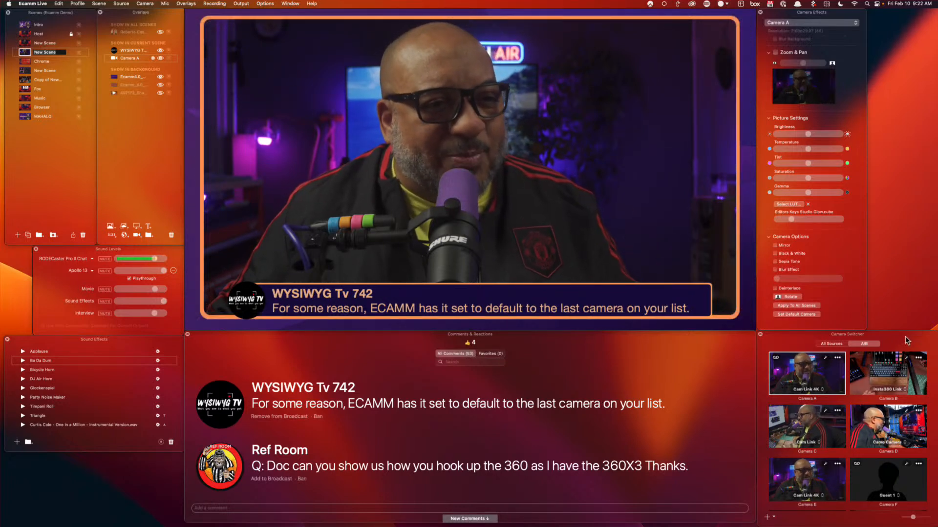
pyautogui.click(831, 344)
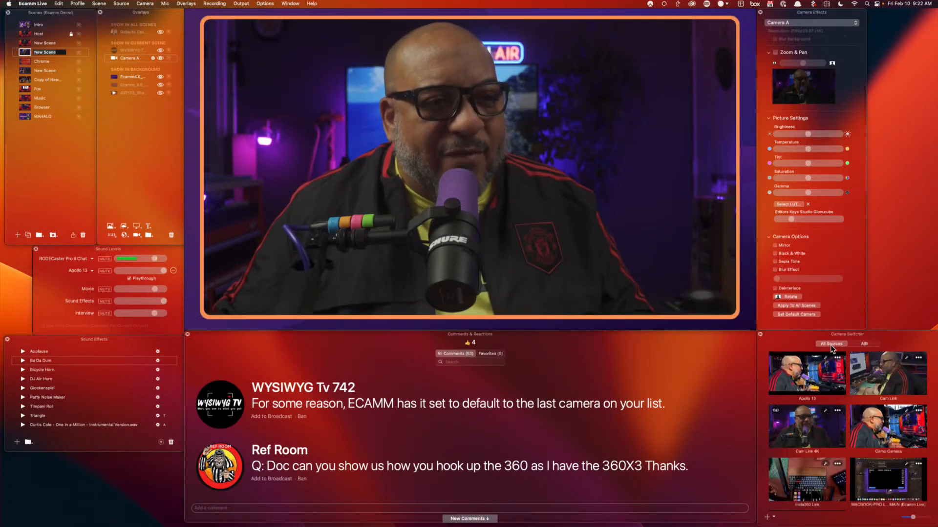
pyautogui.click(863, 345)
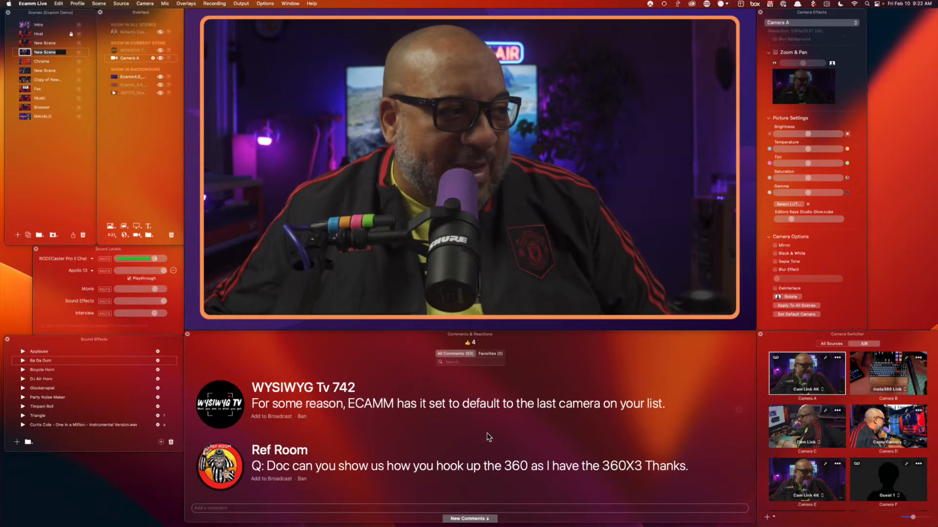
# Air the viewer's 360X3 camera question as a lower-third, then remove it from the broadcast
pyautogui.scroll(-2, 279, 470)
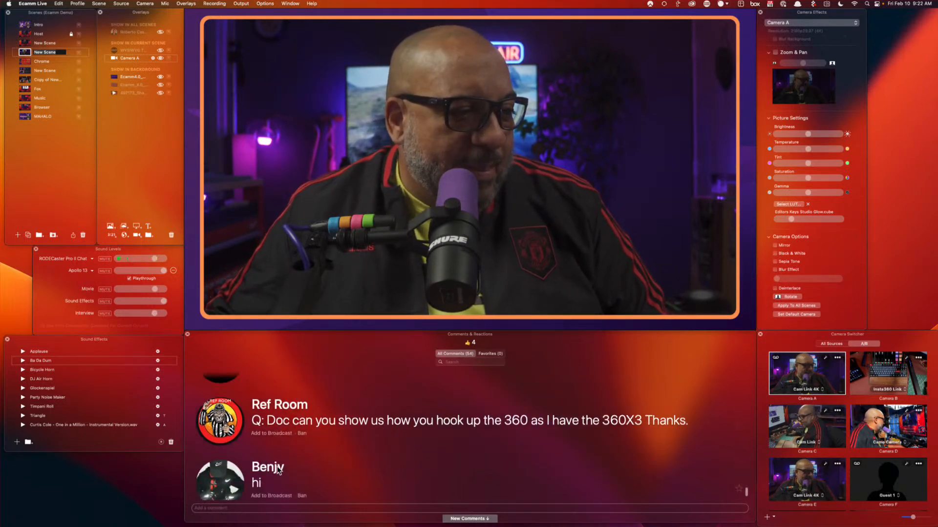
pyautogui.click(220, 422)
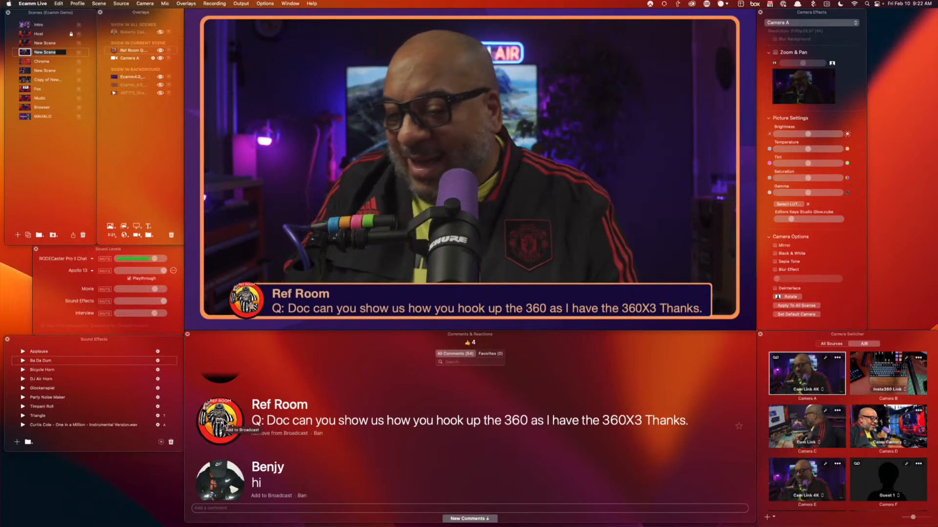
pyautogui.click(224, 426)
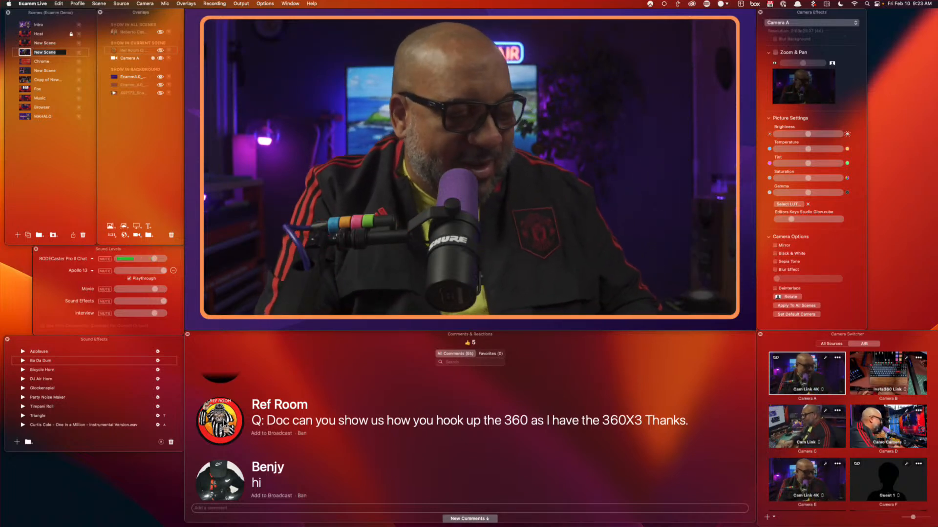
# Put the viewer's praise comment, then the months-long search thank-you comment, on air
pyautogui.moveTo(458, 423)
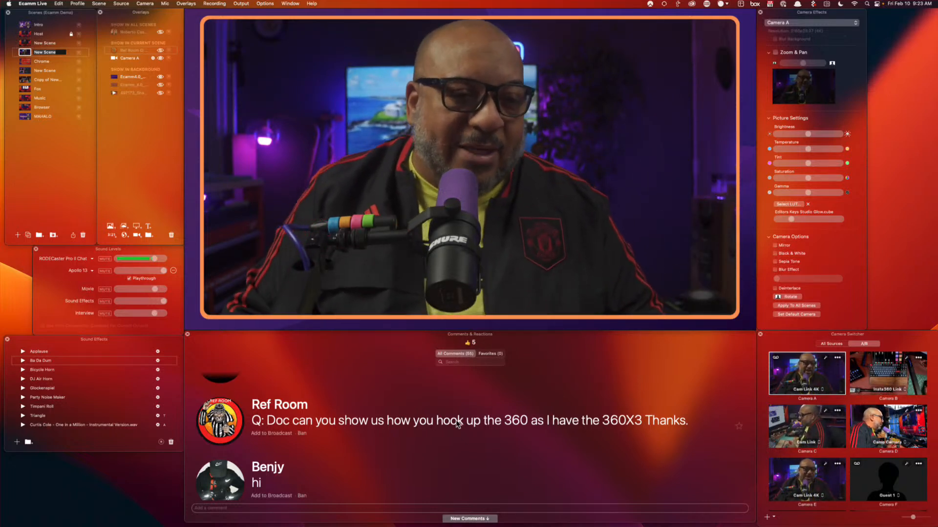
pyautogui.scroll(-5, 484, 474)
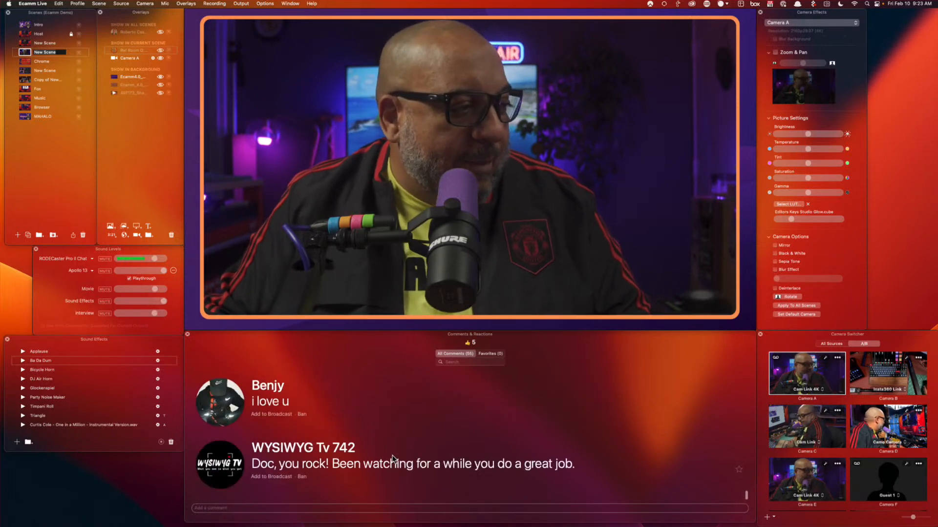
pyautogui.scroll(1, 447, 477)
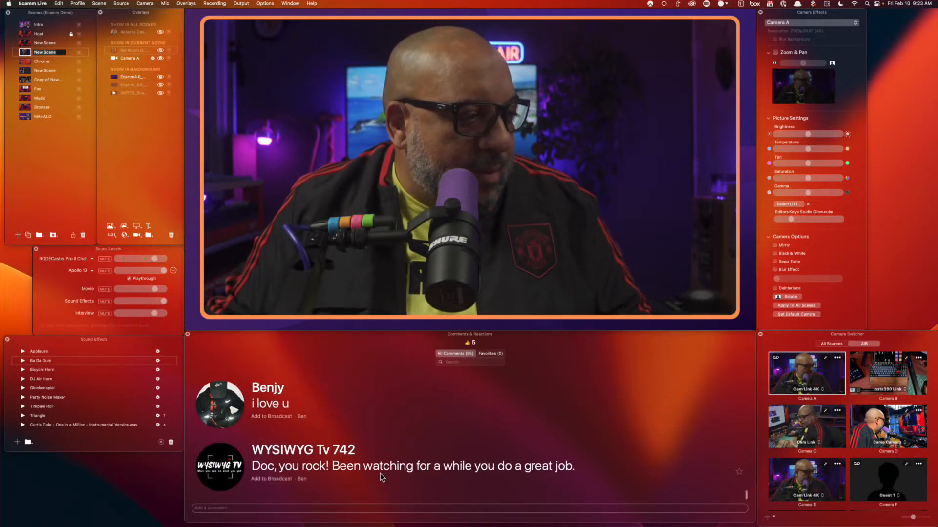
pyautogui.click(219, 467)
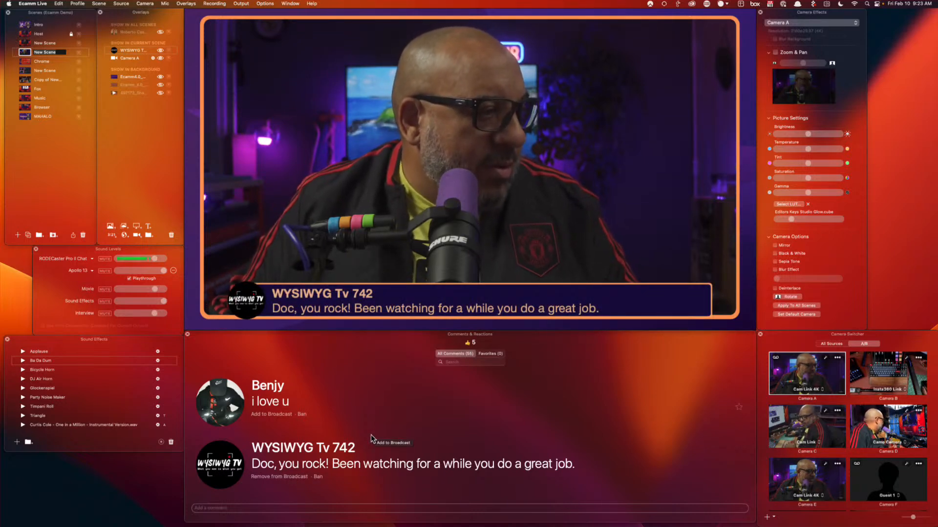
pyautogui.scroll(5, 371, 435)
pyautogui.scroll(3, 423, 392)
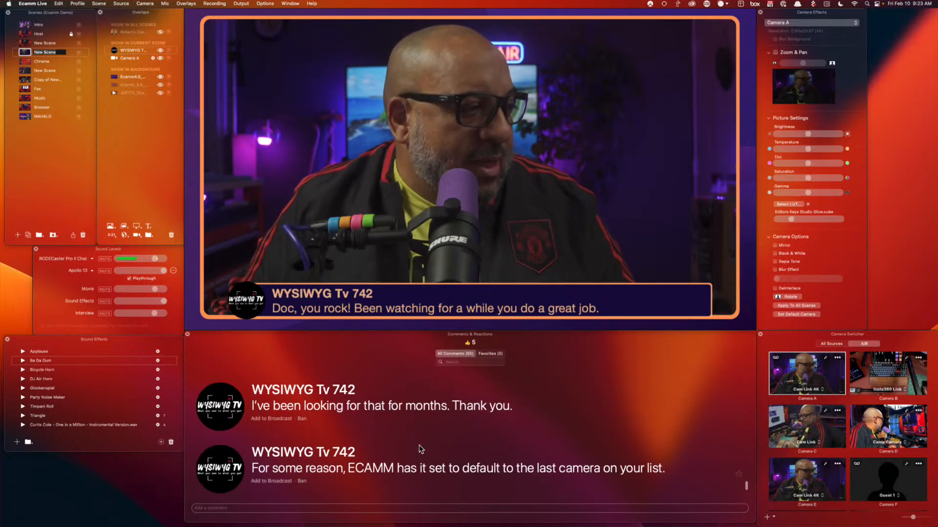
pyautogui.click(400, 416)
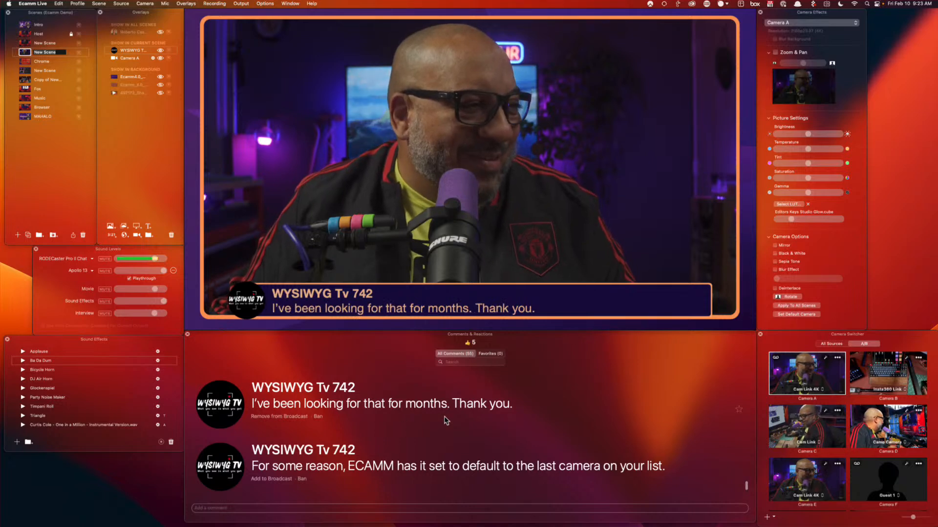
# Air the question about multistreaming to a LinkedIn profile and page
pyautogui.scroll(3, 446, 421)
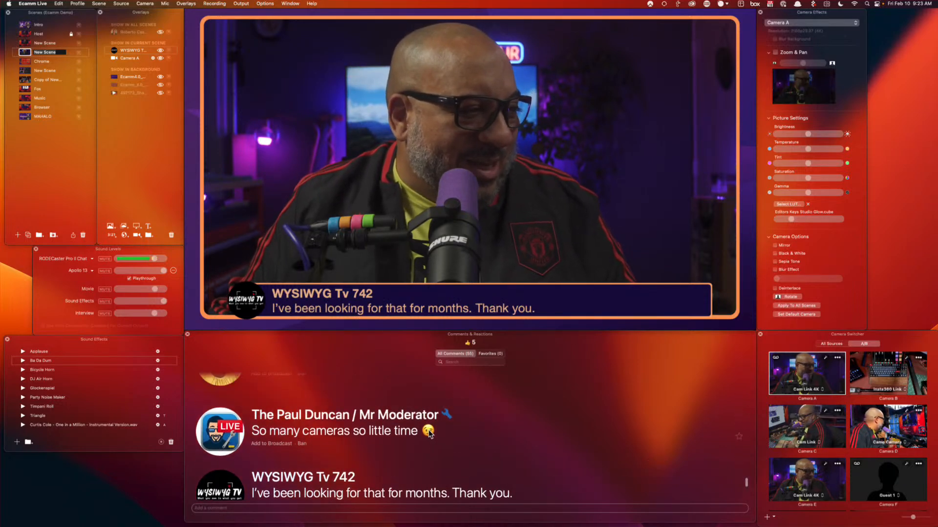
pyautogui.scroll(3, 497, 442)
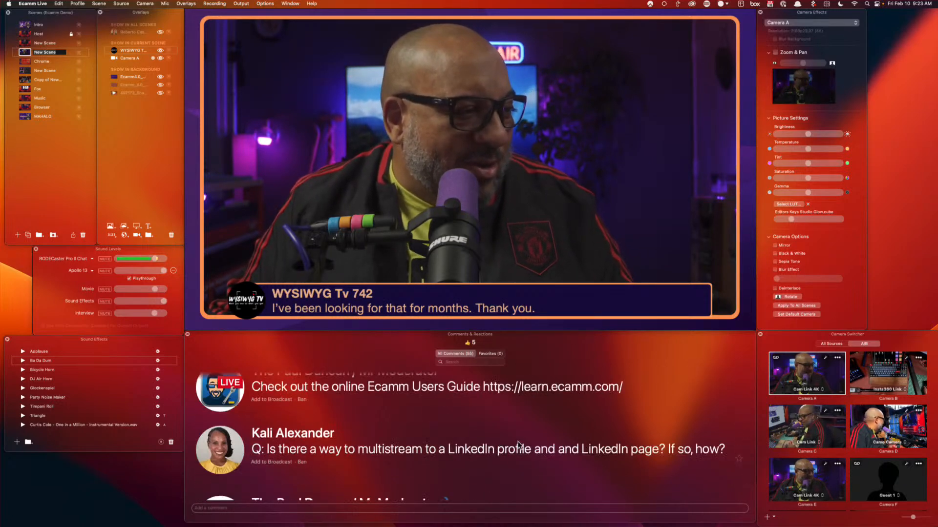
pyautogui.scroll(3, 532, 432)
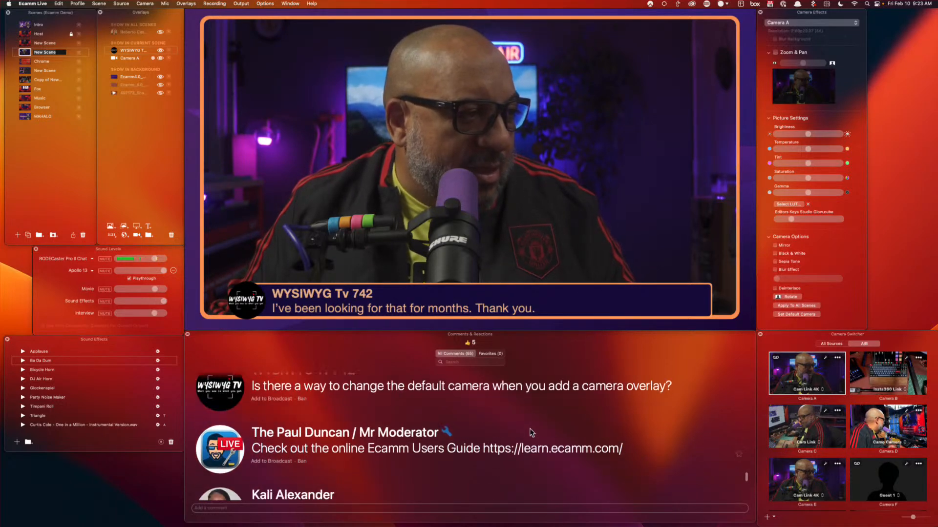
pyautogui.scroll(-3, 392, 433)
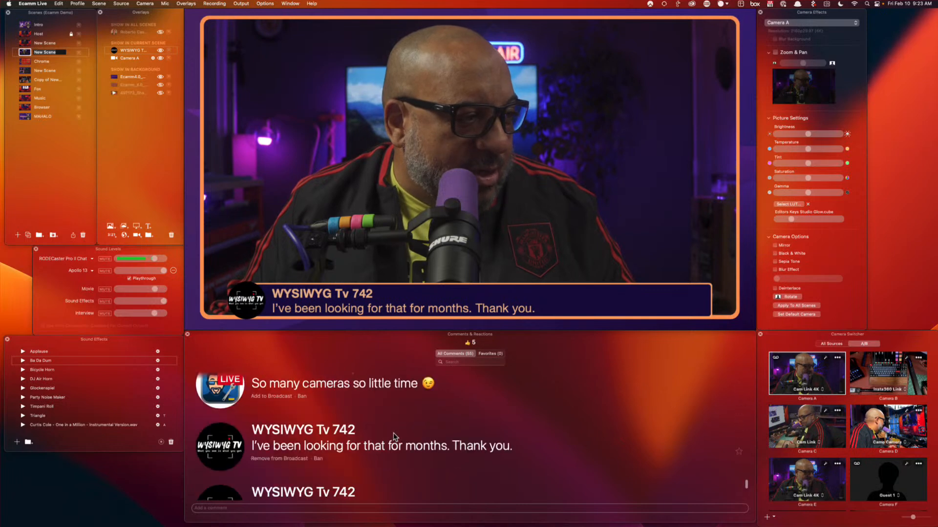
pyautogui.scroll(5, 394, 433)
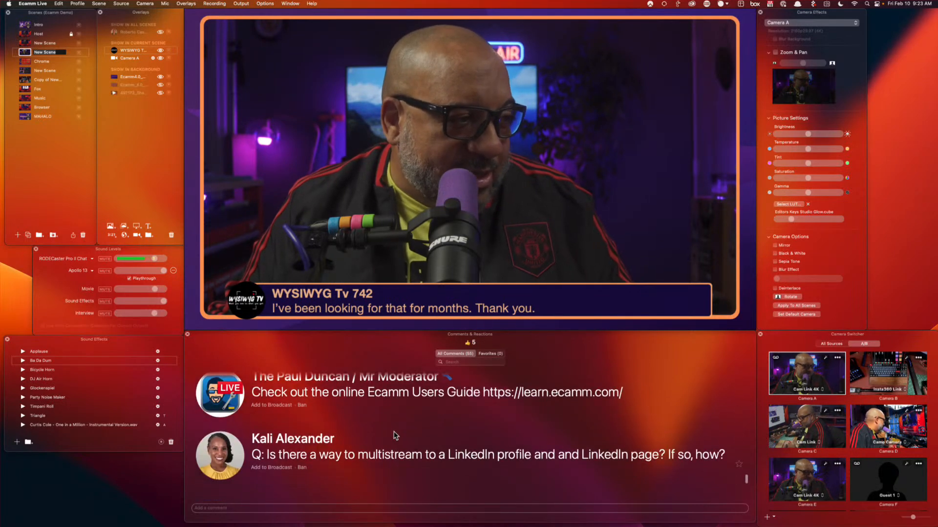
pyautogui.click(220, 457)
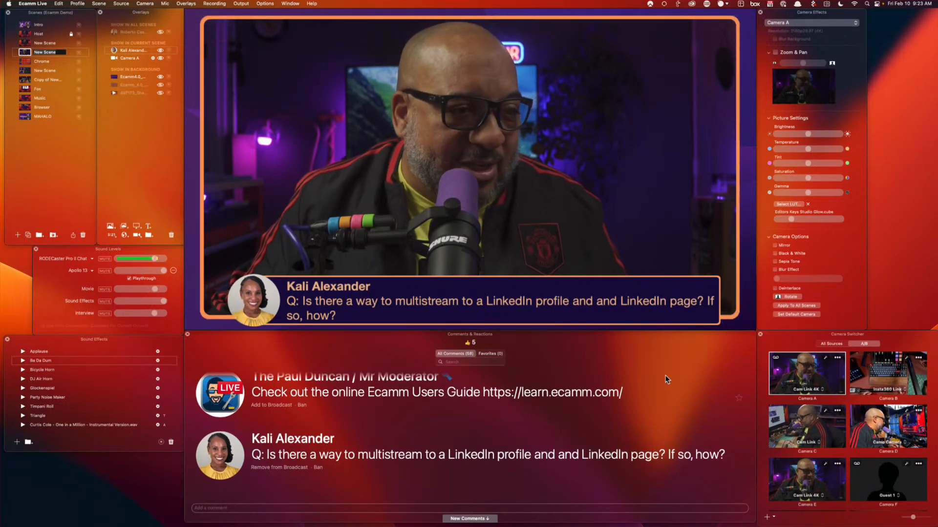
# Start adding a LinkedIn Organization destination in Preferences, then abandon the rejected sign-in
pyautogui.press('super+comma')
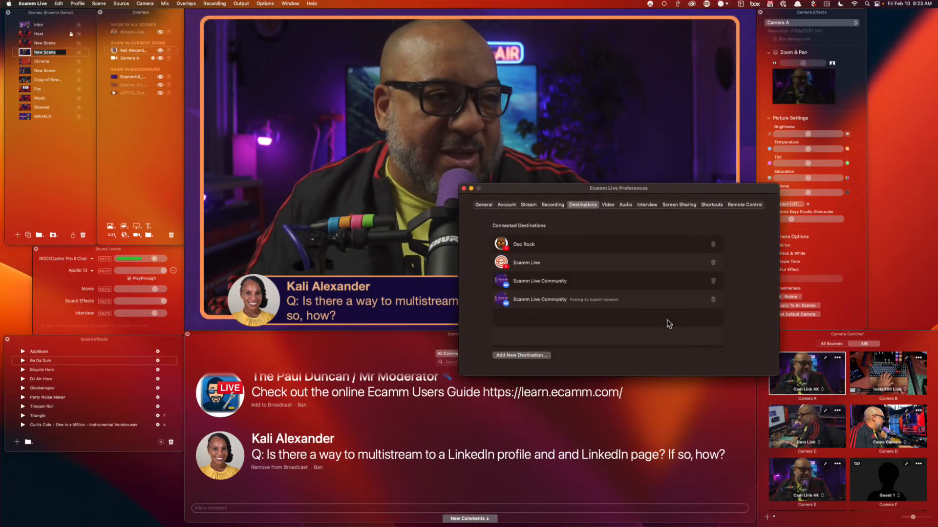
pyautogui.click(523, 357)
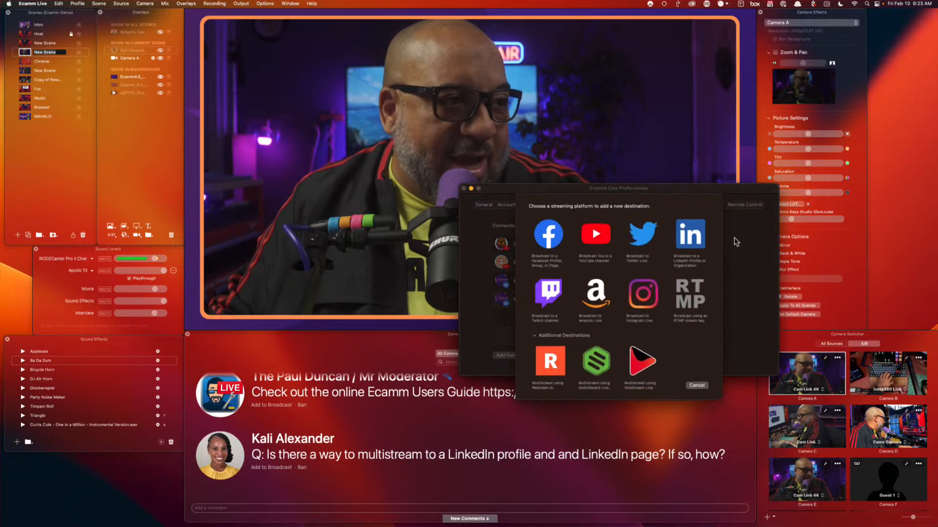
pyautogui.click(690, 234)
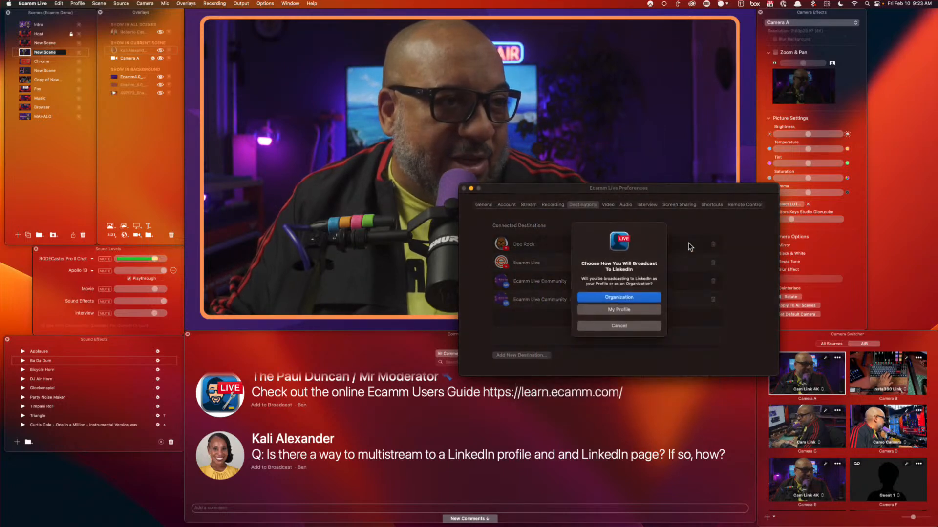
pyautogui.click(618, 297)
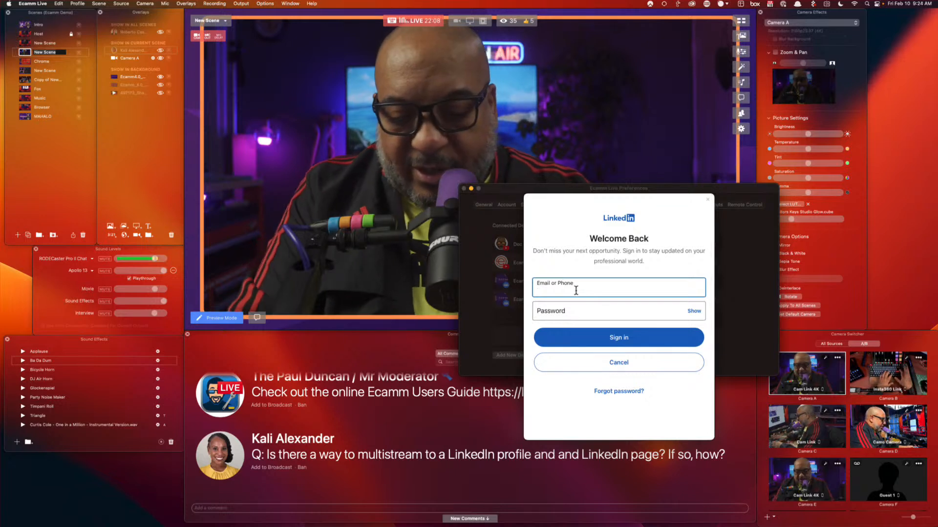
pyautogui.press('super+backslash')
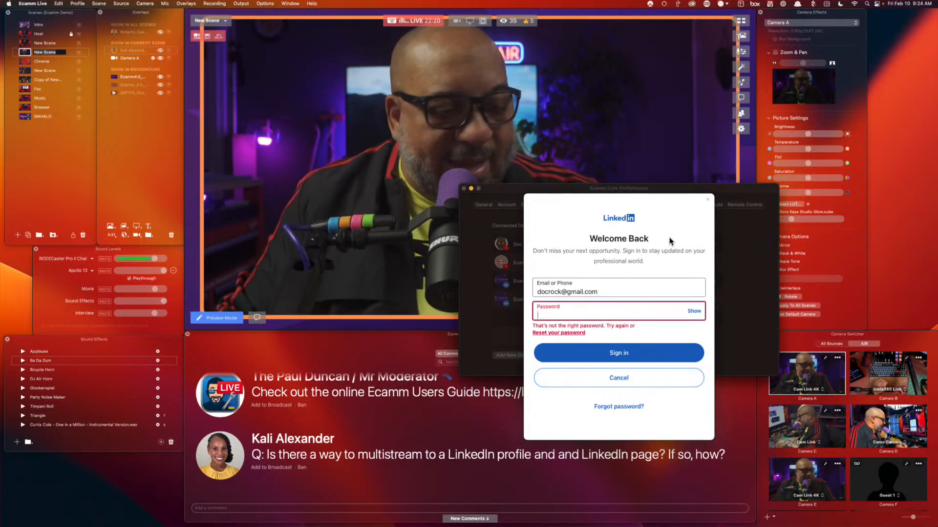
pyautogui.press('BackSpace')
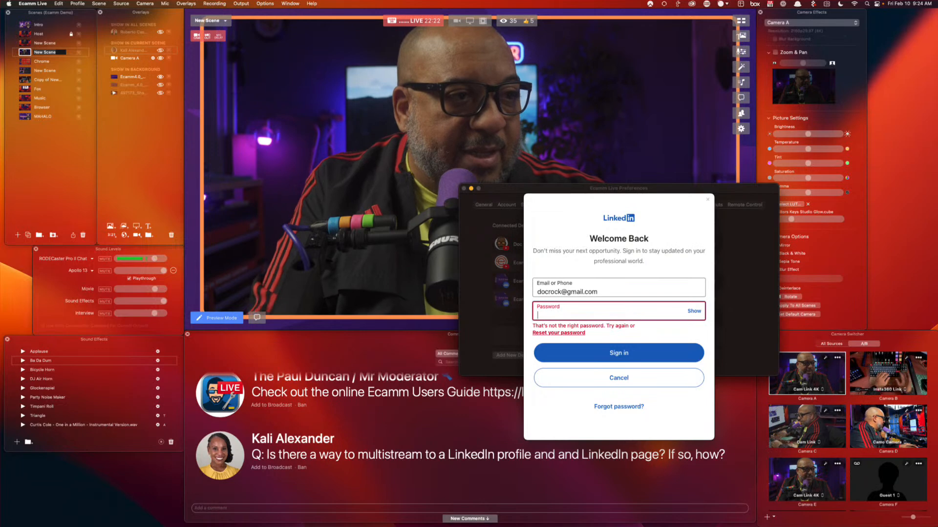
pyautogui.click(615, 379)
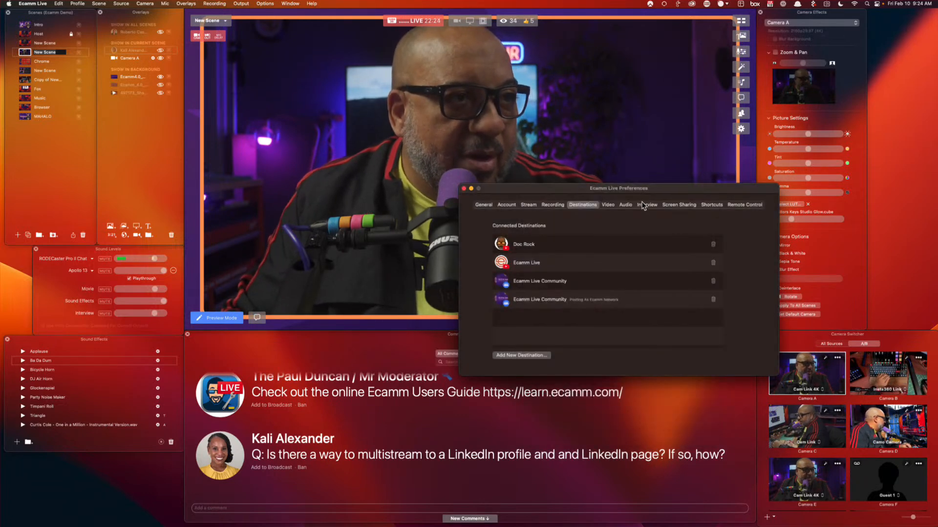
pyautogui.press('super+w')
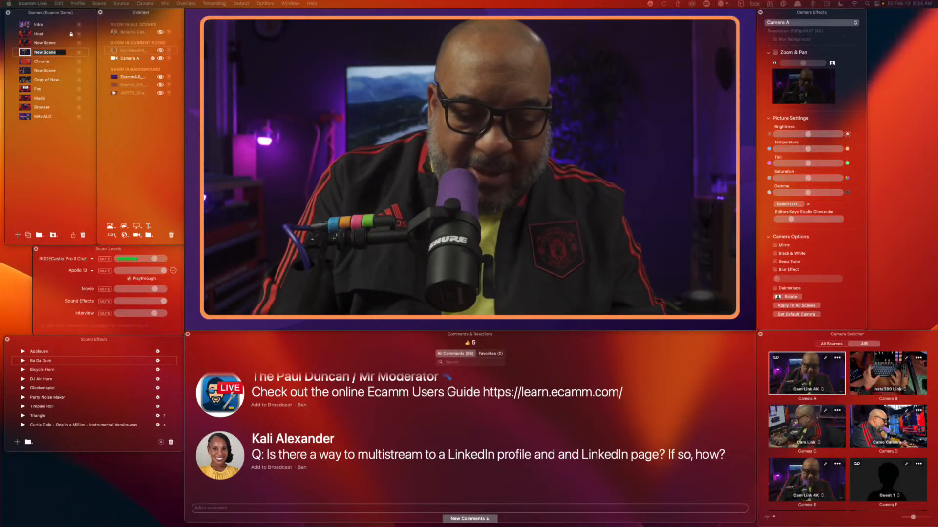
# Open the password manager, grant Ecamm access to the LinkedIn organization, and choose West US ingest
pyautogui.hotkey('alt', 'space')
pyautogui.write('1p')
pyautogui.press('Return')
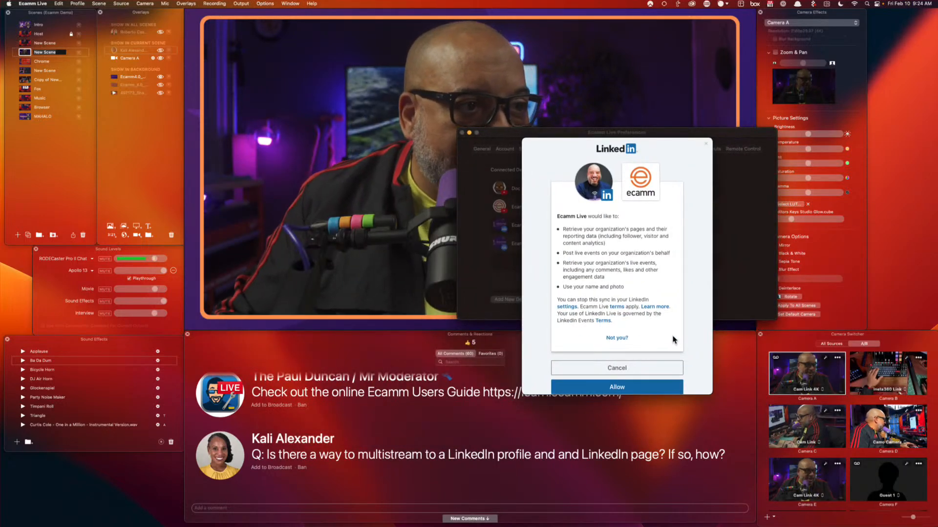
pyautogui.scroll(-3, 673, 339)
pyautogui.click(649, 343)
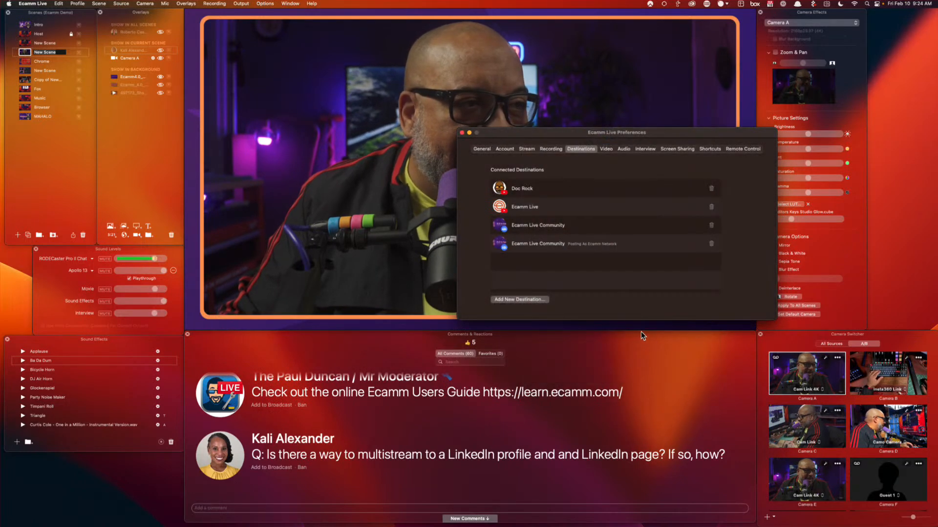
pyautogui.moveTo(634, 330)
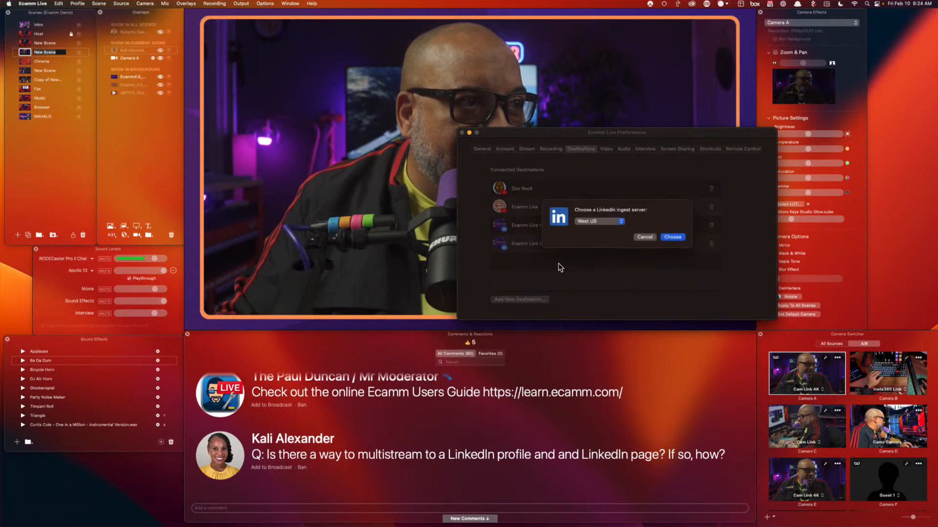
pyautogui.click(673, 238)
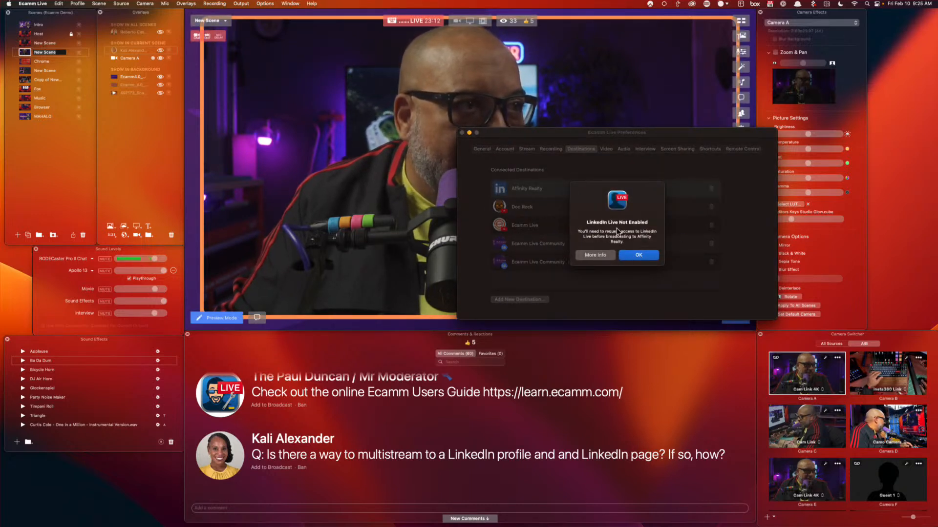
# Dismiss the LinkedIn Live warning and add a new LinkedIn destination as My Profile
pyautogui.click(639, 255)
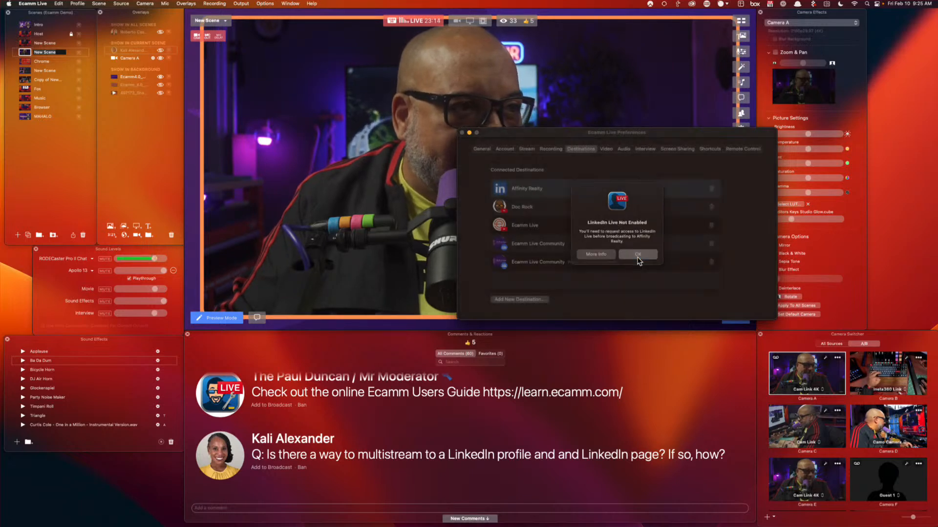
pyautogui.click(531, 300)
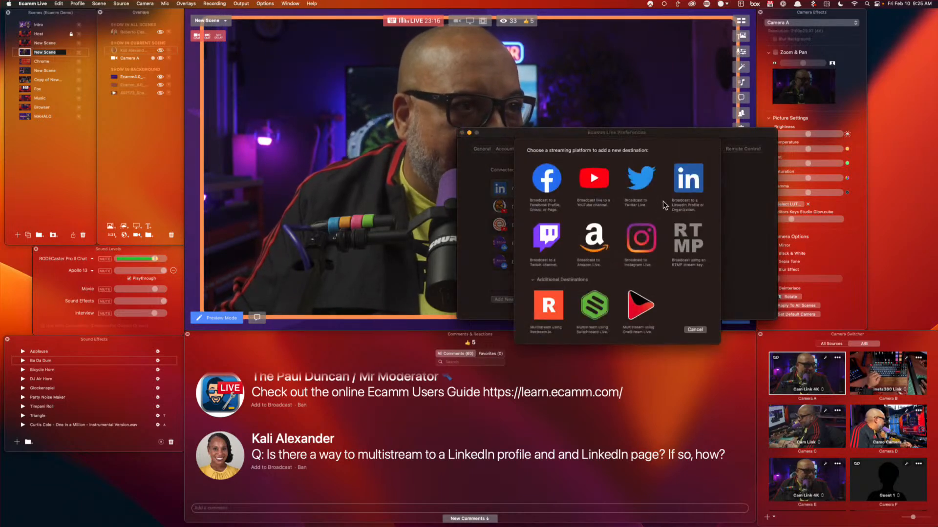
pyautogui.click(685, 181)
pyautogui.click(626, 254)
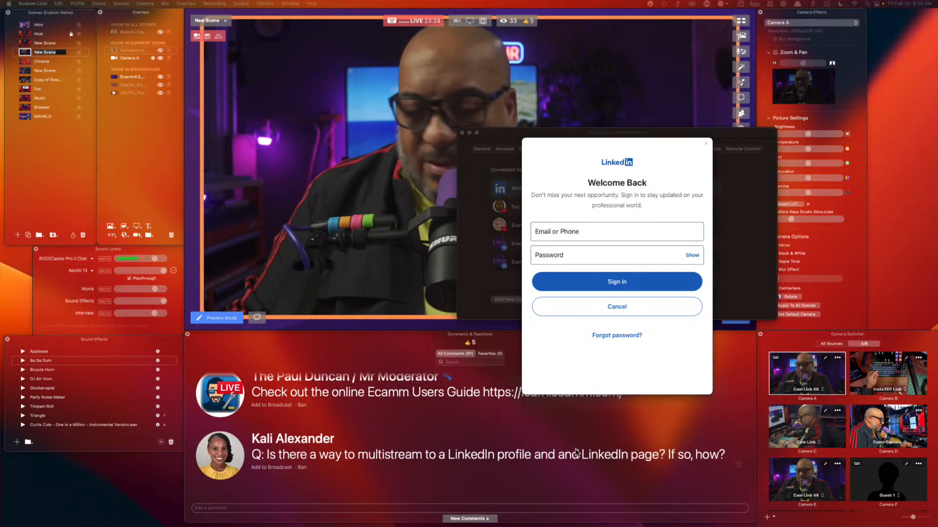
# Sign in to LinkedIn, allow Ecamm access to the profile, and choose the West US server
pyautogui.click(561, 259)
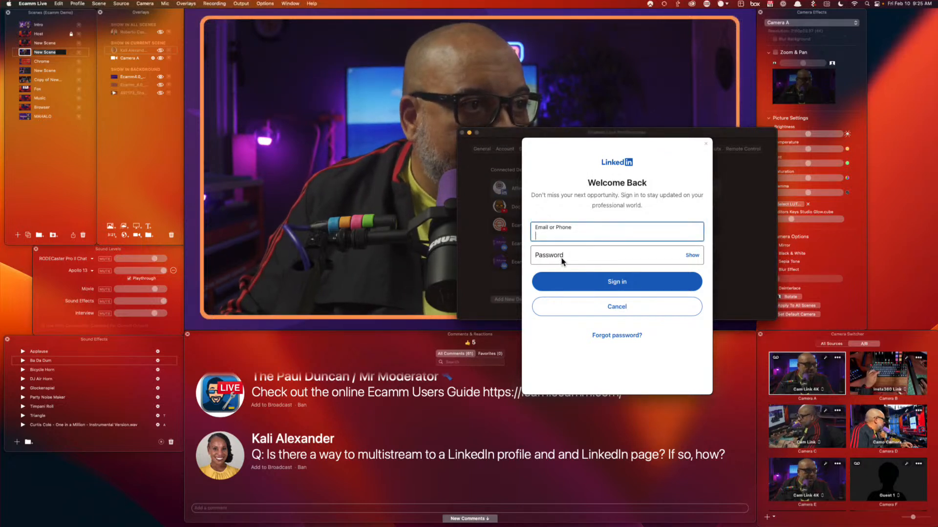
pyautogui.click(563, 257)
pyautogui.click(568, 237)
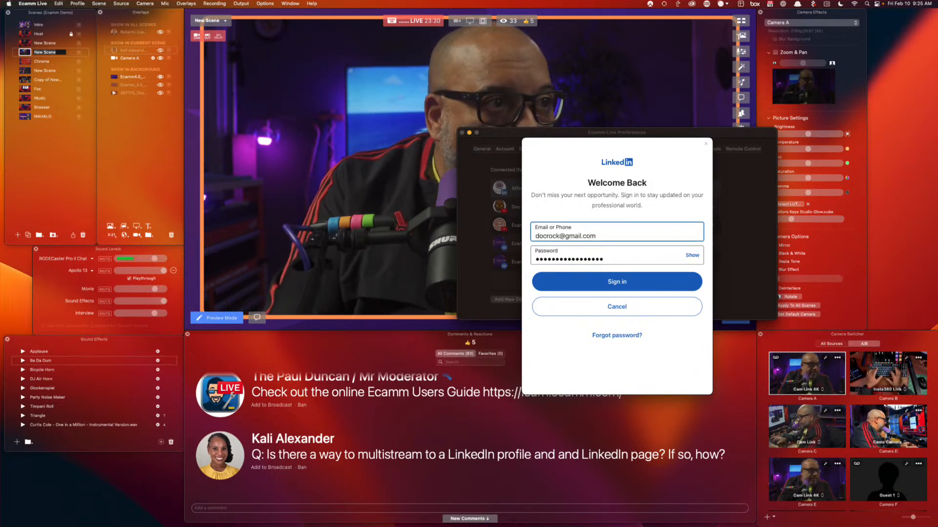
pyautogui.press('Return')
pyautogui.click(621, 358)
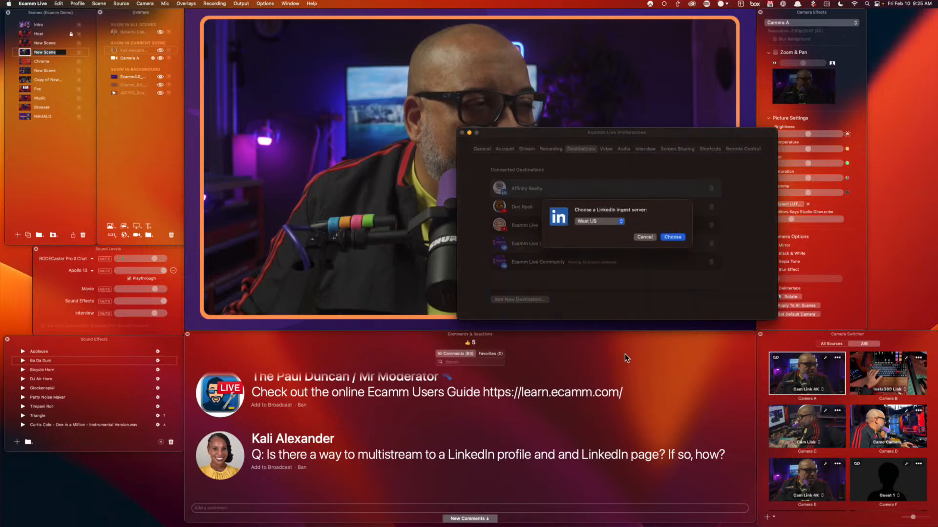
pyautogui.click(675, 238)
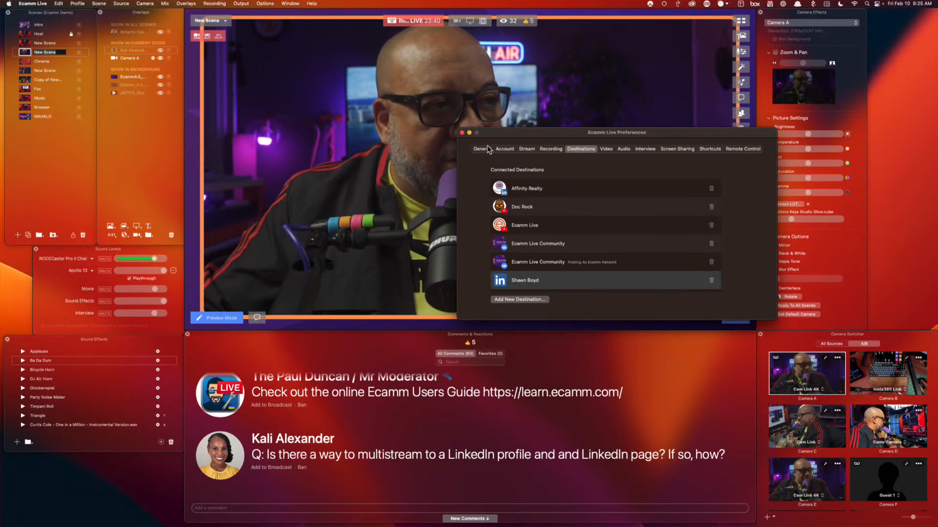
pyautogui.click(462, 133)
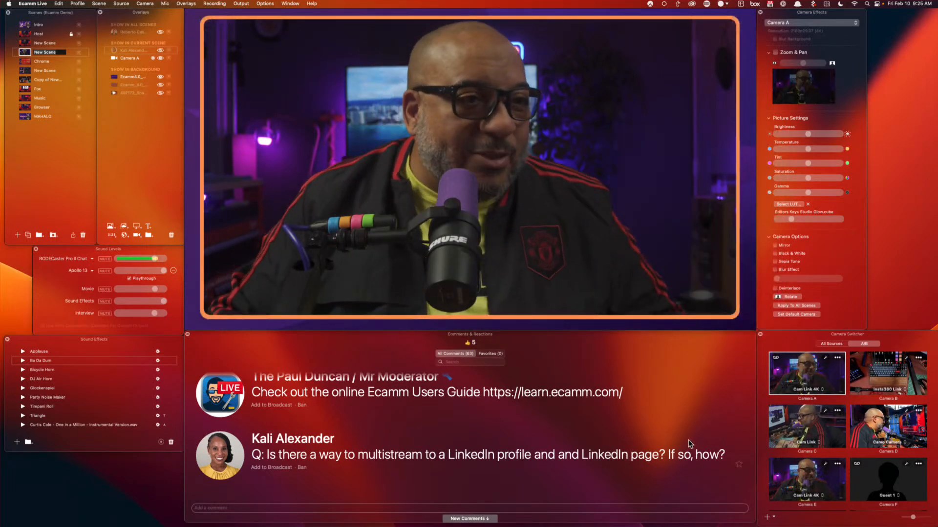
pyautogui.scroll(-2, 638, 459)
pyautogui.scroll(-3, 637, 458)
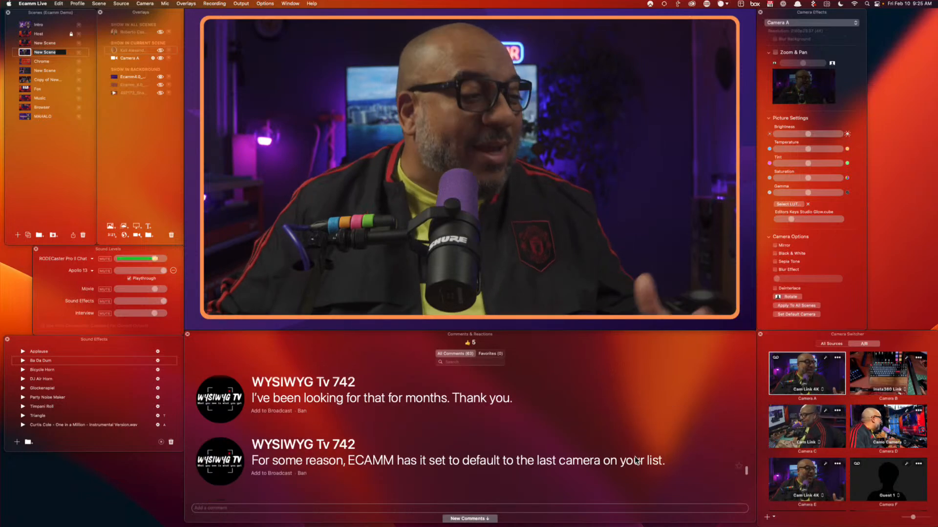
pyautogui.scroll(-8, 611, 458)
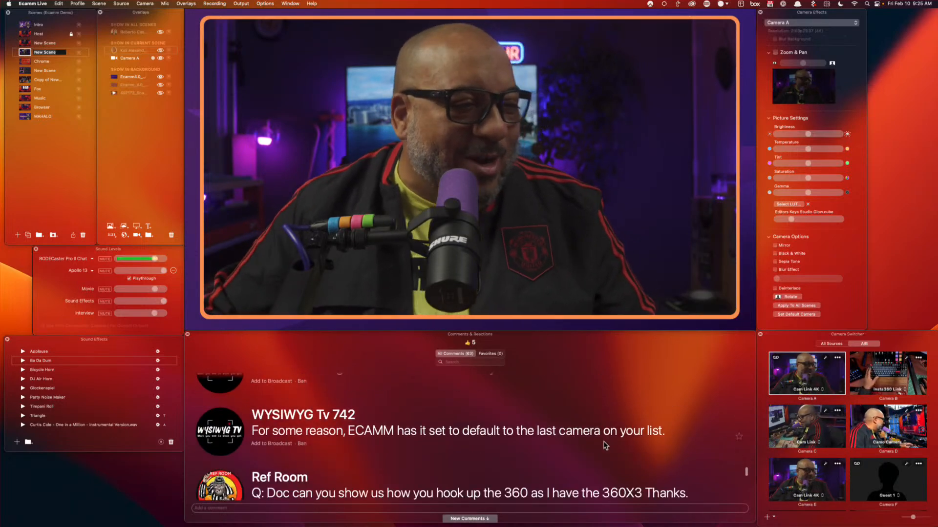
pyautogui.scroll(-3, 615, 457)
pyautogui.scroll(5, 617, 457)
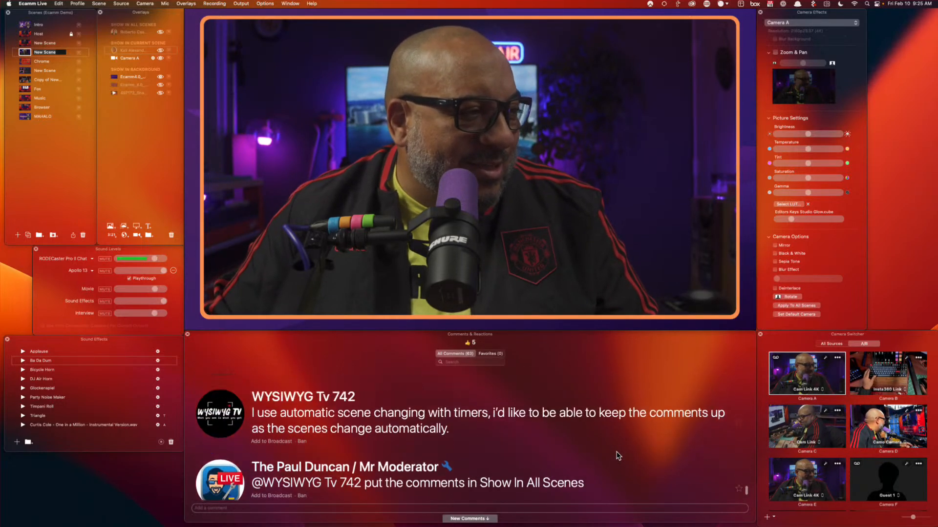
pyautogui.scroll(-4, 619, 455)
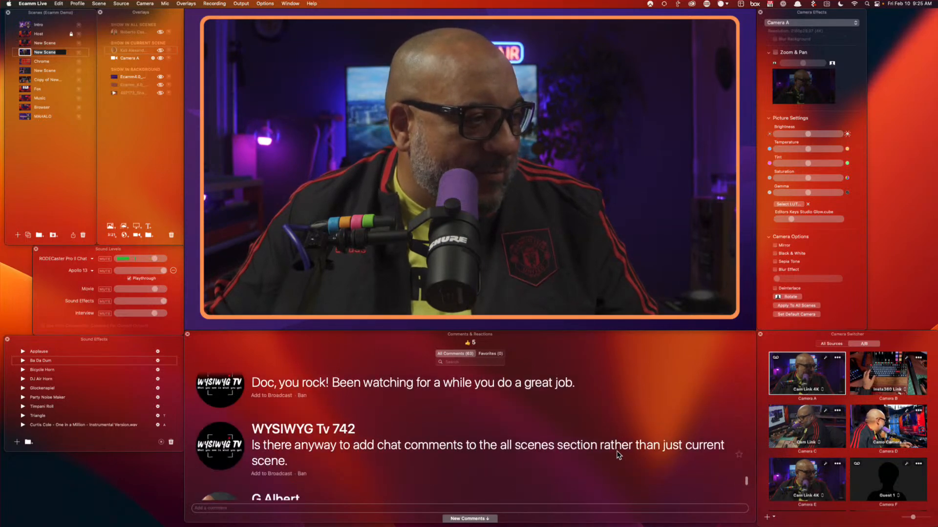
pyautogui.scroll(-1, 619, 455)
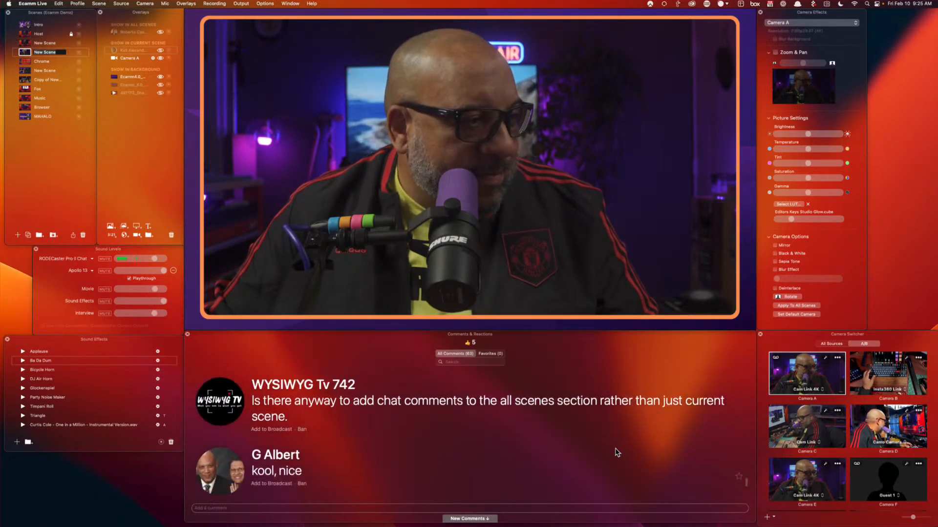
pyautogui.click(214, 405)
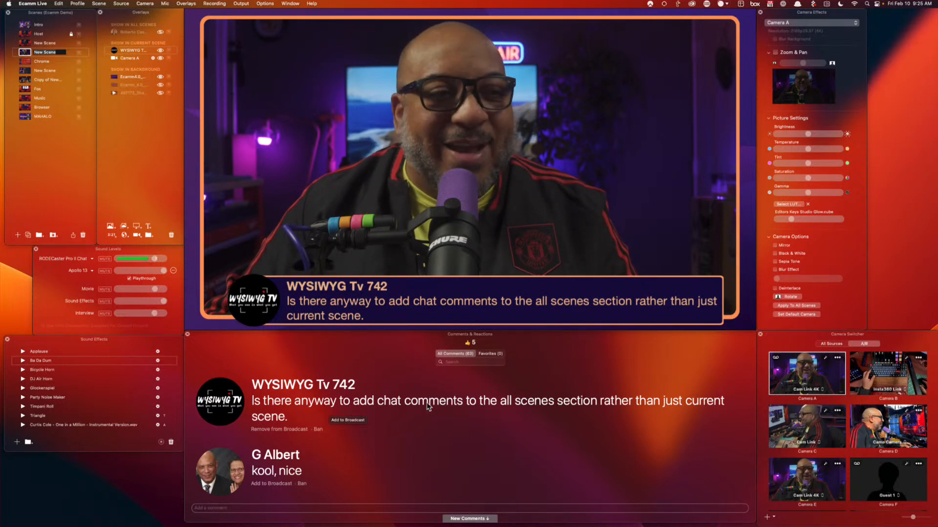
pyautogui.scroll(1, 401, 394)
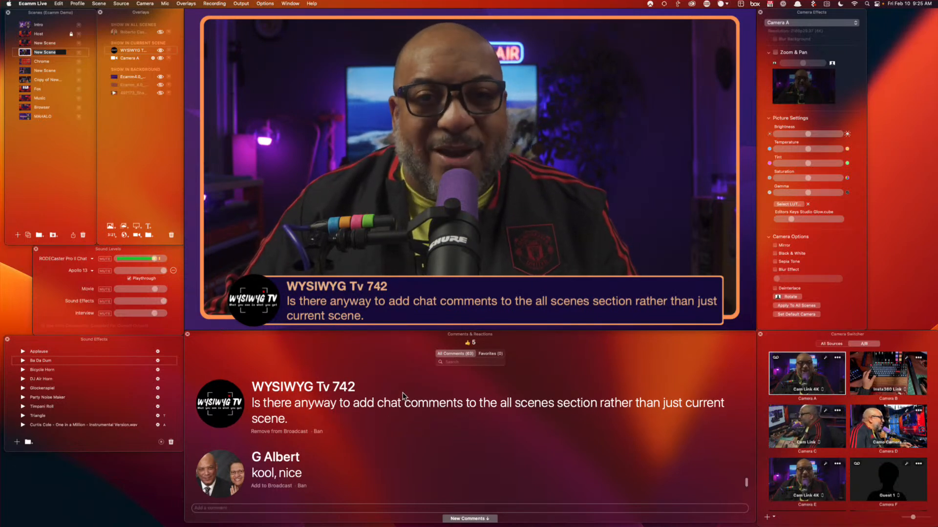
pyautogui.moveTo(335, 327)
pyautogui.click(228, 296)
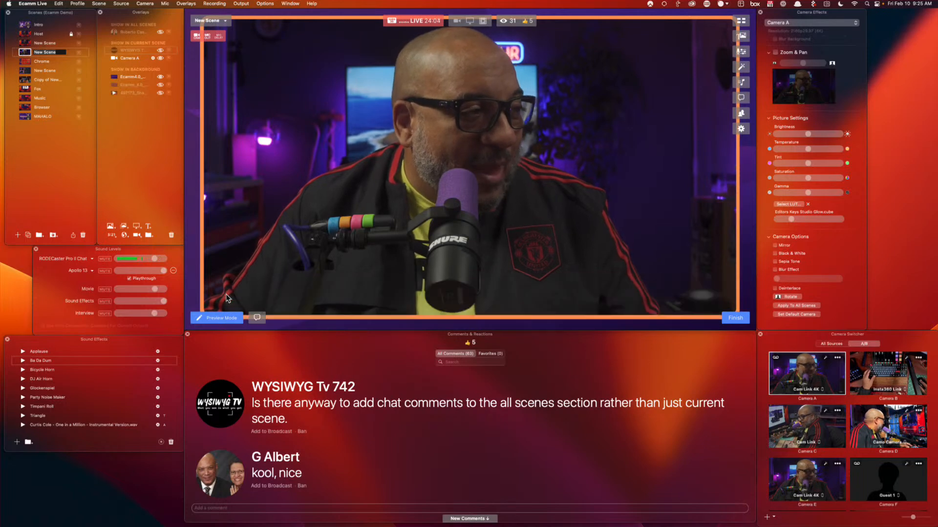
# On the Chrome scene, set the large window overlay to Comments & Reactions, then close it
pyautogui.click(26, 62)
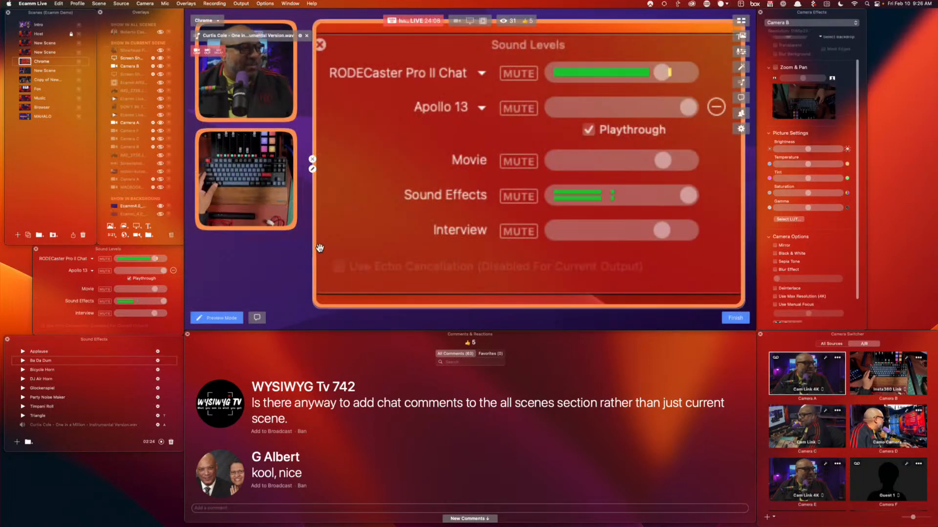
pyautogui.click(312, 169)
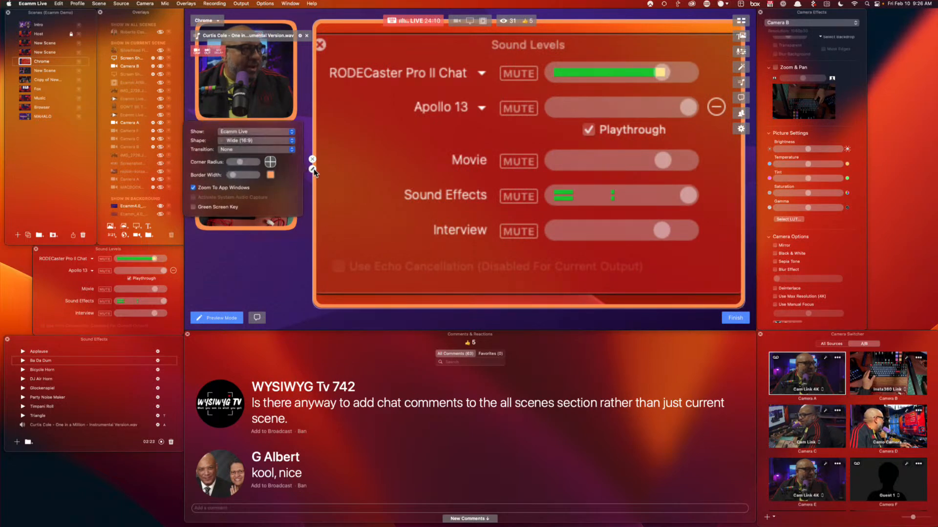
pyautogui.click(263, 131)
pyautogui.moveTo(274, 133)
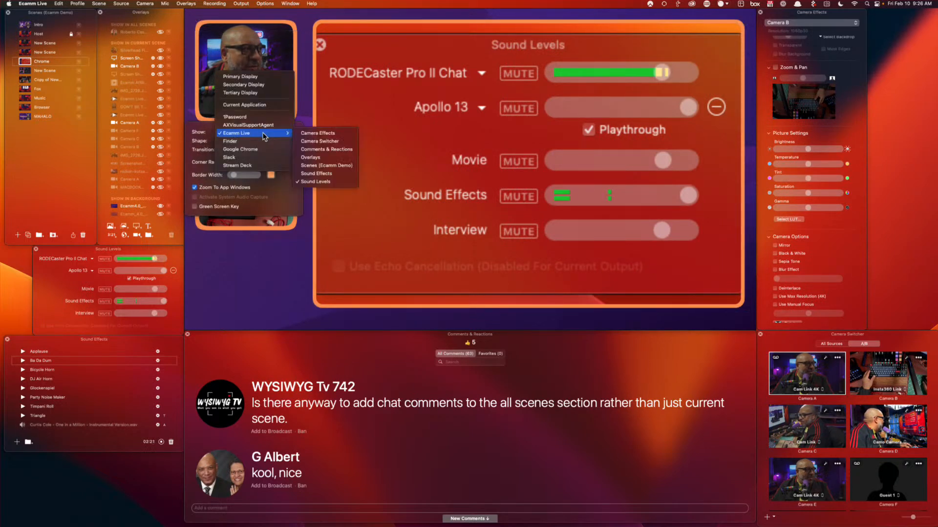
pyautogui.click(343, 149)
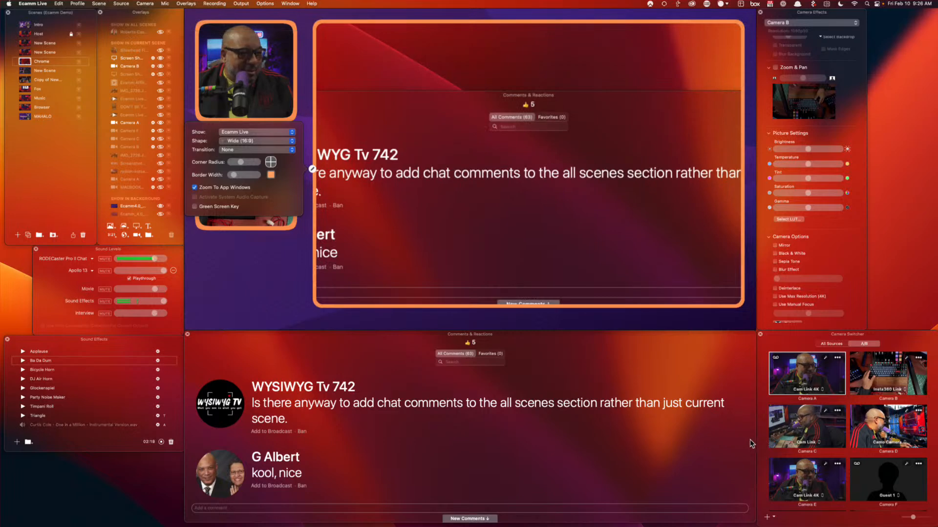
pyautogui.moveTo(756, 441); pyautogui.dragTo(494, 441)
pyautogui.scroll(-10, 418, 445)
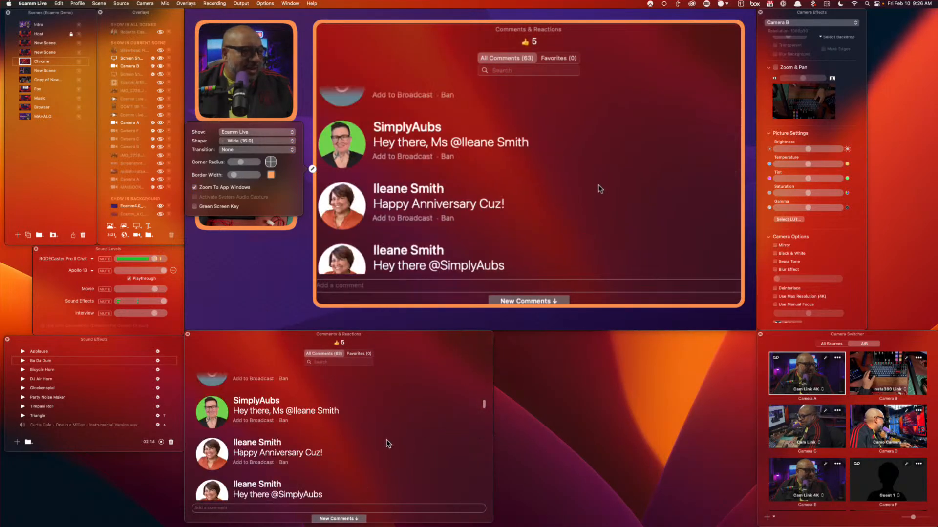
pyautogui.scroll(15, 417, 445)
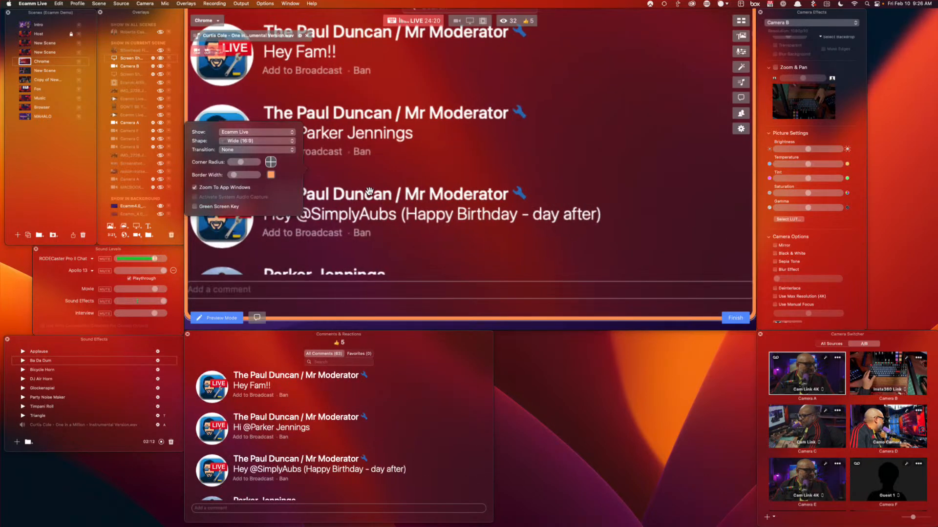
pyautogui.click(371, 192)
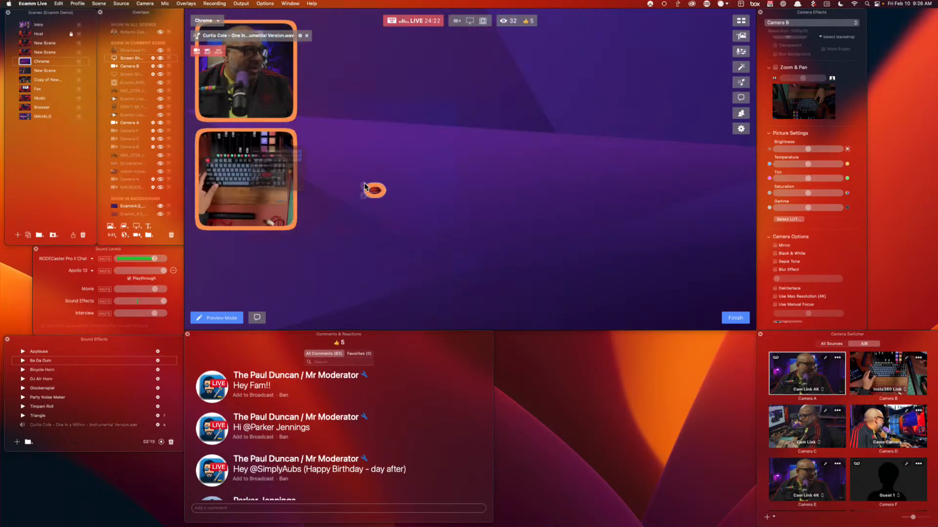
# Add a Screen Share overlay showing Comments & Reactions, moved top-right and enlarged
pyautogui.click(136, 227)
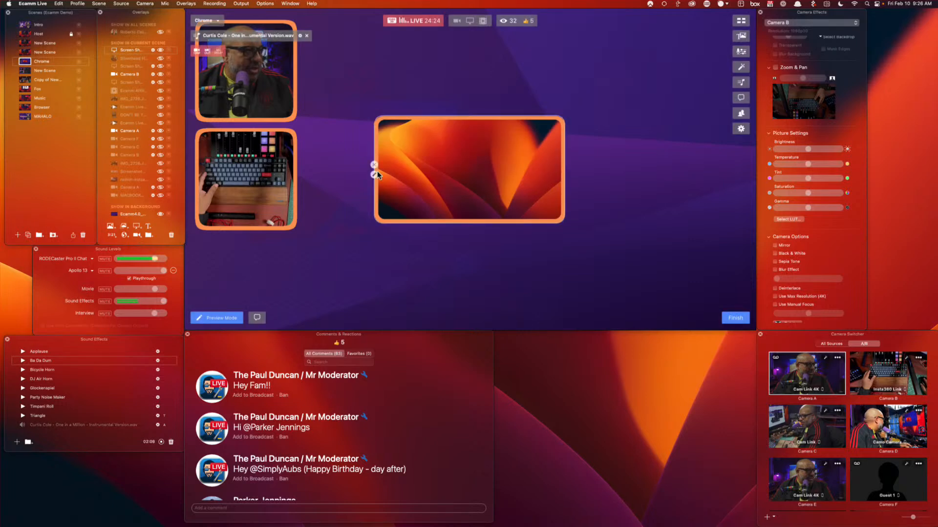
pyautogui.click(374, 174)
pyautogui.click(322, 138)
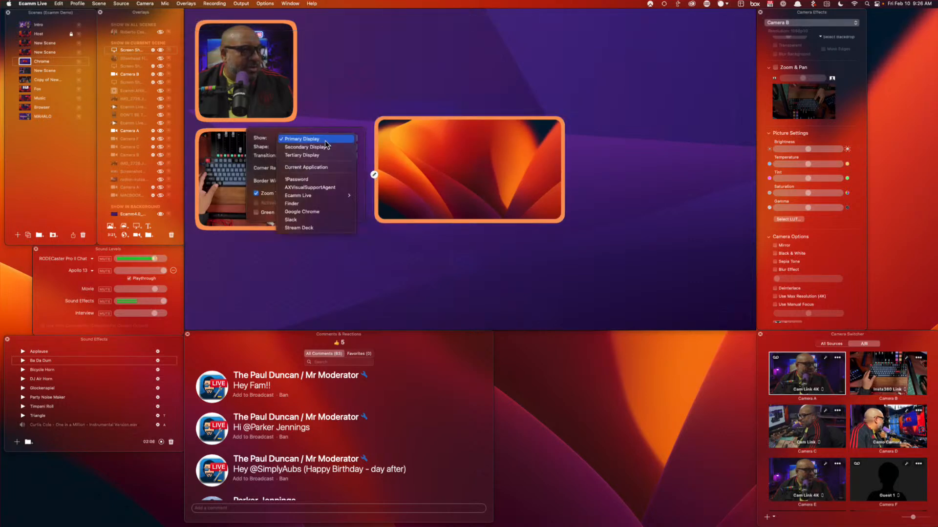
pyautogui.moveTo(330, 198)
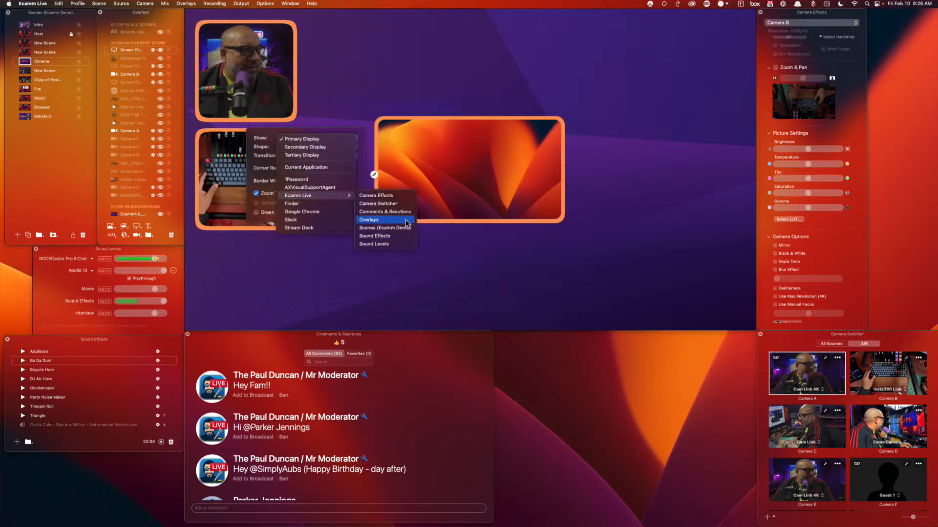
pyautogui.click(385, 212)
pyautogui.moveTo(458, 206); pyautogui.dragTo(607, 111)
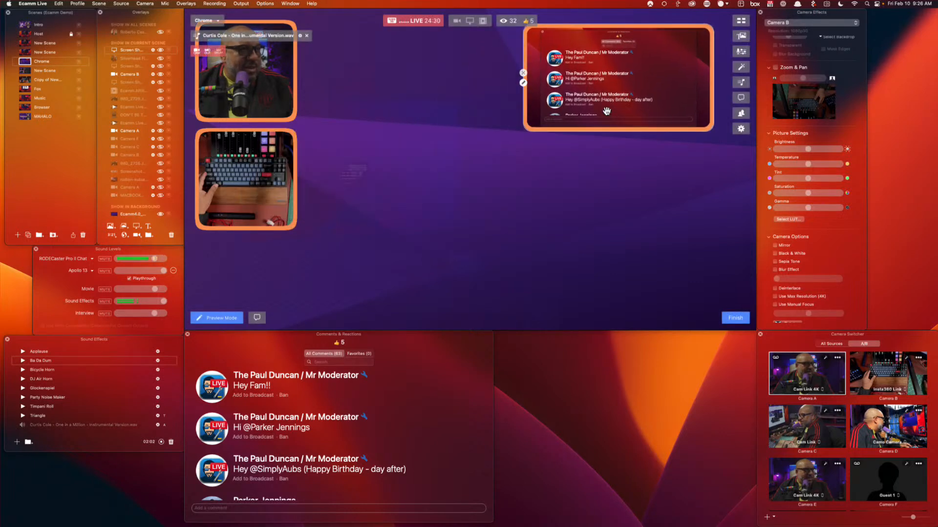
pyautogui.moveTo(526, 130); pyautogui.dragTo(467, 308)
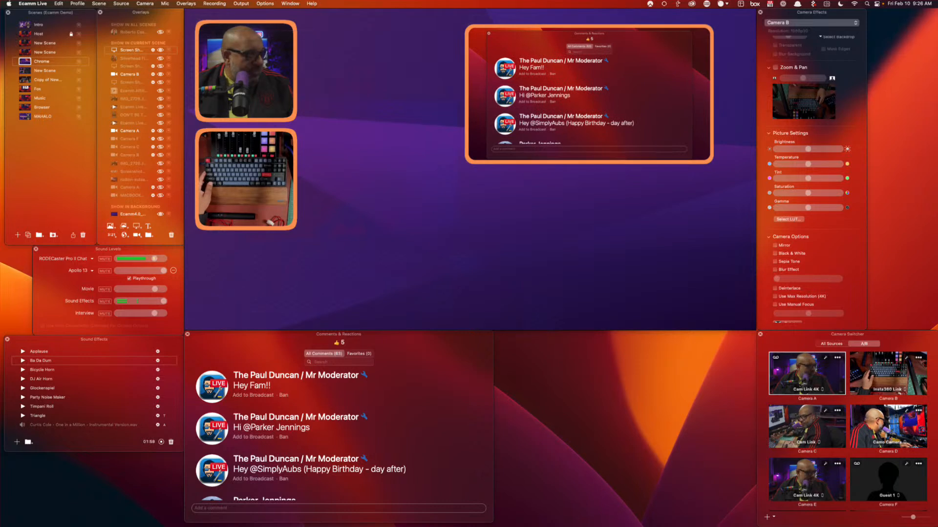
# Adjust the comments overlay's width and position, then hide it from the scene
pyautogui.moveTo(292, 54)
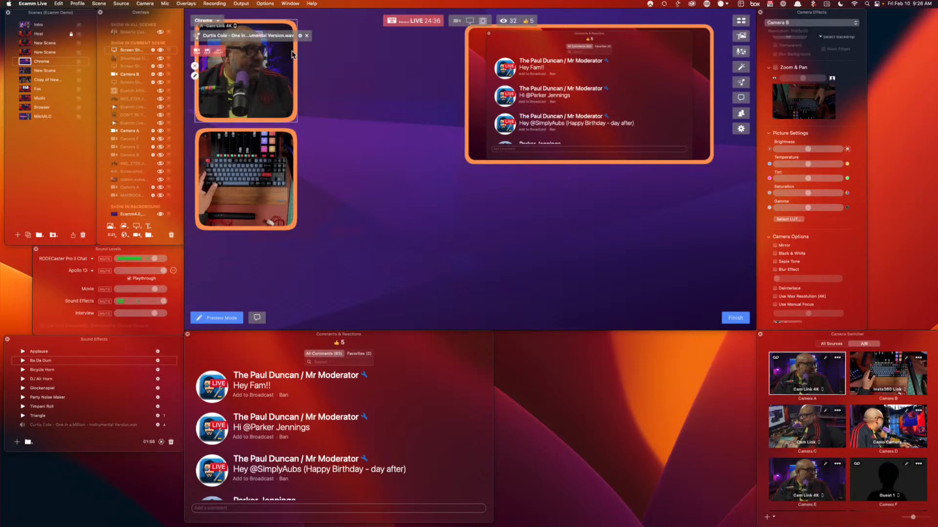
pyautogui.moveTo(529, 141)
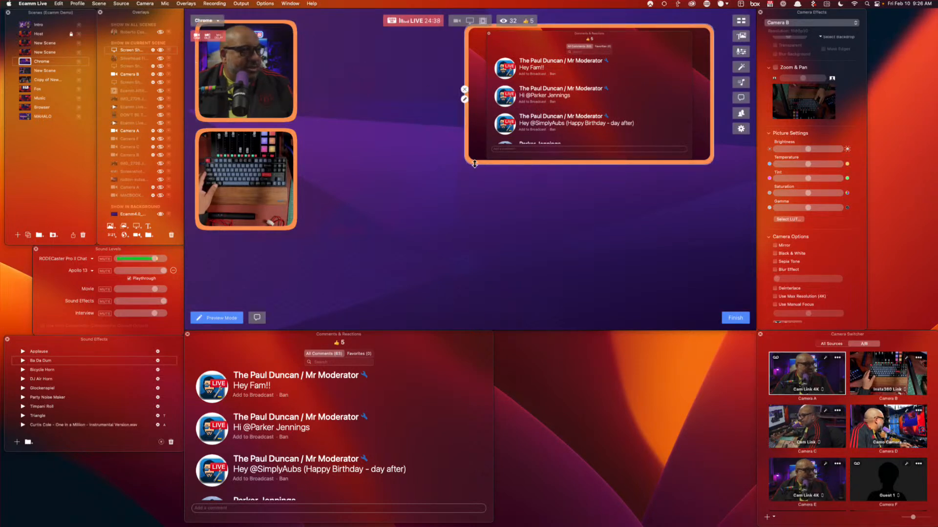
pyautogui.moveTo(466, 133); pyautogui.dragTo(504, 136)
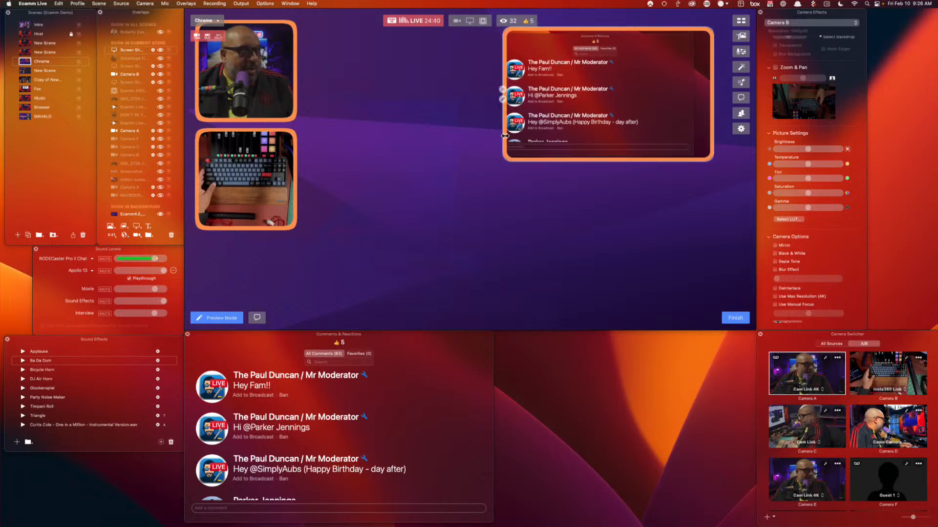
pyautogui.moveTo(713, 126); pyautogui.dragTo(685, 129)
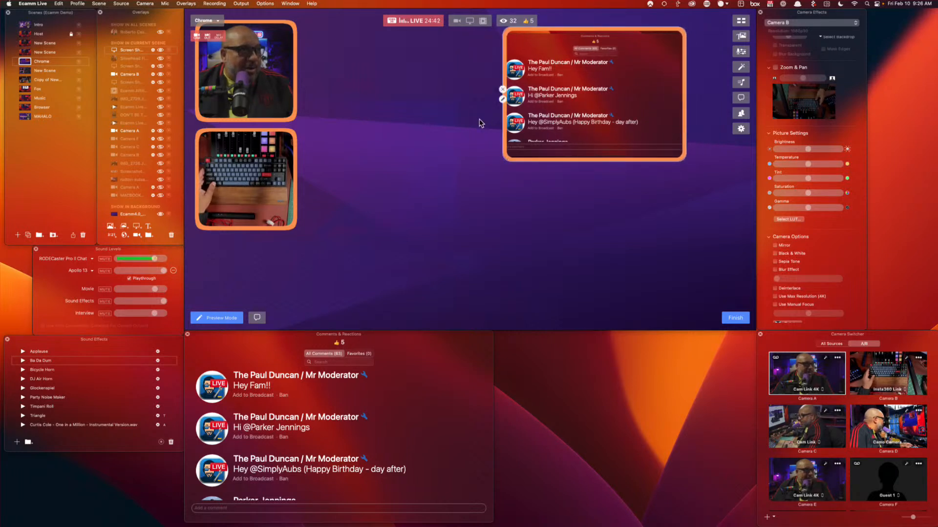
pyautogui.moveTo(506, 159); pyautogui.dragTo(332, 312)
pyautogui.scroll(1, 360, 416)
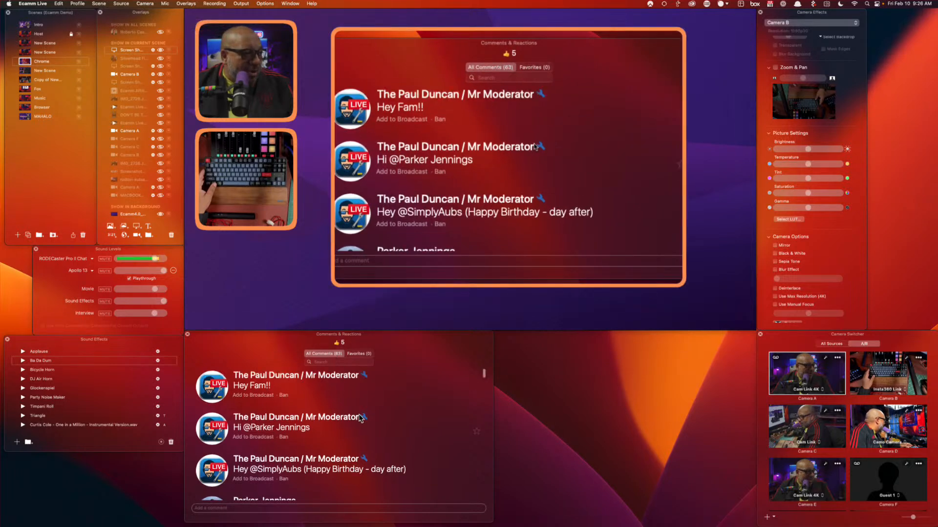
pyautogui.moveTo(537, 228); pyautogui.dragTo(554, 230)
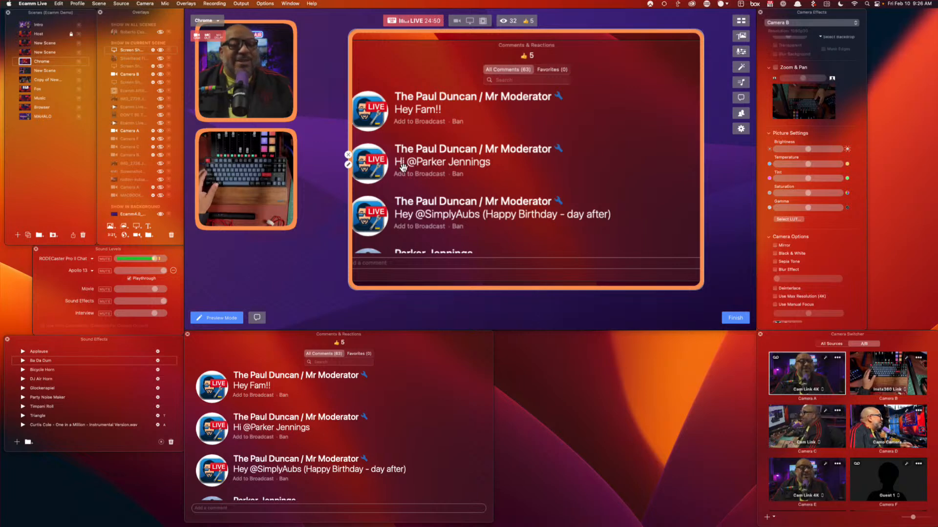
pyautogui.click(348, 156)
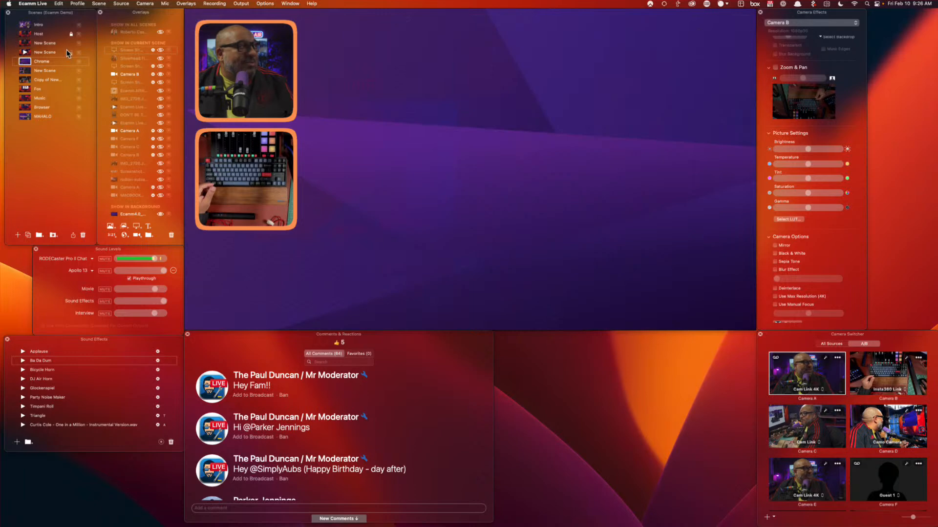
# Return to the Host scene, widen the comments panel, and air the comment about selecting comments
pyautogui.click(23, 35)
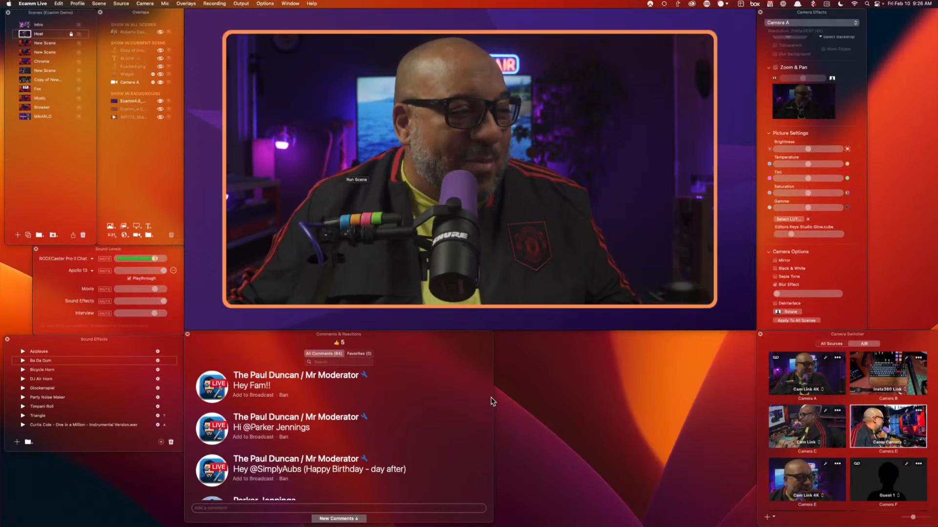
pyautogui.moveTo(493, 413); pyautogui.dragTo(754, 412)
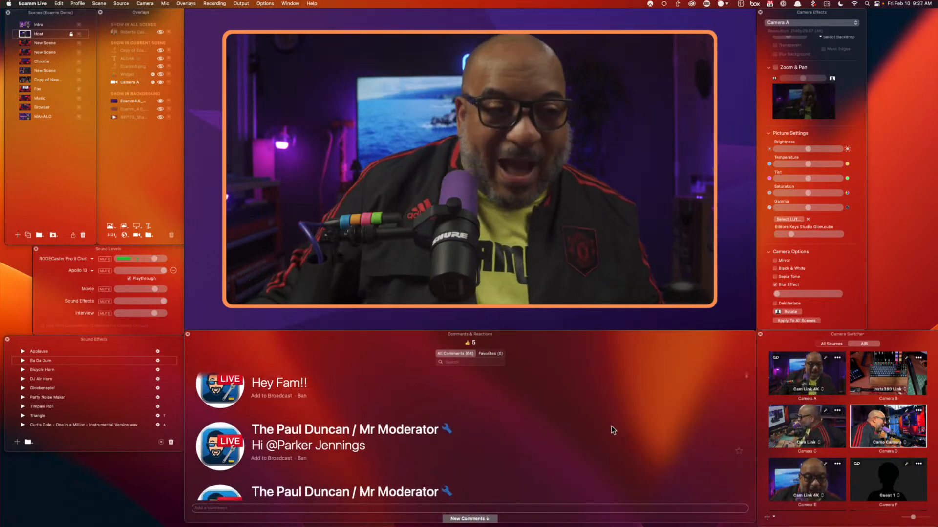
pyautogui.scroll(-5, 611, 426)
pyautogui.scroll(-5, 606, 428)
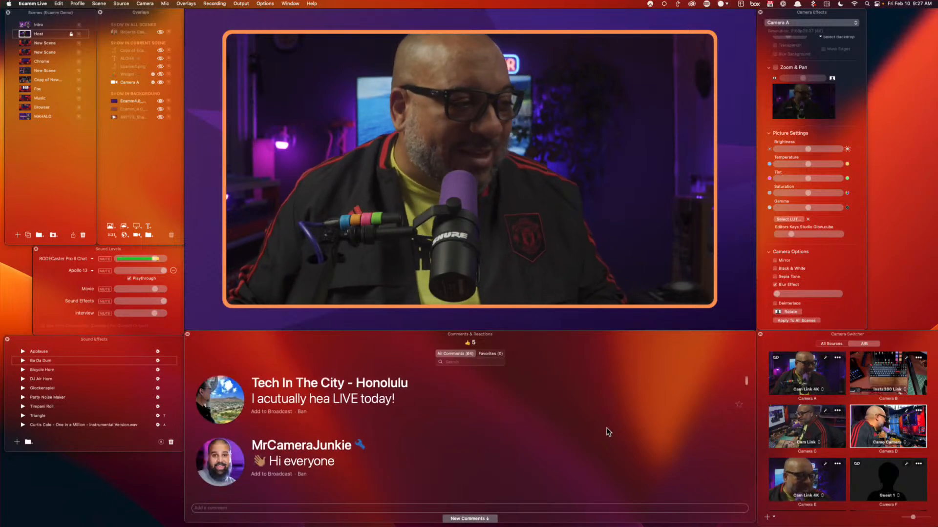
pyautogui.scroll(-6, 594, 459)
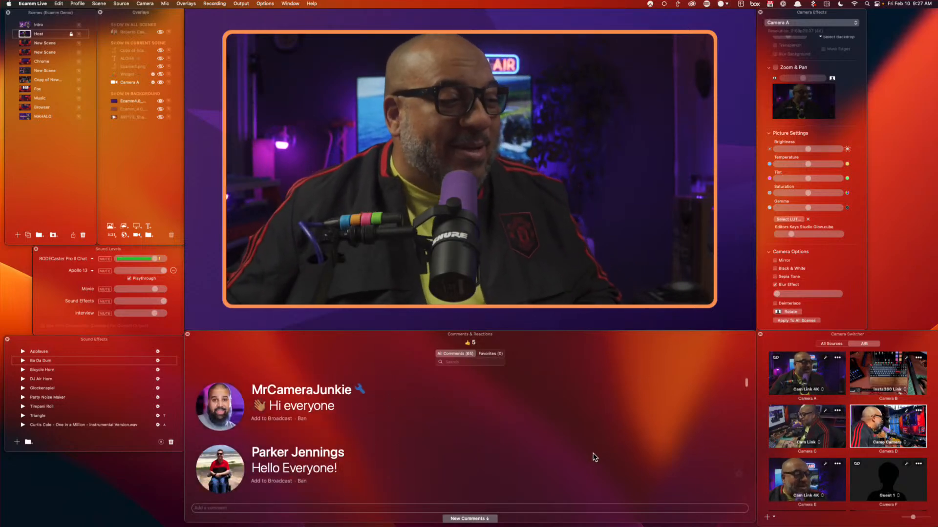
pyautogui.scroll(-5, 594, 458)
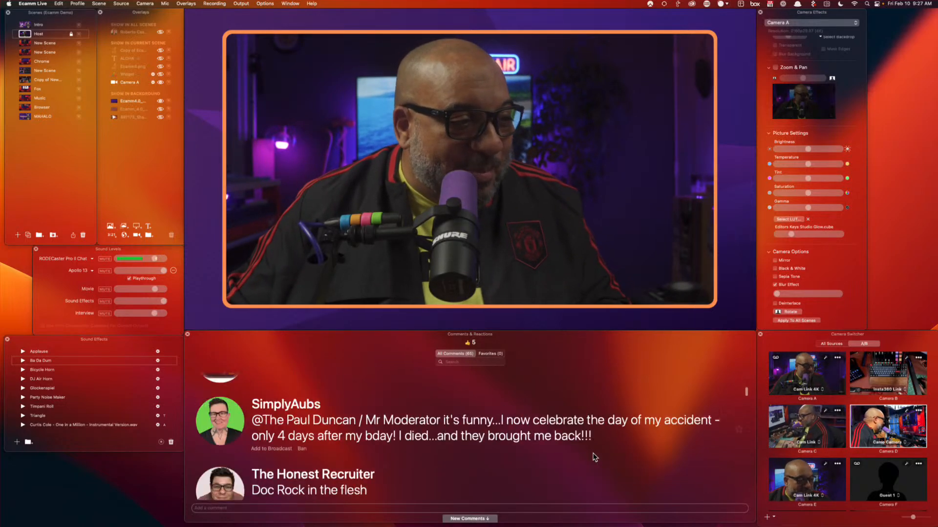
pyautogui.scroll(2, 596, 457)
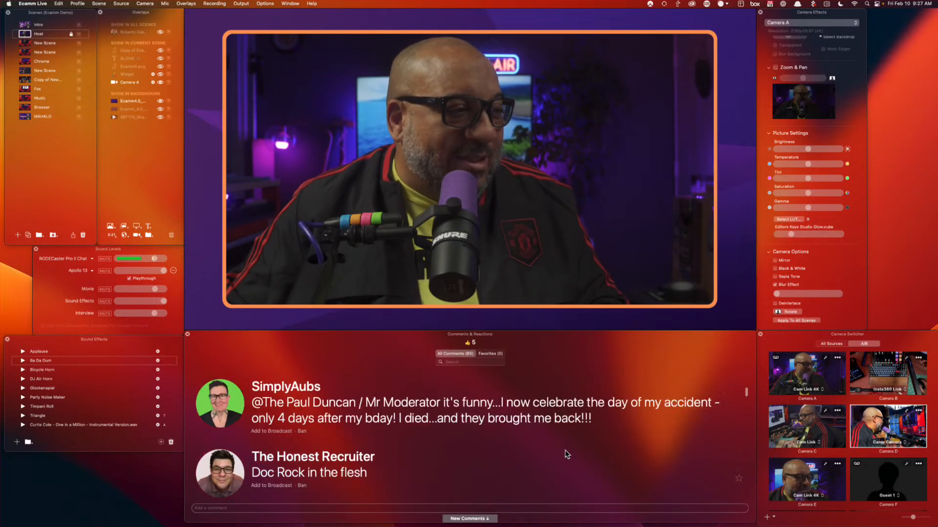
pyautogui.scroll(-6, 606, 457)
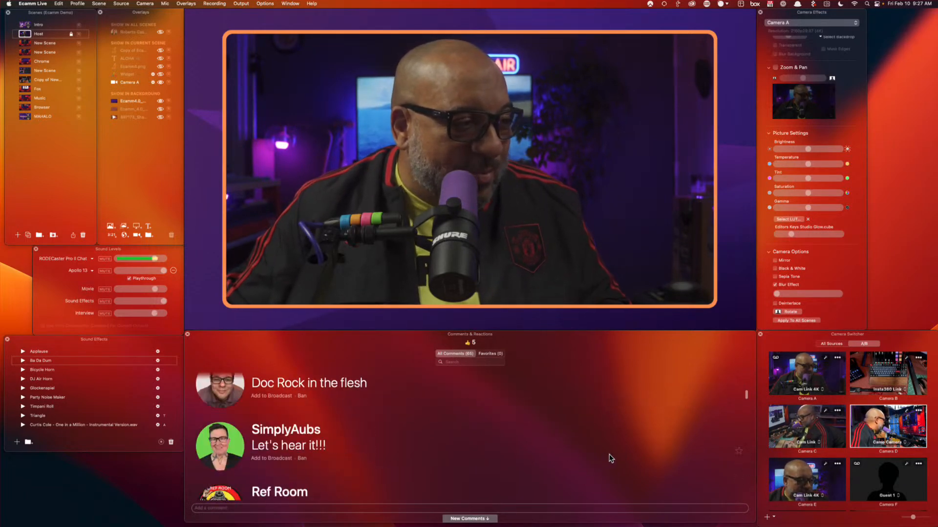
pyautogui.scroll(-10, 611, 459)
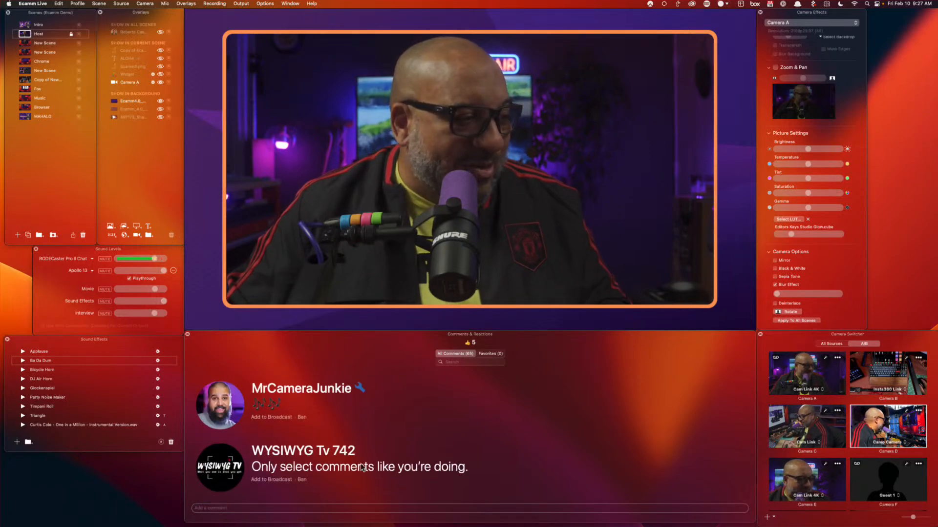
pyautogui.click(221, 470)
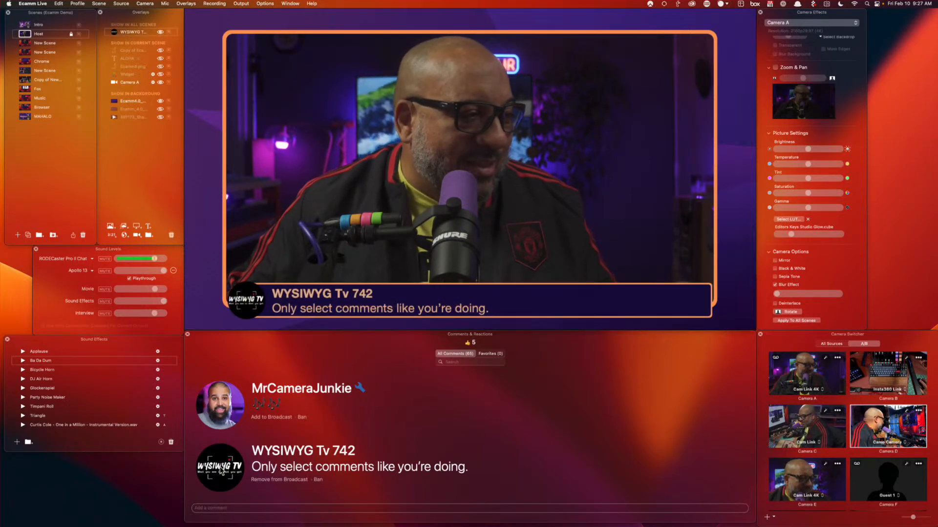
# Air the question about effects on off-site guest cameras and show Camera F's effects
pyautogui.scroll(3, 395, 456)
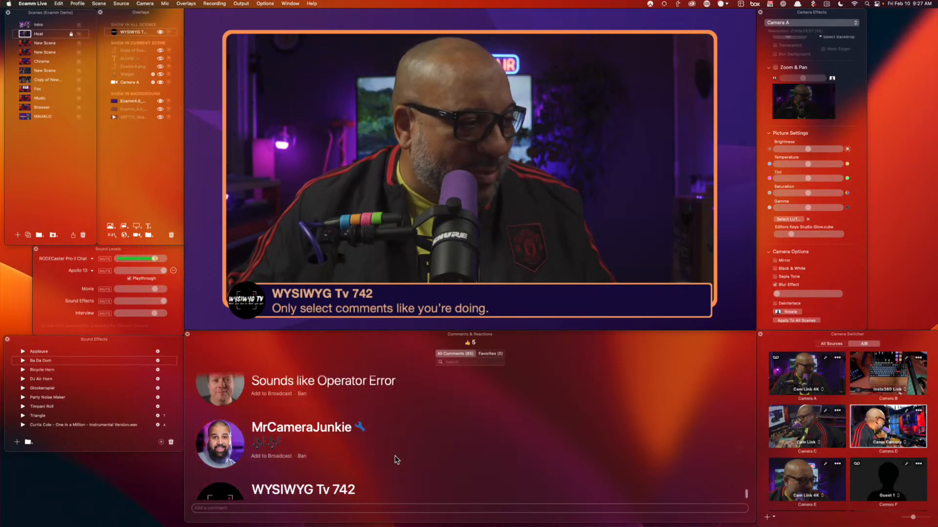
pyautogui.scroll(2, 395, 455)
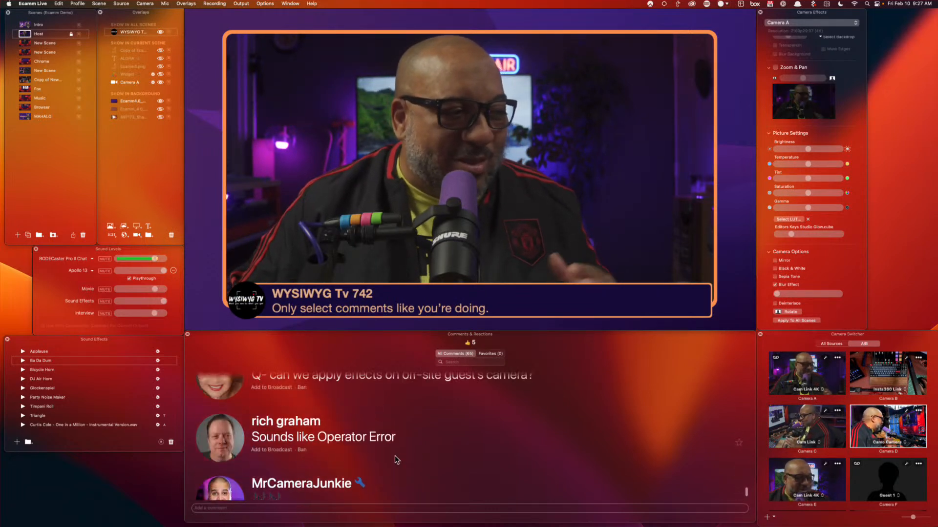
pyautogui.scroll(2, 394, 455)
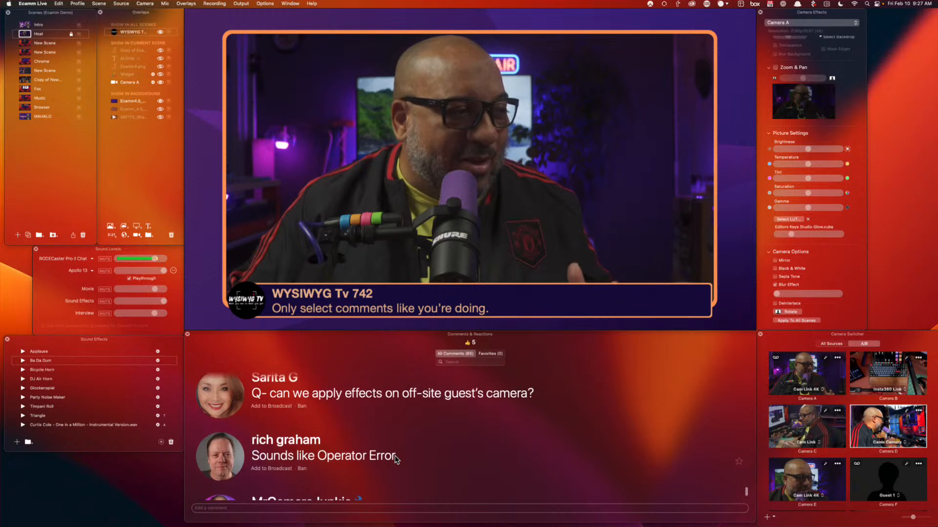
pyautogui.click(272, 428)
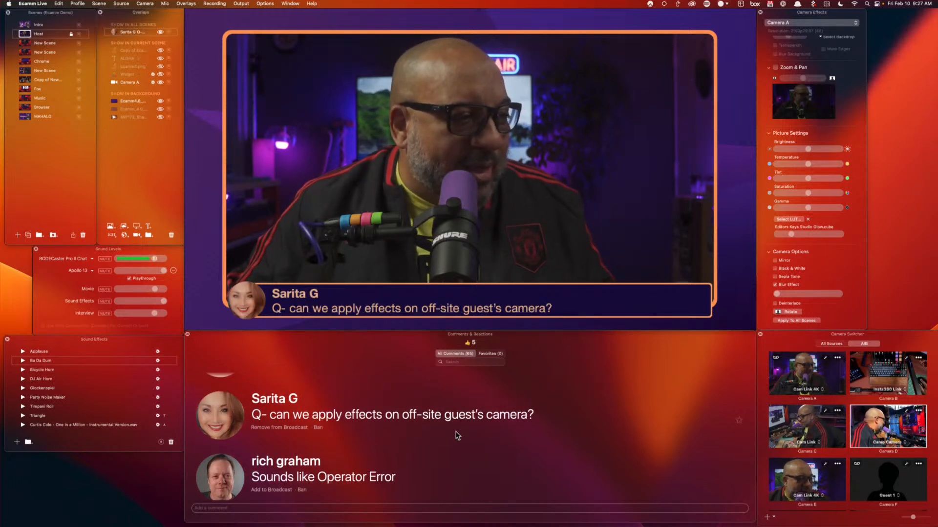
pyautogui.scroll(2, 457, 435)
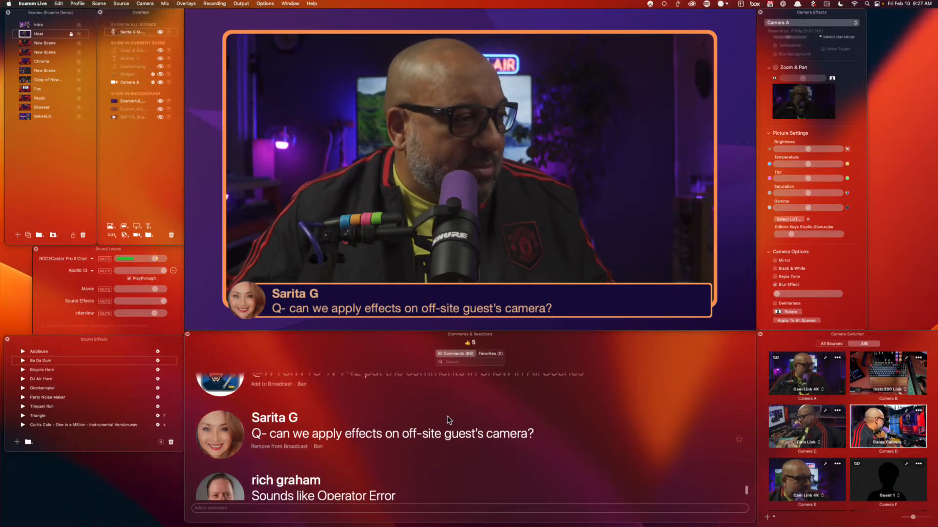
pyautogui.scroll(-1, 891, 487)
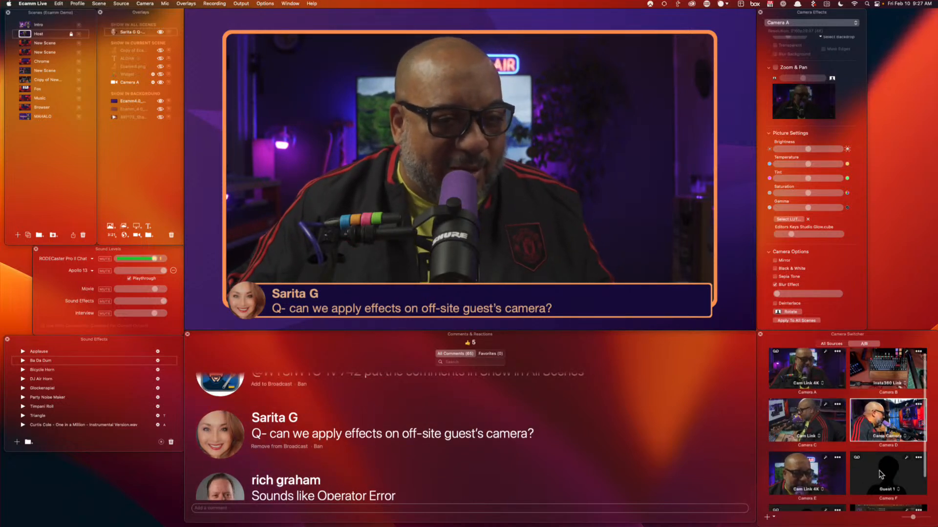
pyautogui.click(880, 474)
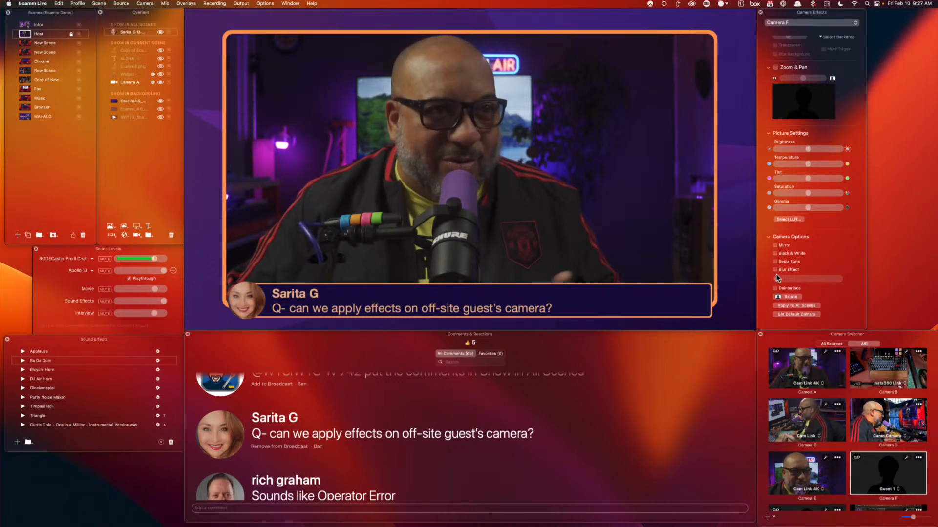
# Put the viewer's question about comments during automatic scene timers on air as the lower-third
pyautogui.click(784, 245)
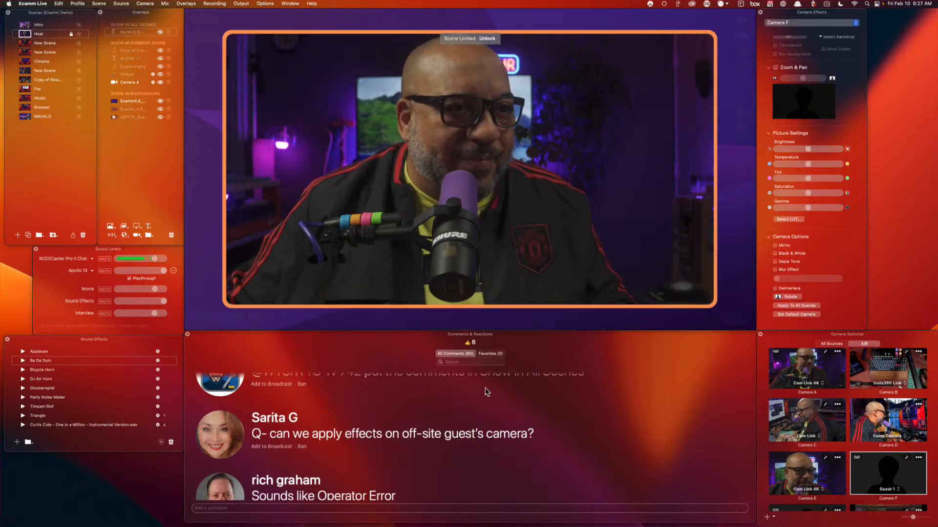
pyautogui.scroll(-5, 486, 392)
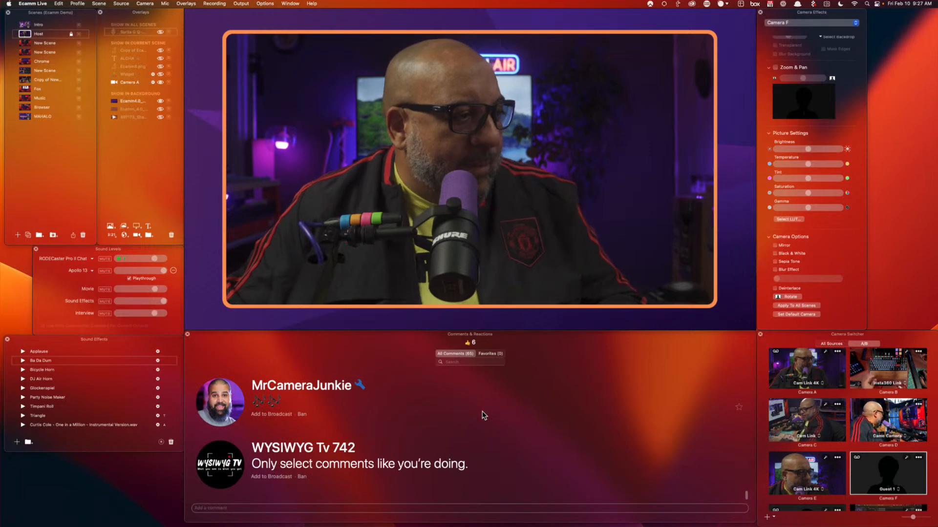
pyautogui.scroll(5, 482, 416)
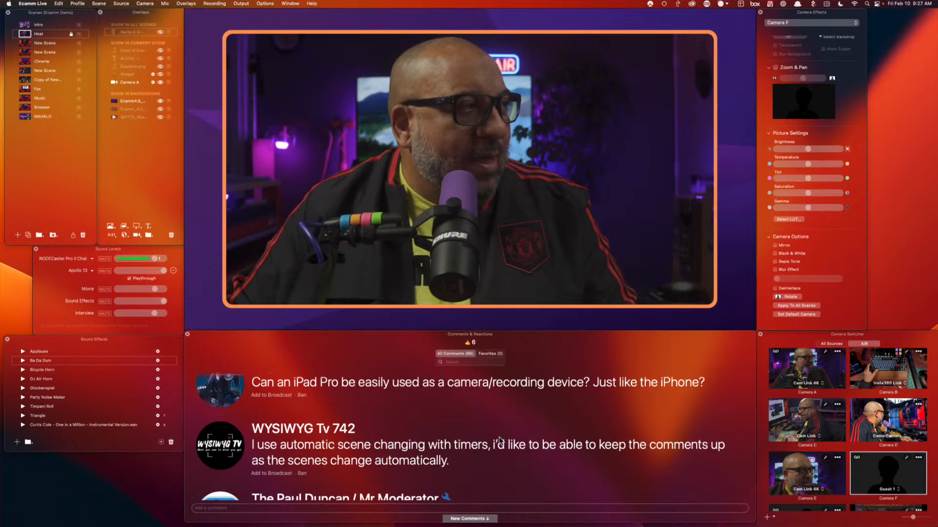
pyautogui.scroll(-3, 343, 428)
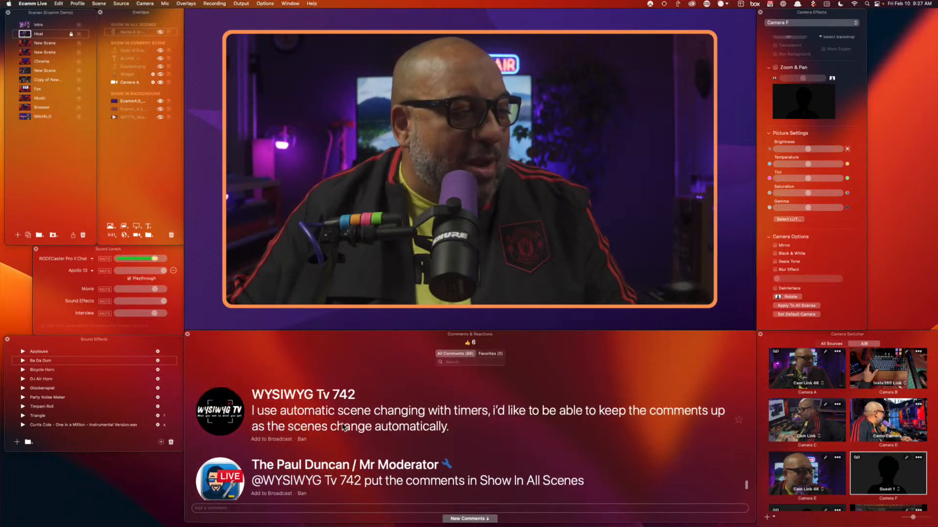
pyautogui.scroll(-1, 343, 427)
pyautogui.scroll(1, 336, 425)
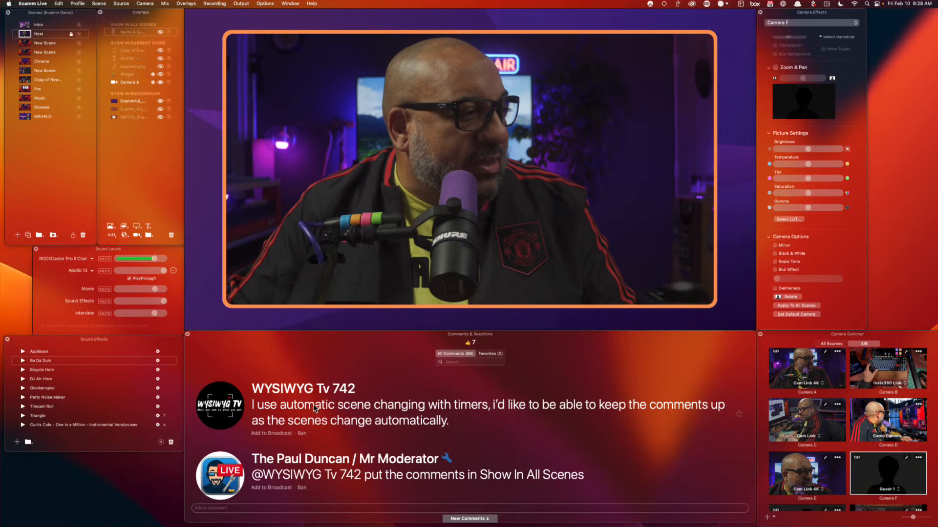
pyautogui.click(220, 407)
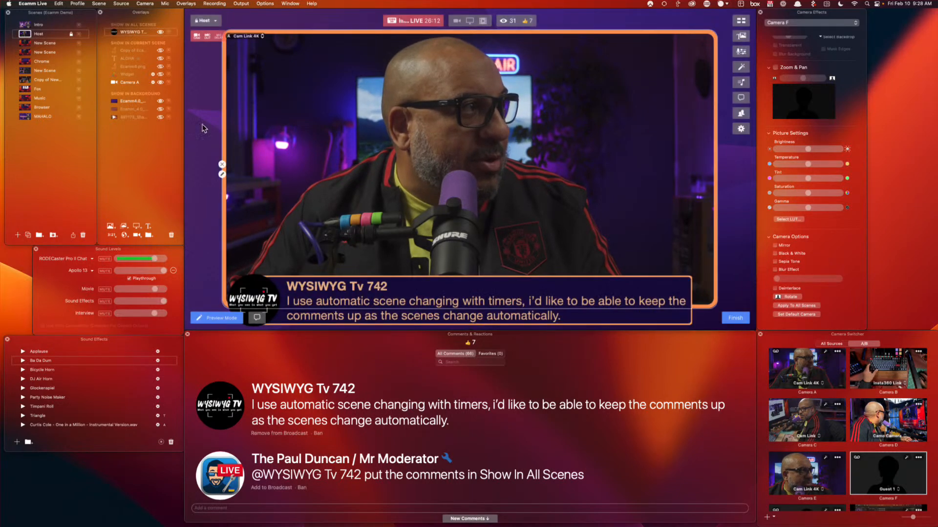
# Cycle the live output through the New Scenes, keyboard-camera and Intro scenes, ending on the first New Scene
pyautogui.click(26, 52)
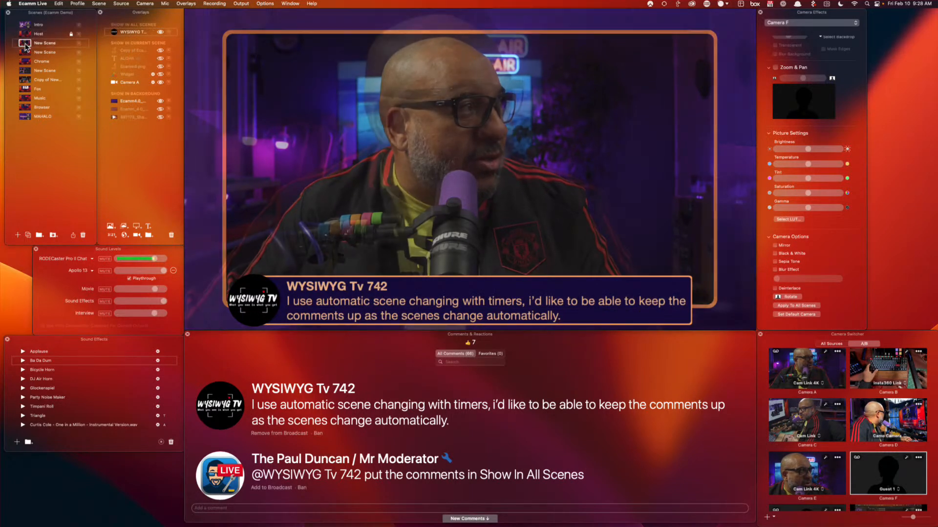
pyautogui.click(26, 63)
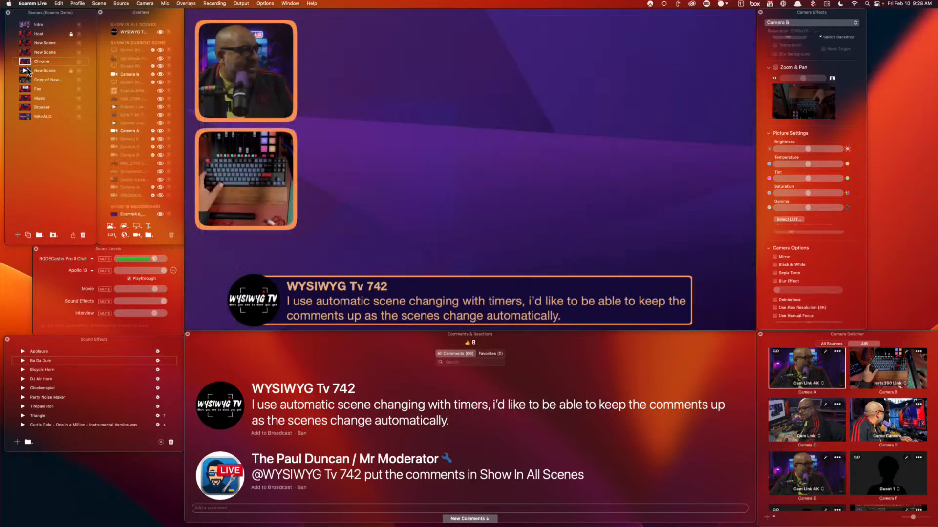
pyautogui.click(27, 69)
pyautogui.click(27, 80)
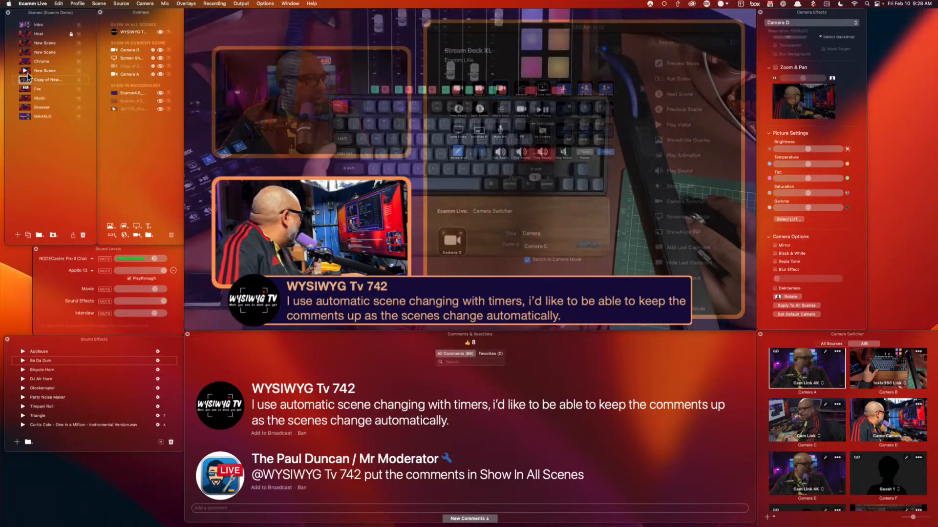
pyautogui.click(25, 25)
pyautogui.click(27, 43)
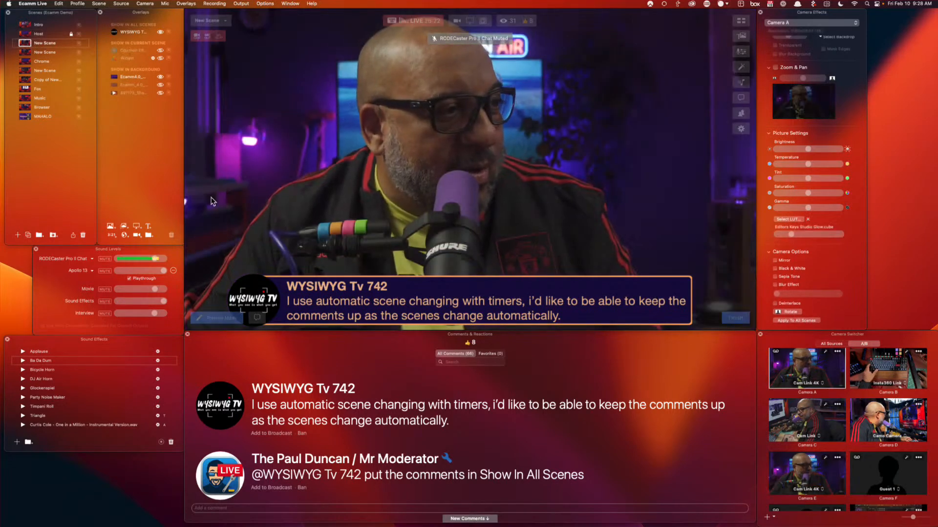
# Hide the comment overlay and move it into the Show in All Scenes group
pyautogui.moveTo(134, 33); pyautogui.dragTo(134, 46)
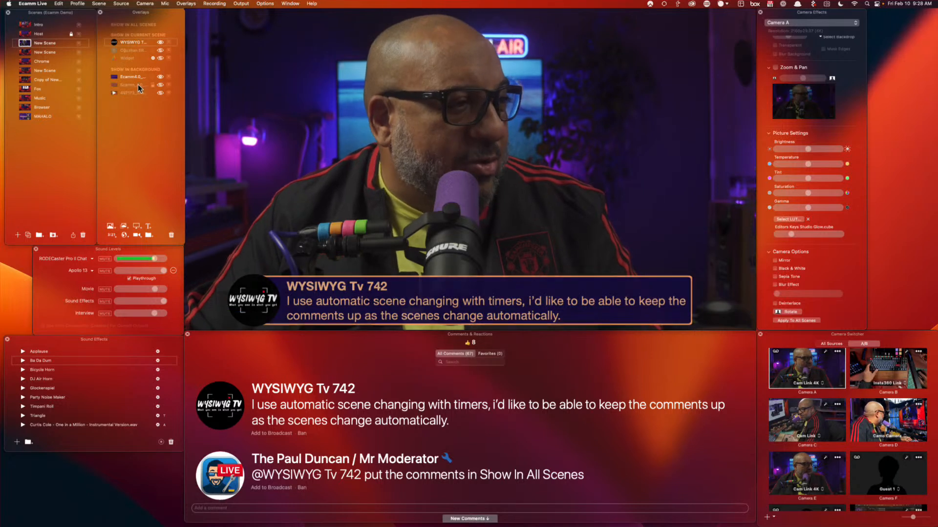
pyautogui.click(116, 41)
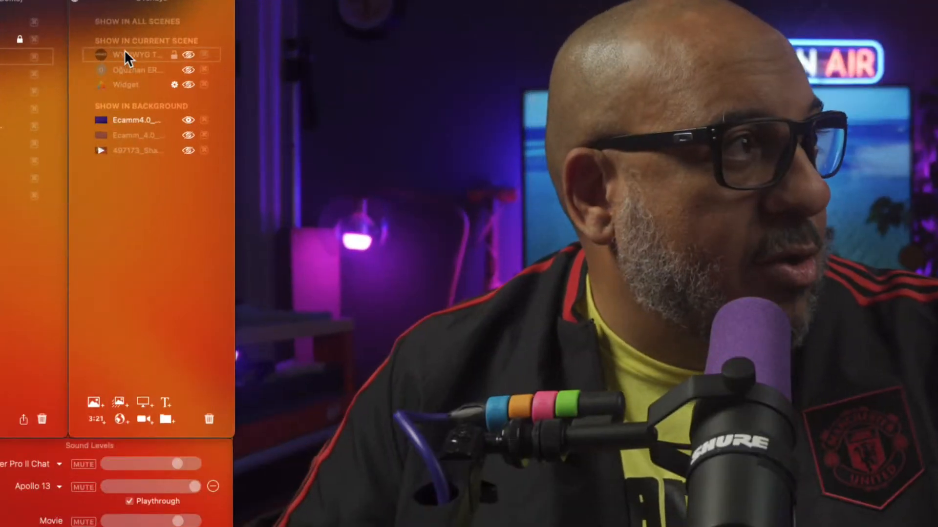
pyautogui.moveTo(125, 54); pyautogui.dragTo(127, 35)
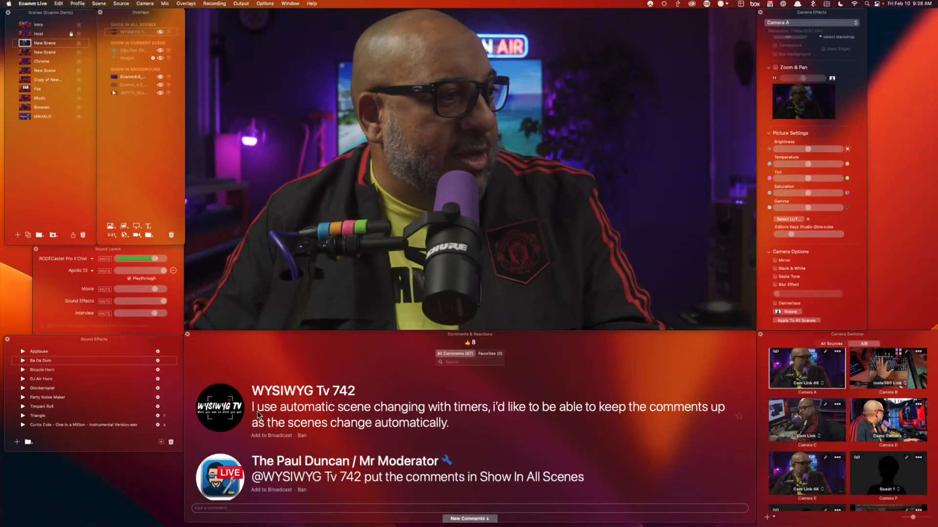
# Air the scene-timer comment again, then swap the lower-third to the moderator's comment
pyautogui.click(221, 409)
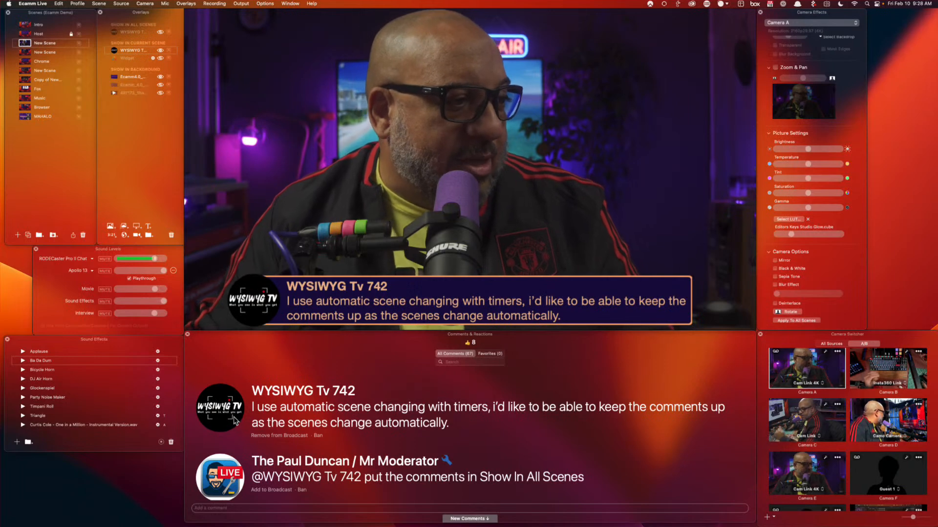
pyautogui.click(226, 480)
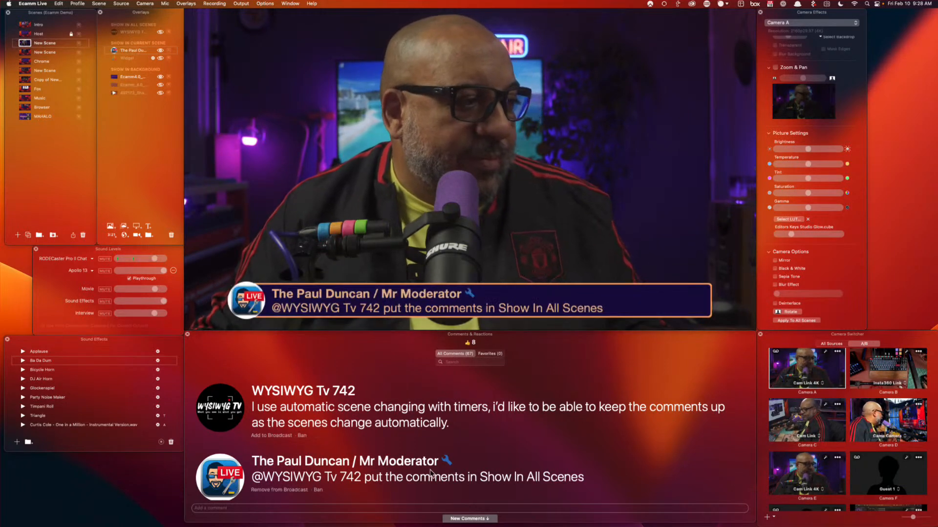
pyautogui.scroll(-10, 440, 469)
pyautogui.scroll(-5, 468, 465)
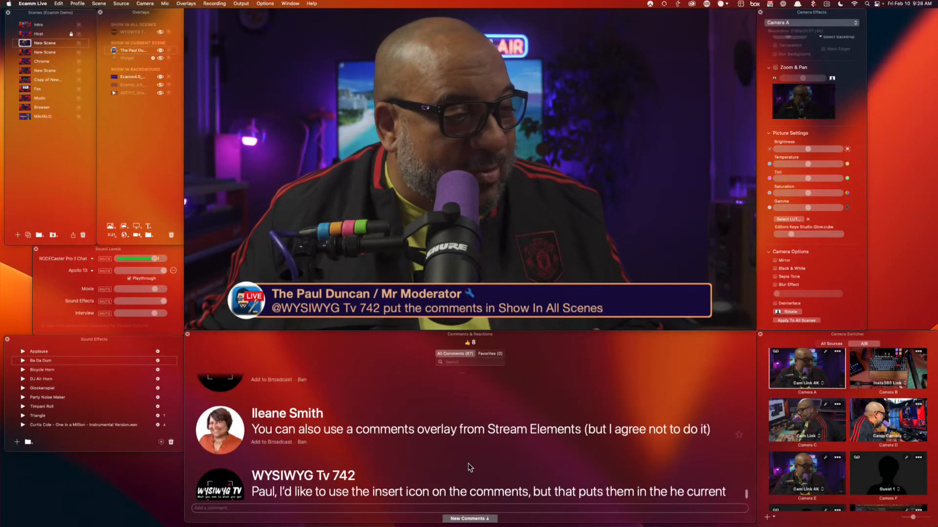
pyautogui.scroll(-1, 469, 465)
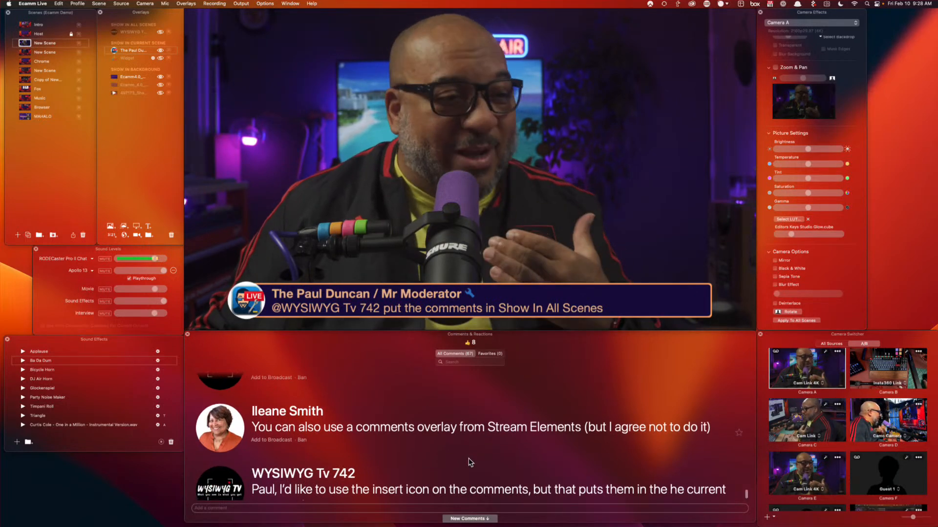
pyautogui.scroll(-2, 468, 458)
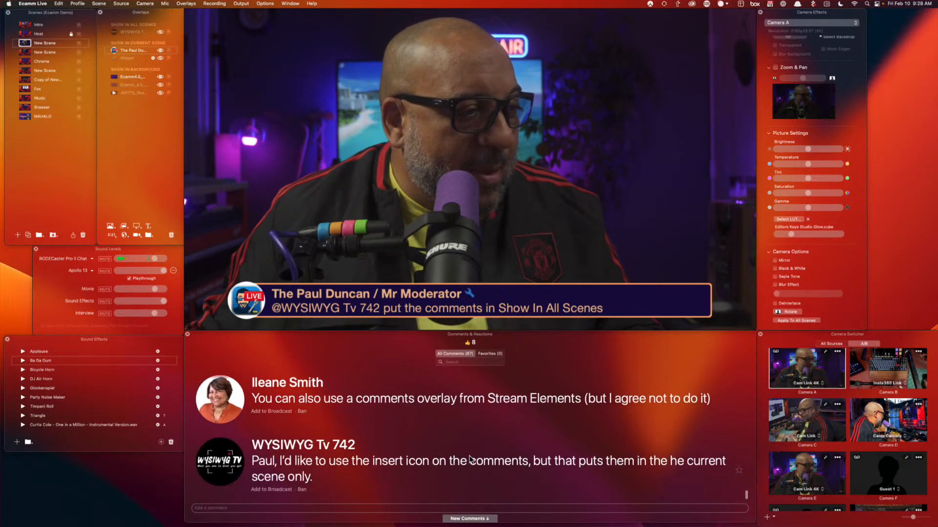
pyautogui.scroll(-1, 470, 460)
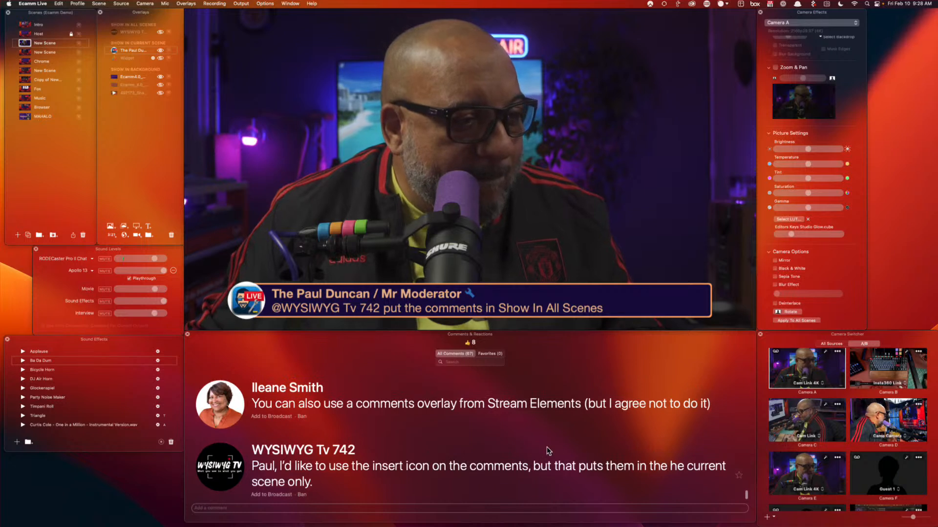
pyautogui.scroll(-1, 546, 447)
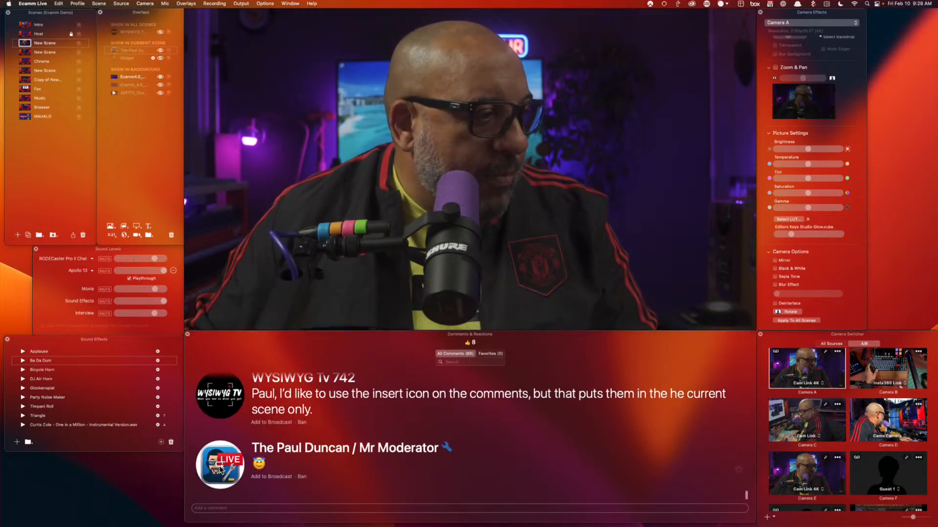
# Air the moderator's emoji reply, then switch the live output to the Chrome scene
pyautogui.click(394, 456)
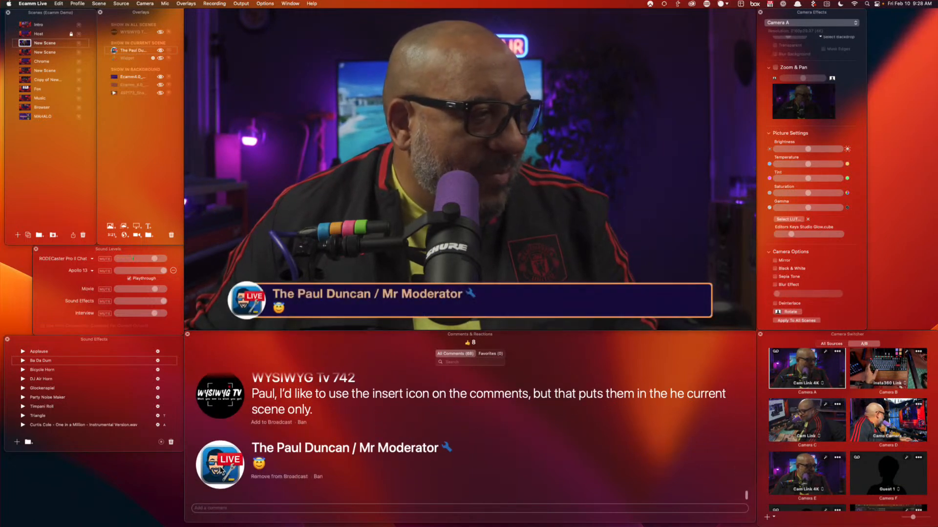
pyautogui.click(27, 52)
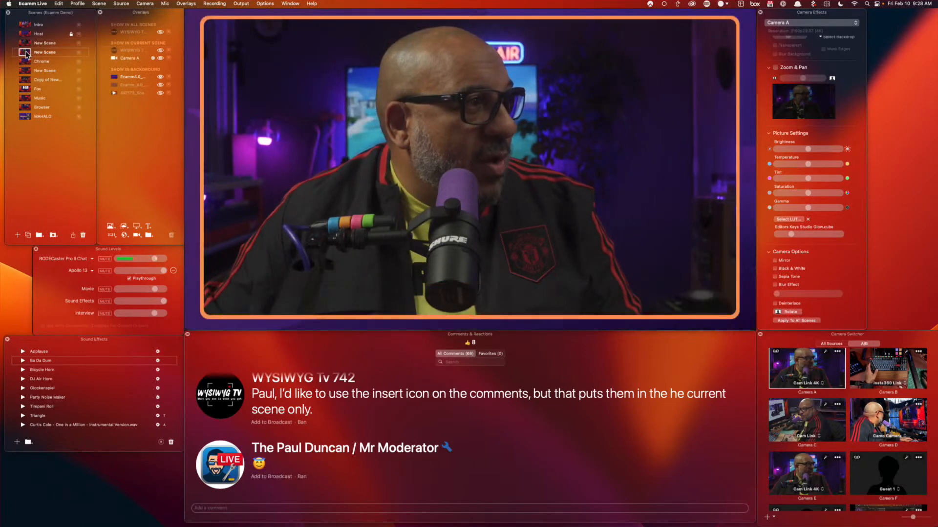
pyautogui.click(26, 62)
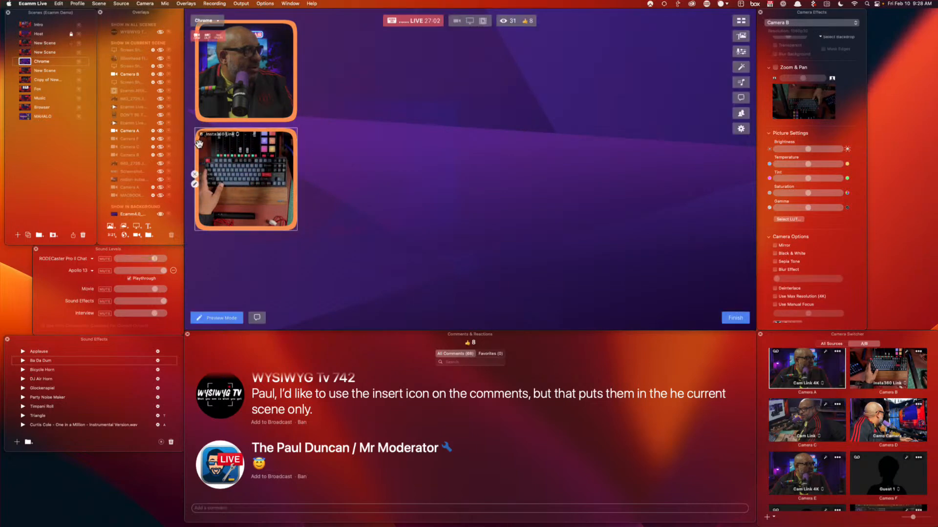
# In the first New Scene, add a shrunken Camera A box at the top-left
pyautogui.click(27, 44)
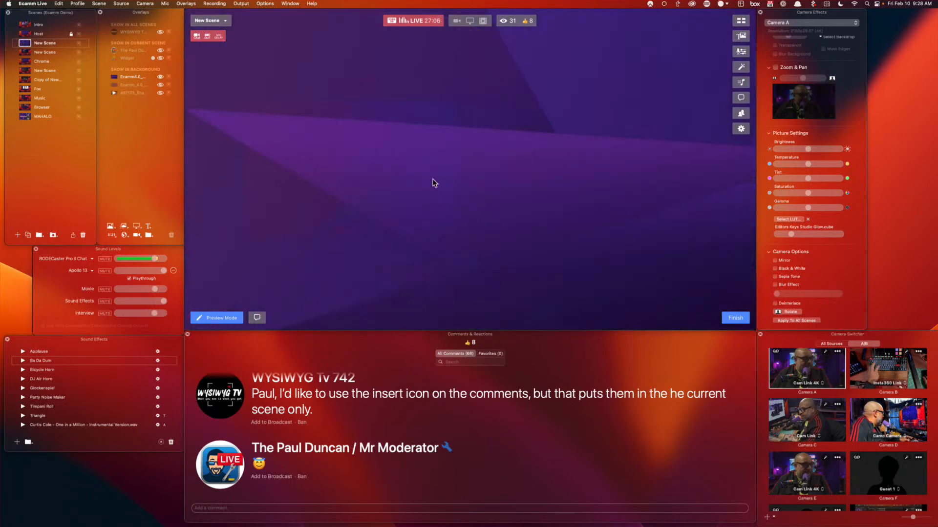
pyautogui.click(133, 235)
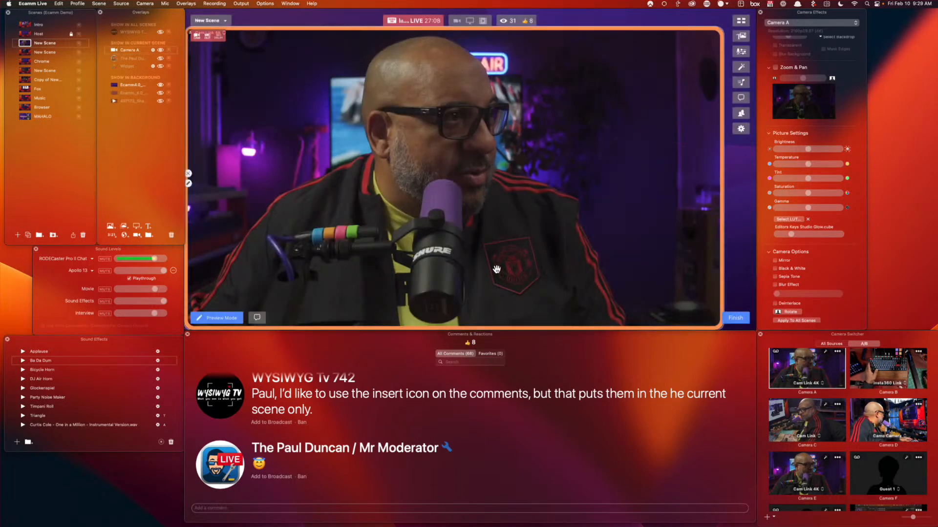
pyautogui.moveTo(729, 299); pyautogui.dragTo(484, 214)
pyautogui.moveTo(387, 142); pyautogui.dragTo(295, 266)
pyautogui.press('super+d')
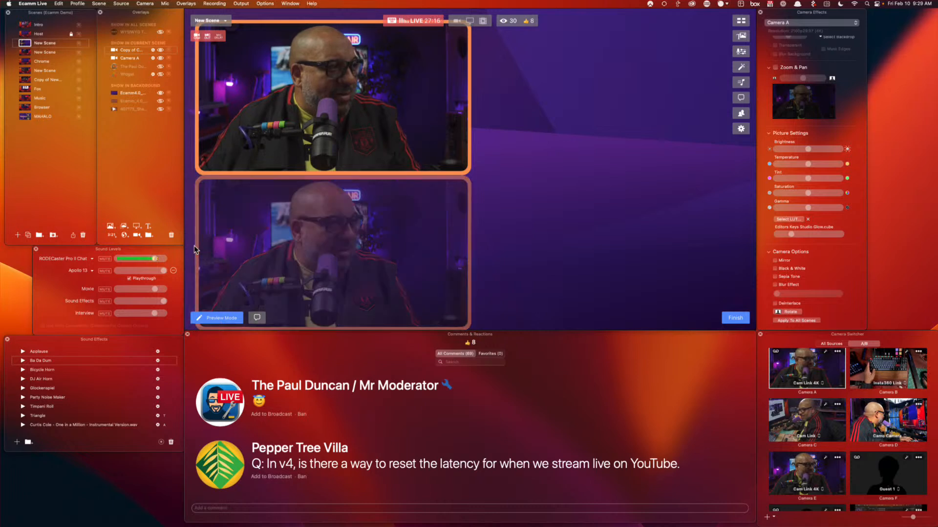
pyautogui.click(194, 248)
pyautogui.moveTo(468, 172); pyautogui.dragTo(415, 143)
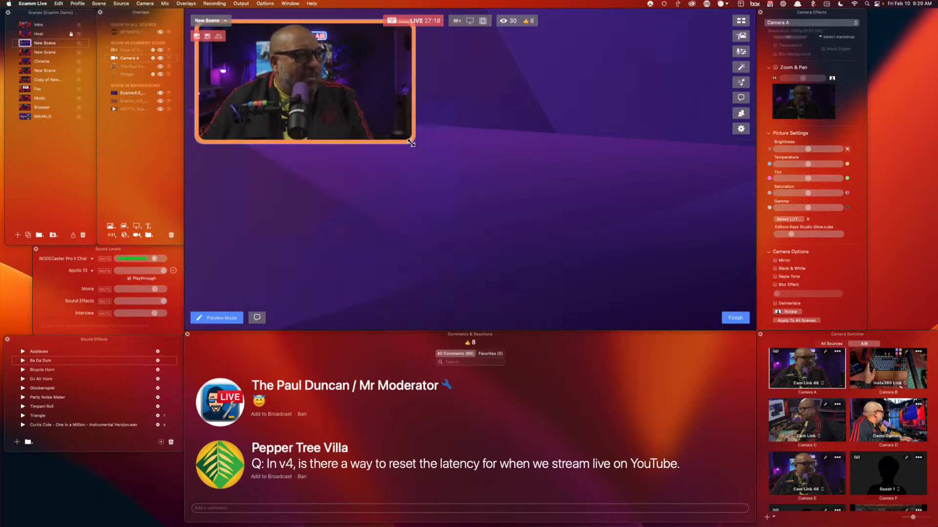
pyautogui.click(194, 76)
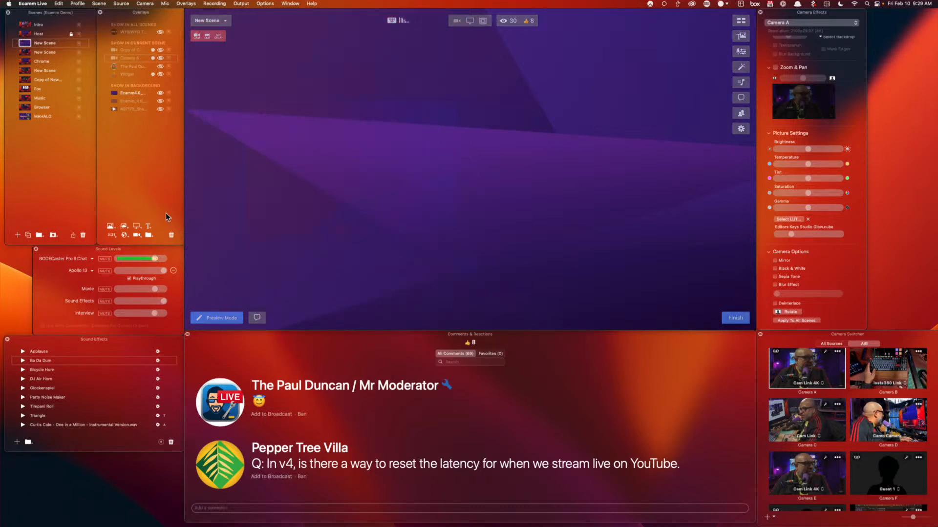
pyautogui.click(137, 234)
pyautogui.moveTo(415, 191); pyautogui.dragTo(343, 51)
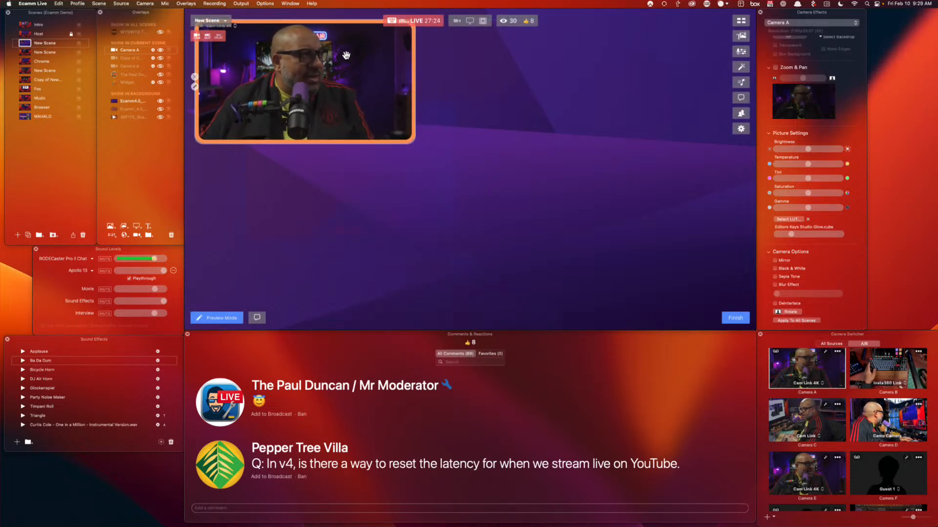
# Tile Guest 1, Guest 2 and the MacBook screen share beside the camera, and air the YouTube latency question
pyautogui.moveTo(879, 473); pyautogui.dragTo(330, 225)
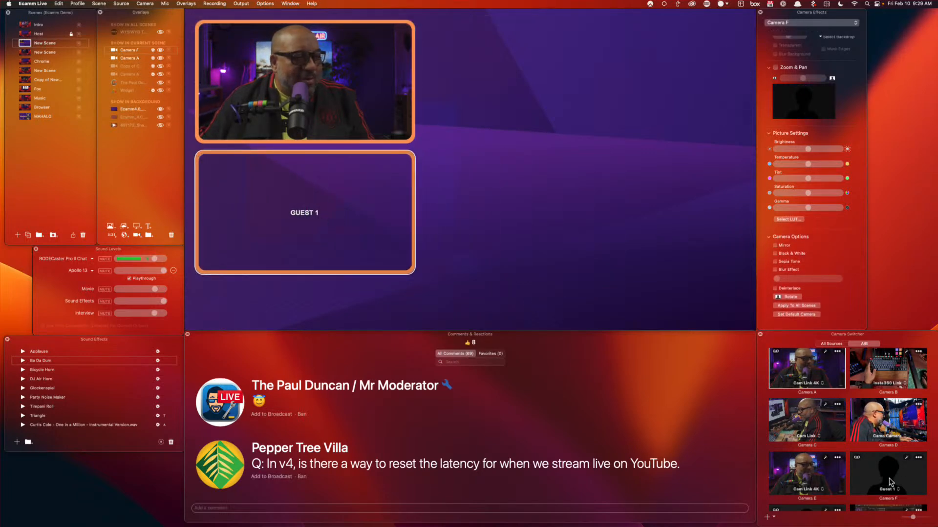
pyautogui.scroll(-2, 889, 482)
pyautogui.scroll(-2, 893, 464)
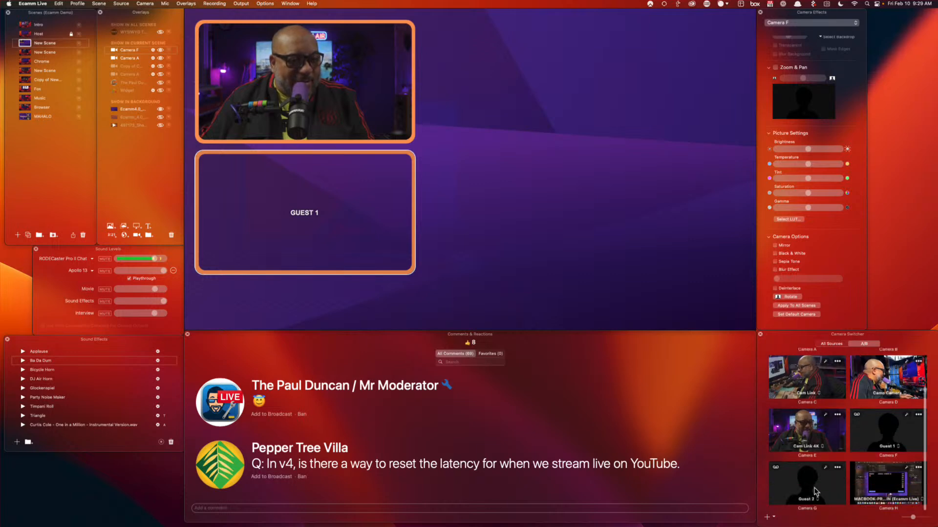
pyautogui.moveTo(800, 488); pyautogui.dragTo(541, 92)
pyautogui.click(735, 318)
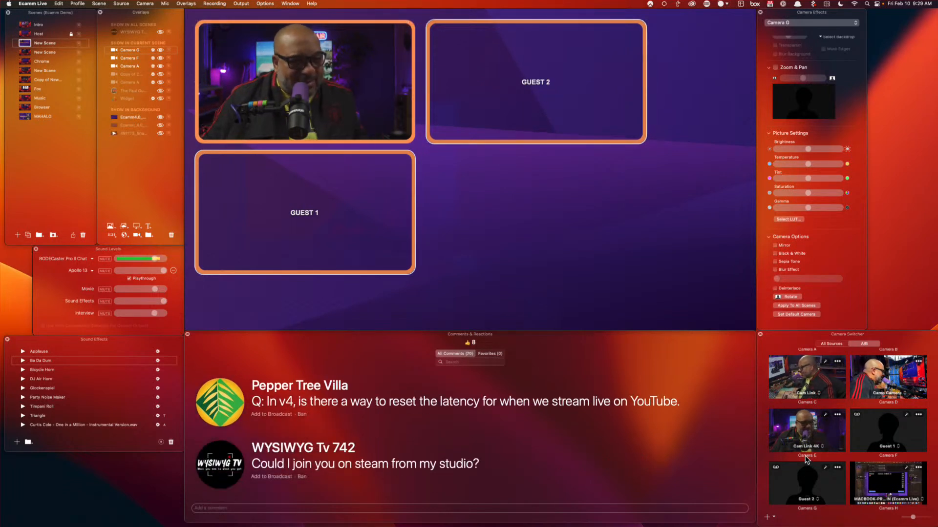
pyautogui.moveTo(884, 486); pyautogui.dragTo(531, 197)
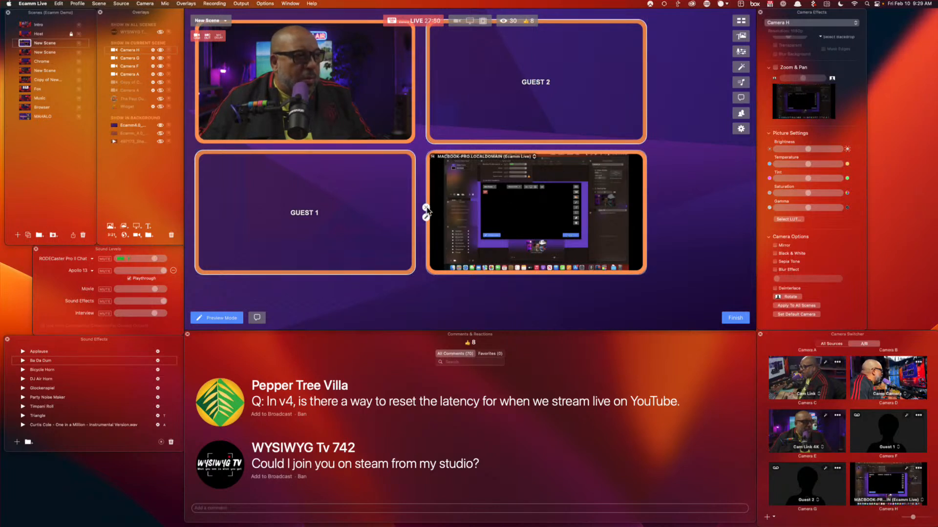
pyautogui.click(216, 404)
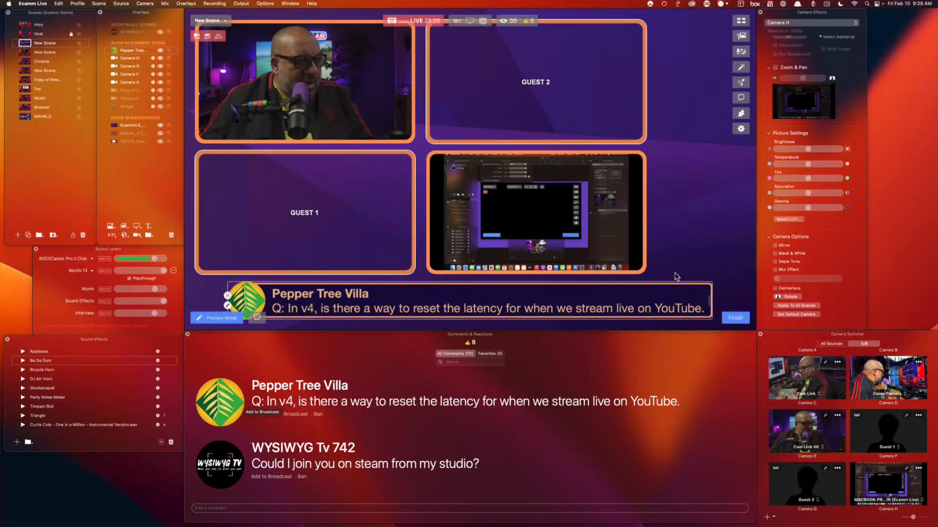
pyautogui.press('super+comma')
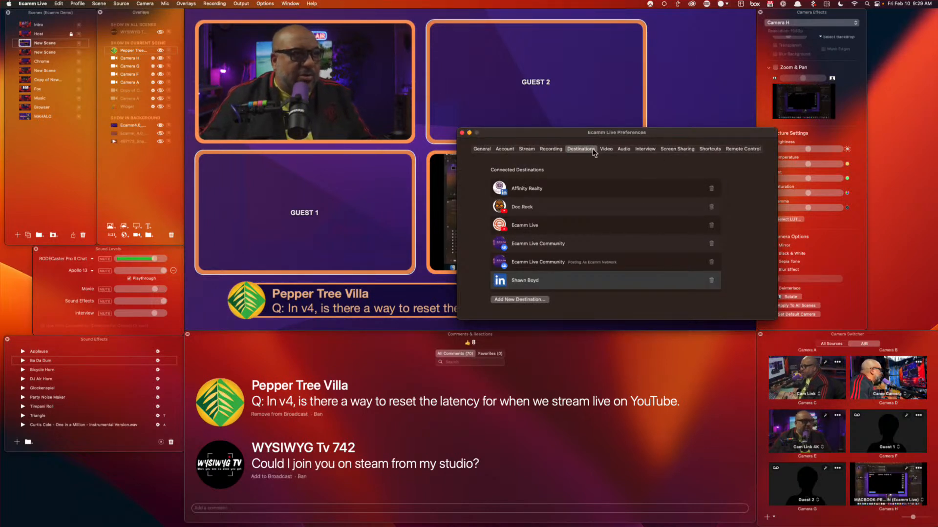
# Browse the Stream, Video, Audio, Interview, Screen Sharing, Shortcuts, Remote, General, Account and Recording preference tabs
pyautogui.click(525, 149)
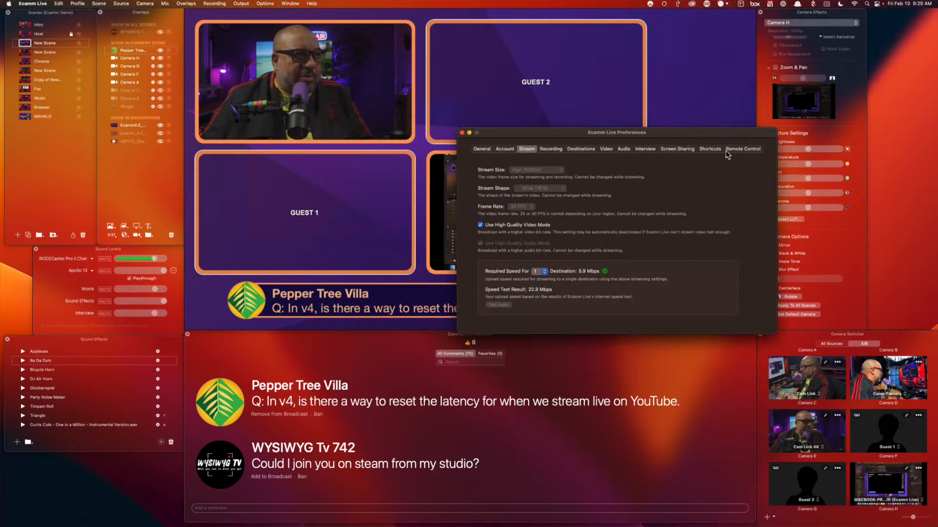
pyautogui.click(743, 149)
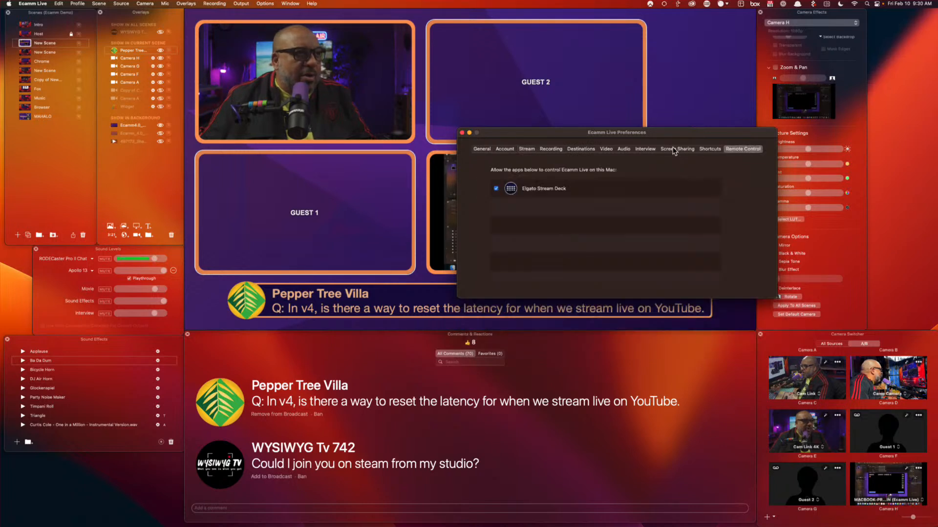
pyautogui.click(606, 149)
pyautogui.click(624, 150)
pyautogui.click(645, 150)
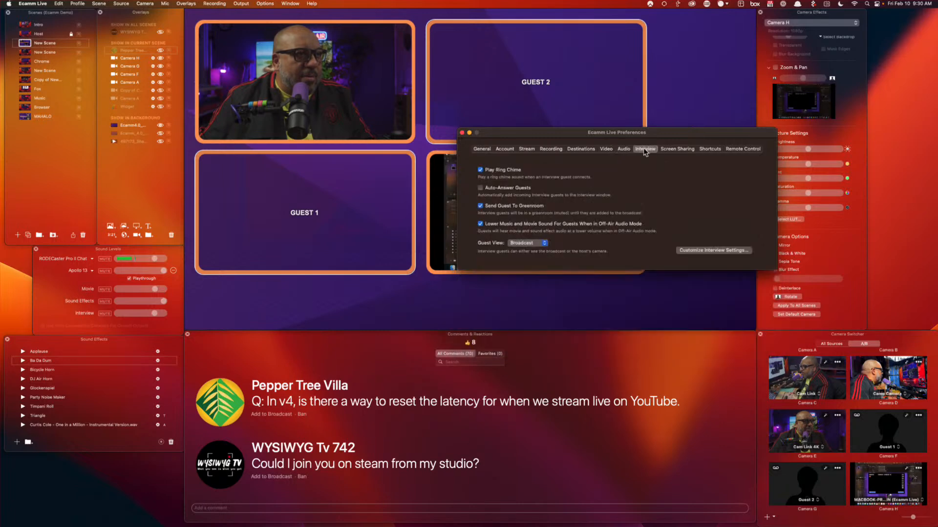
pyautogui.click(674, 150)
pyautogui.click(717, 150)
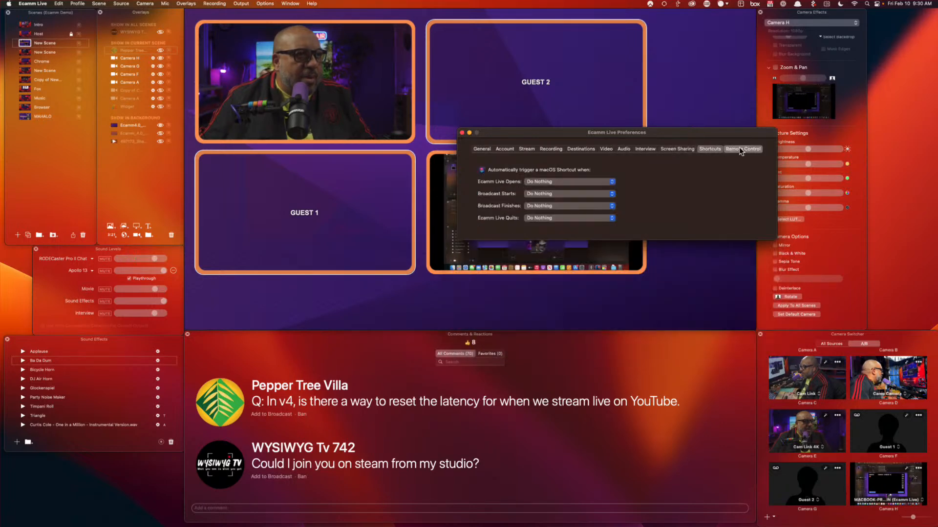
pyautogui.click(742, 149)
pyautogui.click(482, 149)
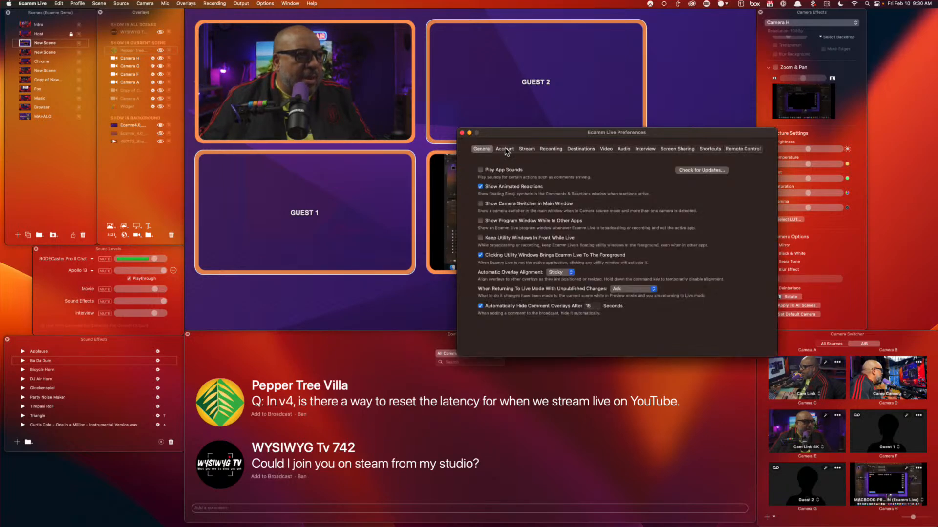
pyautogui.click(505, 150)
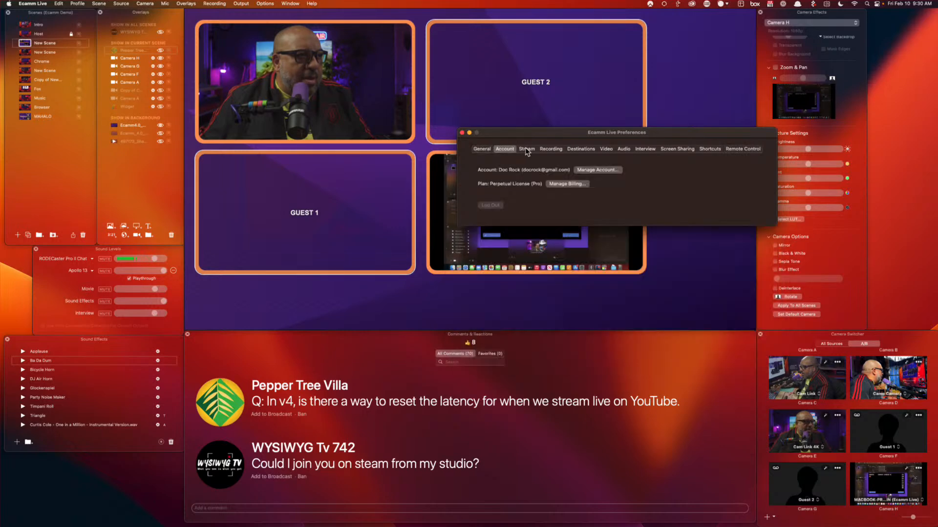
pyautogui.click(527, 150)
pyautogui.click(505, 150)
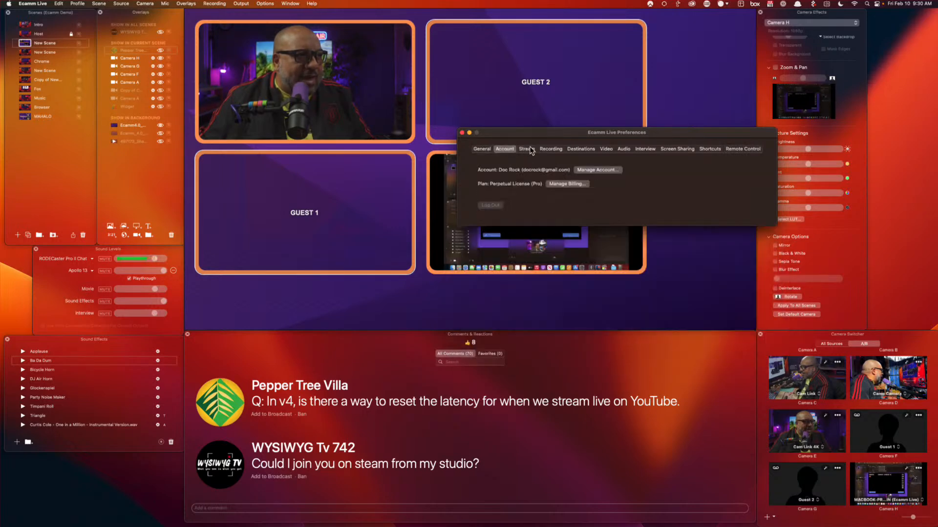
pyautogui.click(530, 150)
pyautogui.click(550, 150)
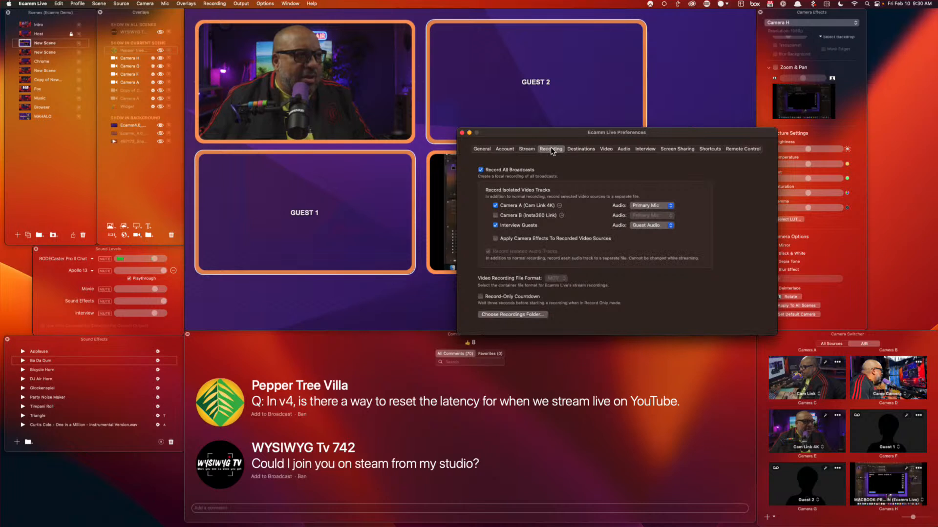
# On the Destinations tab, select a connected destination, close the YouTube browser window, and choose Add New Destination
pyautogui.click(589, 152)
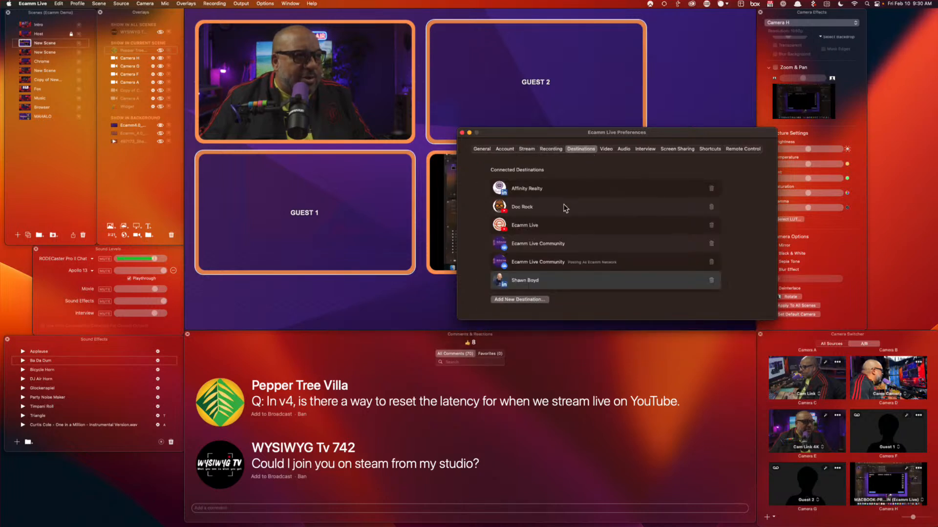
pyautogui.click(661, 213)
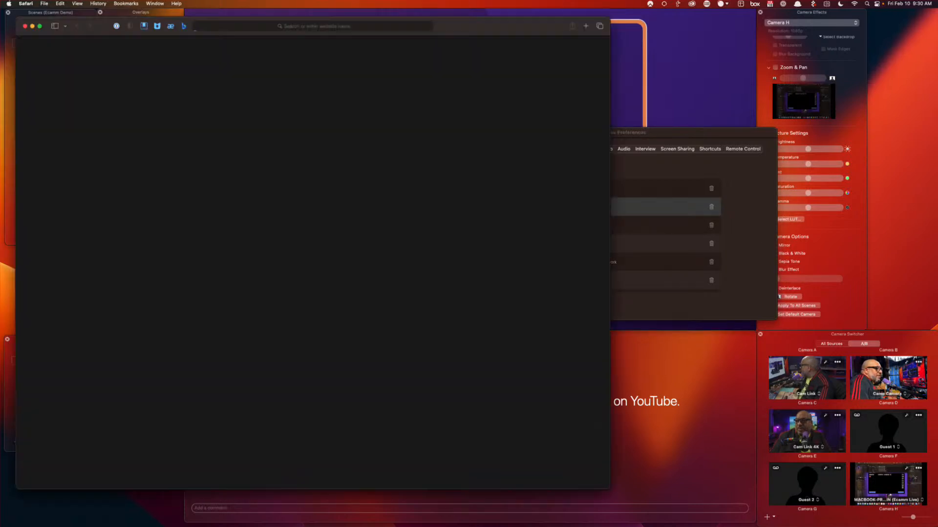
pyautogui.click(26, 27)
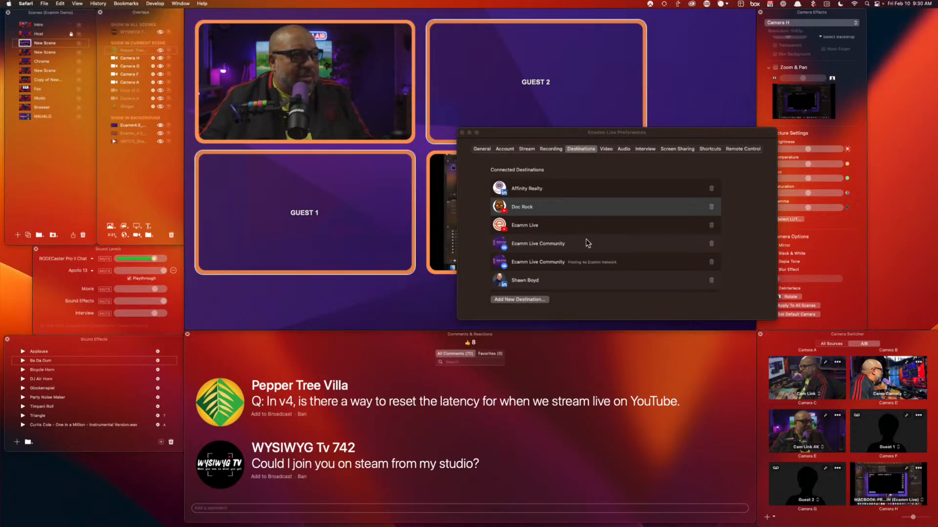
pyautogui.click(527, 300)
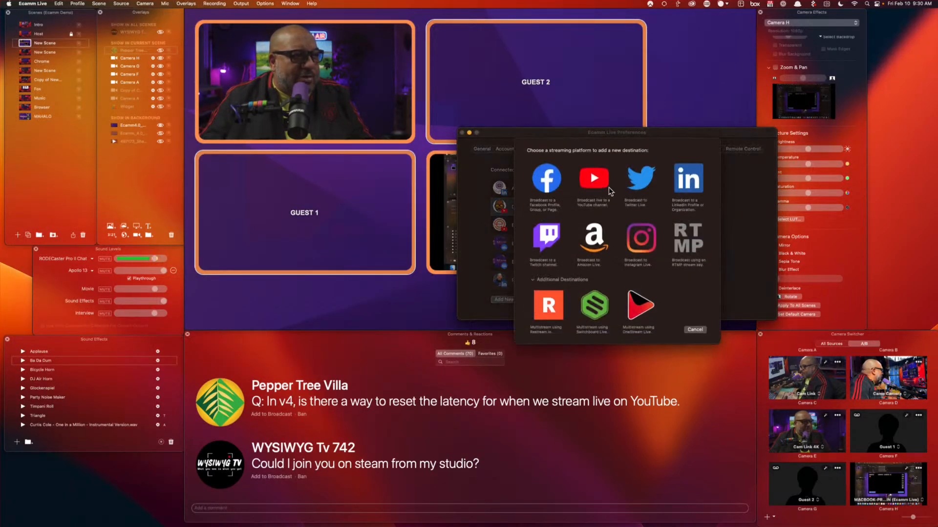
# Cancel the Choose a streaming platform sheet
pyautogui.click(694, 329)
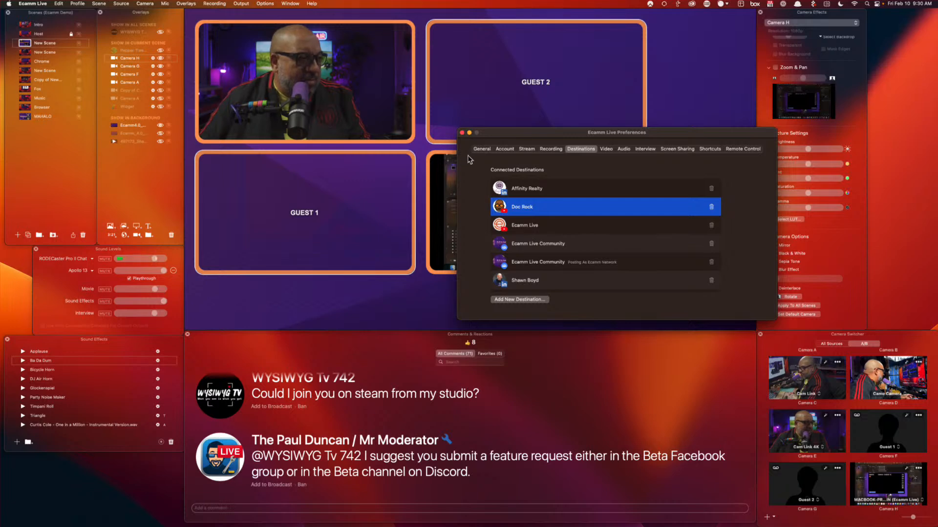
# Close Preferences and air the moderator's feature-request reply as the lower-third
pyautogui.click(462, 133)
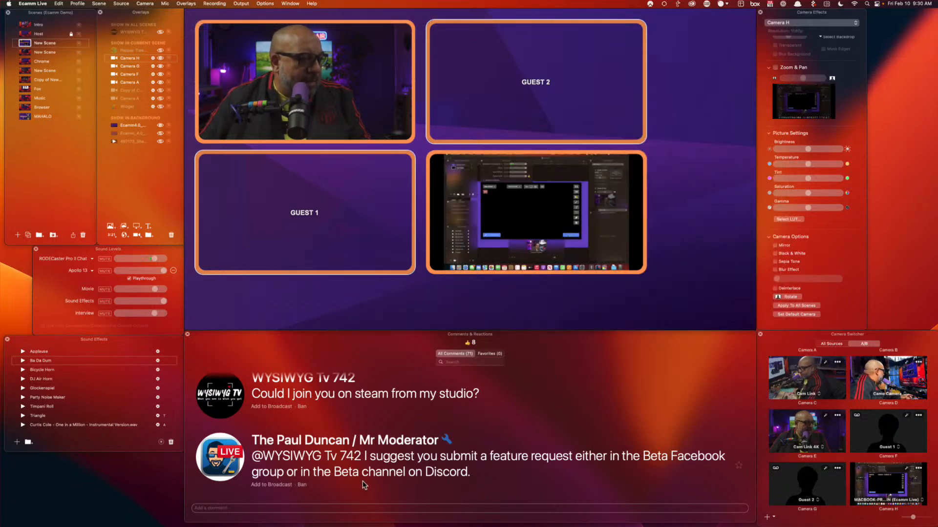
pyautogui.scroll(2, 263, 457)
pyautogui.scroll(-1, 263, 457)
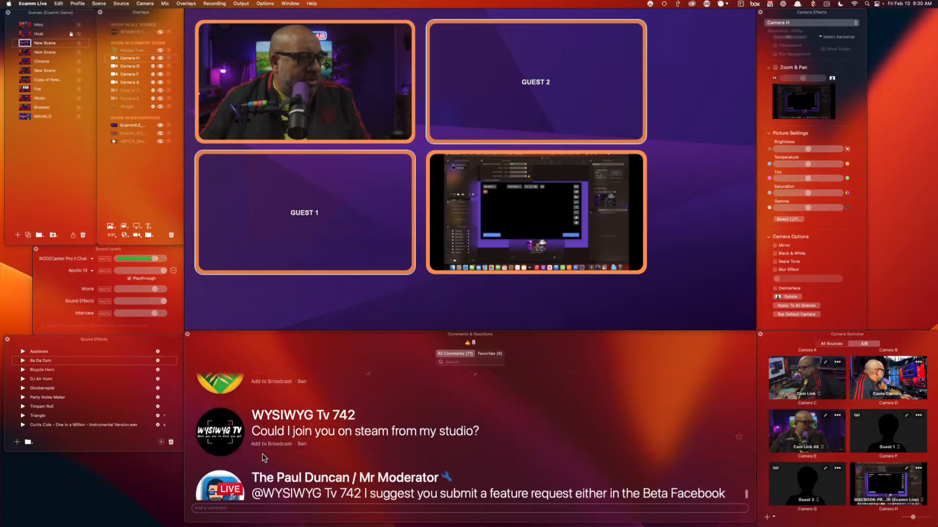
pyautogui.scroll(-1, 228, 488)
pyautogui.click(220, 458)
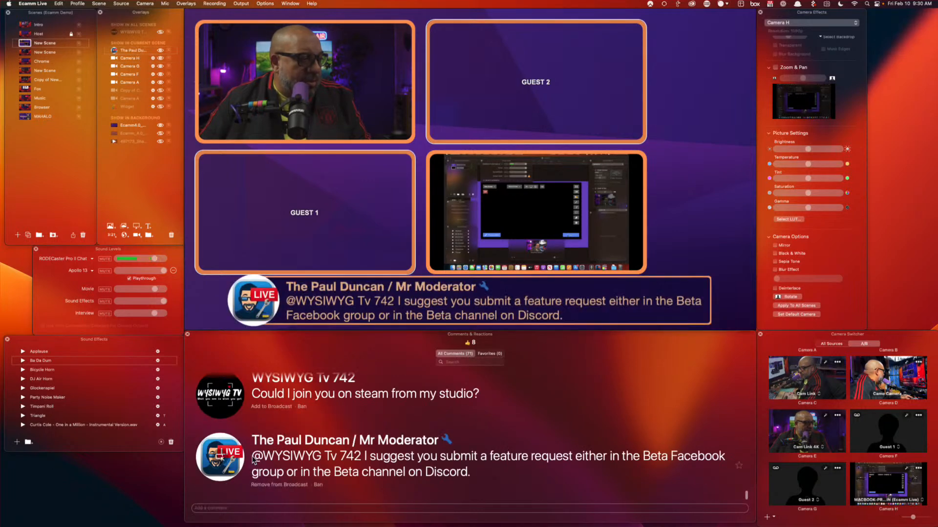
# Scroll through the comments and take the comment overlay off the broadcast
pyautogui.scroll(5, 344, 455)
pyautogui.scroll(3, 344, 455)
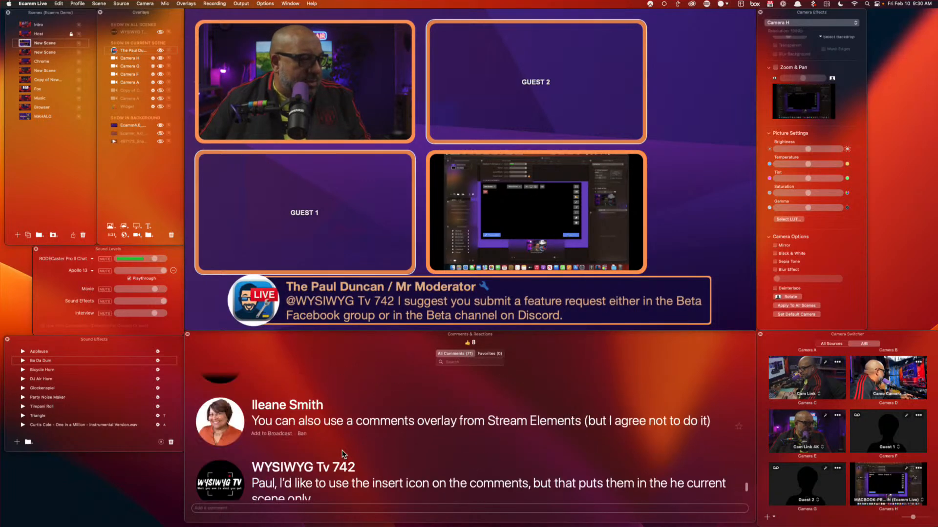
pyautogui.scroll(-1, 344, 455)
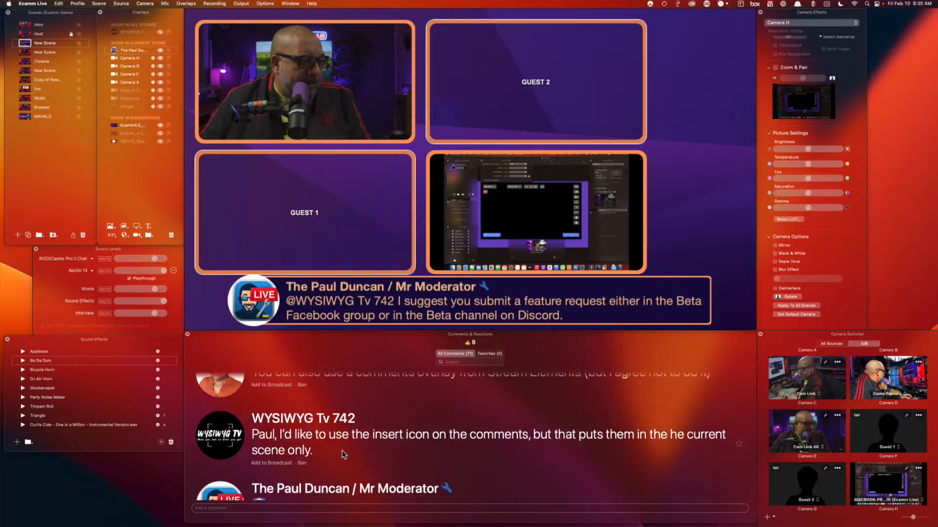
pyautogui.scroll(-1, 343, 455)
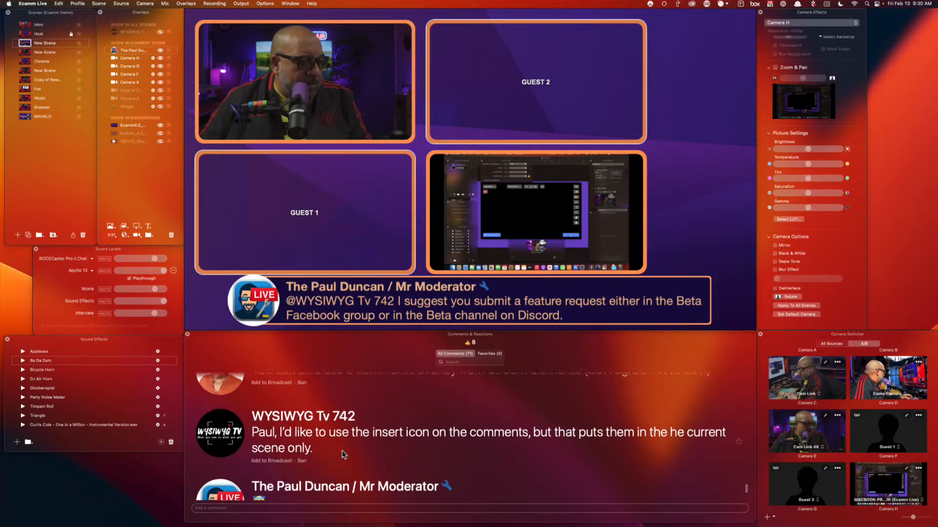
pyautogui.scroll(-3, 343, 455)
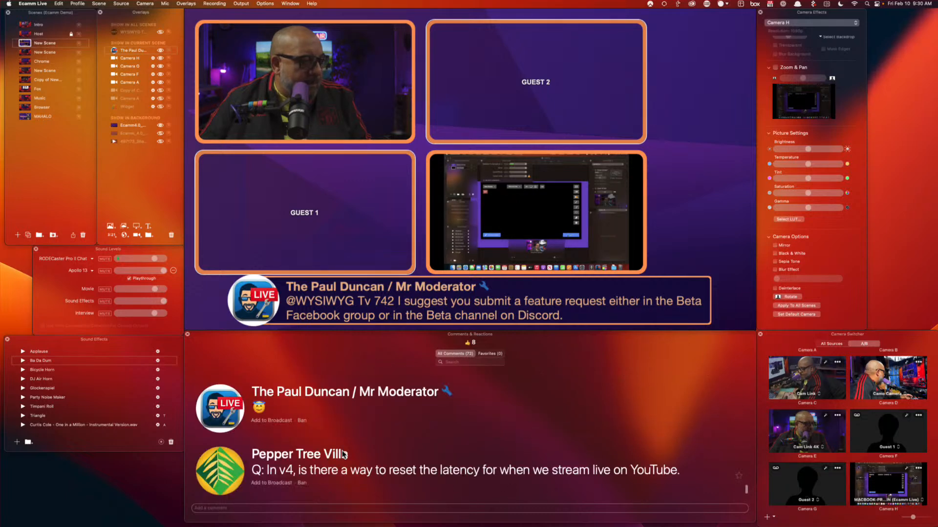
pyautogui.scroll(-5, 343, 455)
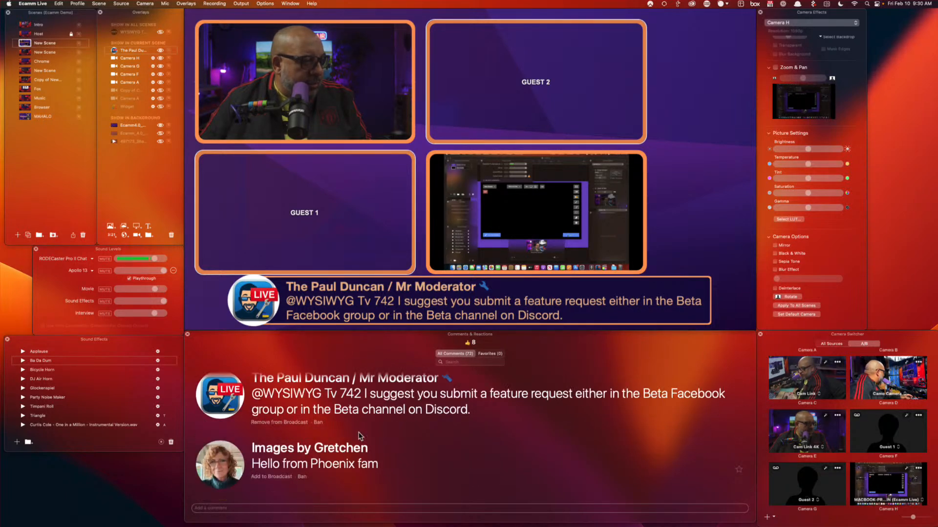
pyautogui.click(229, 295)
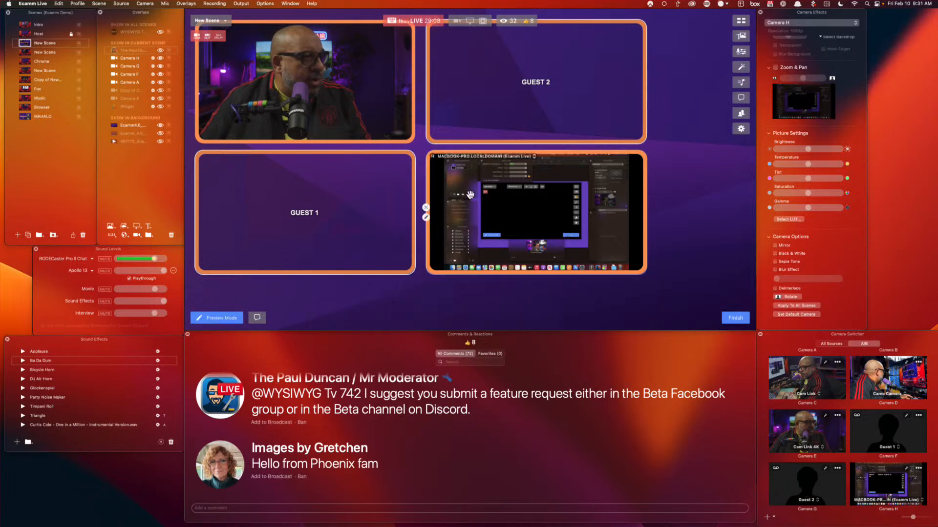
# Remove the MACBOOK-PRO screen-capture tile and the GUEST 2 placeholder from the guest grid scene
pyautogui.click(426, 207)
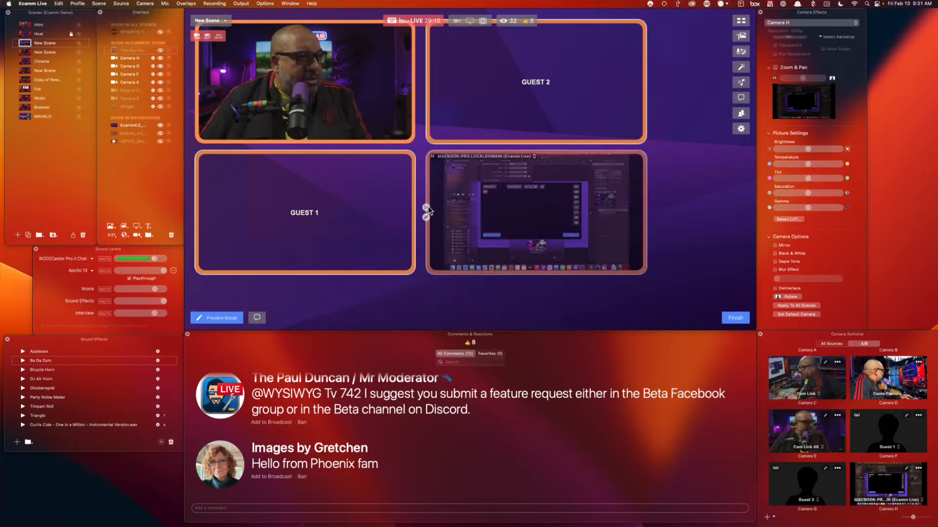
pyautogui.click(426, 78)
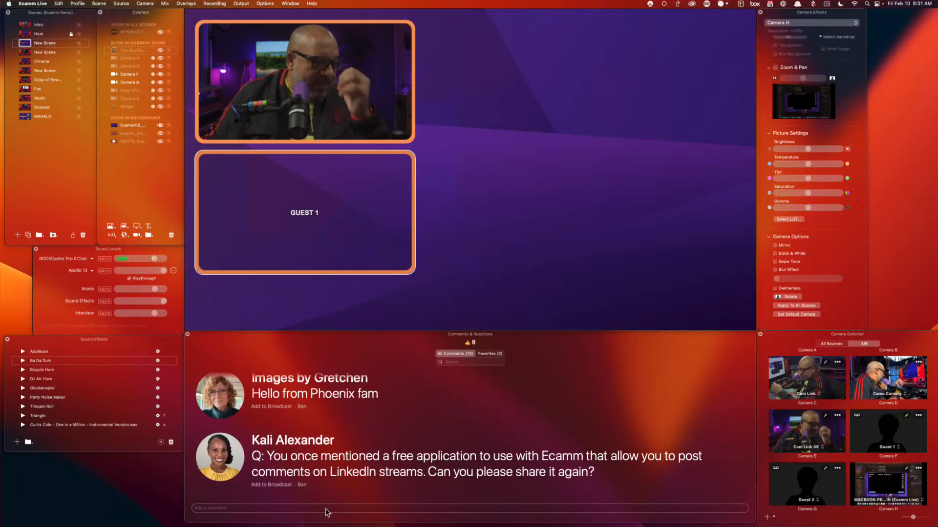
pyautogui.click(371, 508)
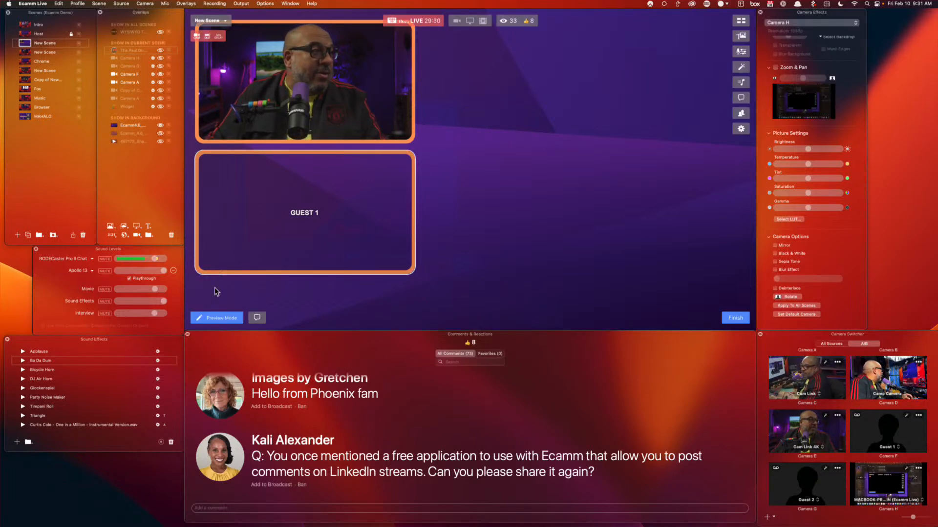
# Add a screen-share overlay to the scene capturing the Google Chrome window
pyautogui.click(137, 227)
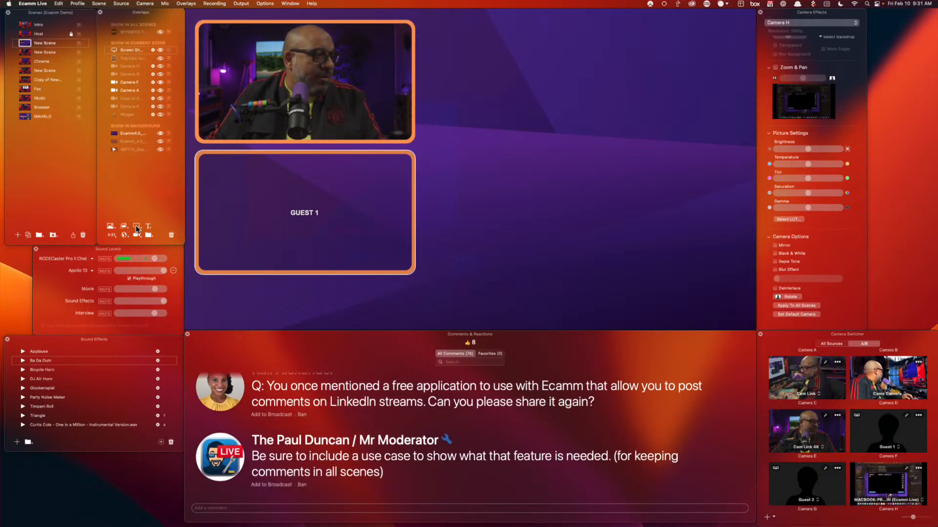
pyautogui.moveTo(488, 178); pyautogui.dragTo(617, 117)
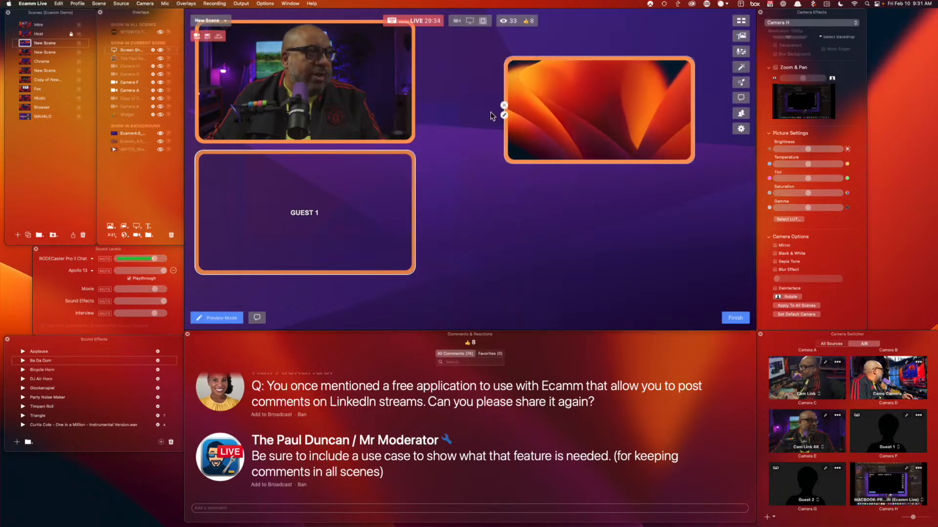
pyautogui.click(504, 116)
pyautogui.click(460, 78)
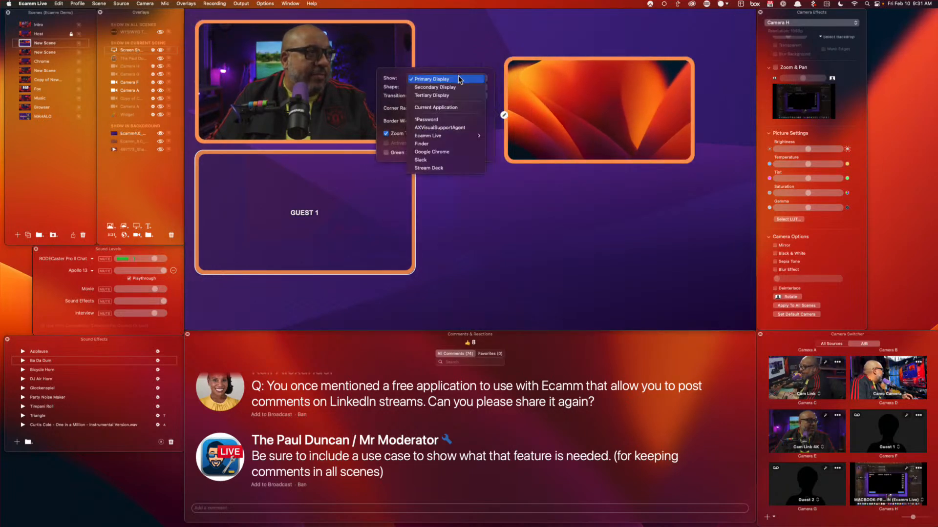
pyautogui.click(431, 152)
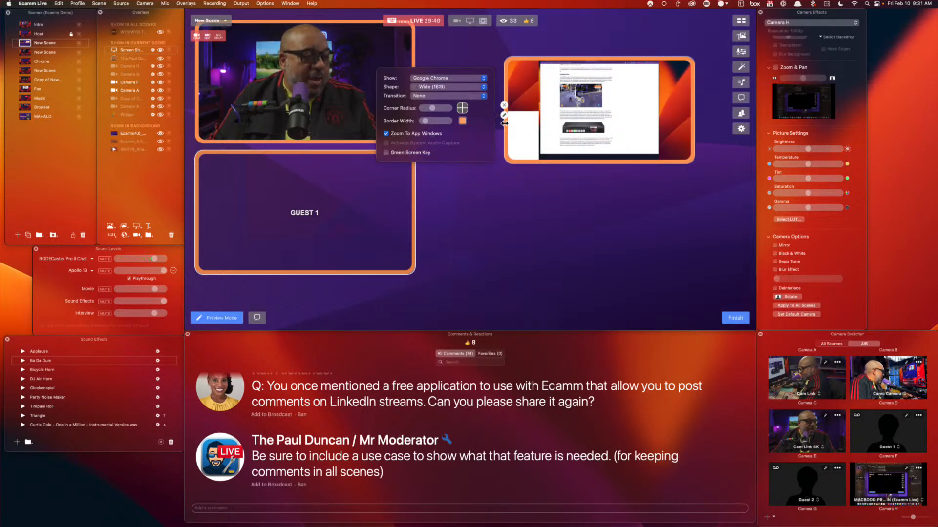
# Resize the Chrome screen share into a large frame filling the scene's right side
pyautogui.moveTo(505, 123); pyautogui.dragTo(539, 123)
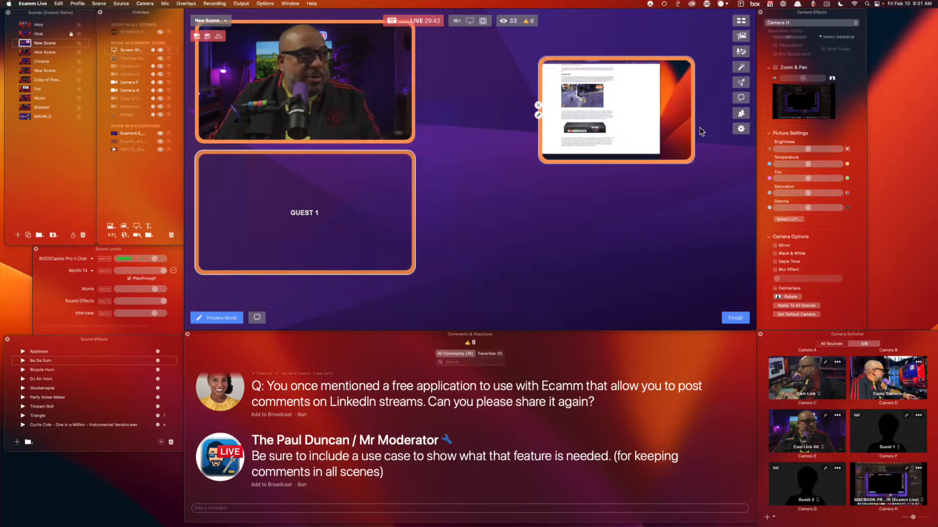
pyautogui.moveTo(692, 129); pyautogui.dragTo(717, 96)
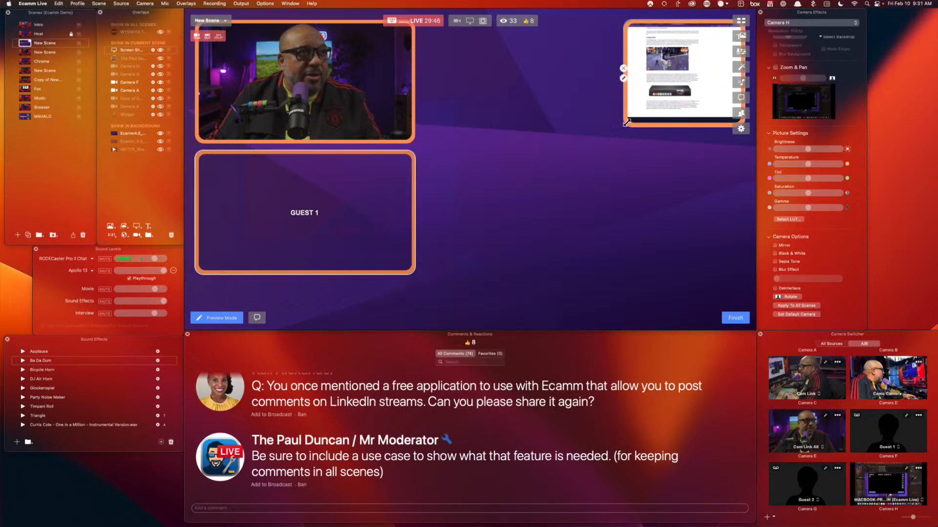
pyautogui.moveTo(625, 124); pyautogui.dragTo(426, 301)
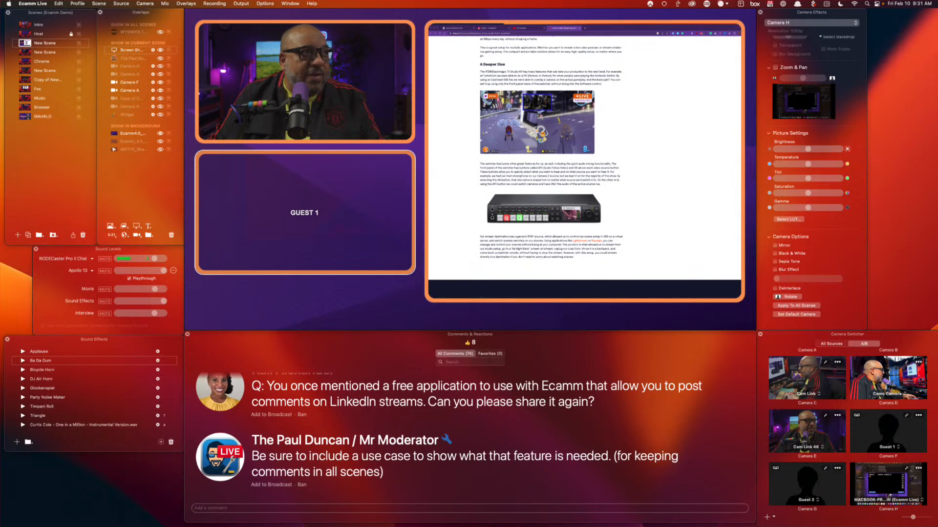
# In the shared Chrome window, go to Google and search 'pulley comments how fo'
pyautogui.click(525, 33)
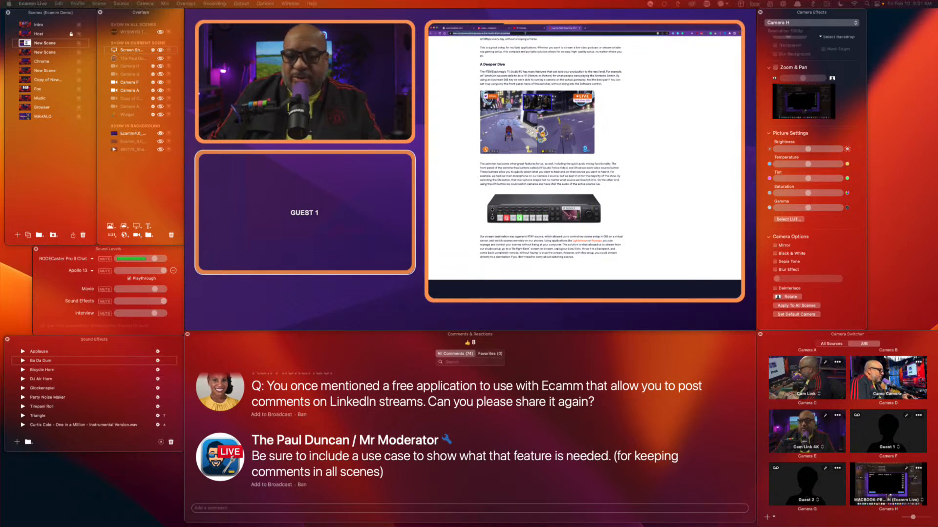
pyautogui.write('g')
pyautogui.press('Return')
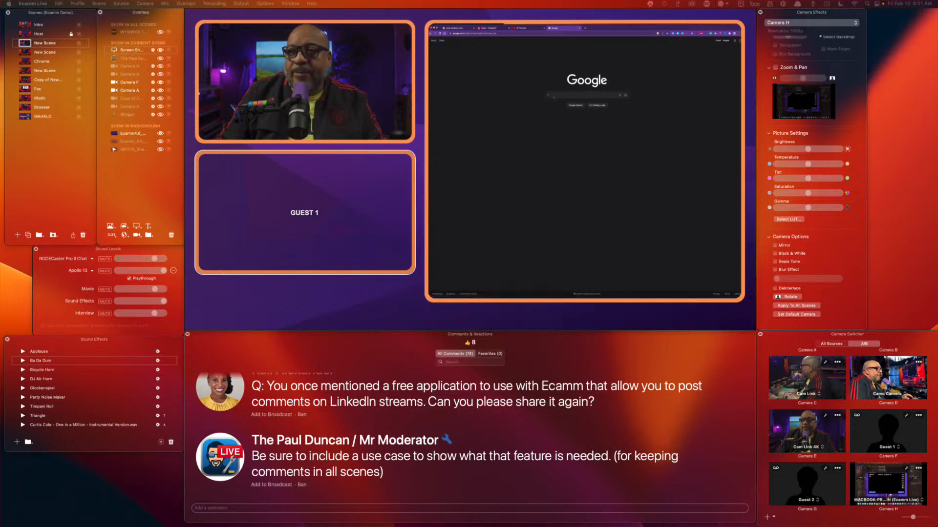
pyautogui.click(553, 94)
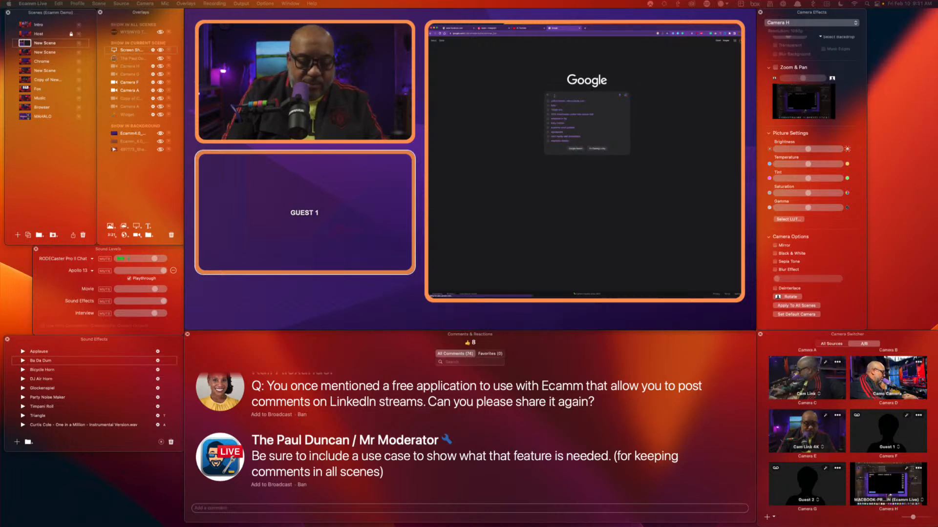
pyautogui.write('pulley co')
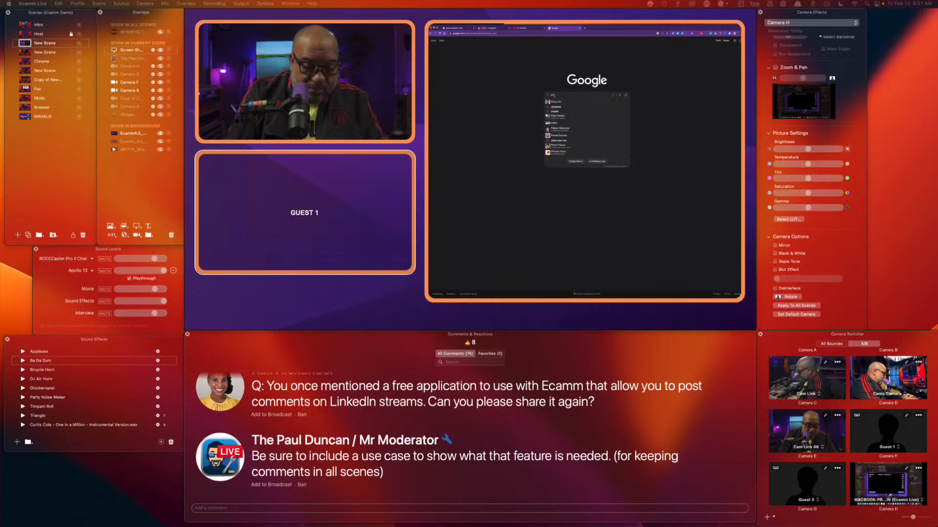
pyautogui.write('mments how')
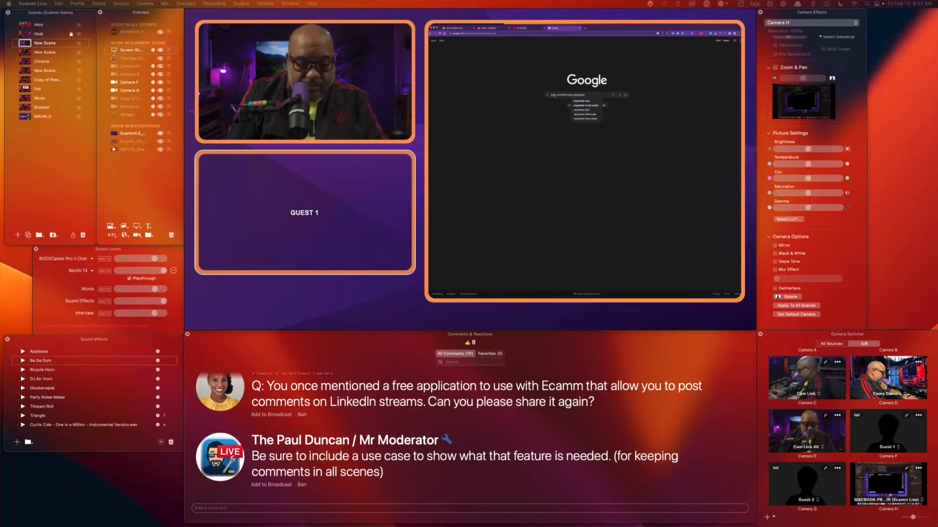
pyautogui.write(' for livestream')
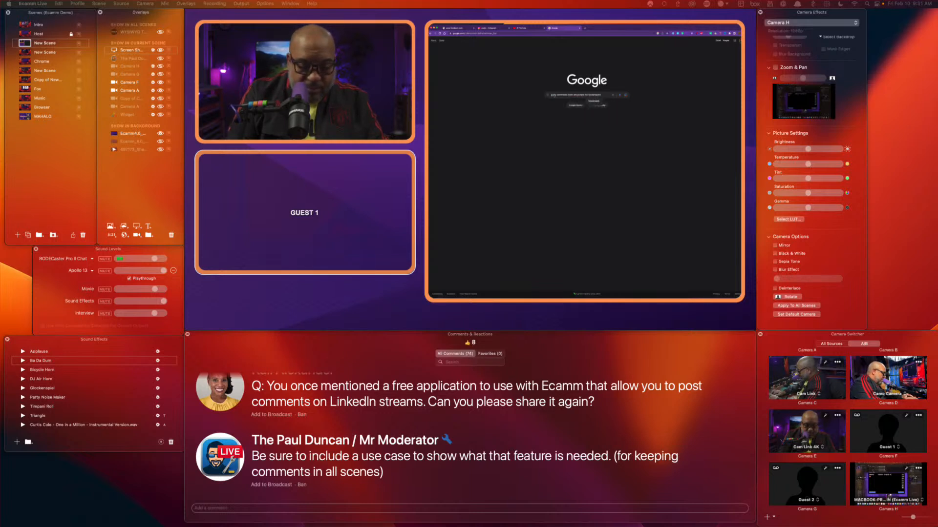
pyautogui.press('Return')
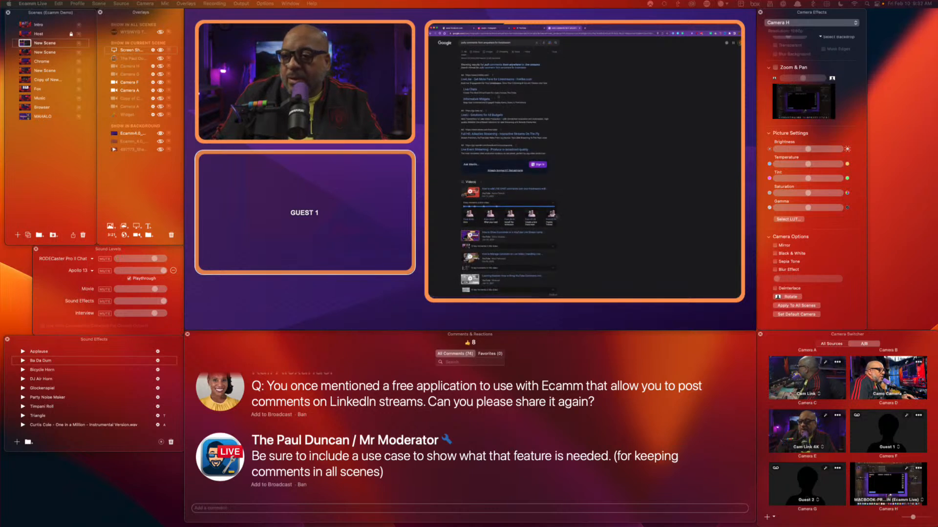
# Search Google for 'social stream ninja' and switch the broadcast to the Host scene
pyautogui.click(494, 43)
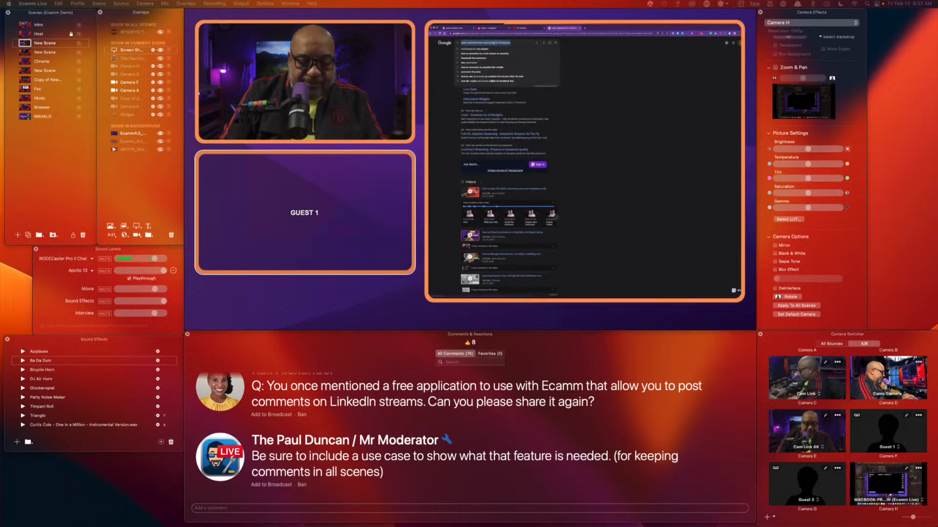
pyautogui.write('social st')
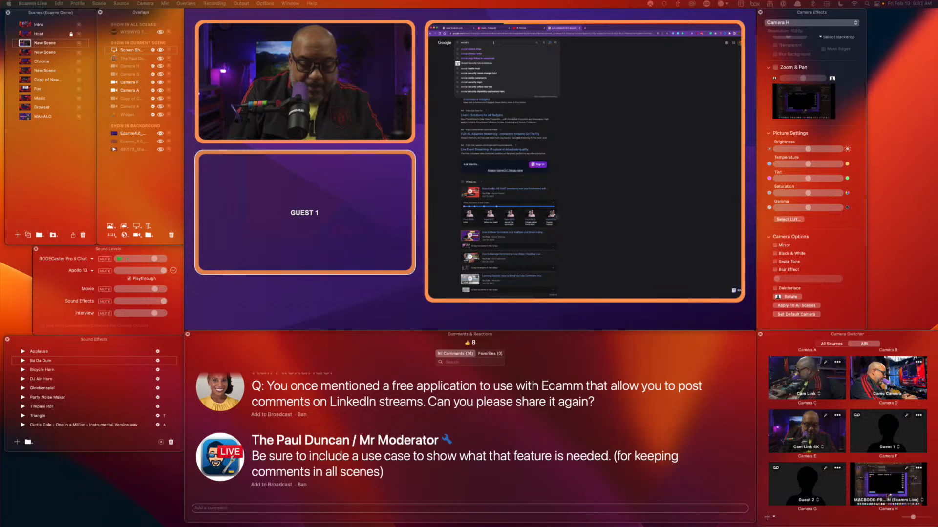
pyautogui.write('ream ninja')
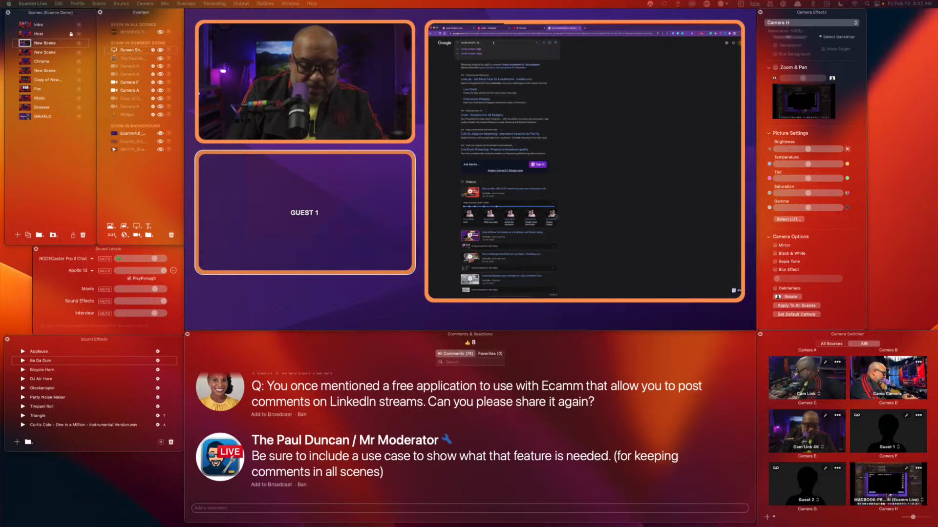
pyautogui.press('Return')
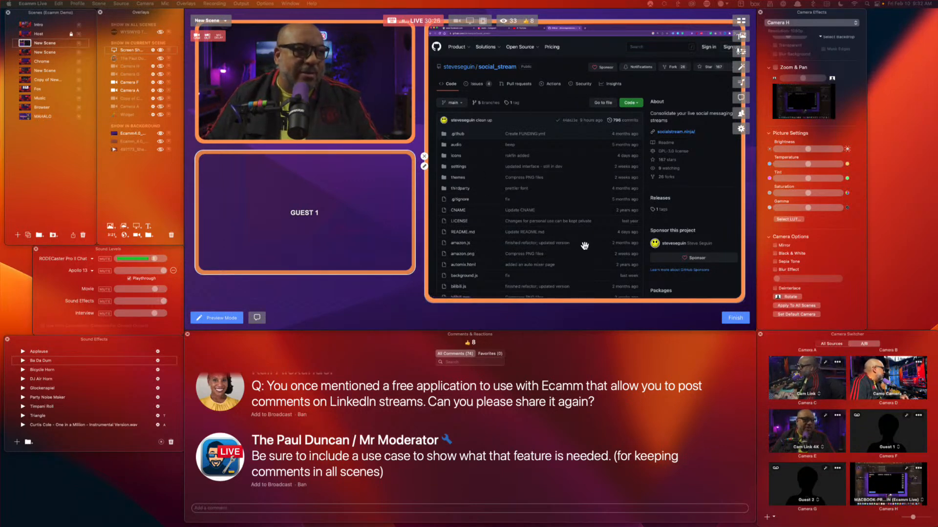
pyautogui.click(39, 34)
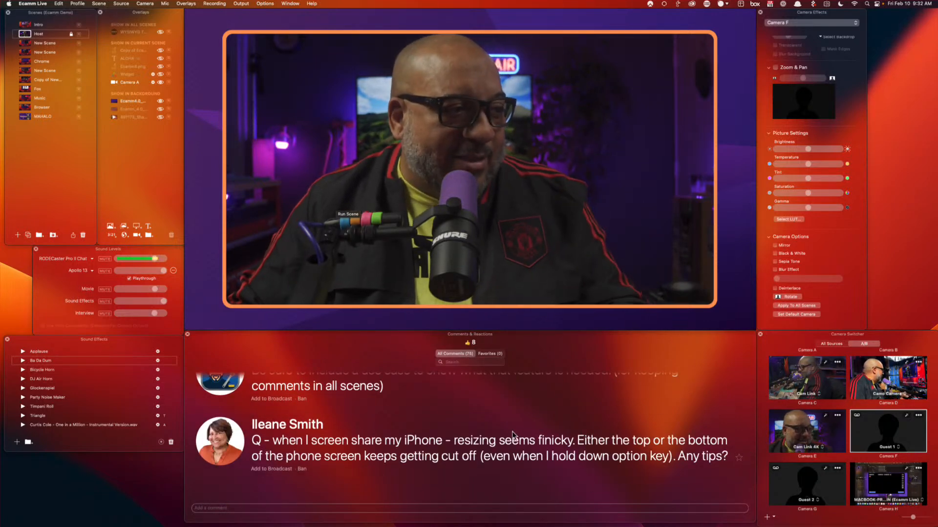
# Put the viewer's iPhone screen-sharing question on the broadcast as a lower-third
pyautogui.scroll(1, 581, 499)
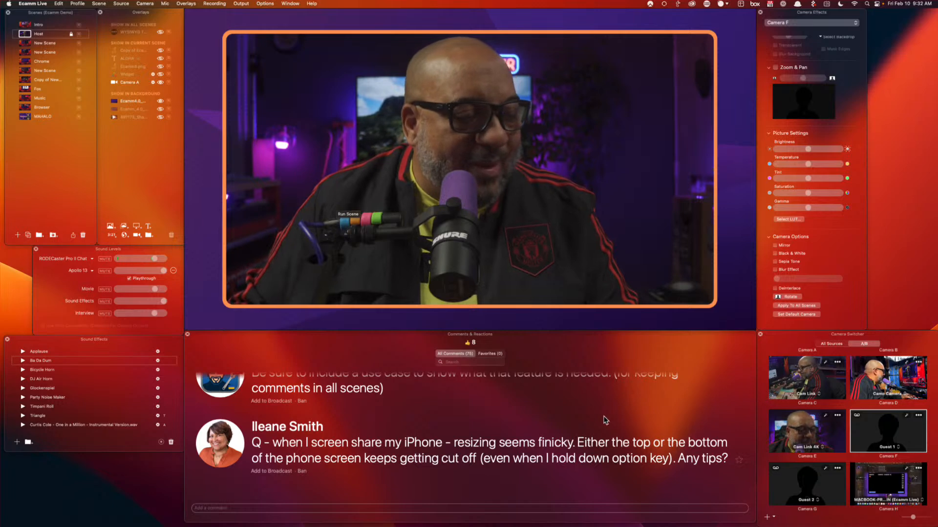
pyautogui.scroll(5, 606, 420)
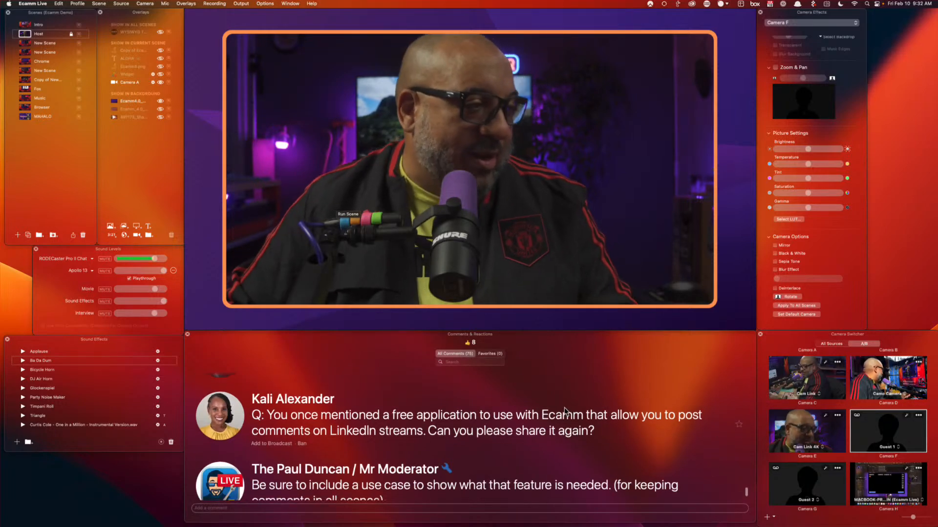
pyautogui.scroll(-5, 672, 445)
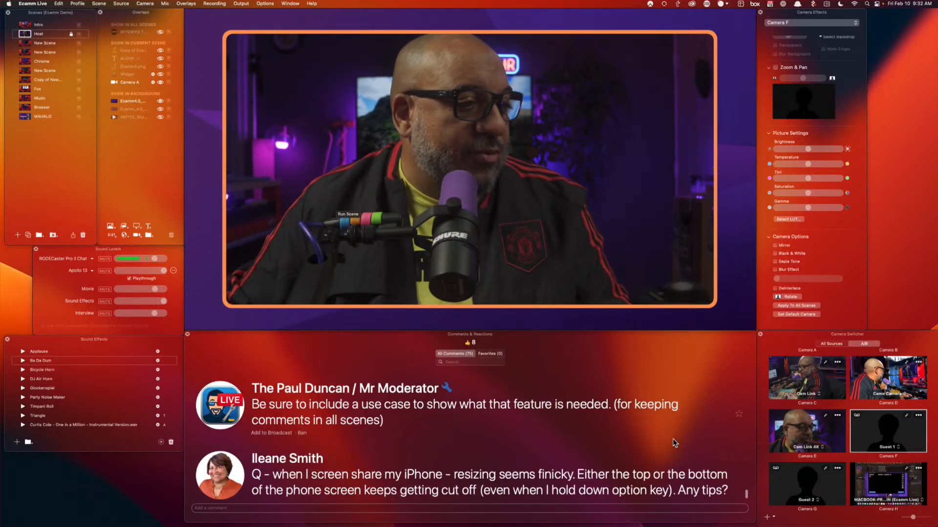
pyautogui.scroll(-1, 497, 457)
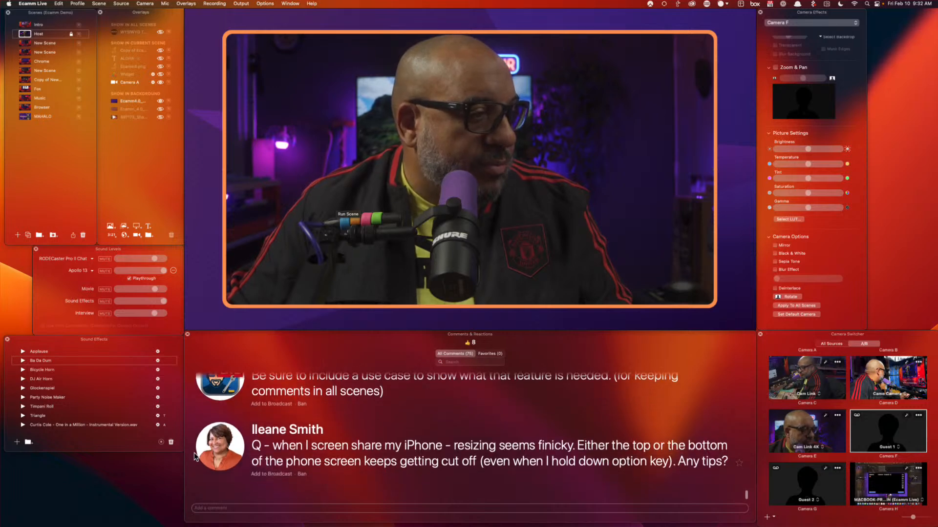
pyautogui.click(271, 474)
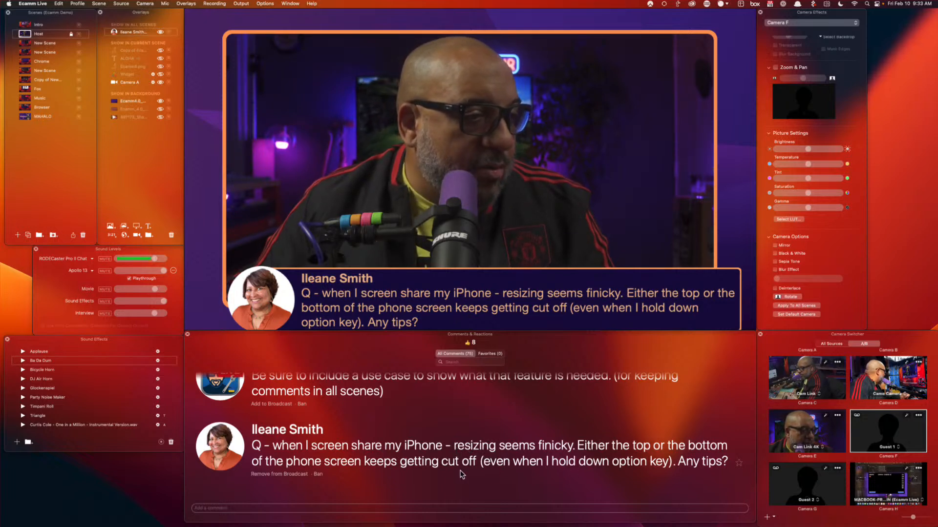
# Switch the Host scene to Camera D and take the question lower-third off the broadcast
pyautogui.scroll(-1, 303, 466)
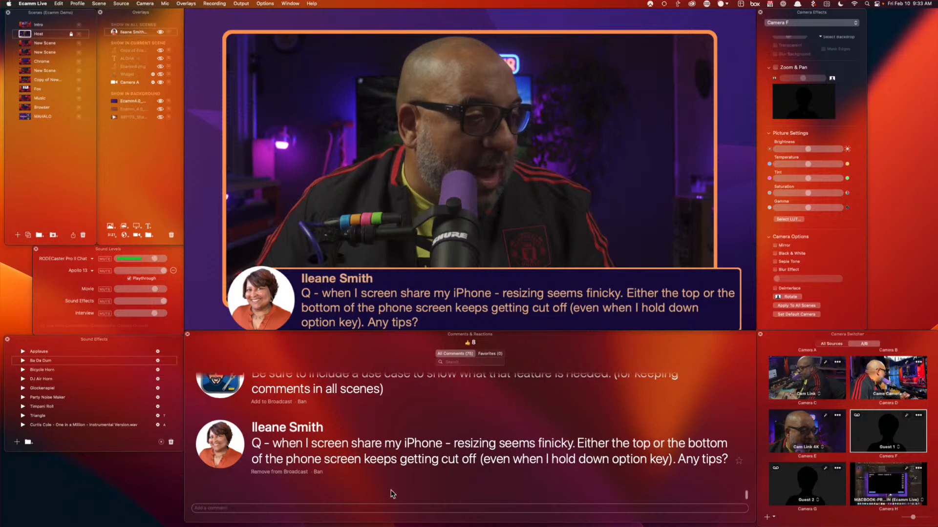
pyautogui.scroll(2, 850, 425)
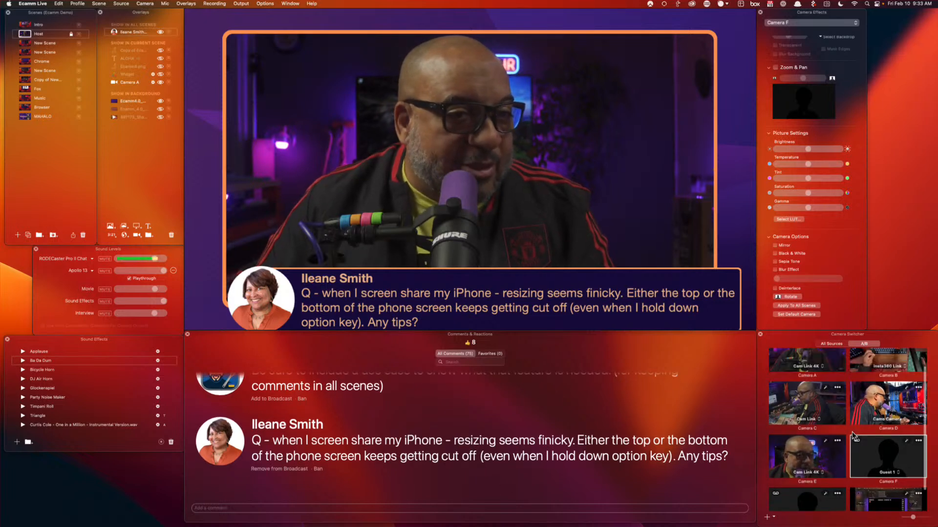
pyautogui.click(885, 403)
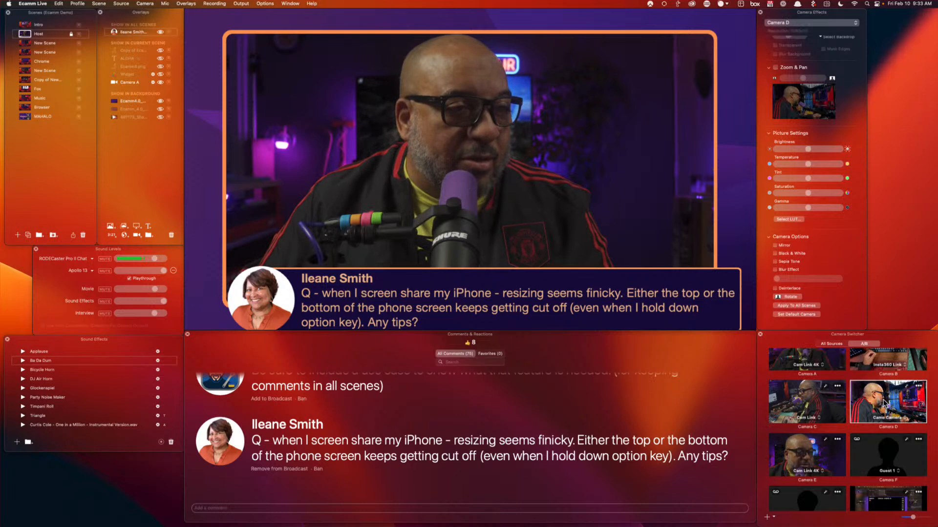
pyautogui.click(226, 436)
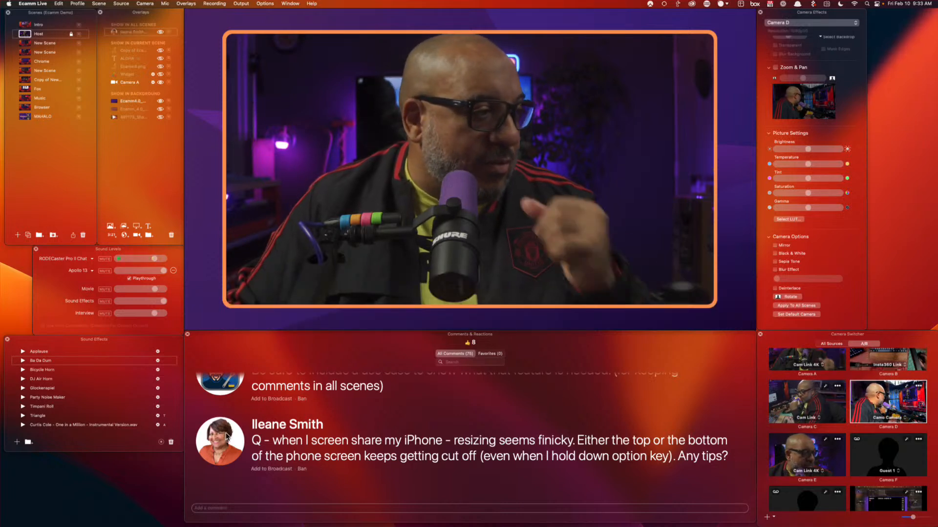
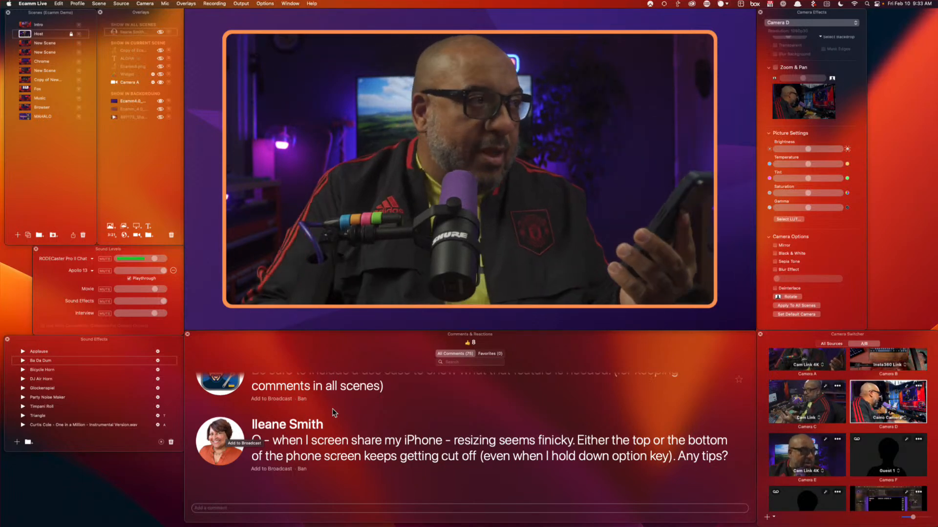
# Add a picture-in-picture overlay with a Tall (9:16) shape showing the MURASAKI (Display) source
pyautogui.click(136, 235)
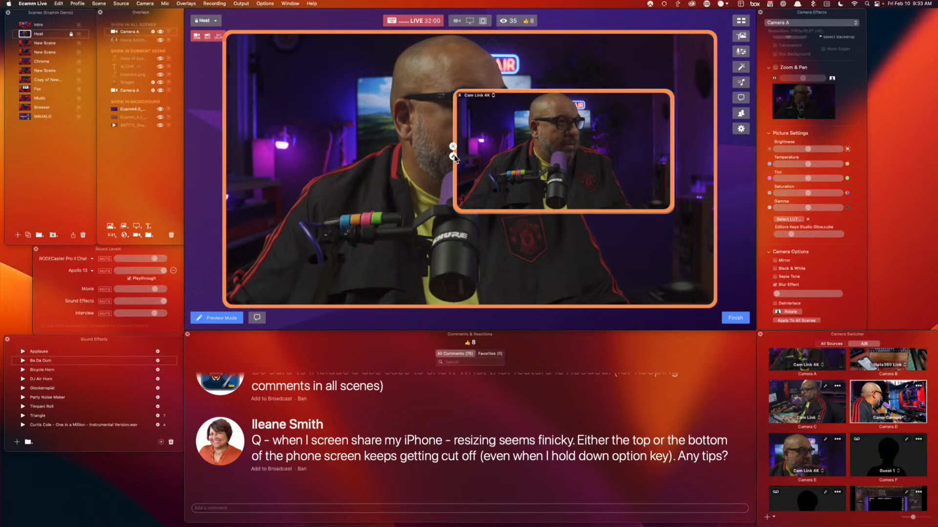
pyautogui.click(453, 156)
pyautogui.click(413, 143)
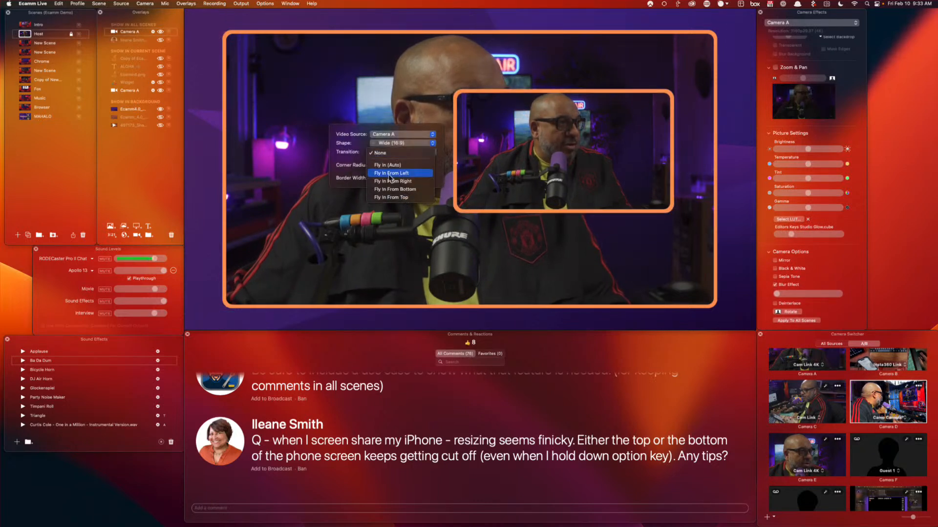
pyautogui.click(407, 146)
pyautogui.click(406, 147)
pyautogui.click(403, 188)
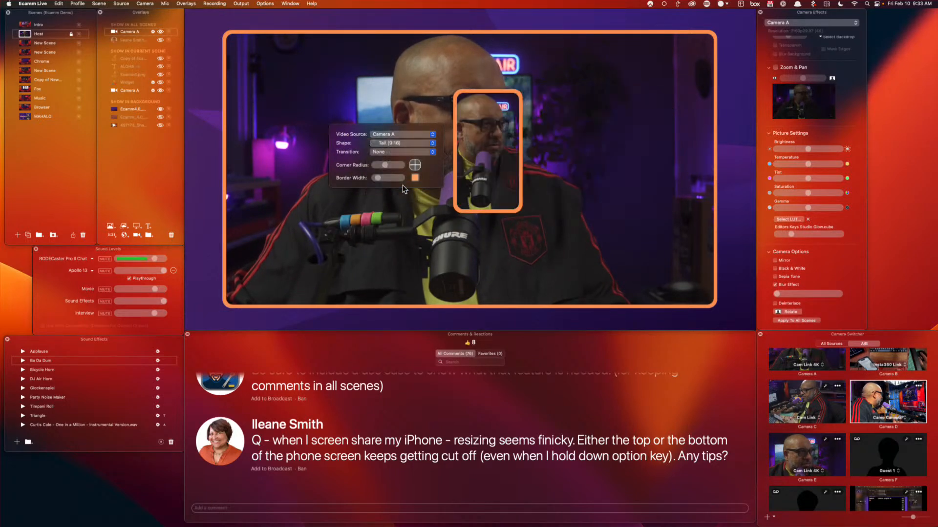
pyautogui.click(403, 134)
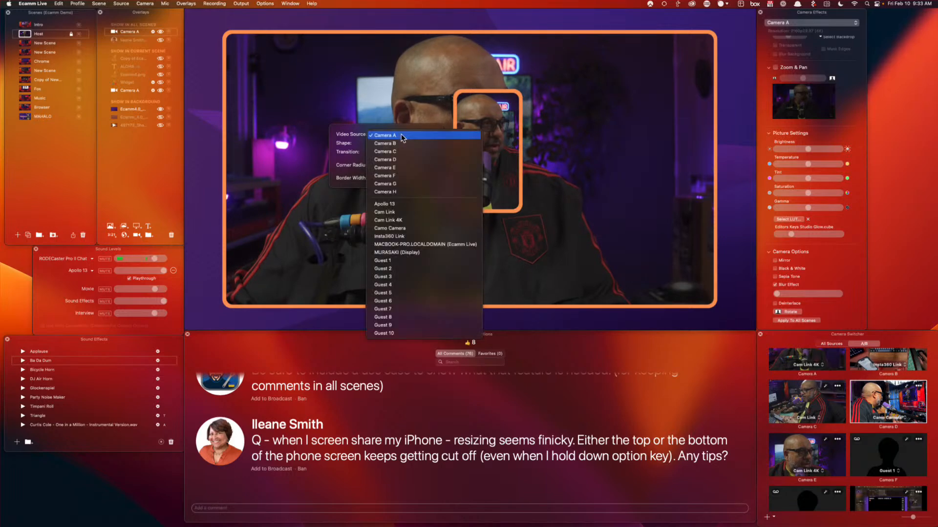
pyautogui.click(432, 252)
# Move the phone overlay right of the host and give it a thin orange border
pyautogui.moveTo(494, 173); pyautogui.dragTo(619, 187)
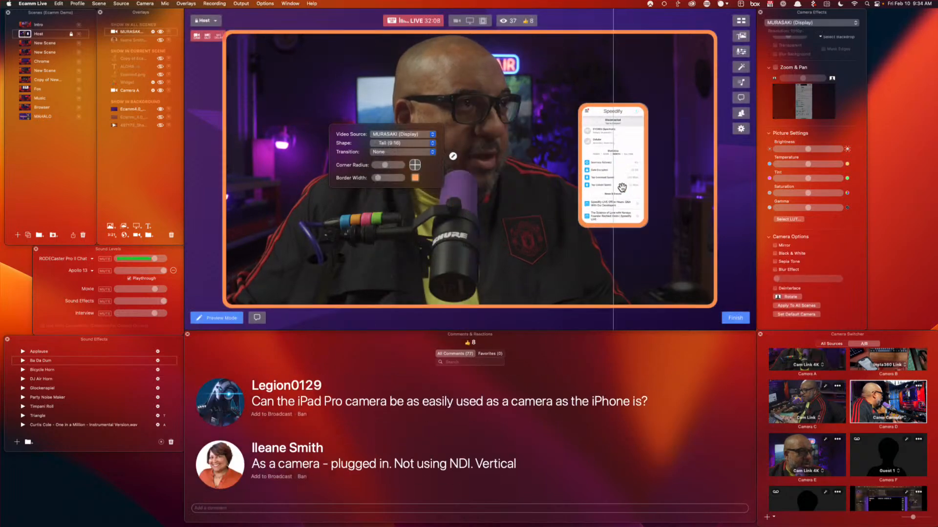
pyautogui.click(577, 171)
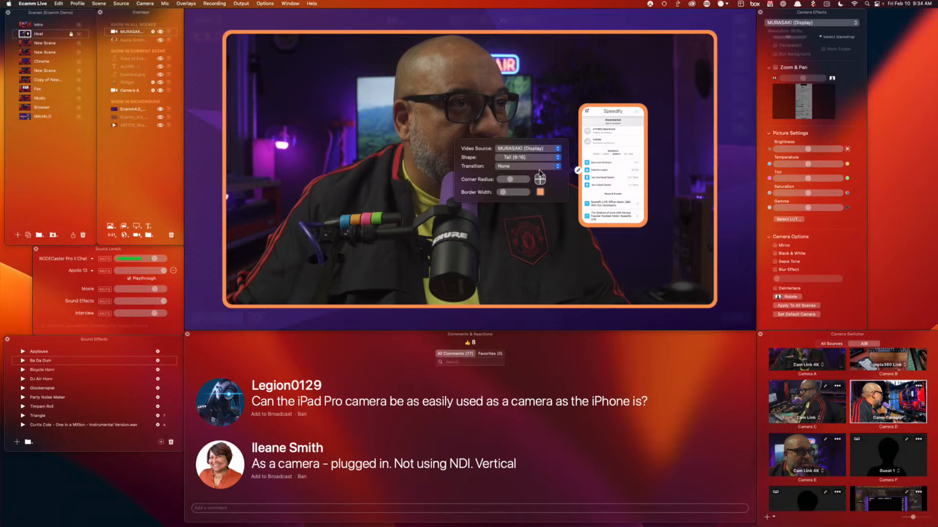
pyautogui.moveTo(503, 192)
pyautogui.mouseDown()
pyautogui.moveTo(515, 193)
pyautogui.moveTo(490, 193)
pyautogui.mouseUp()
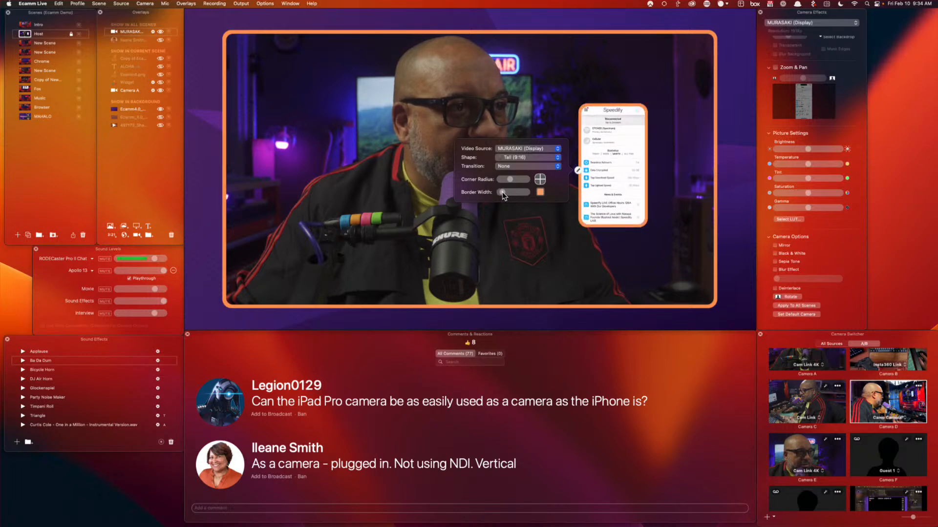
pyautogui.moveTo(501, 192); pyautogui.dragTo(494, 181)
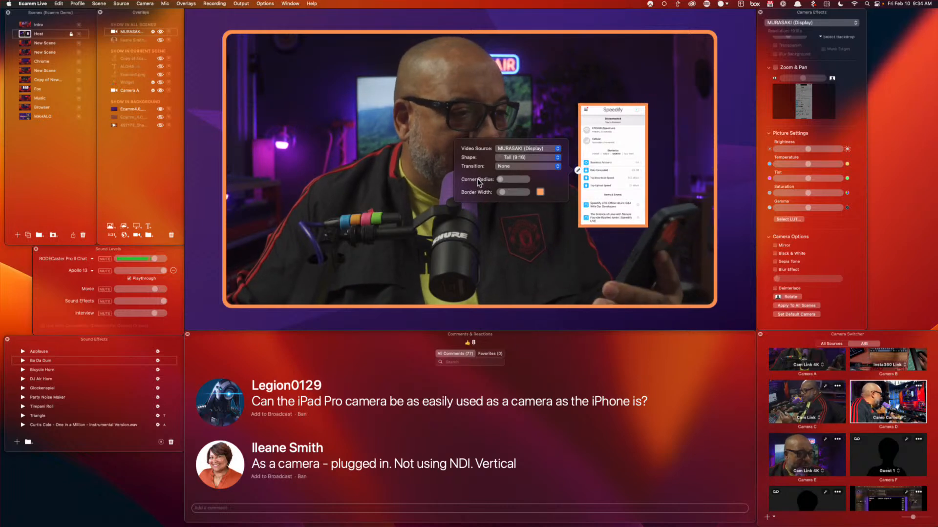
pyautogui.moveTo(608, 117)
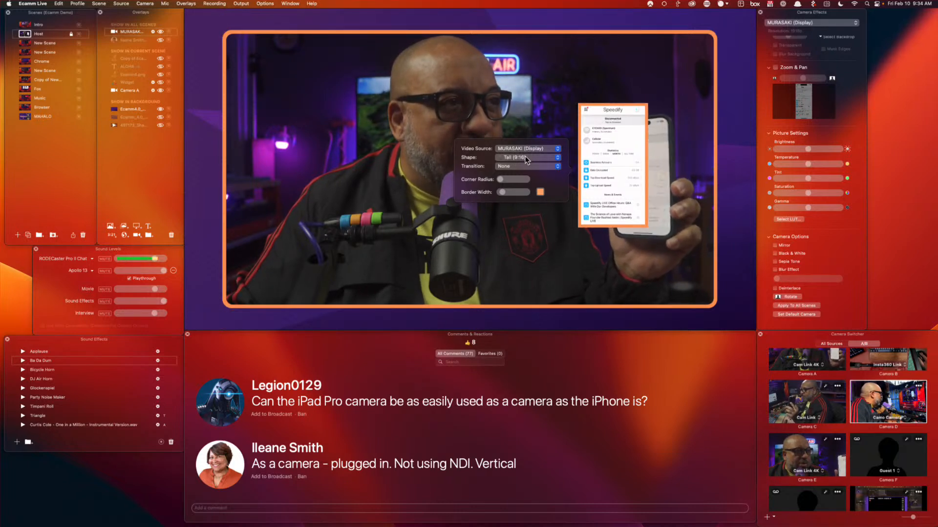
pyautogui.click(525, 160)
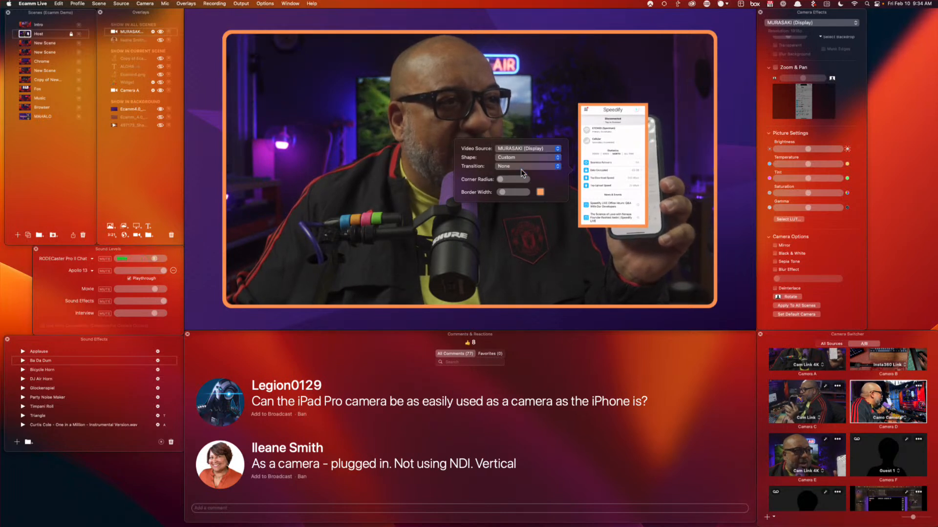
# Resize the phone overlay and move it into the preview's top-right corner
pyautogui.moveTo(583, 221)
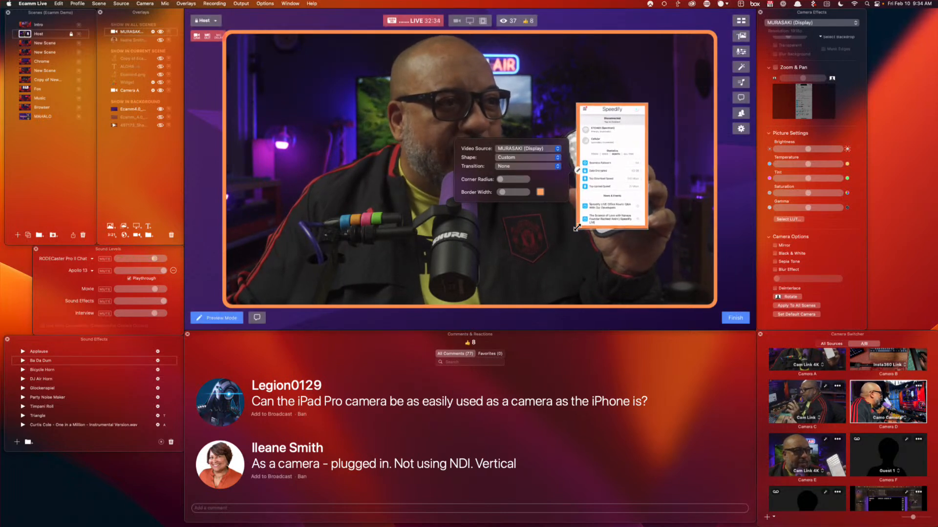
pyautogui.moveTo(577, 227); pyautogui.dragTo(577, 214)
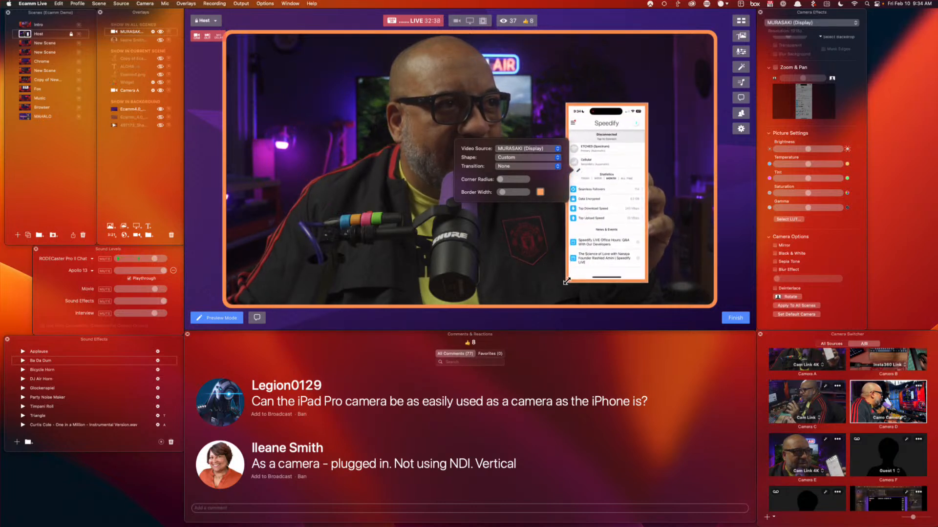
pyautogui.moveTo(565, 285); pyautogui.dragTo(562, 285)
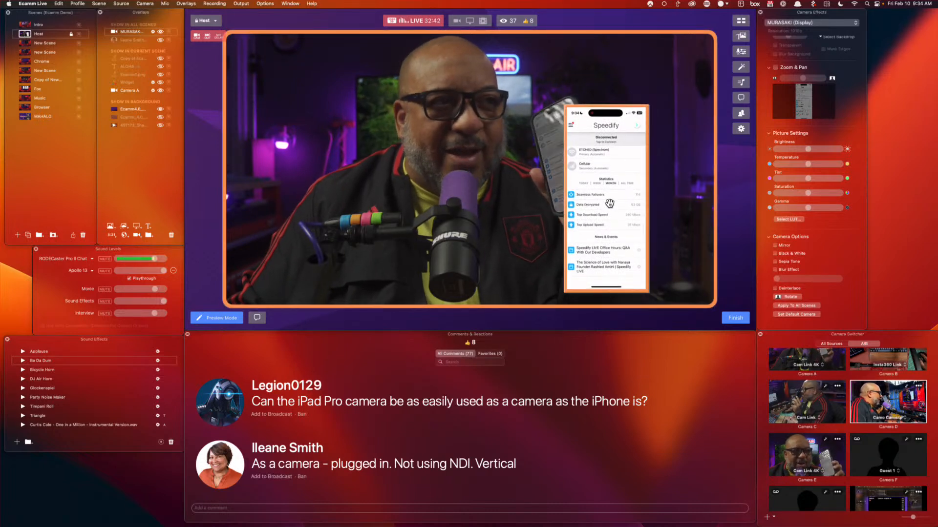
pyautogui.moveTo(607, 201); pyautogui.dragTo(669, 147)
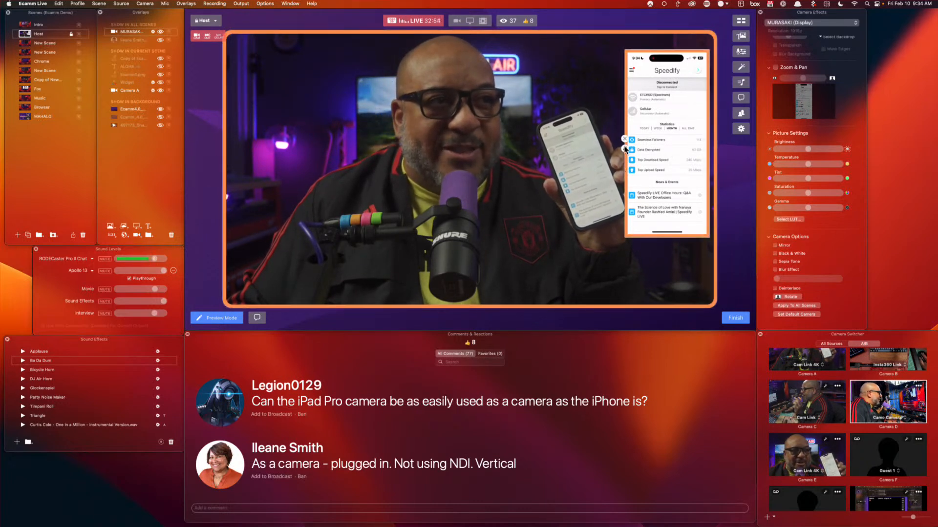
# Set the phone overlay to no transition and a Tall (9:16) shape
pyautogui.click(624, 149)
pyautogui.click(581, 145)
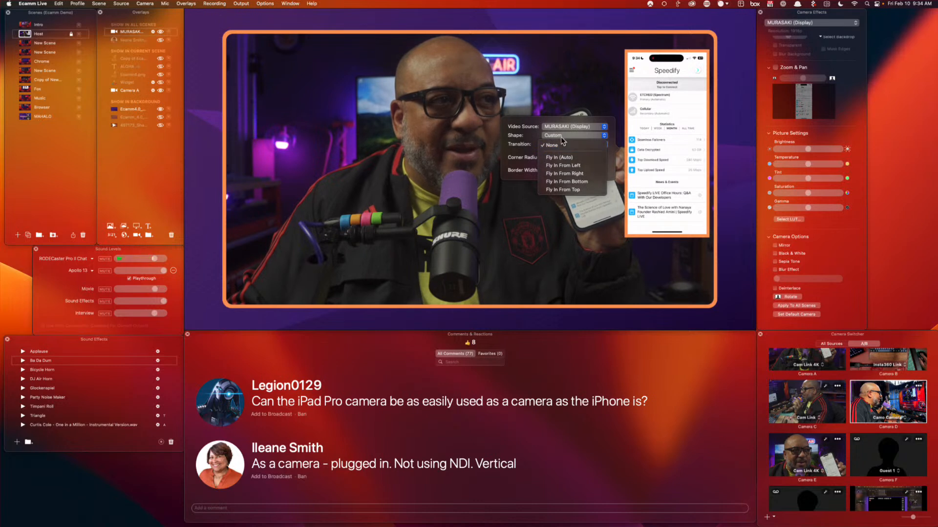
pyautogui.click(562, 143)
pyautogui.click(569, 133)
pyautogui.click(562, 105)
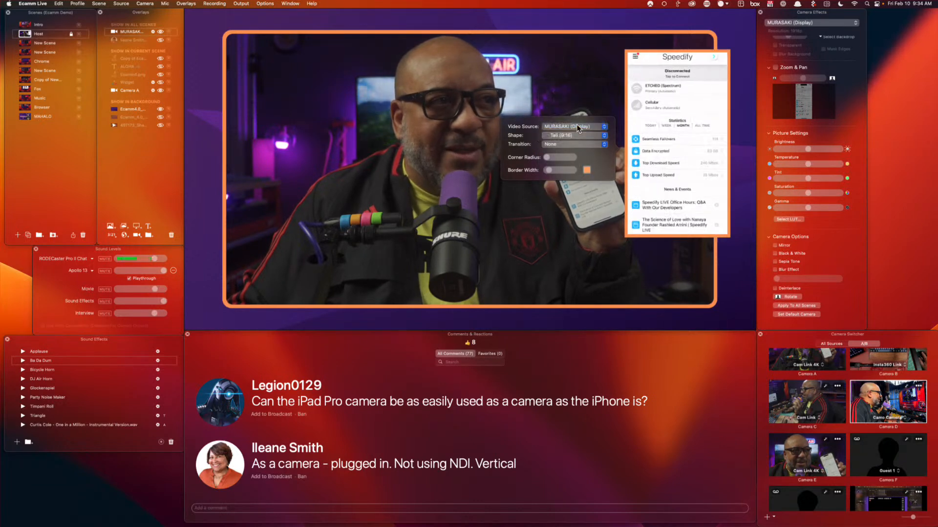
pyautogui.click(643, 190)
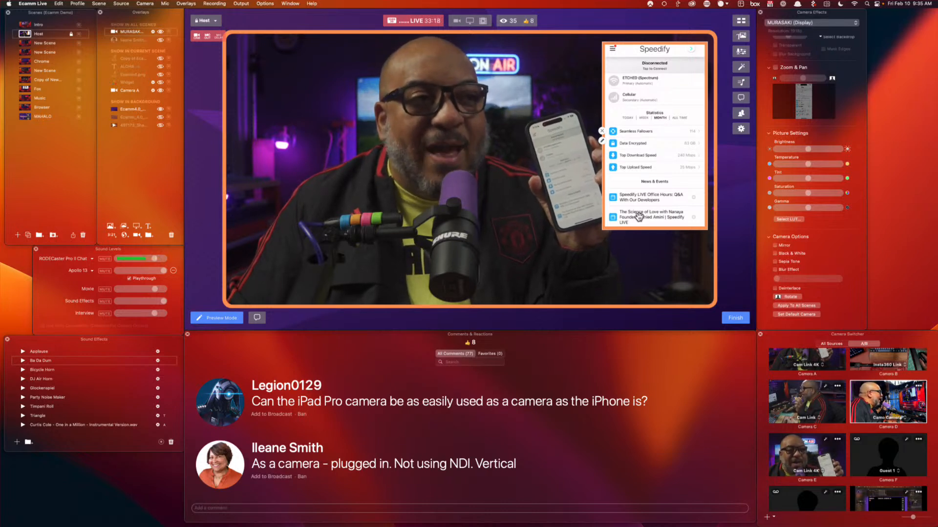
# Switch the MURASAKI (Display) overlay to a taller Custom shape, then remove it from the scene
pyautogui.click(603, 142)
pyautogui.click(556, 119)
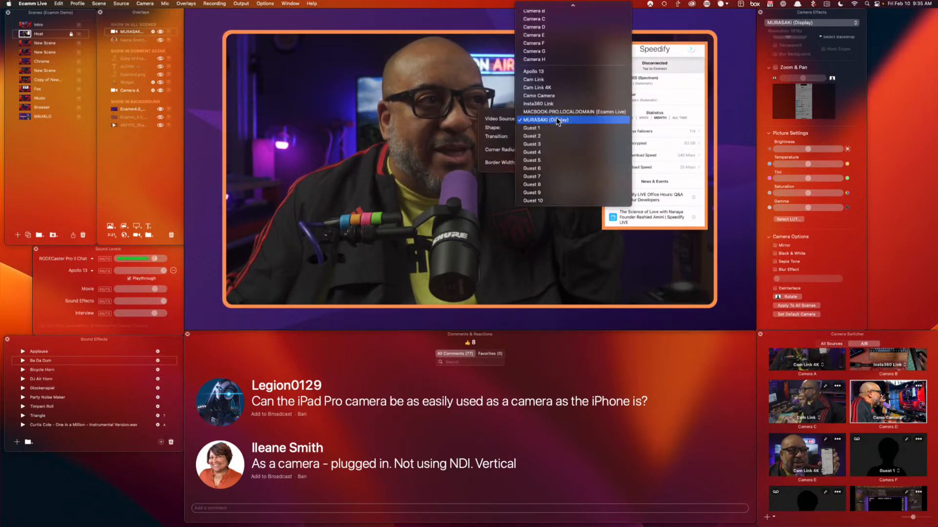
pyautogui.click(557, 120)
pyautogui.click(548, 129)
pyautogui.click(546, 141)
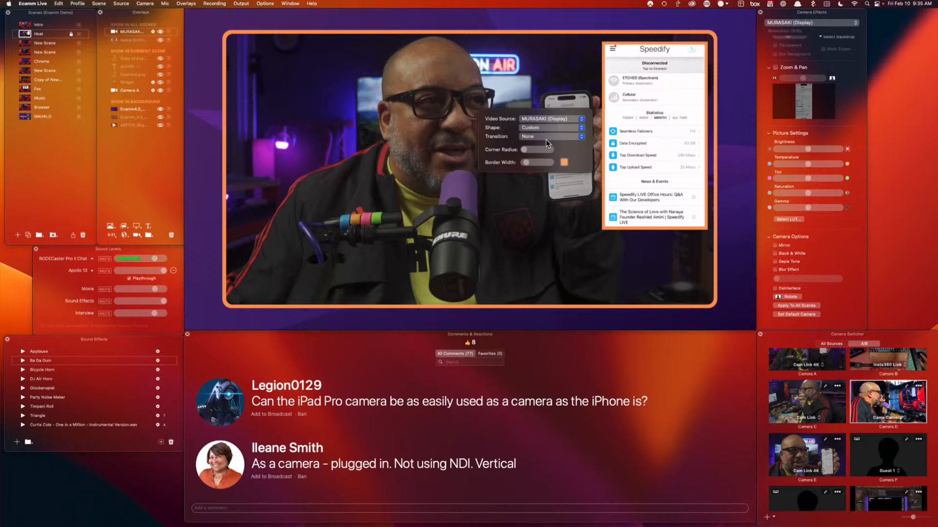
pyautogui.moveTo(601, 227); pyautogui.dragTo(595, 284)
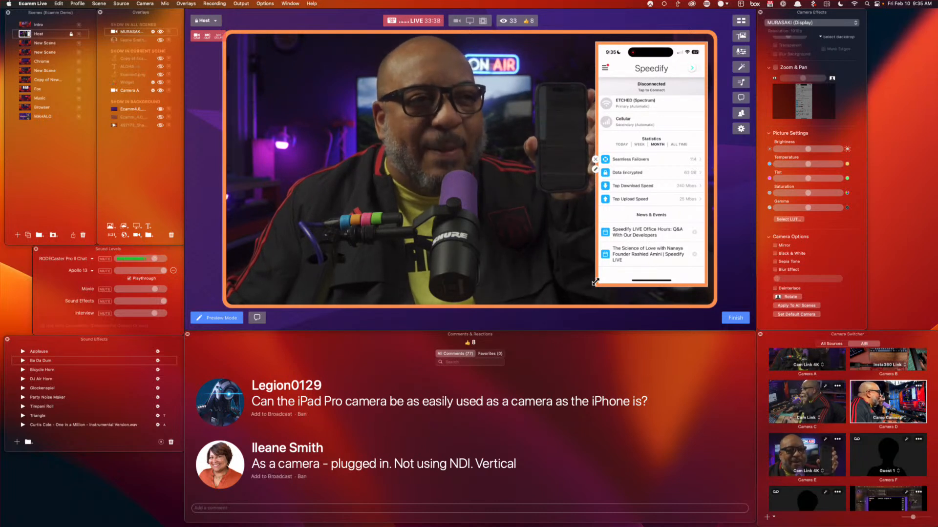
pyautogui.click(596, 160)
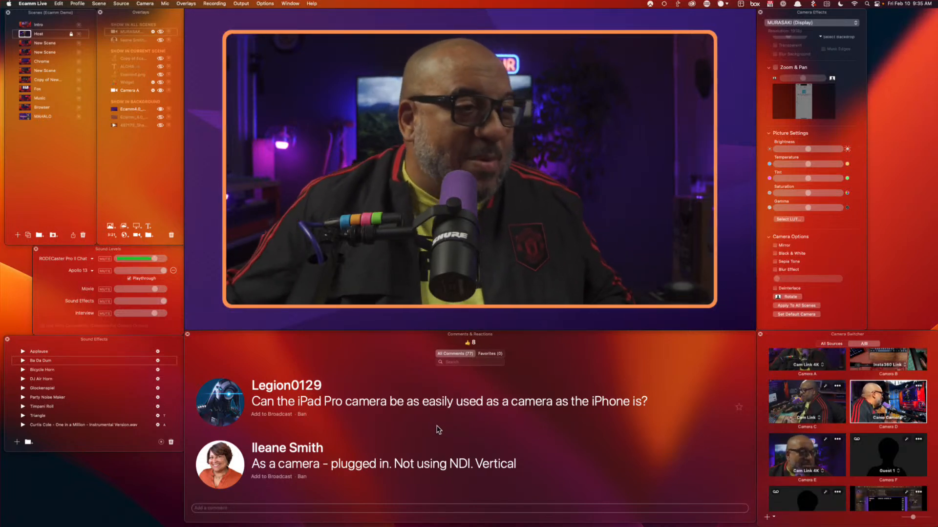
# Show the viewer's iPad Pro camera question on air as a lower-third
pyautogui.click(227, 405)
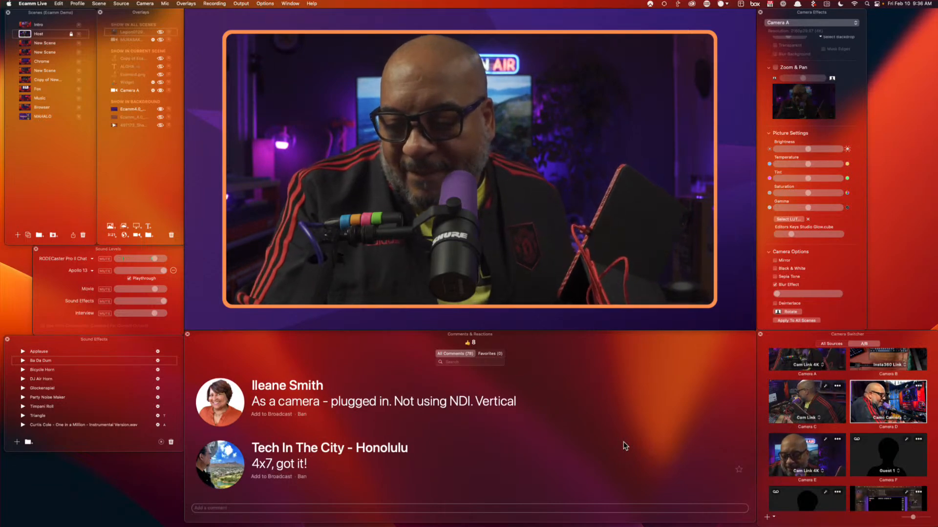
# Add a new Camera A picture-in-picture overlay to the Host scene
pyautogui.moveTo(234, 97)
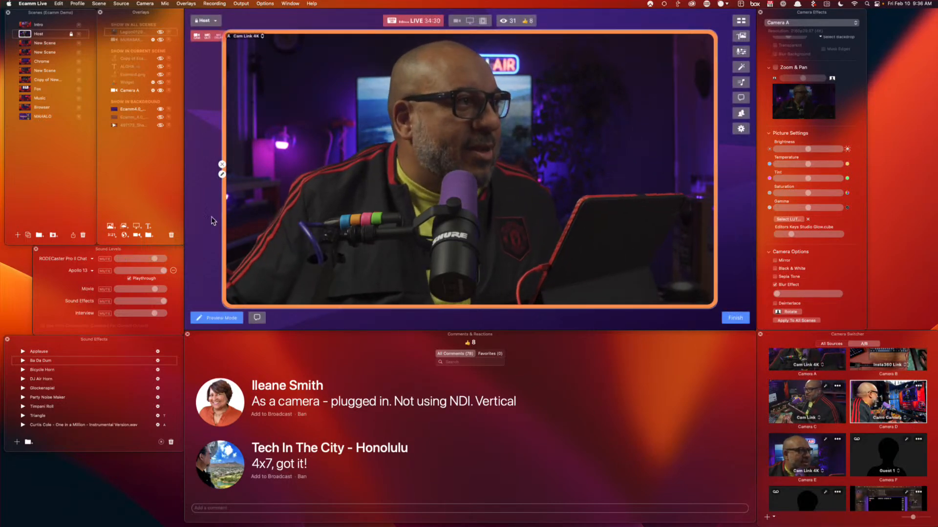
pyautogui.click(136, 235)
pyautogui.moveTo(349, 195)
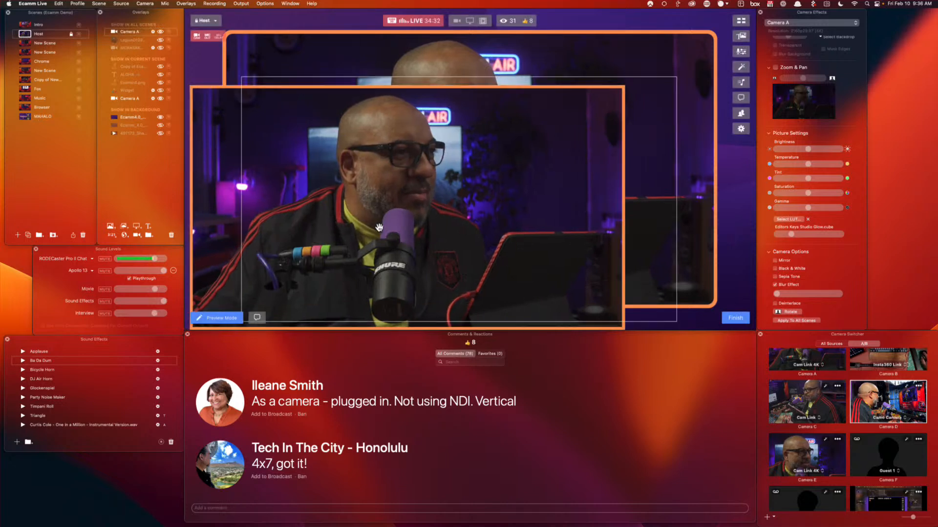
pyautogui.click(301, 178)
pyautogui.click(264, 157)
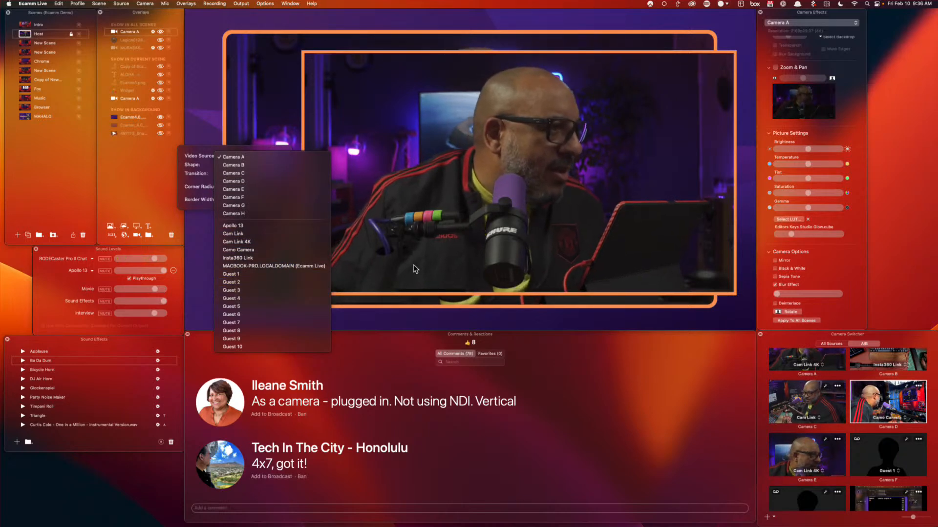
pyautogui.click(454, 236)
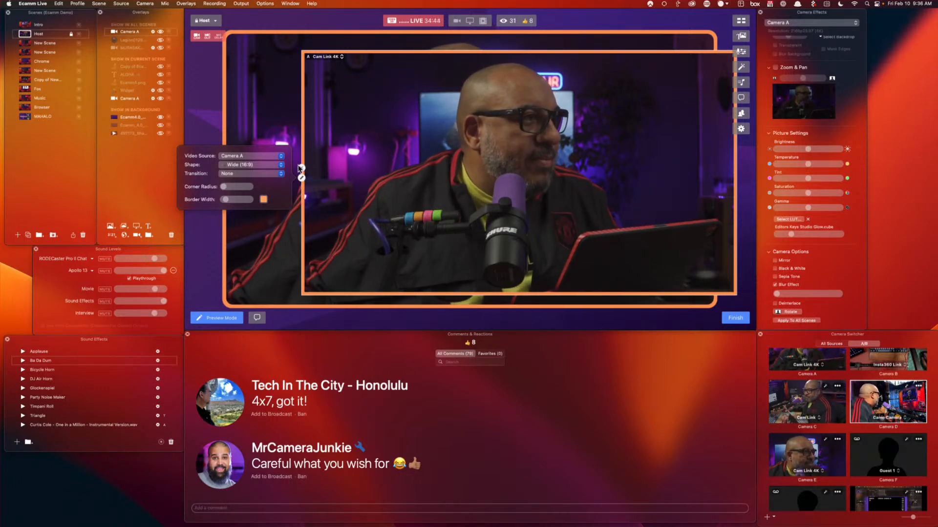
pyautogui.click(265, 155)
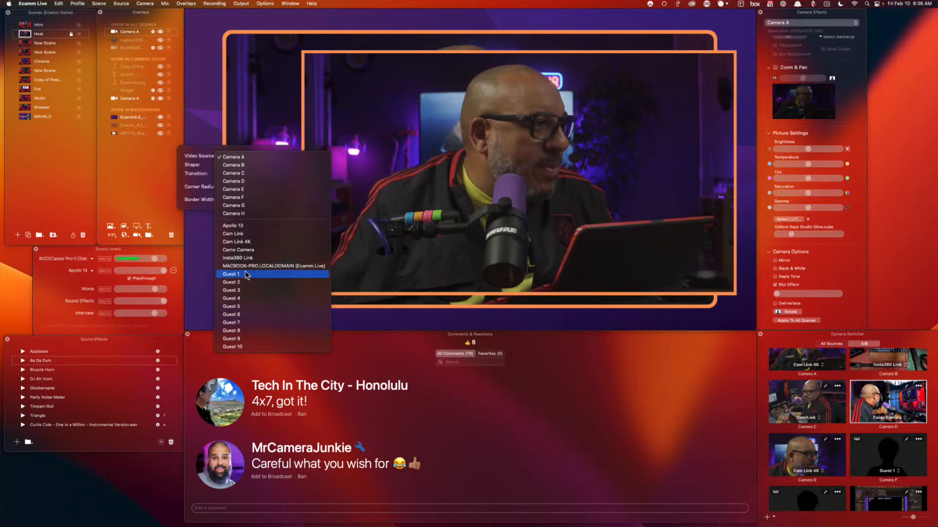
pyautogui.click(209, 224)
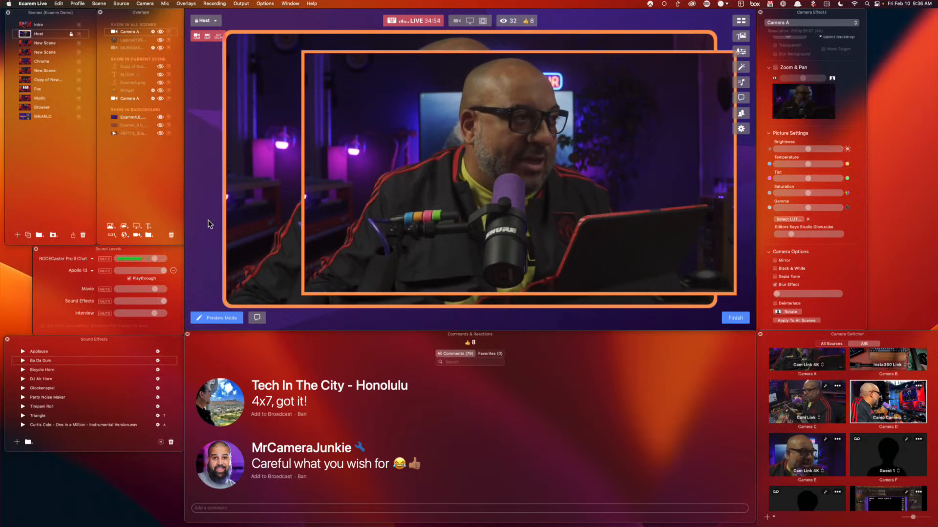
# Change the inset overlay's video source from Camera A to iPad (50)
pyautogui.click(301, 178)
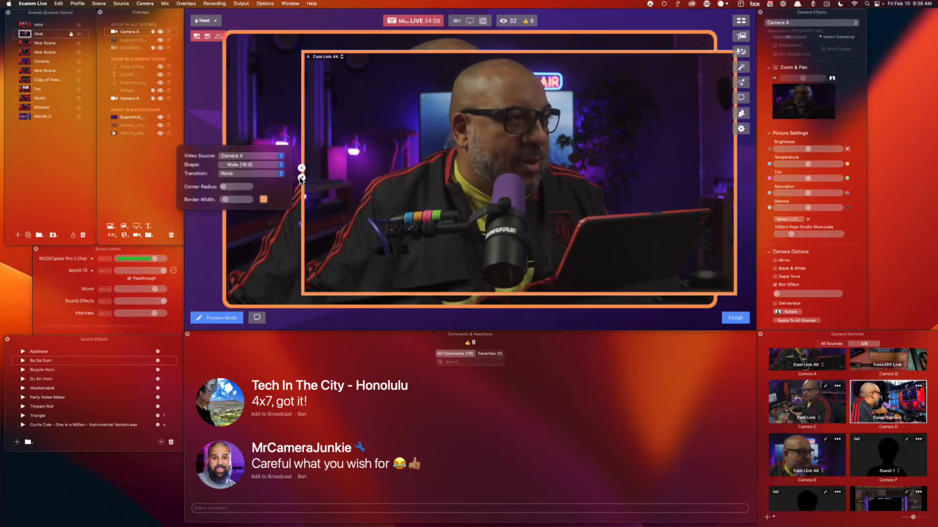
pyautogui.click(265, 157)
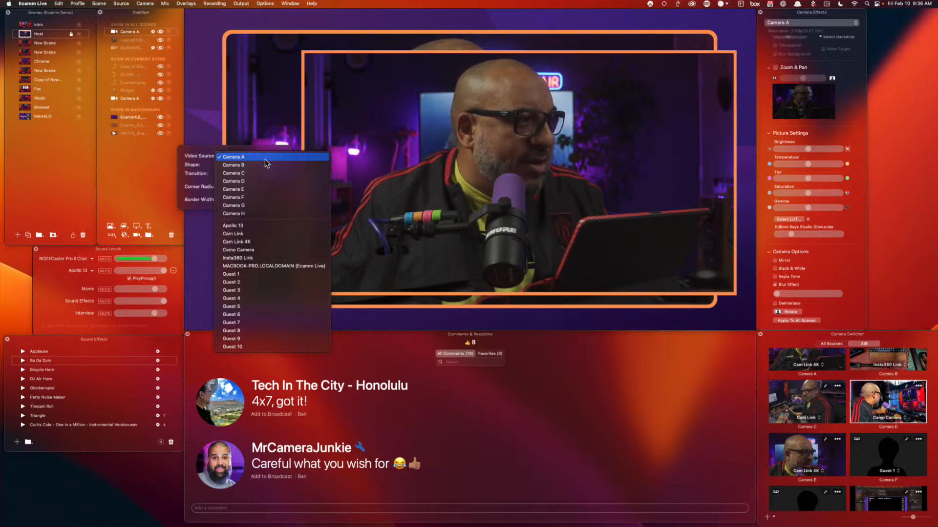
pyautogui.click(432, 216)
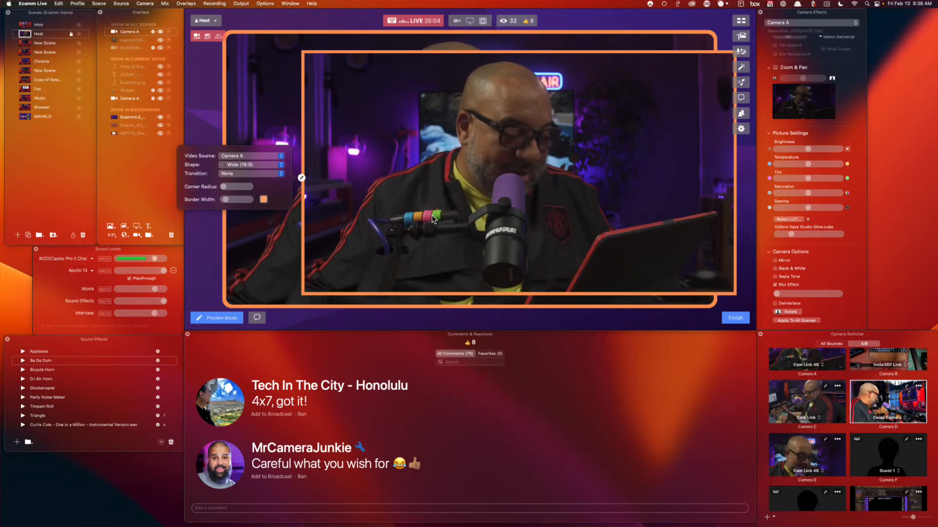
pyautogui.click(257, 155)
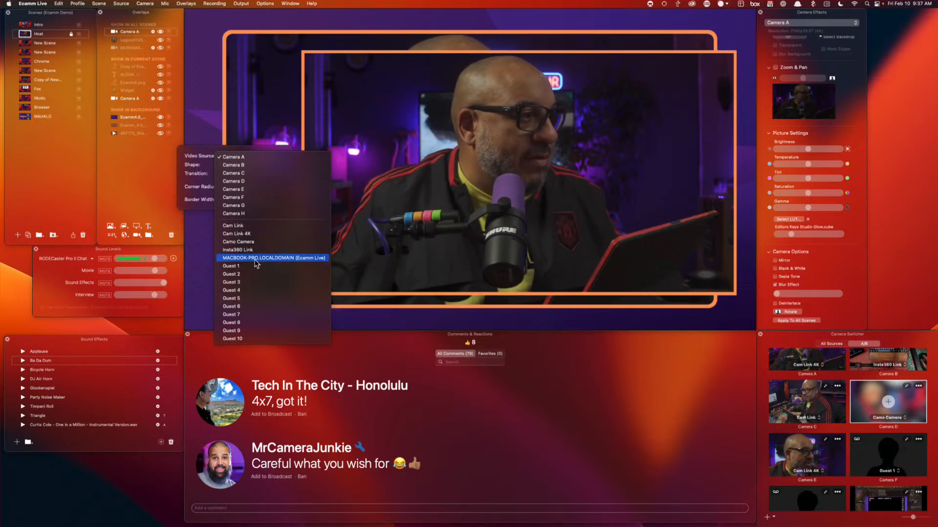
pyautogui.click(204, 154)
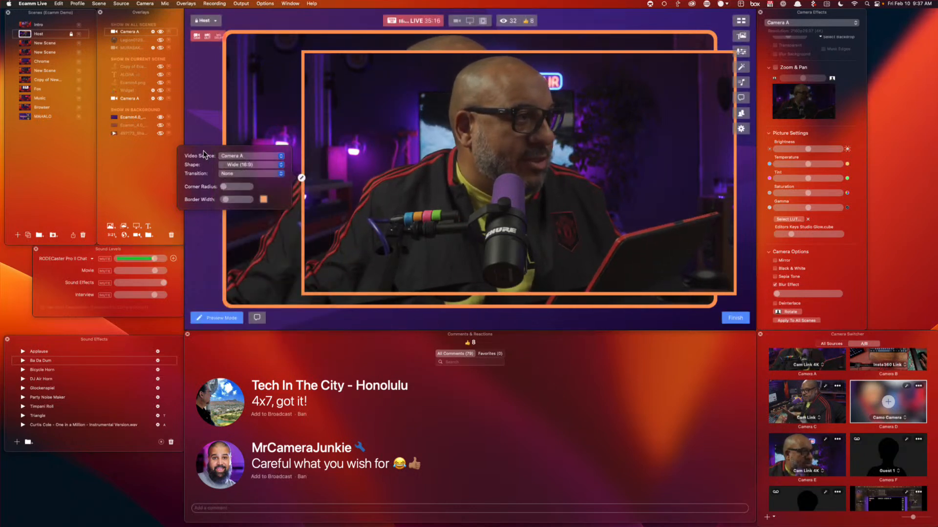
pyautogui.click(241, 155)
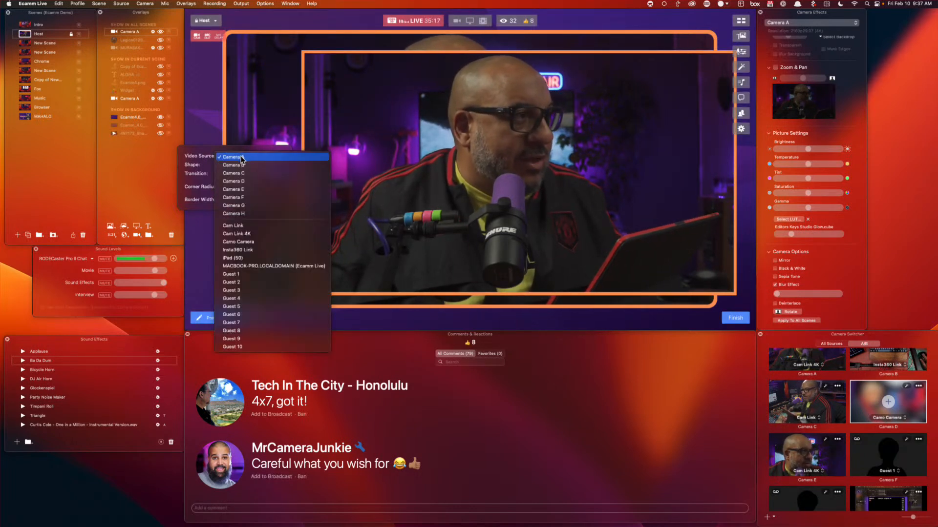
pyautogui.click(269, 258)
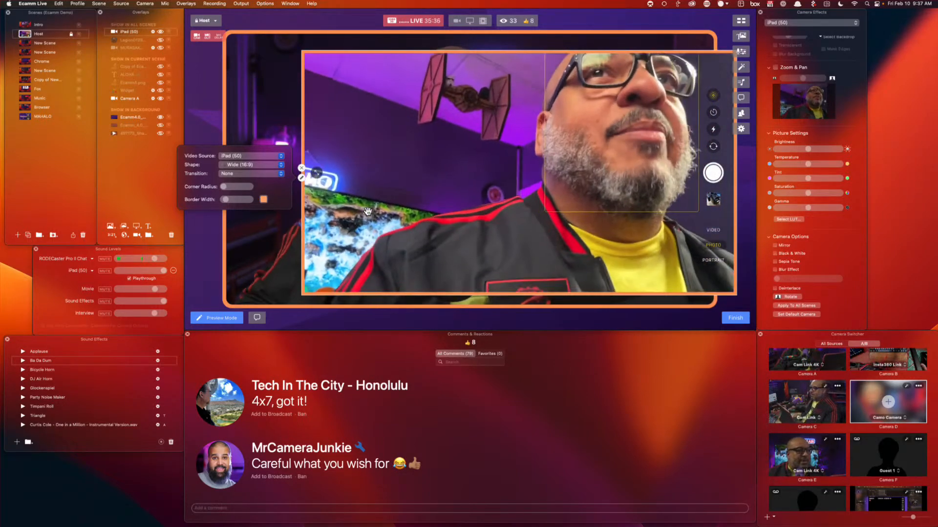
# Close the overlay settings panel to return to the live preview
pyautogui.click(301, 168)
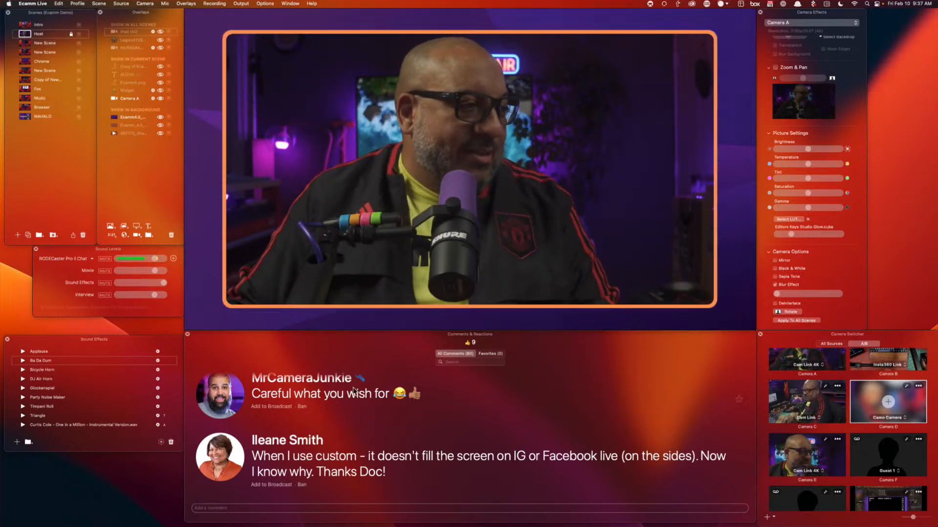
# Air the 'Careful what you wish for' comment, then the custom-size comment, then clear it
pyautogui.click(282, 407)
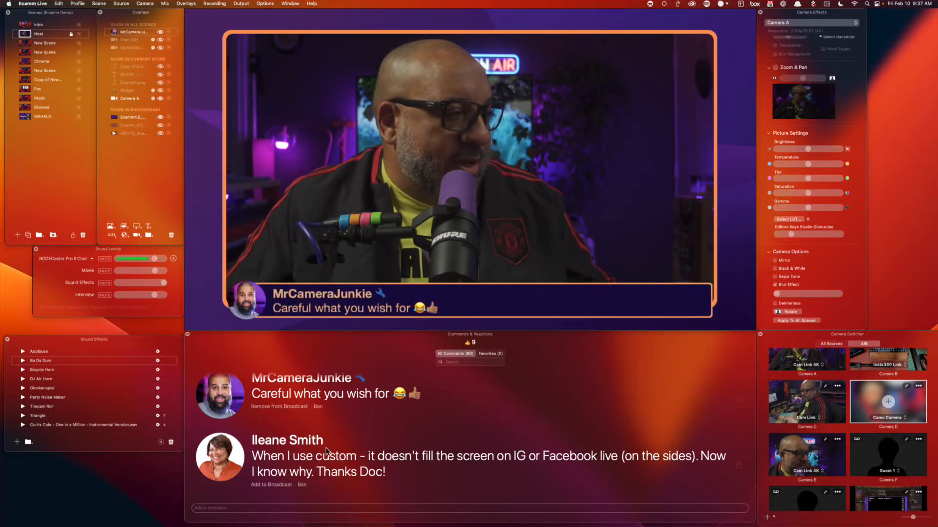
pyautogui.click(220, 454)
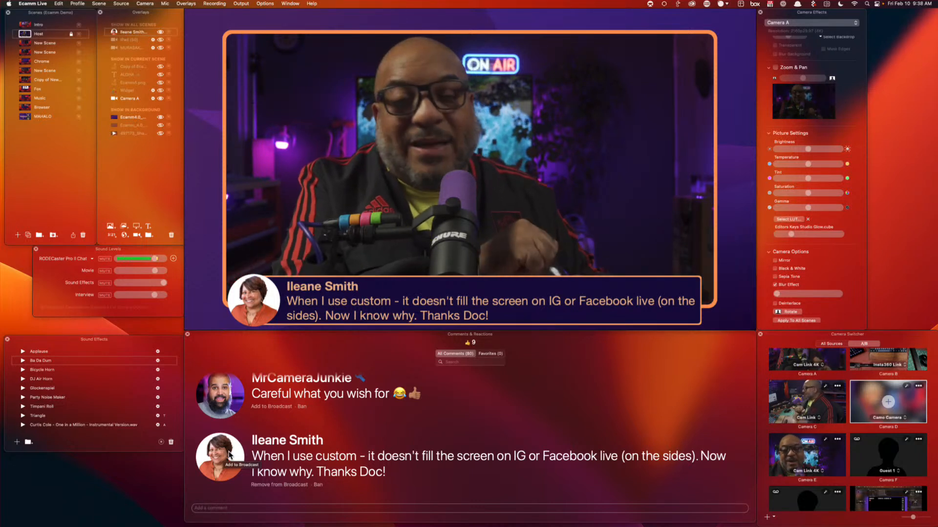
pyautogui.click(230, 455)
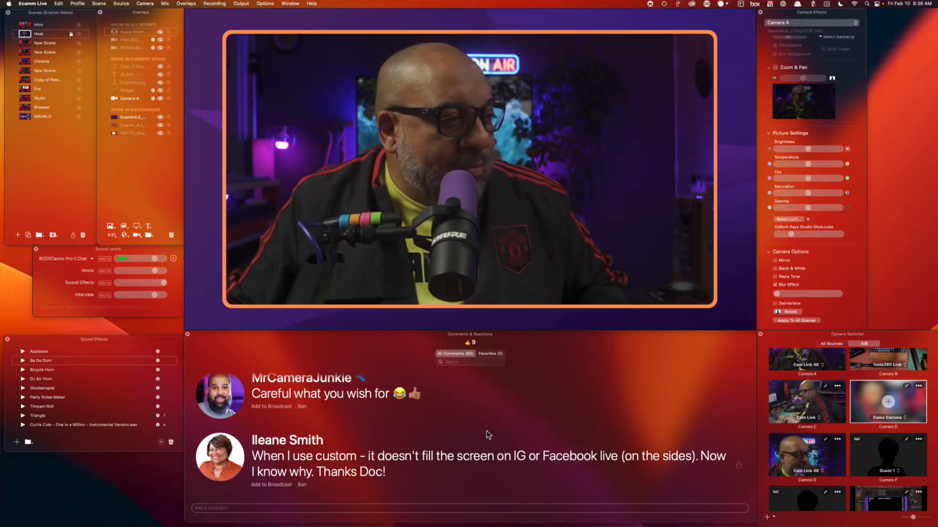
pyautogui.scroll(-5, 486, 435)
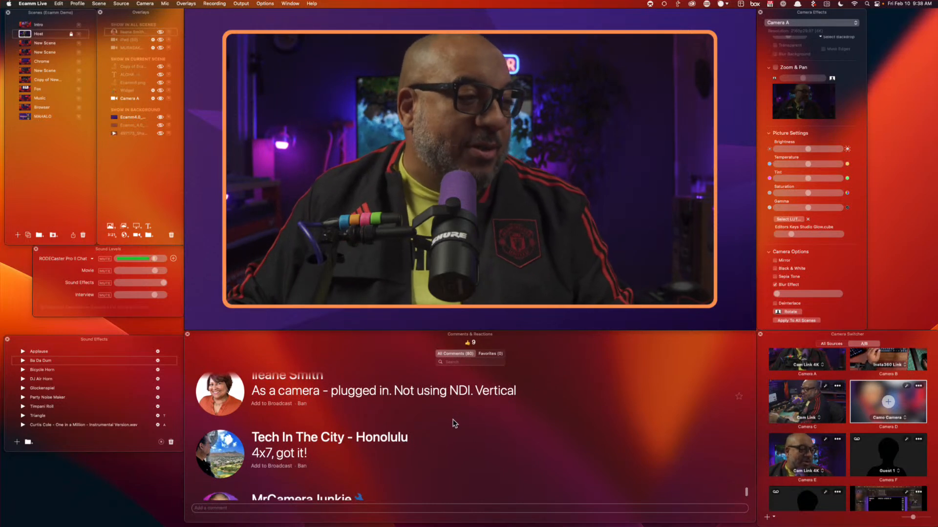
pyautogui.scroll(2, 454, 424)
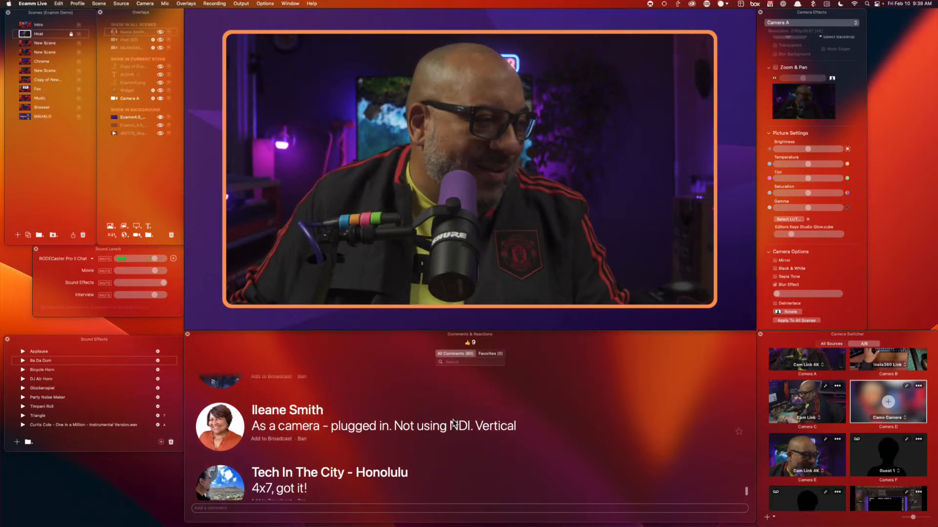
# Air the plugging-in-as-camera and 'Actually TRY it!!!' comments, then switch to the second New Scene
pyautogui.click(314, 426)
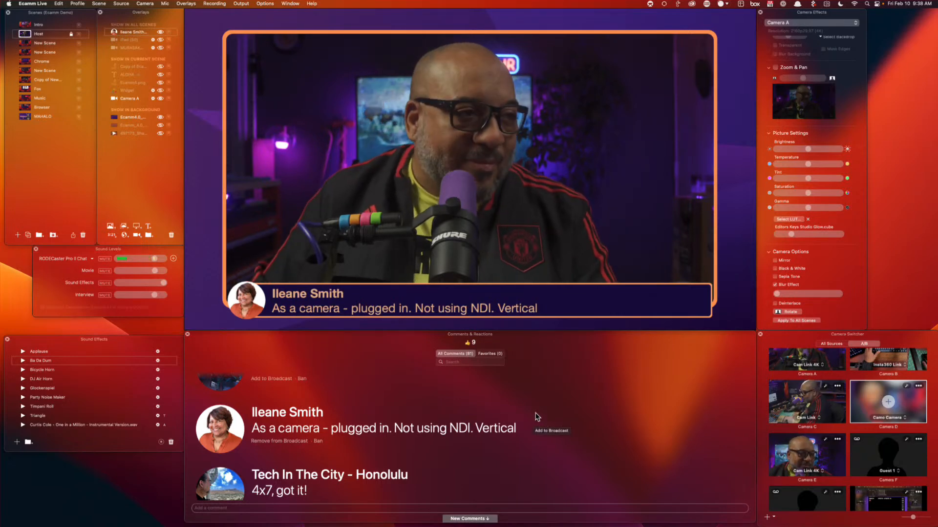
pyautogui.scroll(-5, 530, 425)
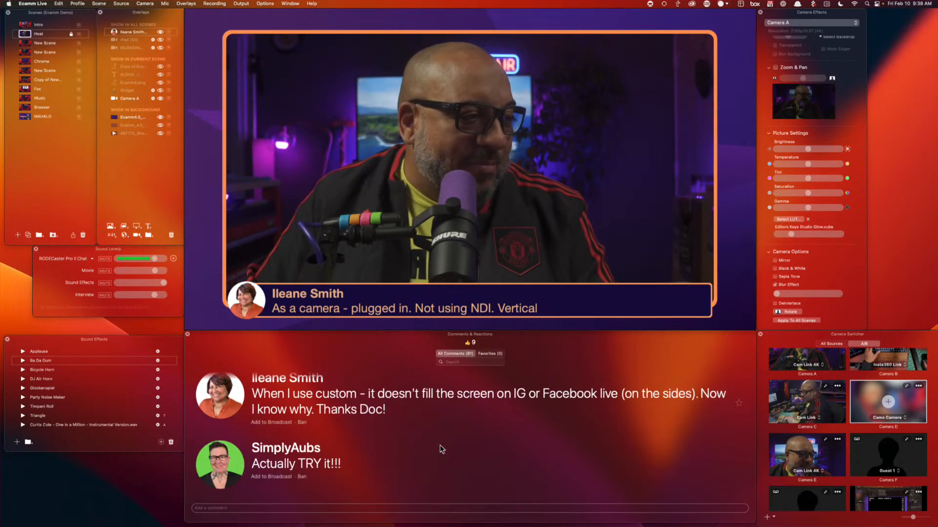
pyautogui.click(272, 477)
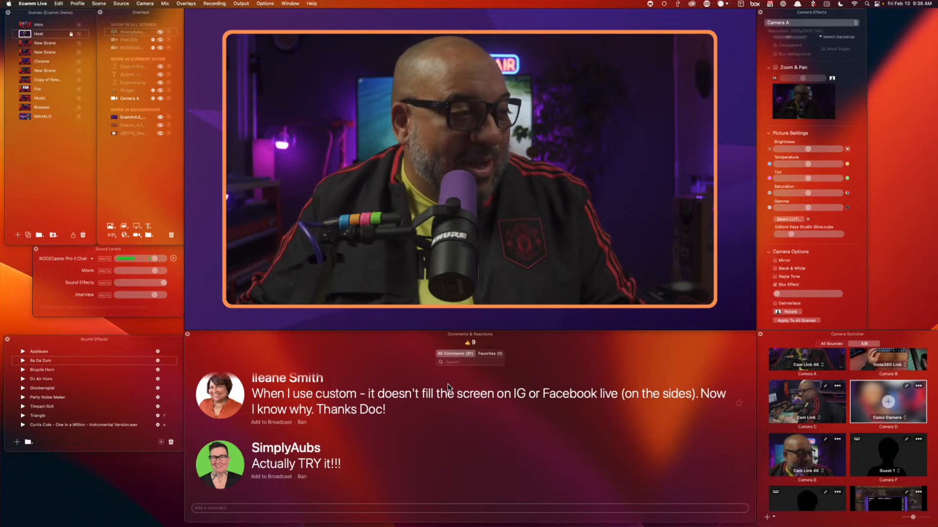
pyautogui.moveTo(257, 272)
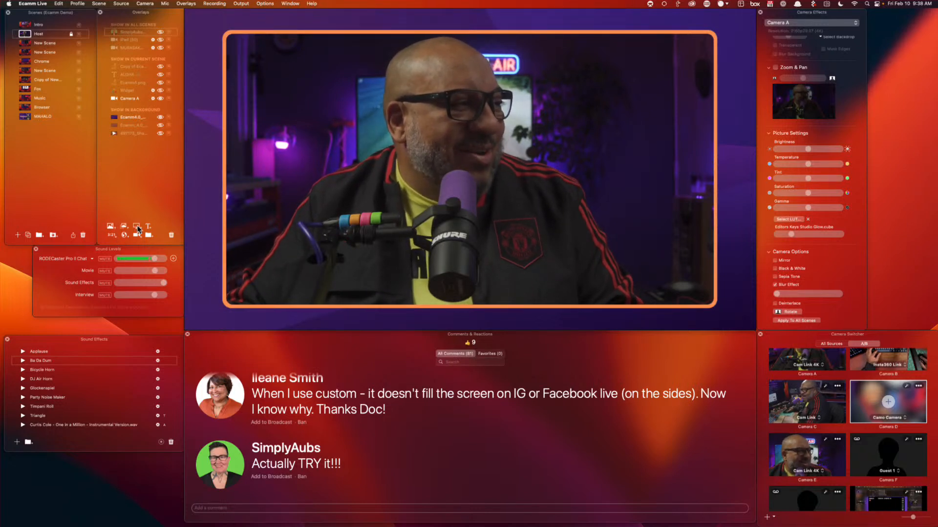
pyautogui.click(15, 52)
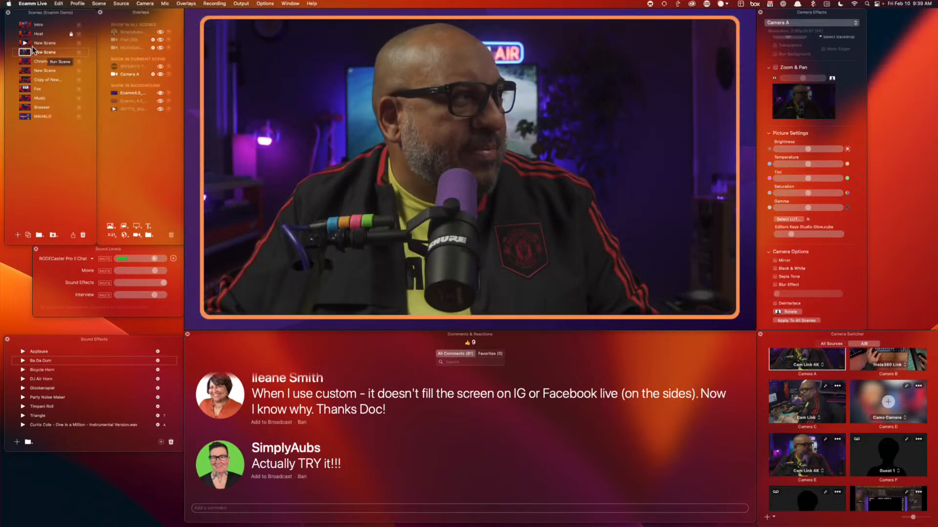
# In the first New Scene, replace the README share with a large top-right screen-share overlay
pyautogui.click(28, 43)
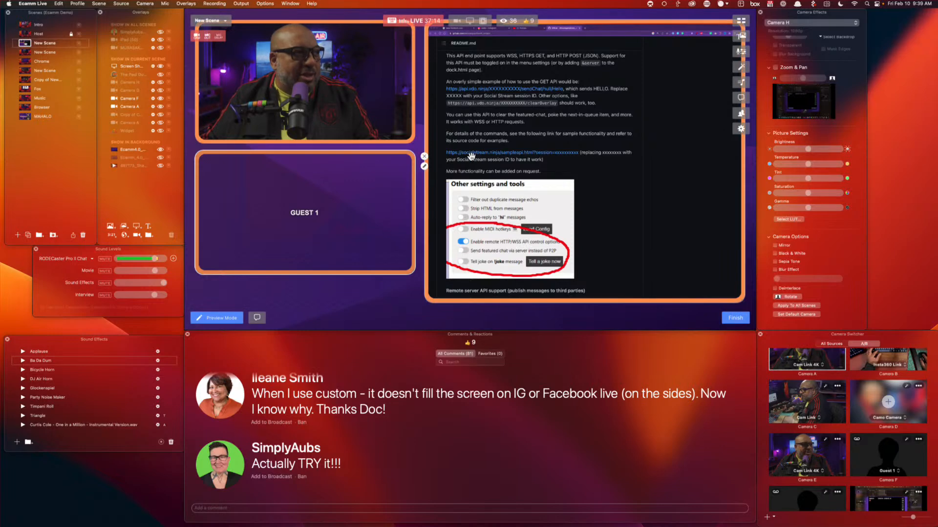
pyautogui.click(424, 156)
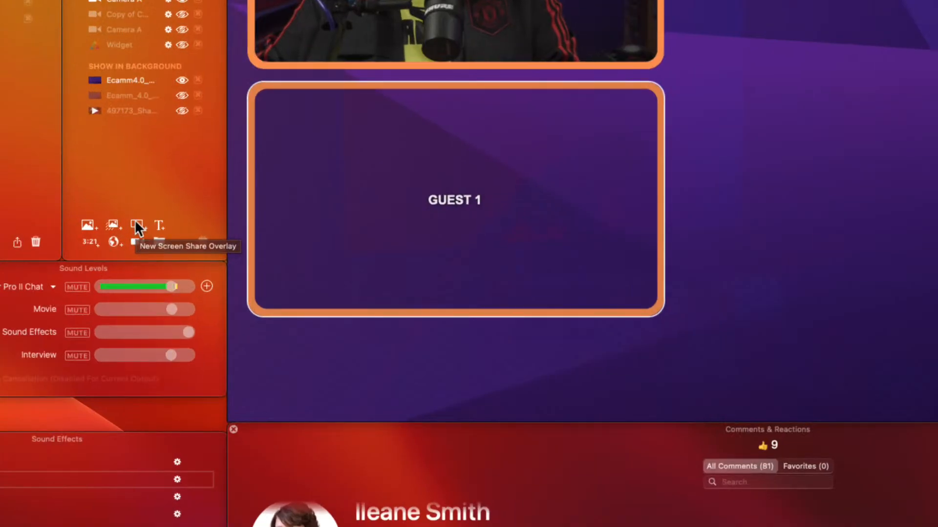
pyautogui.click(134, 221)
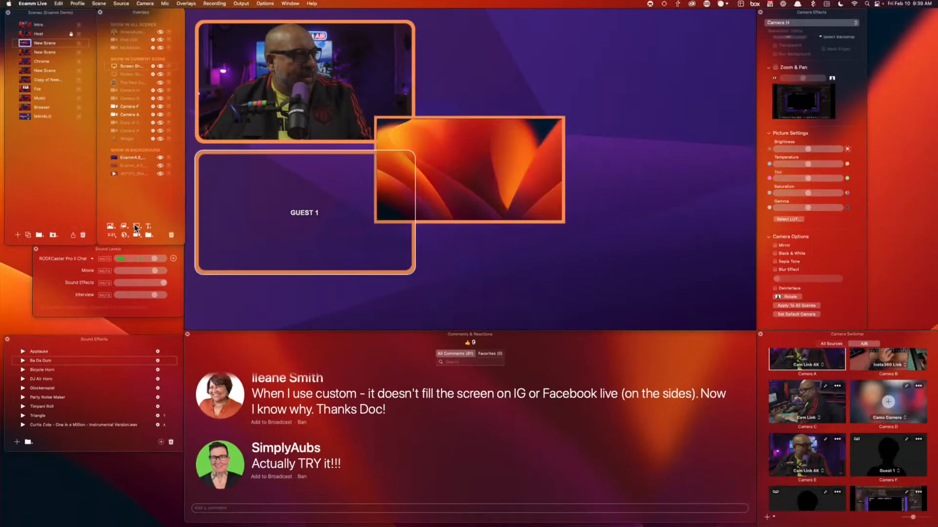
pyautogui.moveTo(459, 202); pyautogui.dragTo(640, 104)
pyautogui.moveTo(556, 127); pyautogui.dragTo(444, 304)
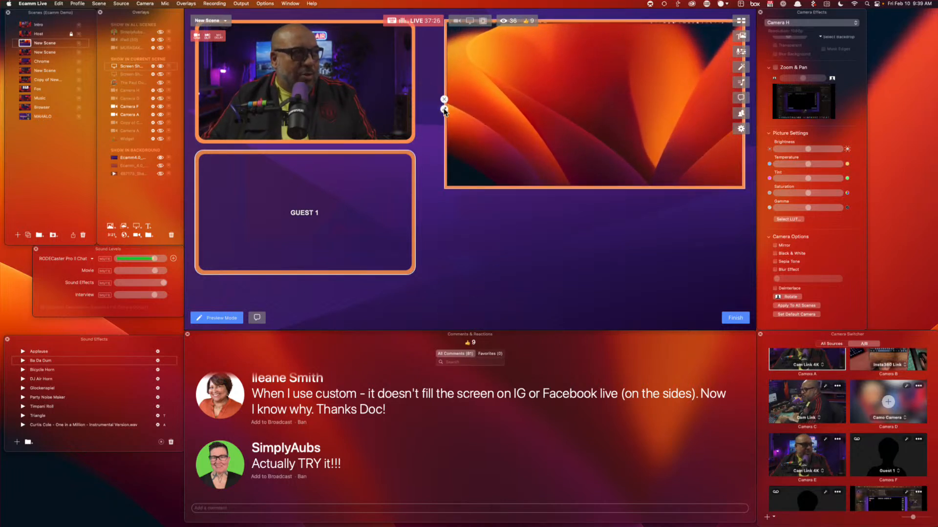
# Set the screen-share overlay to show the Stream Deck window
pyautogui.click(444, 110)
pyautogui.click(388, 73)
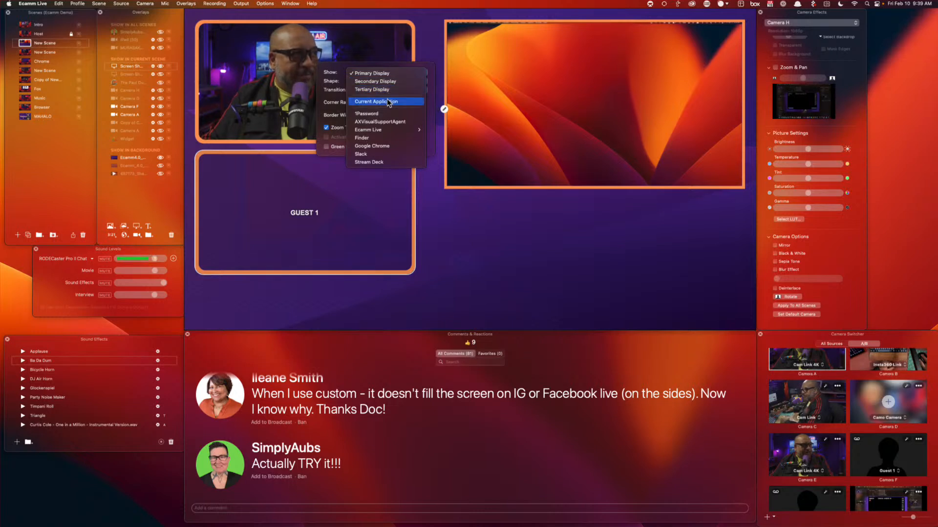
pyautogui.click(397, 161)
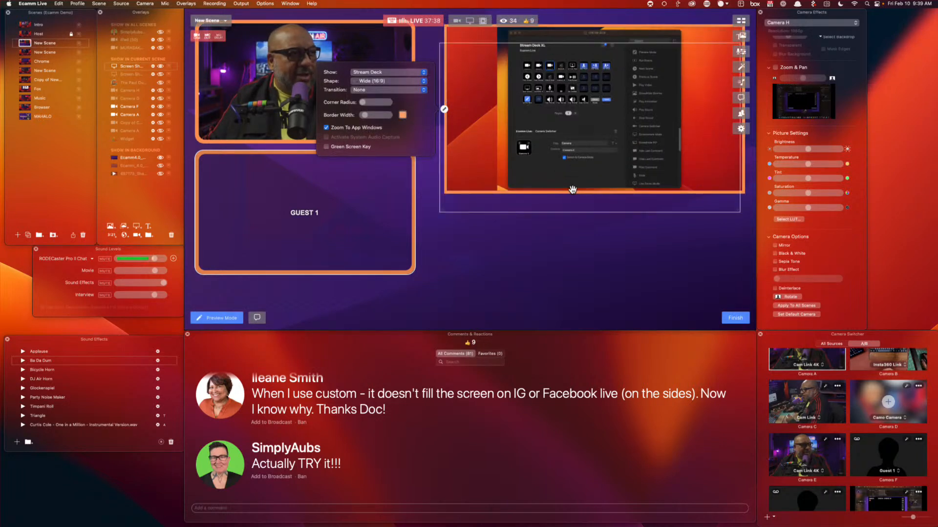
# Crop the Stream Deck share's edges and widen the overlay across the scene's right half
pyautogui.moveTo(573, 190); pyautogui.dragTo(578, 164)
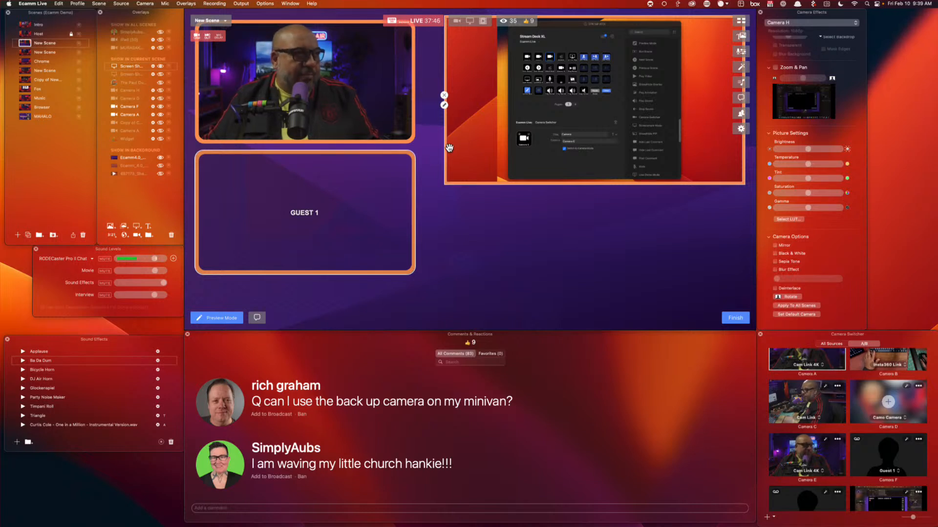
pyautogui.moveTo(445, 149); pyautogui.dragTo(508, 151)
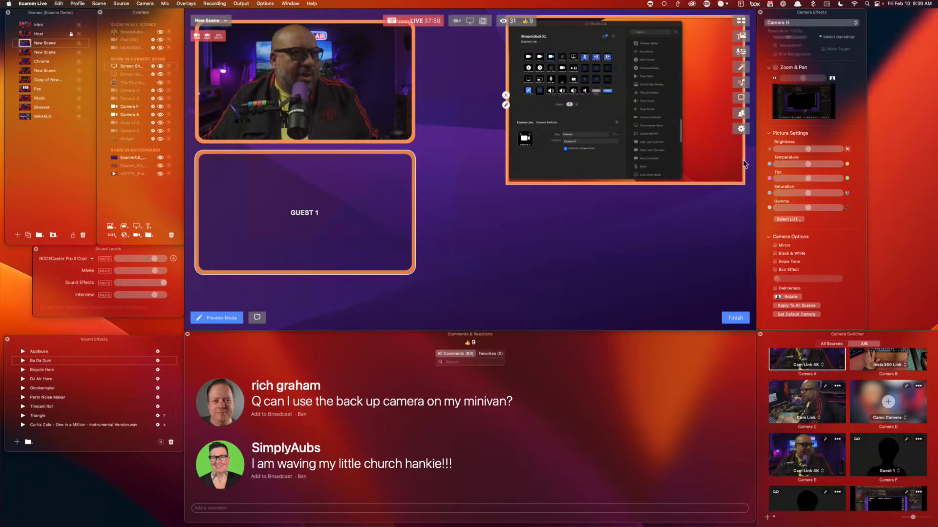
pyautogui.moveTo(741, 160); pyautogui.dragTo(686, 161)
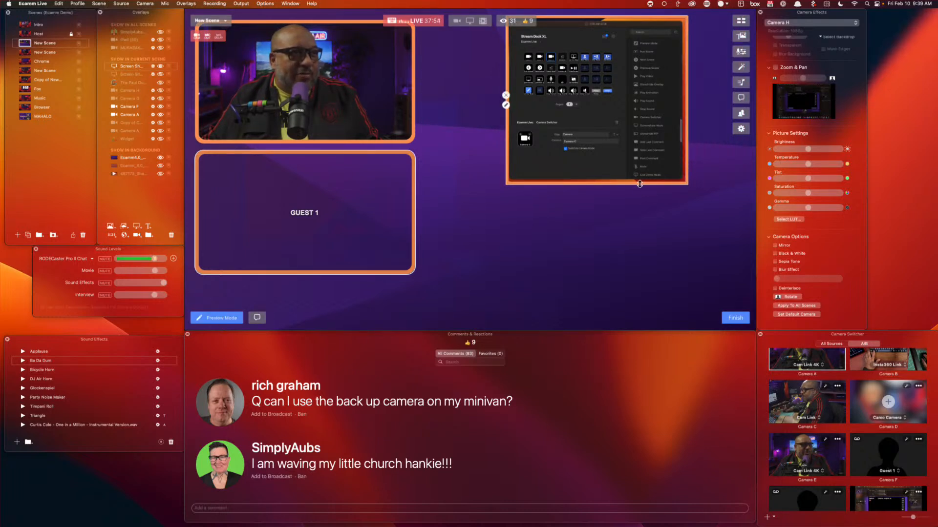
pyautogui.moveTo(639, 185); pyautogui.dragTo(639, 183)
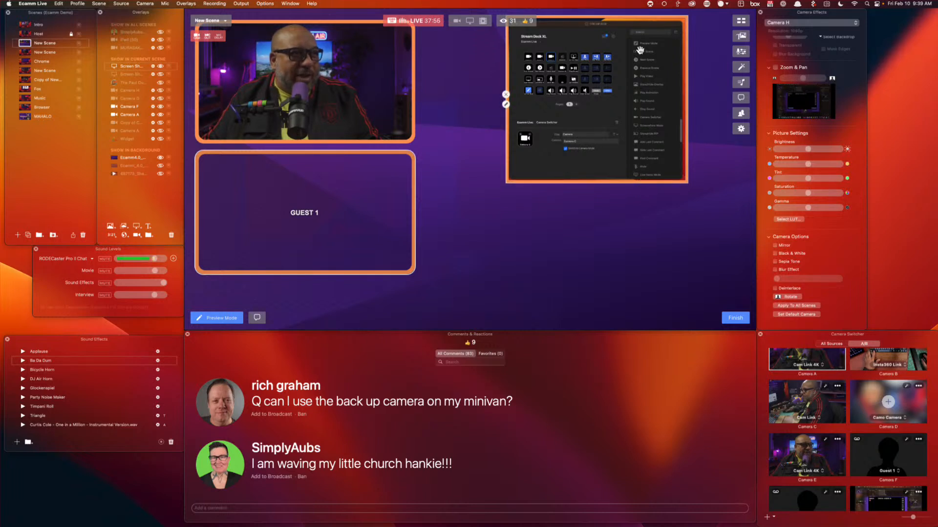
pyautogui.moveTo(633, 14); pyautogui.dragTo(634, 17)
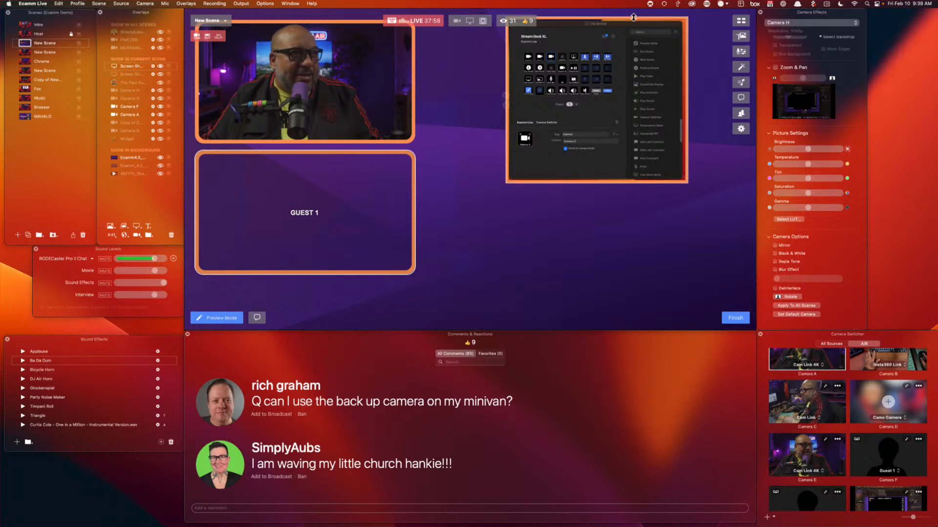
pyautogui.moveTo(687, 57); pyautogui.dragTo(726, 76)
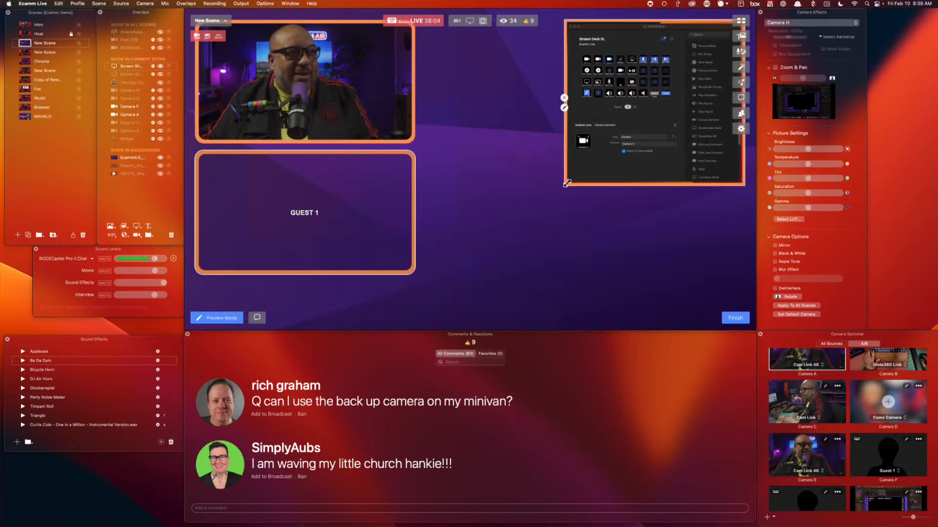
pyautogui.moveTo(565, 165); pyautogui.dragTo(429, 361)
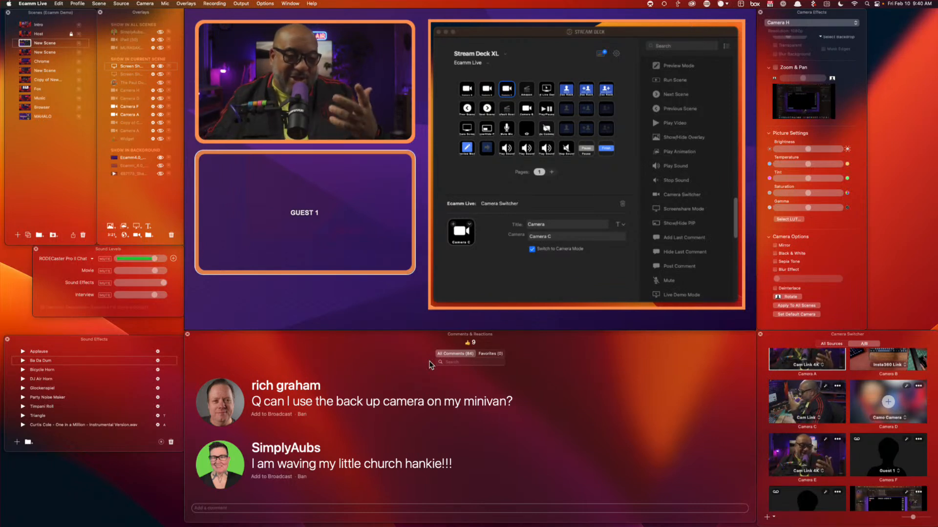
# Air the Sony ZV-1 comment, then the 'My brownie camera didn't have one' comment
pyautogui.moveTo(395, 306)
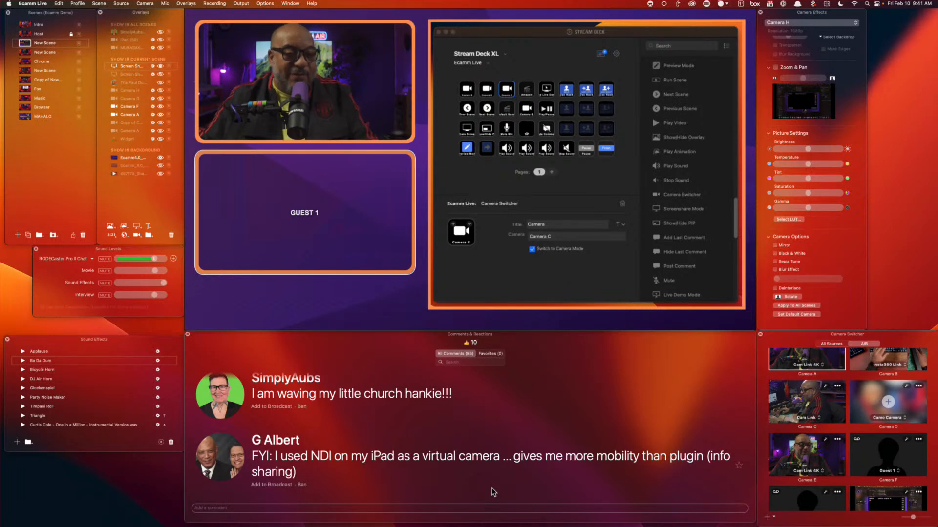
pyautogui.scroll(-1, 493, 469)
pyautogui.scroll(-1, 492, 453)
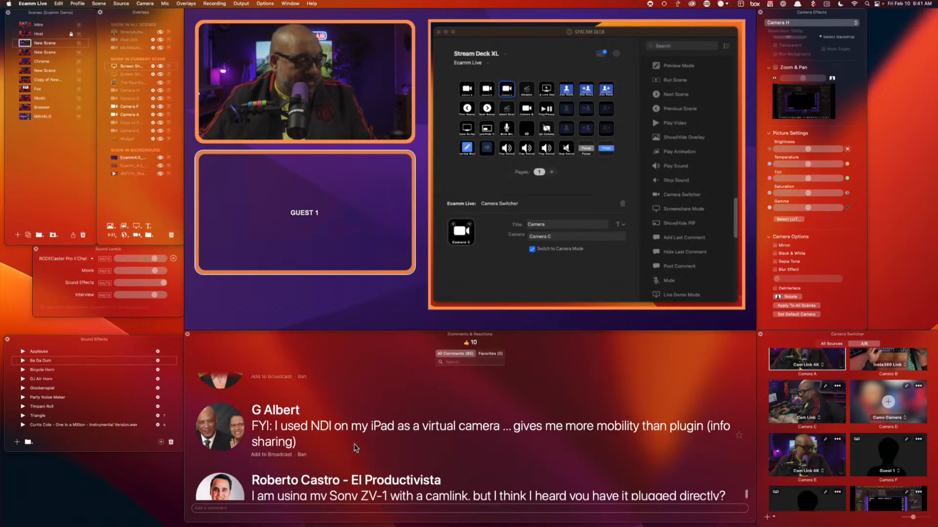
pyautogui.scroll(-2, 455, 464)
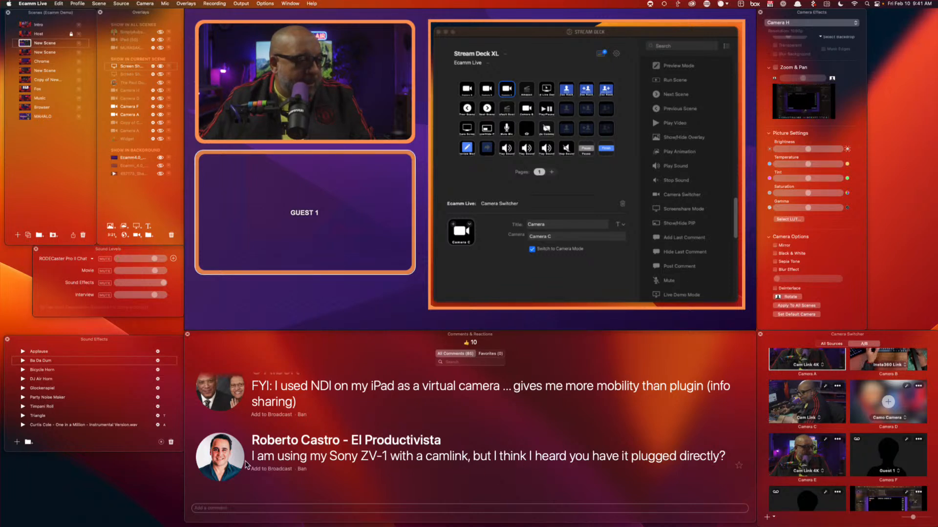
pyautogui.click(272, 469)
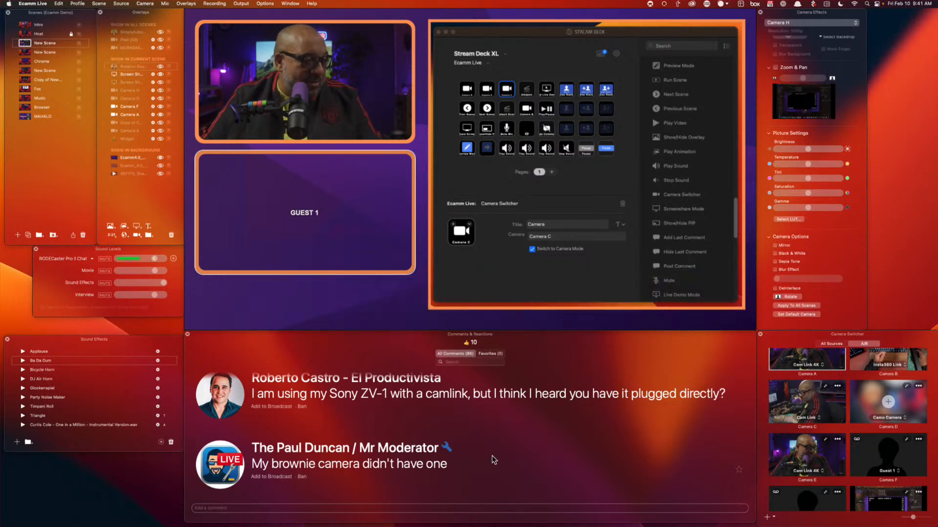
pyautogui.click(222, 467)
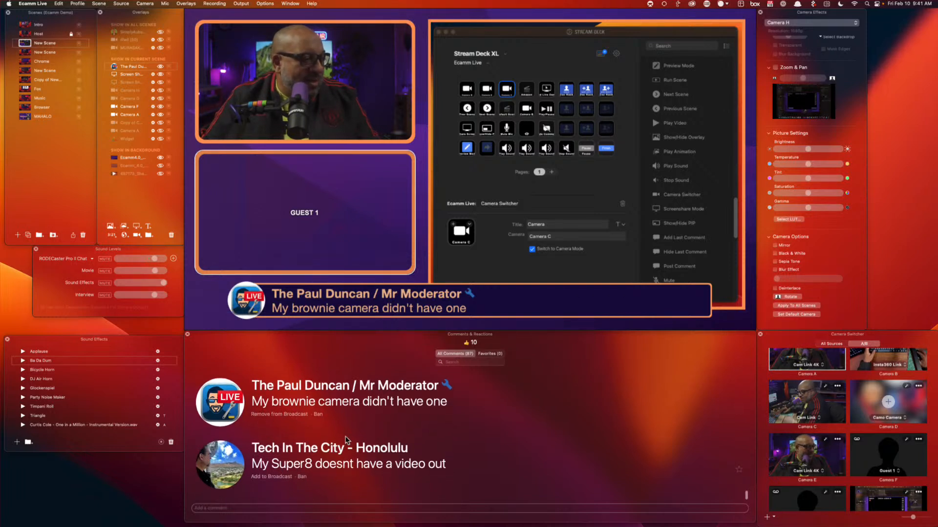
# Air the Super8 comment in place of the previous one, then start a new text overlay
pyautogui.click(222, 464)
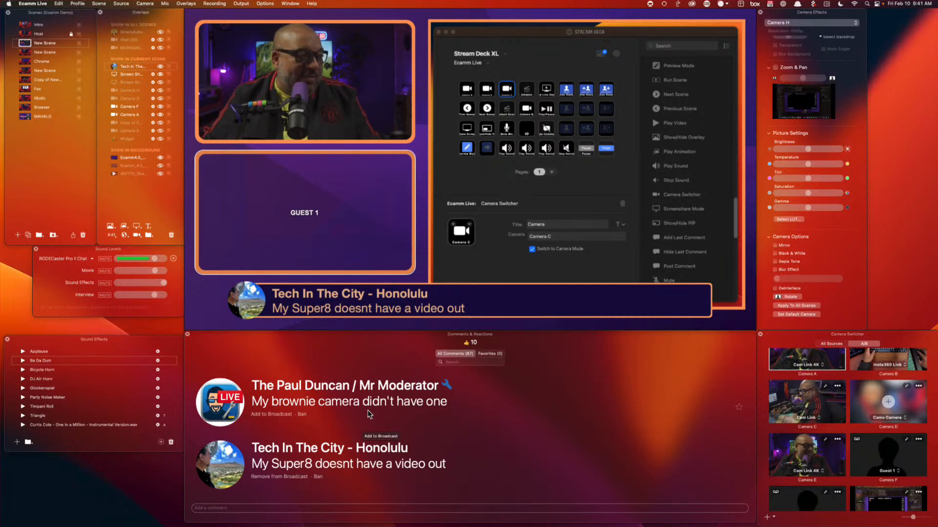
pyautogui.moveTo(291, 259)
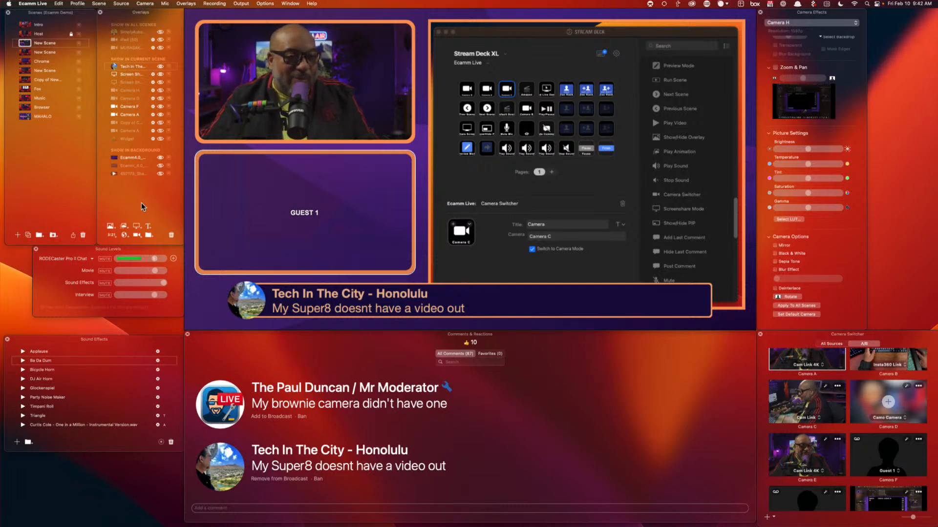
pyautogui.moveTo(218, 305)
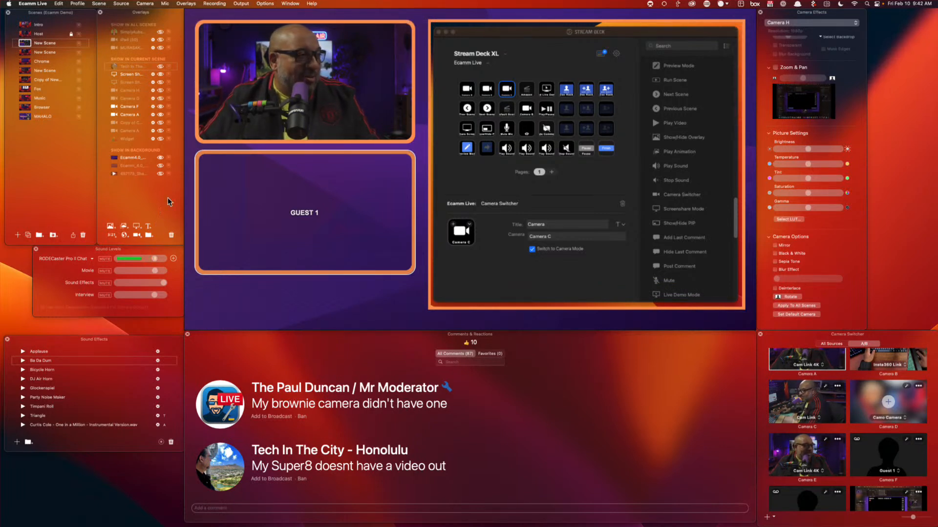
pyautogui.click(148, 226)
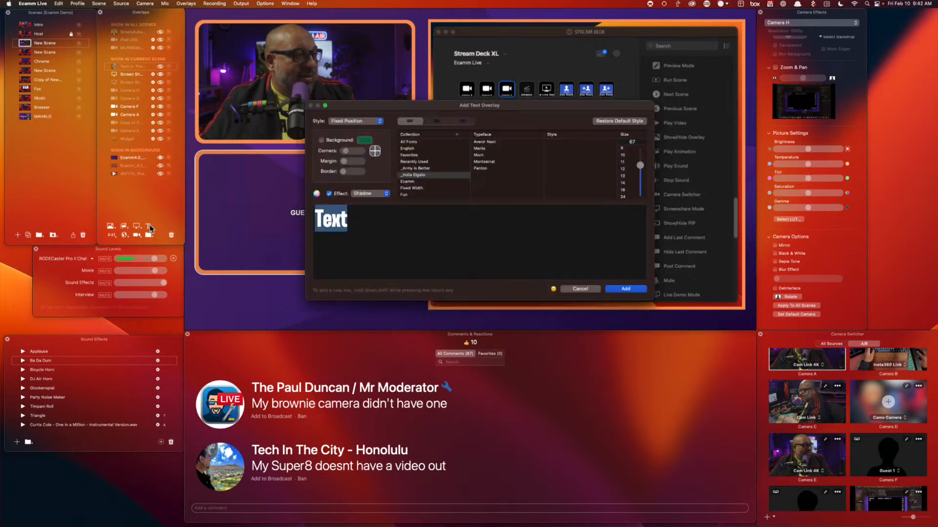
# Dismiss the text dialog, set the screen share to Zoom To App Windows with Green Screen Key off, then hide it
pyautogui.click(616, 289)
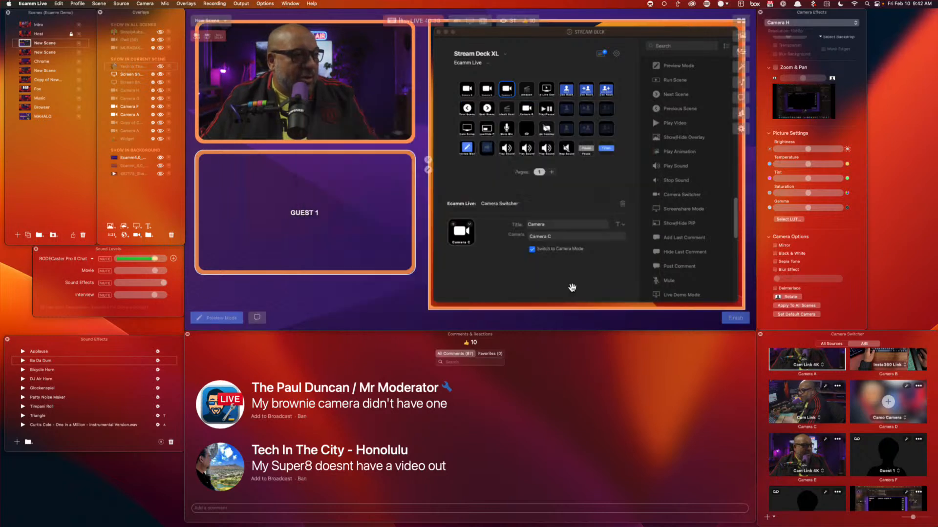
pyautogui.click(428, 170)
pyautogui.click(324, 188)
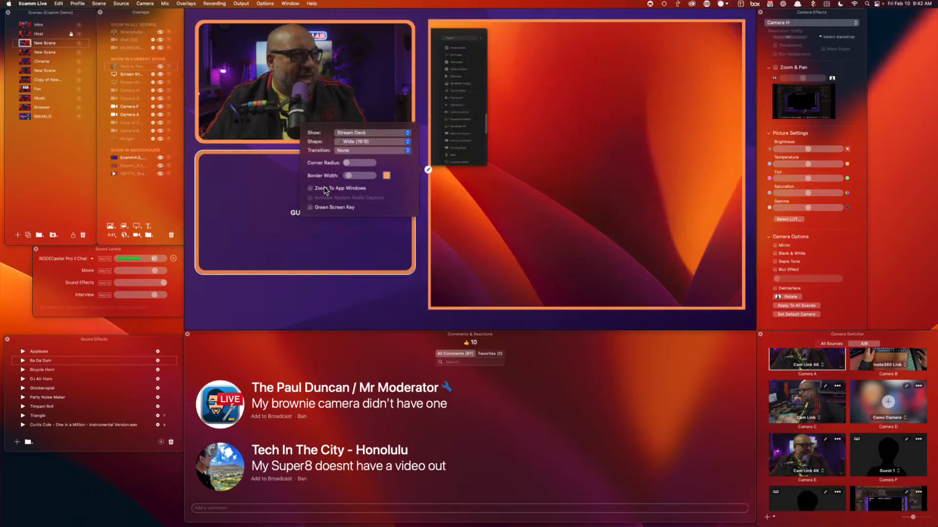
pyautogui.click(324, 188)
pyautogui.click(324, 188)
pyautogui.click(324, 188)
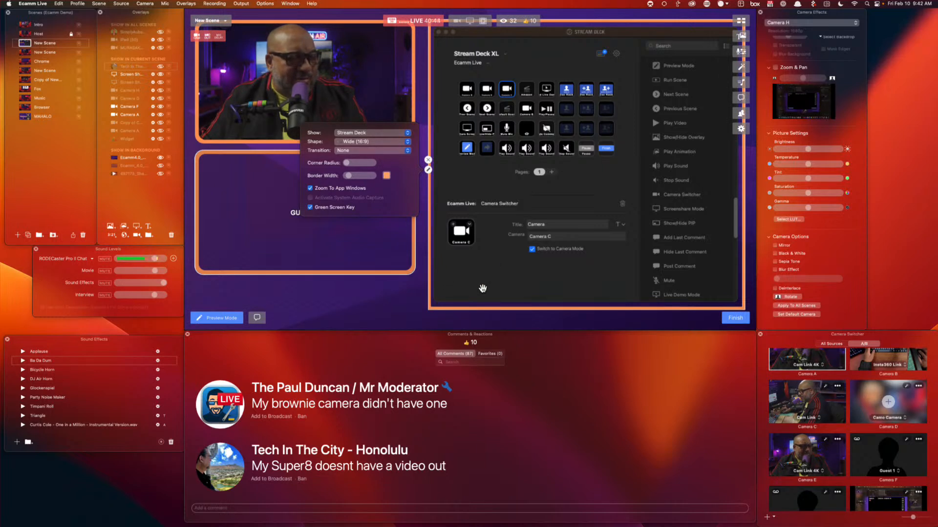
pyautogui.click(348, 208)
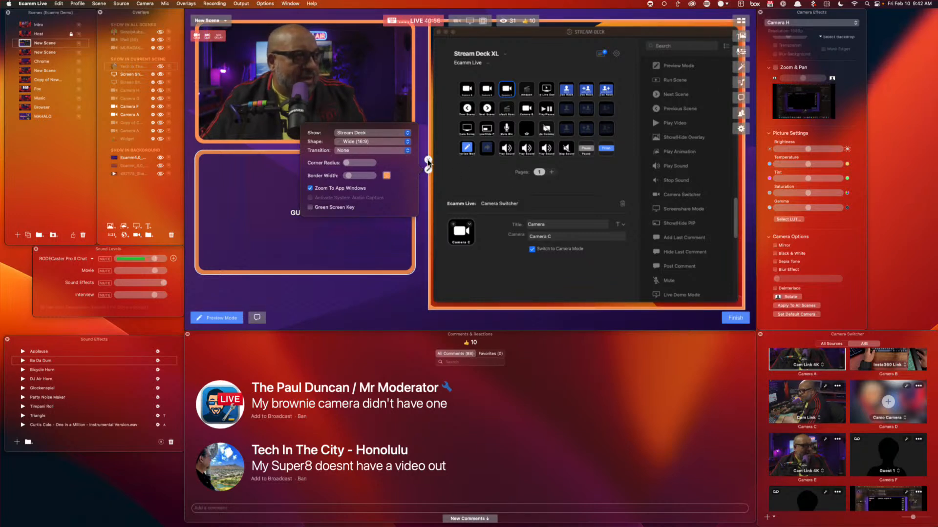
pyautogui.click(428, 163)
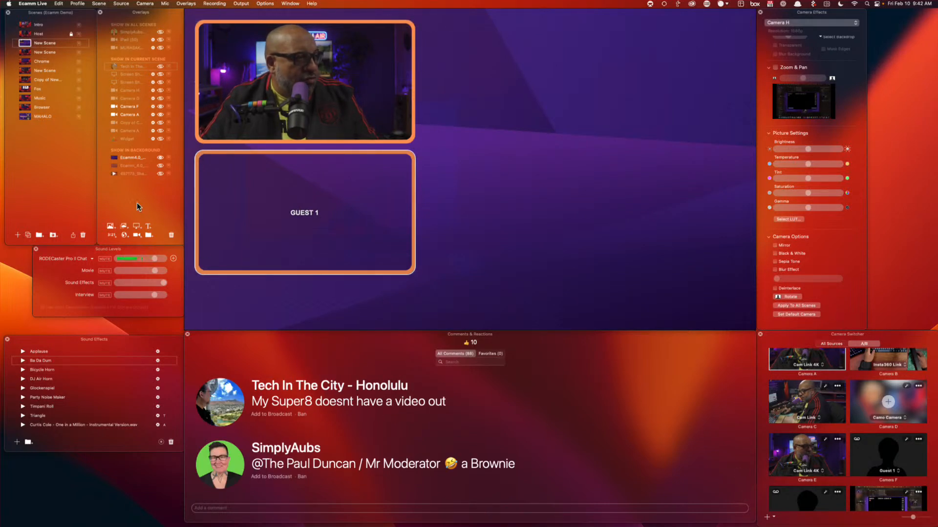
# Add a large default Text overlay on the scene's right and put the latency-settings comment on air
pyautogui.click(148, 227)
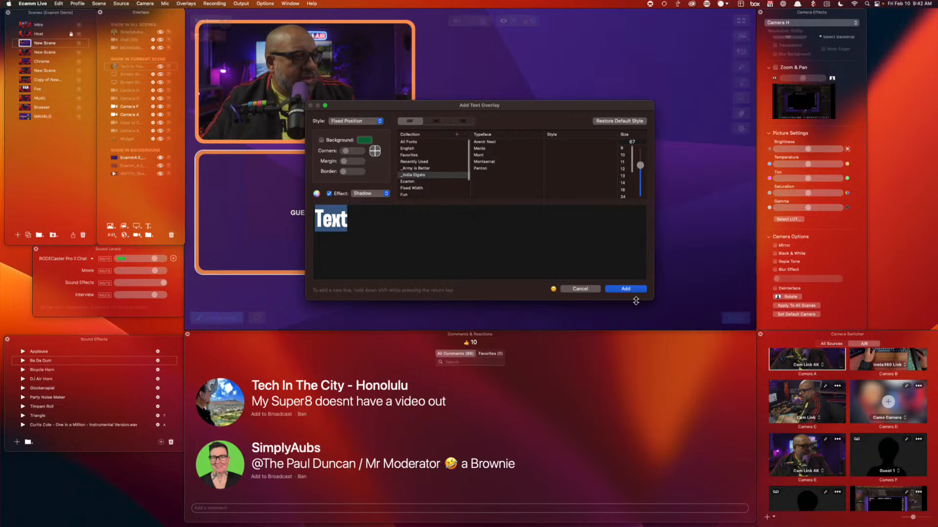
pyautogui.click(626, 289)
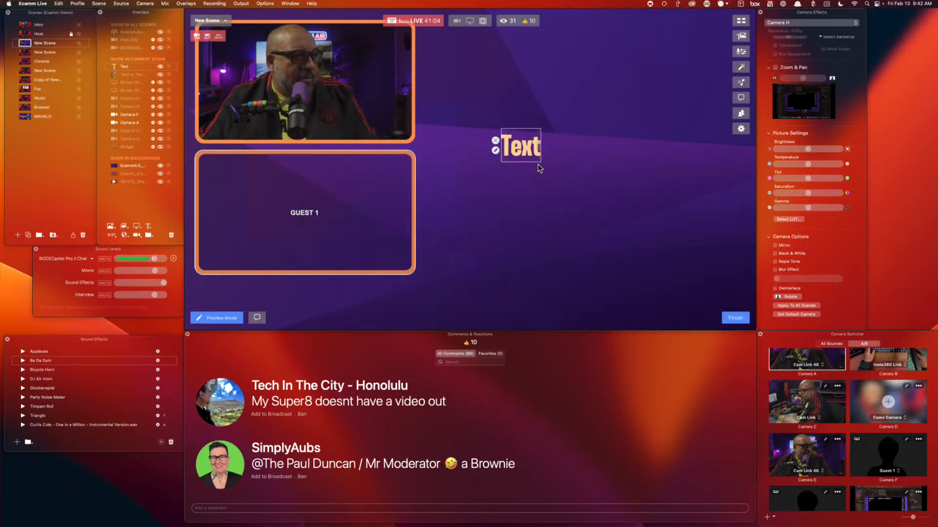
pyautogui.moveTo(538, 159); pyautogui.dragTo(706, 280)
pyautogui.click(495, 199)
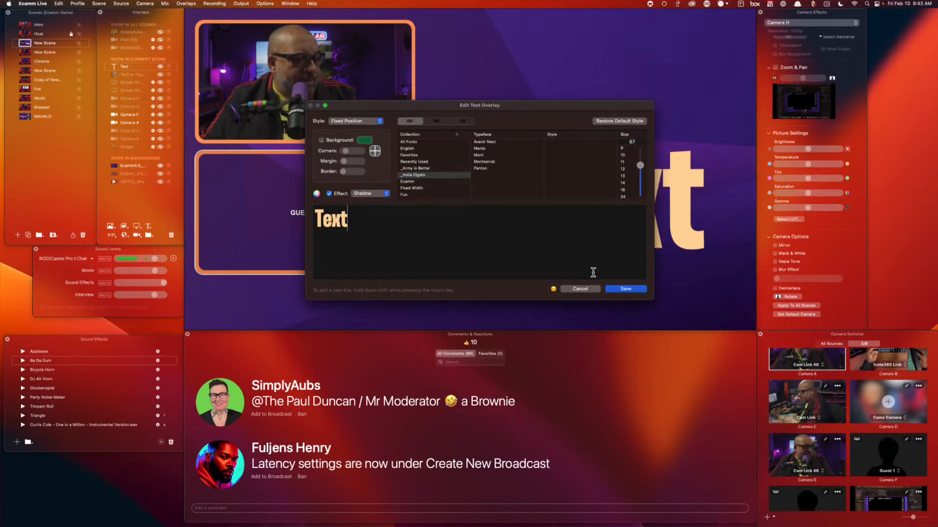
pyautogui.click(580, 289)
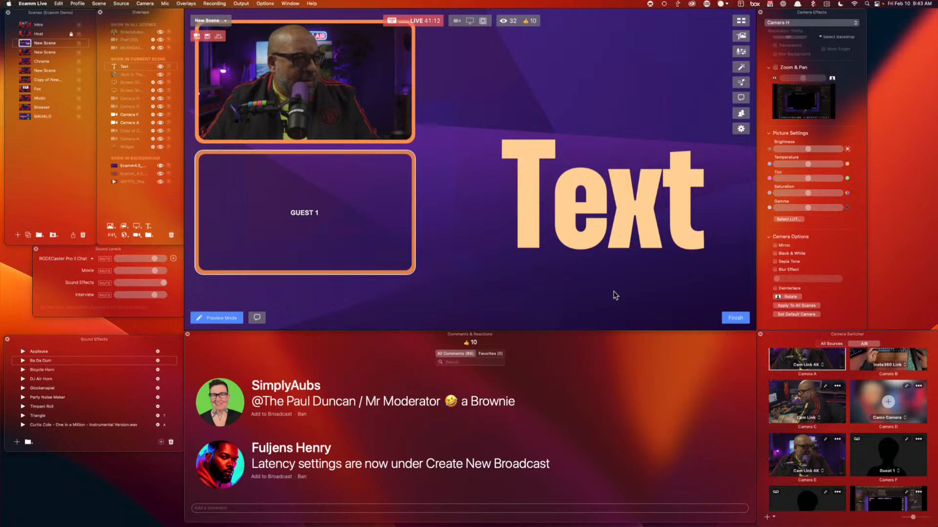
pyautogui.click(219, 466)
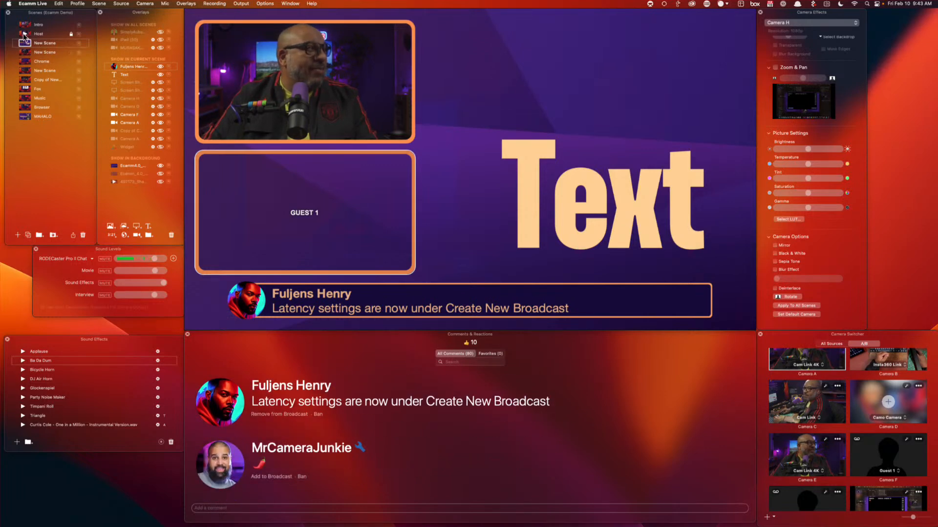
# Switch the live view to the Host scene
pyautogui.click(39, 33)
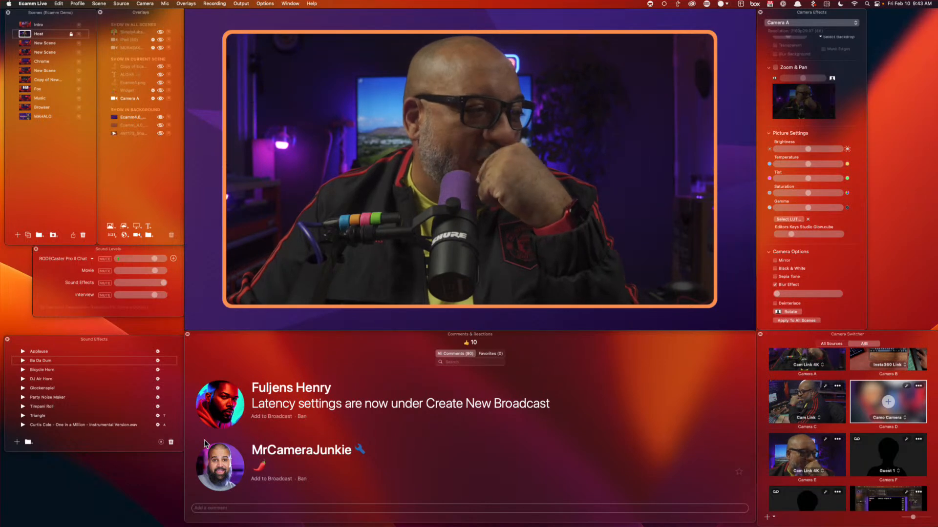
# Put the latency comment on air and briefly show the MacBook screen share before returning to Camera A
pyautogui.click(219, 405)
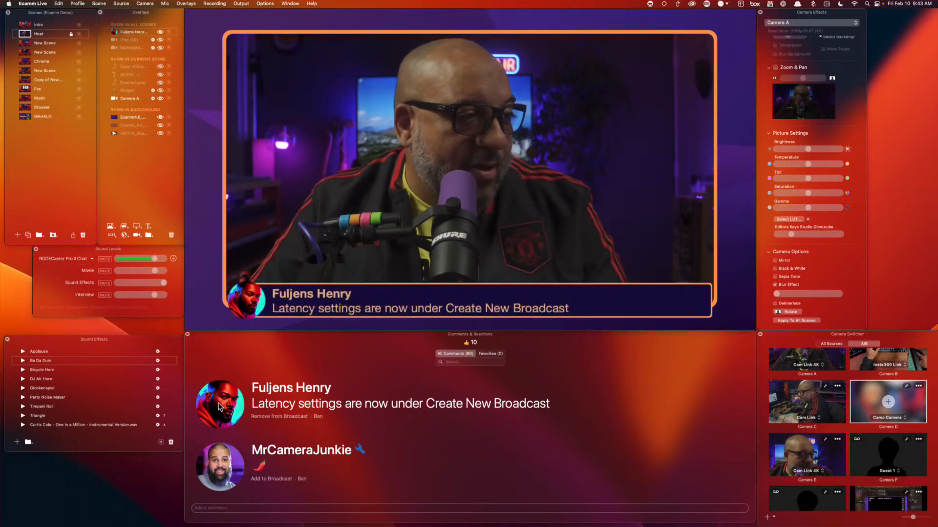
pyautogui.scroll(-1, 897, 480)
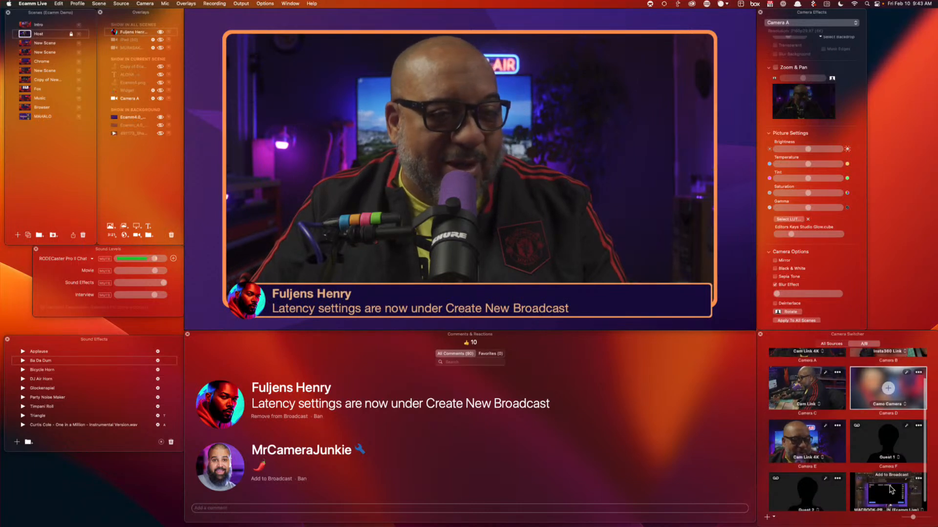
pyautogui.click(890, 497)
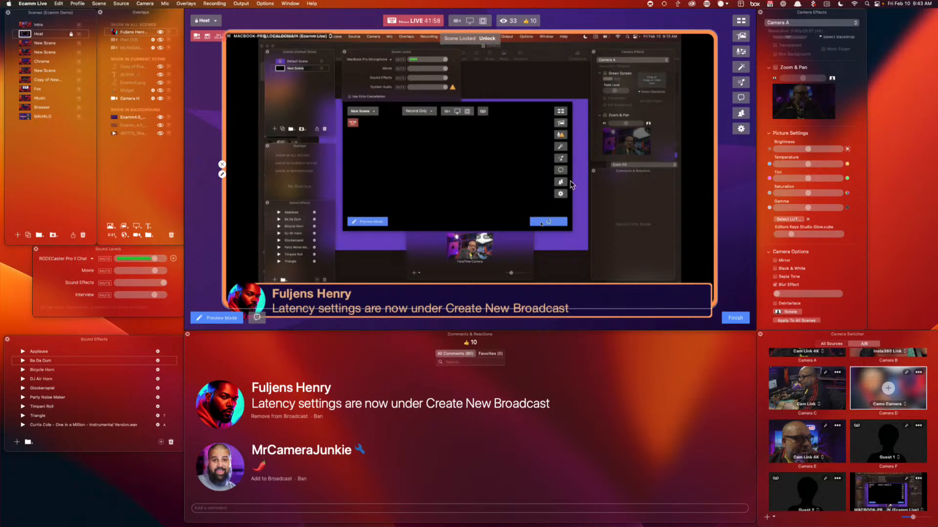
pyautogui.scroll(3, 797, 367)
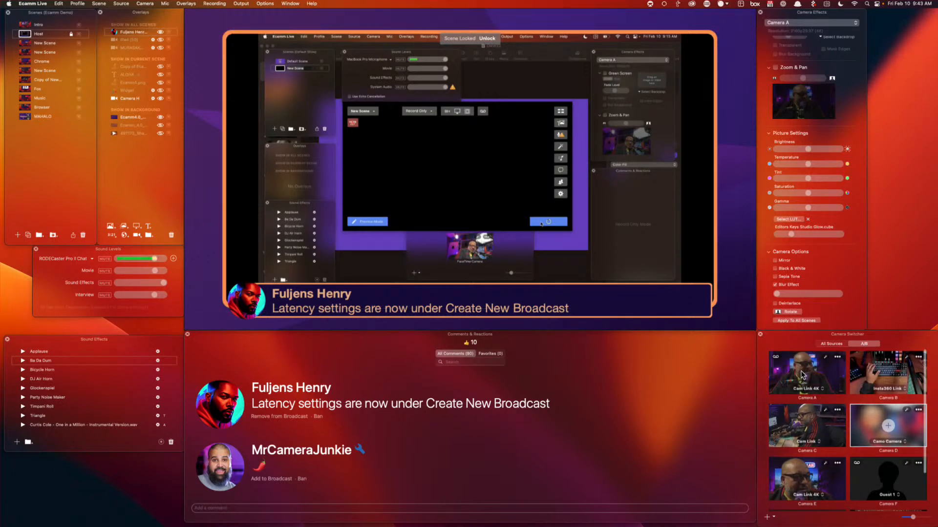
pyautogui.click(801, 375)
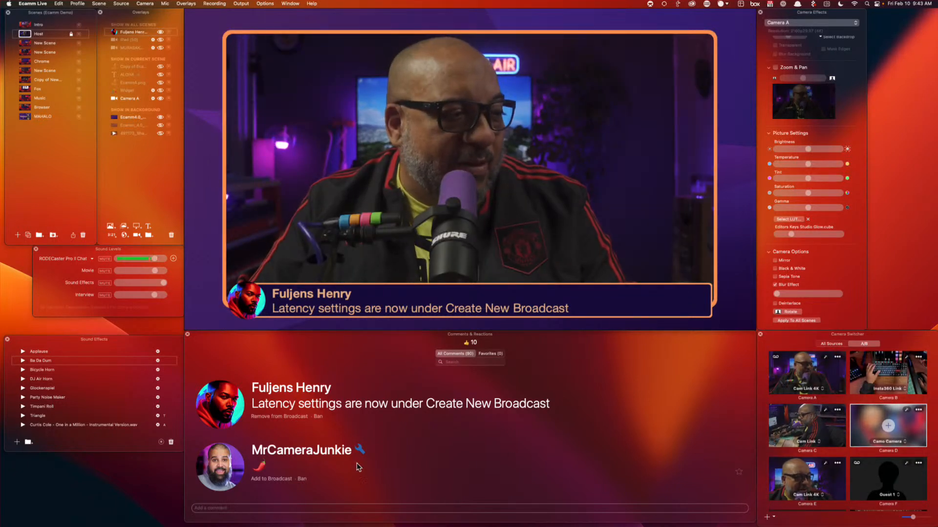
# Swap between the chili emoji and latency comments on air, then switch to the Chrome scene
pyautogui.click(271, 479)
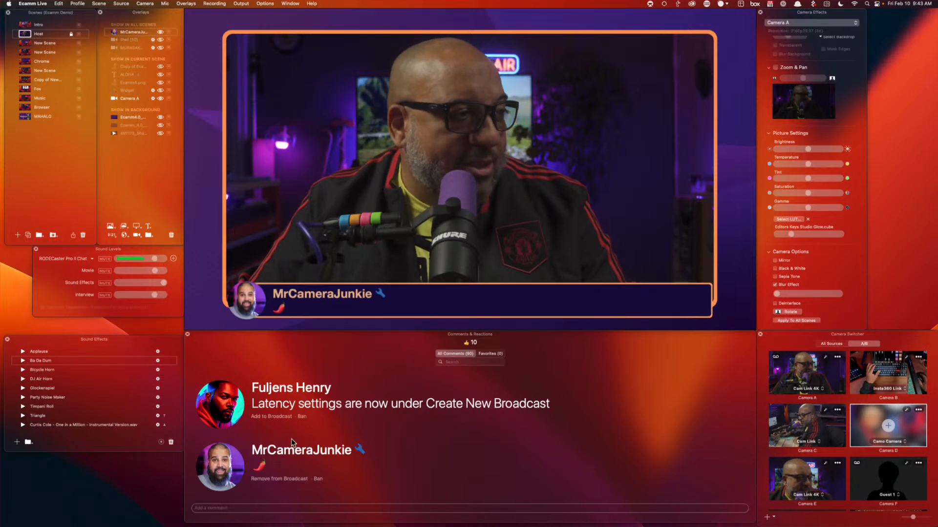
pyautogui.click(267, 417)
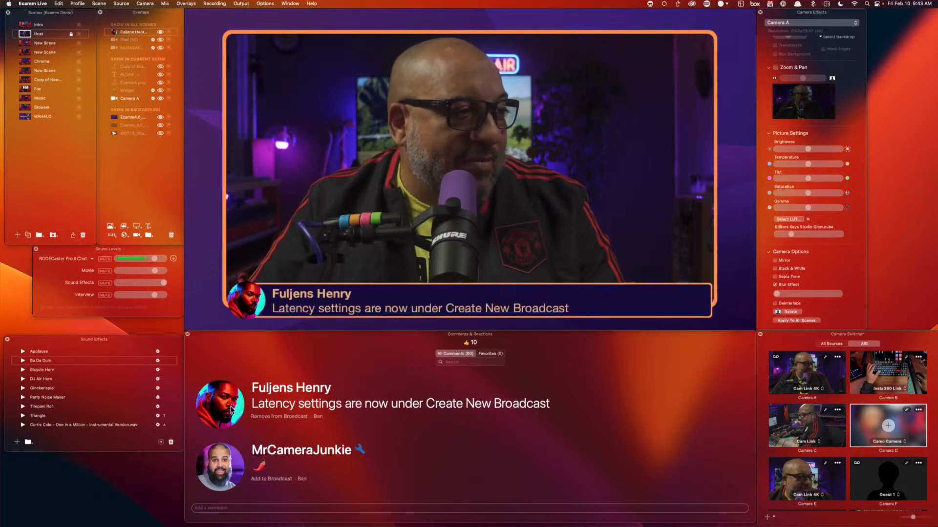
pyautogui.scroll(-10, 369, 436)
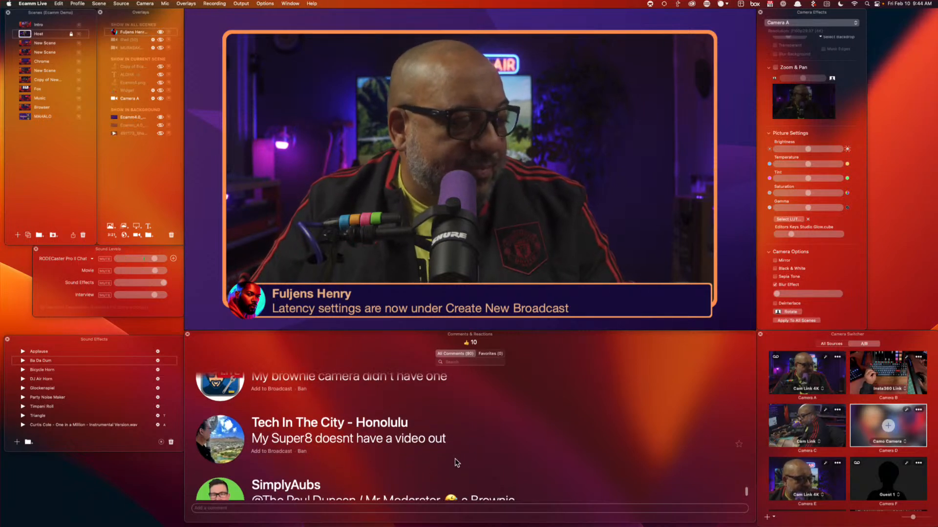
pyautogui.scroll(10, 451, 455)
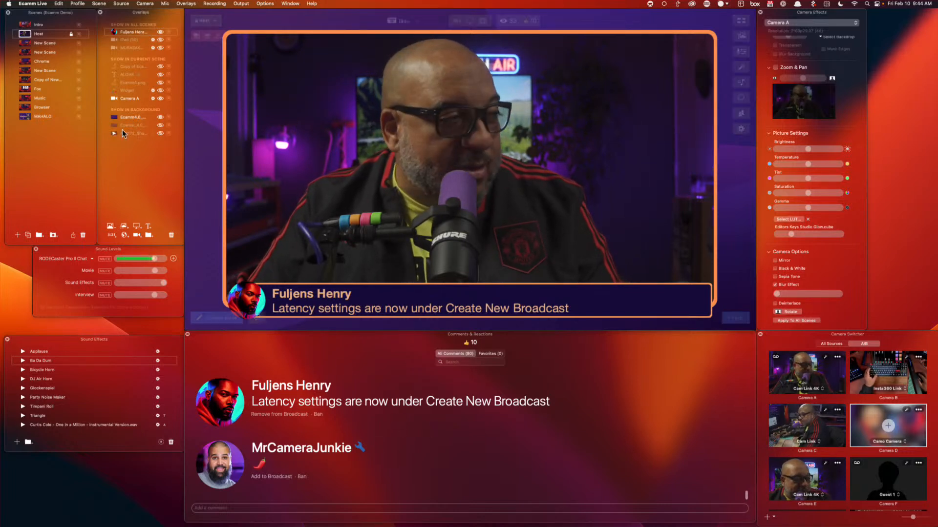
pyautogui.moveTo(262, 172)
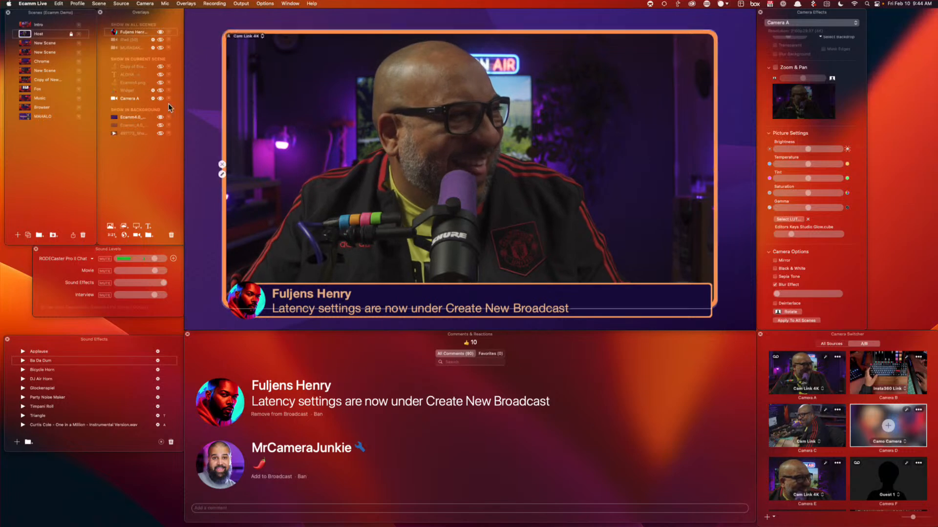
pyautogui.click(22, 61)
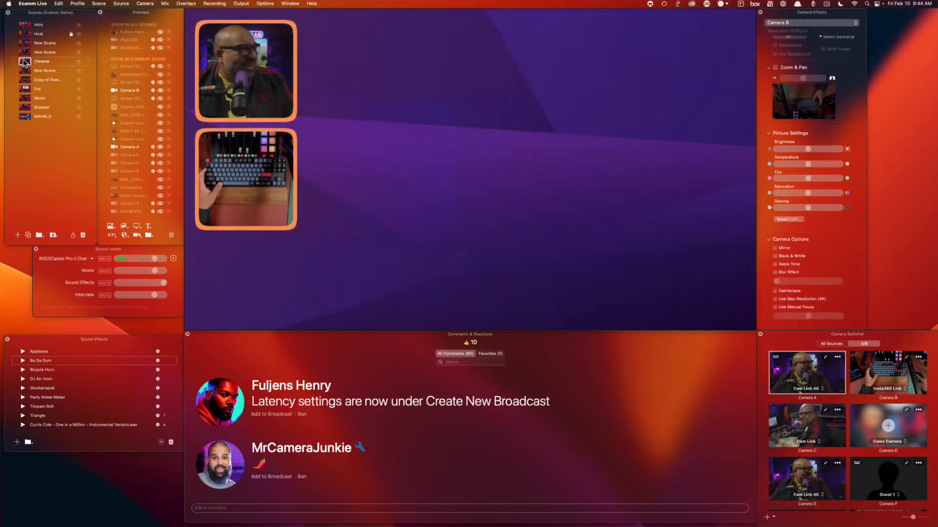
# Add a text overlay reading ALOHA to the Chrome scene, correcting the LAOJA typo
pyautogui.click(148, 227)
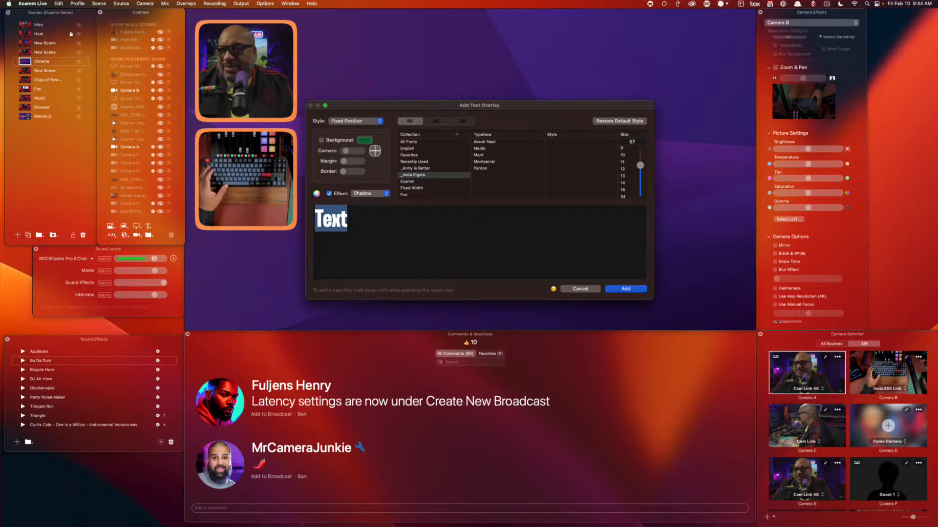
pyautogui.scroll(2, 850, 317)
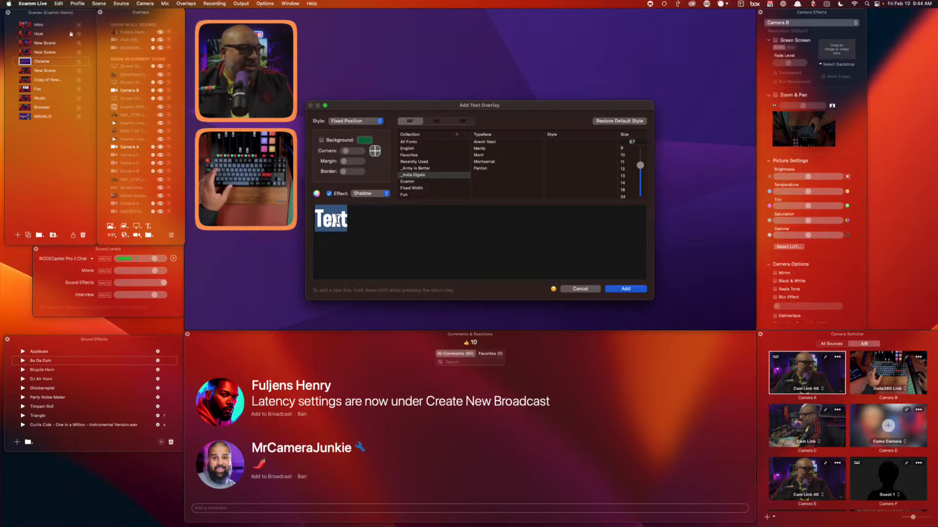
pyautogui.write('LAOJA')
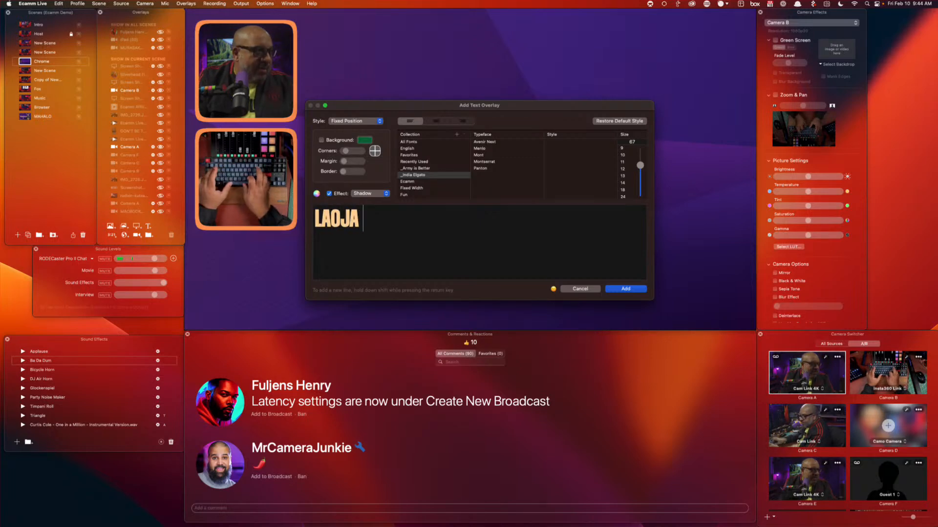
pyautogui.press('BackSpace')
pyautogui.press('BackSpace')
pyautogui.press('BackSpace')
pyautogui.press('BackSpace')
pyautogui.press('BackSpace')
pyautogui.write('ALOHA')
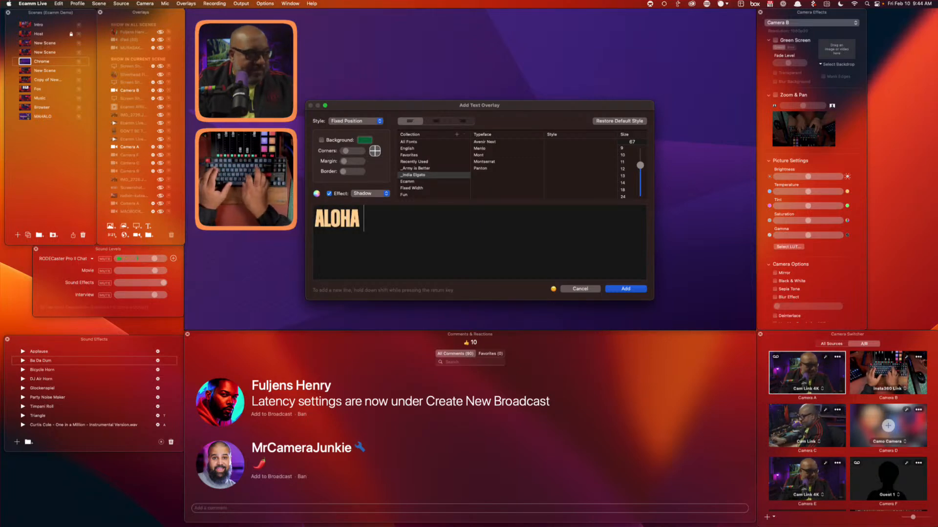
pyautogui.press('Return')
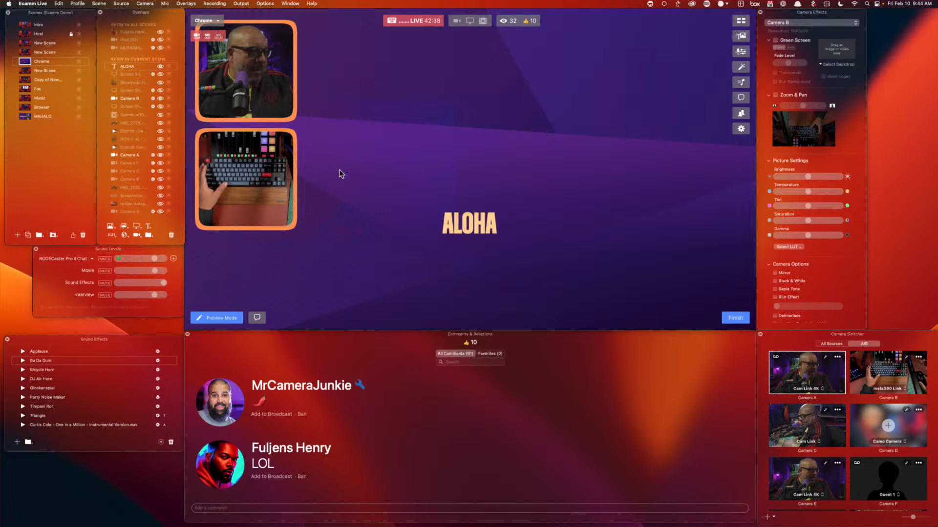
# Enlarge ALOHA, move it to the canvas's top-right, and lower its text opacity
pyautogui.moveTo(460, 234)
pyautogui.moveTo(494, 238)
pyautogui.mouseDown()
pyautogui.moveTo(567, 267)
pyautogui.moveTo(623, 156)
pyautogui.moveTo(726, 51)
pyautogui.moveTo(703, 60)
pyautogui.moveTo(722, 68)
pyautogui.moveTo(711, 85)
pyautogui.mouseUp()
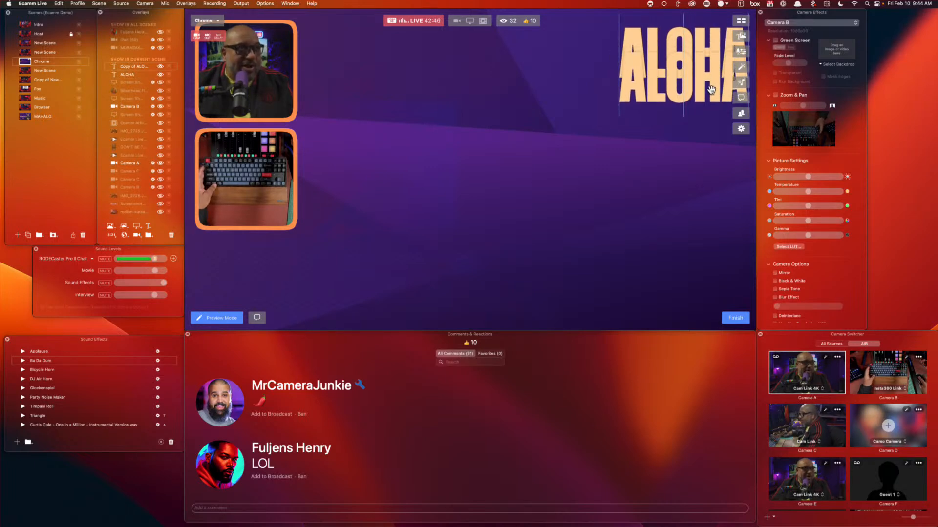
pyautogui.click(614, 83)
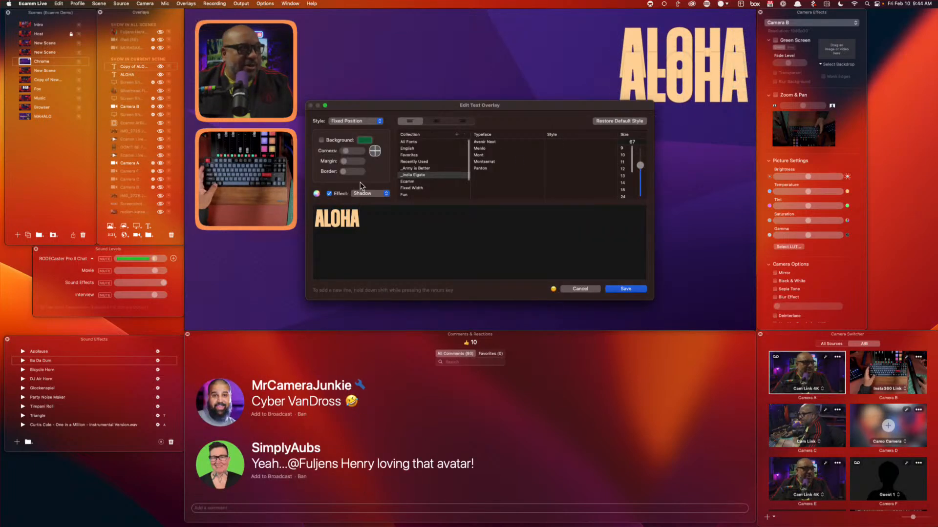
pyautogui.click(317, 194)
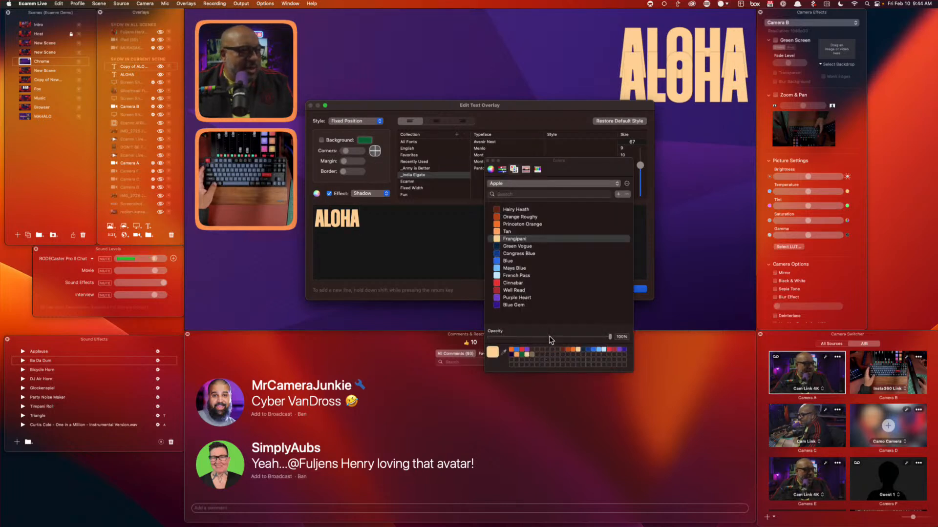
pyautogui.moveTo(551, 340)
pyautogui.mouseDown()
pyautogui.moveTo(518, 341)
pyautogui.moveTo(550, 338)
pyautogui.mouseUp()
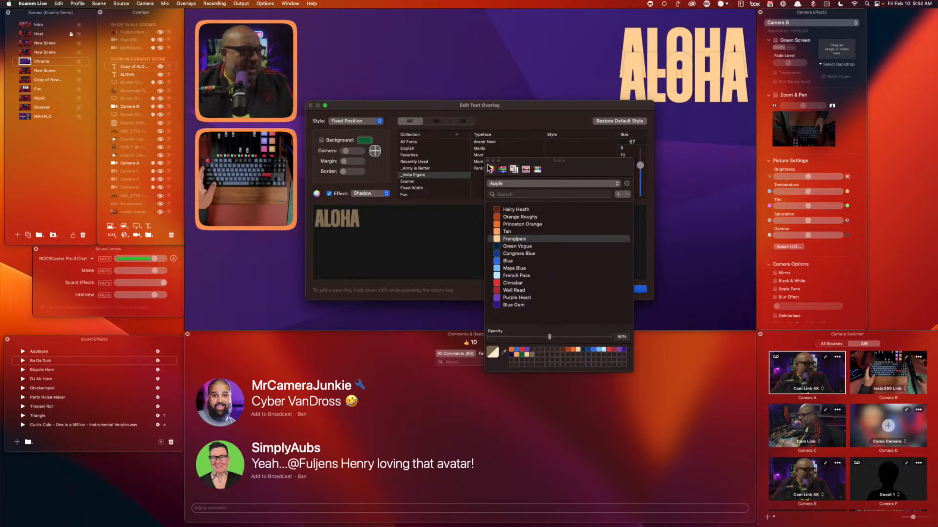
pyautogui.click(641, 292)
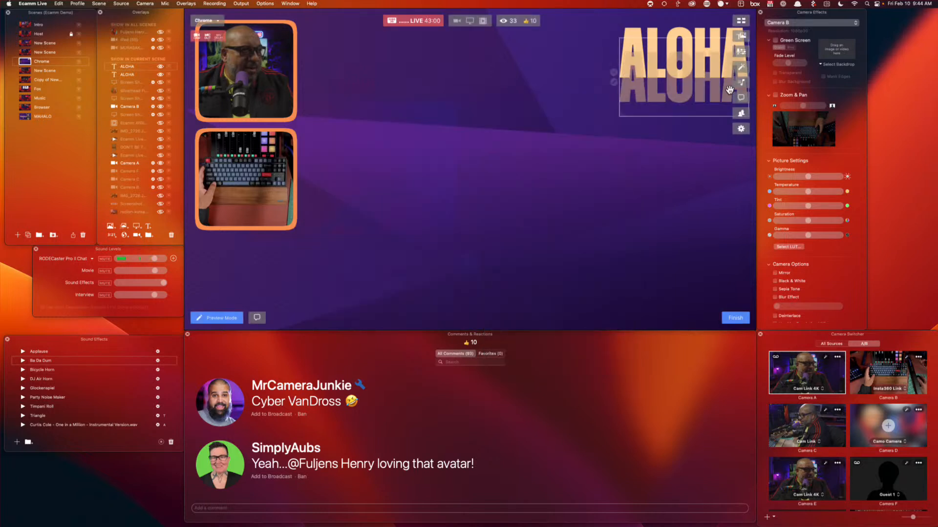
# Duplicate ALOHA, place the copy just below, fade it to about 30% opacity, and reorder the layer
pyautogui.press('super+d')
pyautogui.moveTo(692, 92); pyautogui.dragTo(693, 125)
pyautogui.click(614, 115)
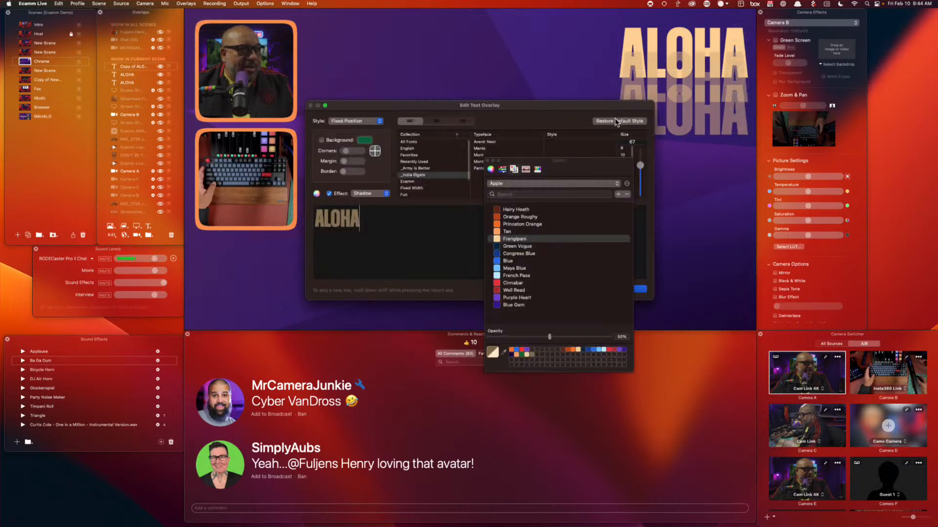
pyautogui.moveTo(550, 337); pyautogui.dragTo(525, 337)
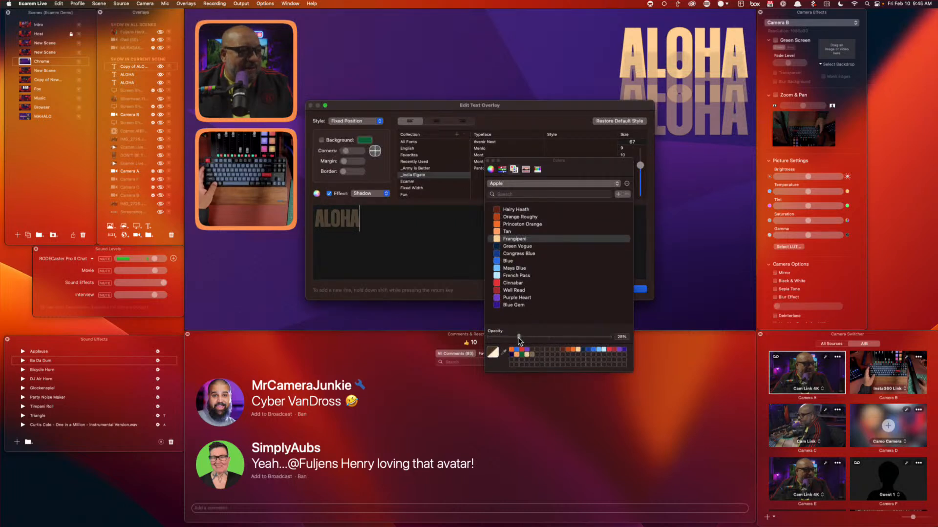
pyautogui.click(641, 290)
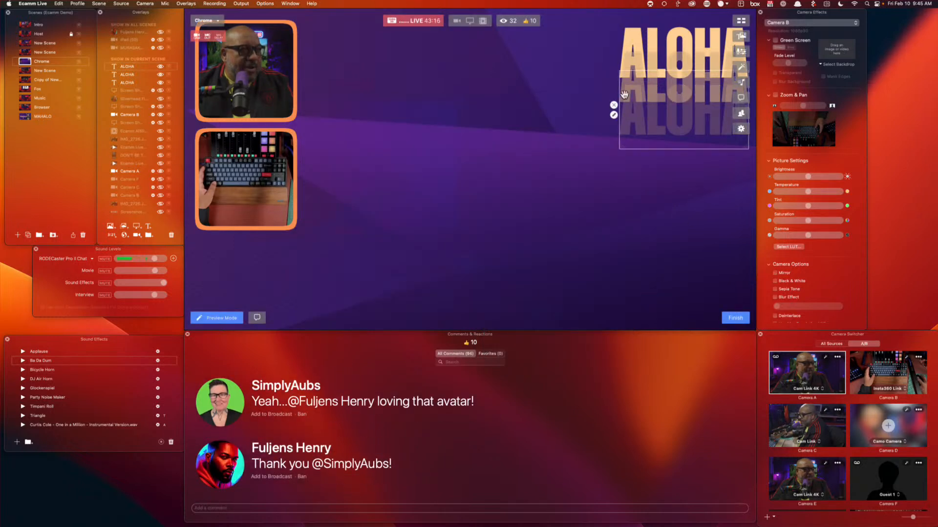
pyautogui.moveTo(138, 82); pyautogui.dragTo(137, 75)
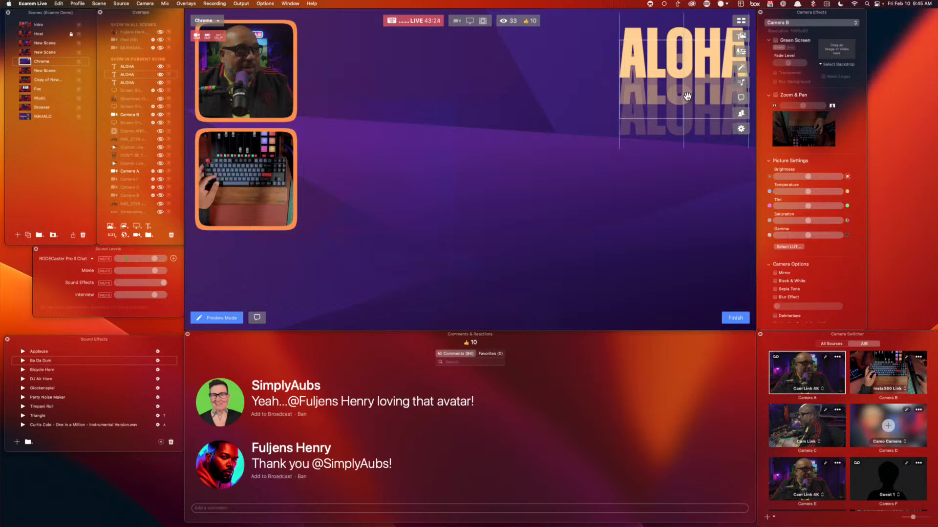
# Duplicate the lowest ALOHA copy further down and dim it to about 11% opacity
pyautogui.click(681, 128)
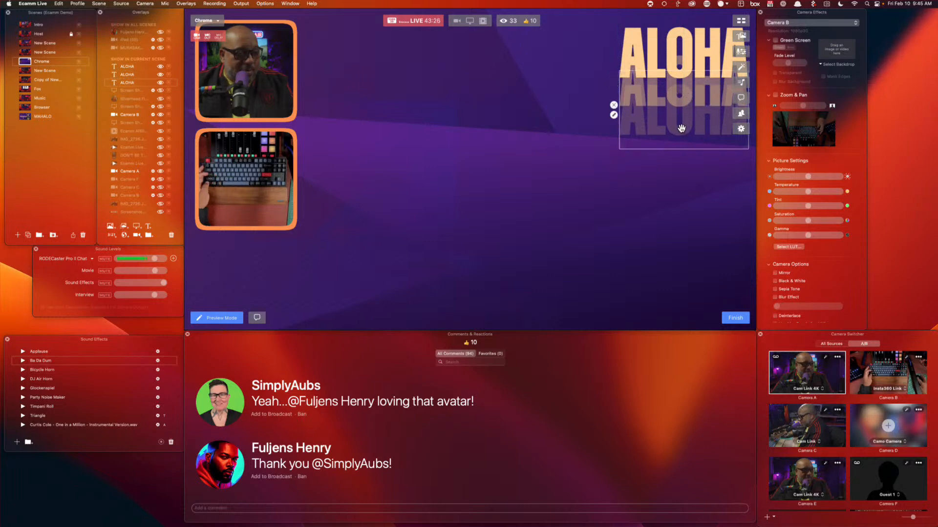
pyautogui.moveTo(681, 128); pyautogui.dragTo(680, 155)
pyautogui.click(615, 142)
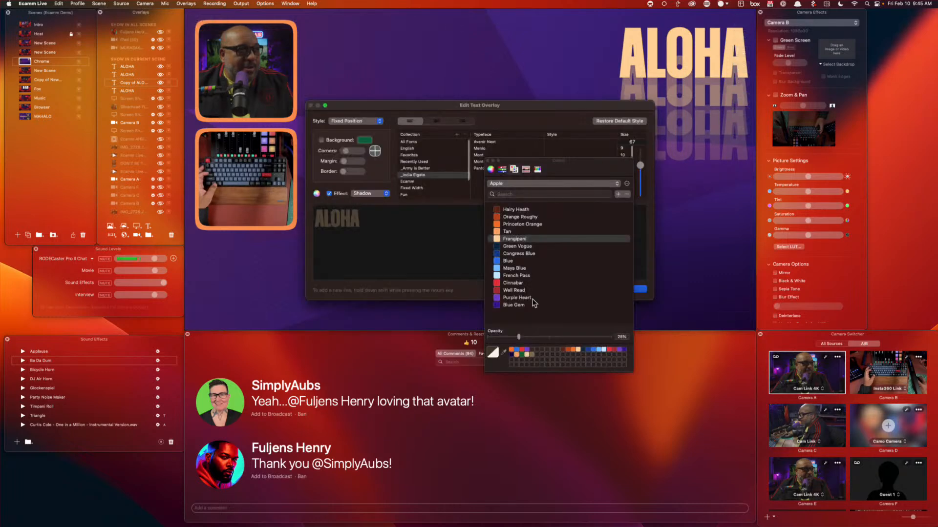
pyautogui.moveTo(519, 338); pyautogui.dragTo(504, 340)
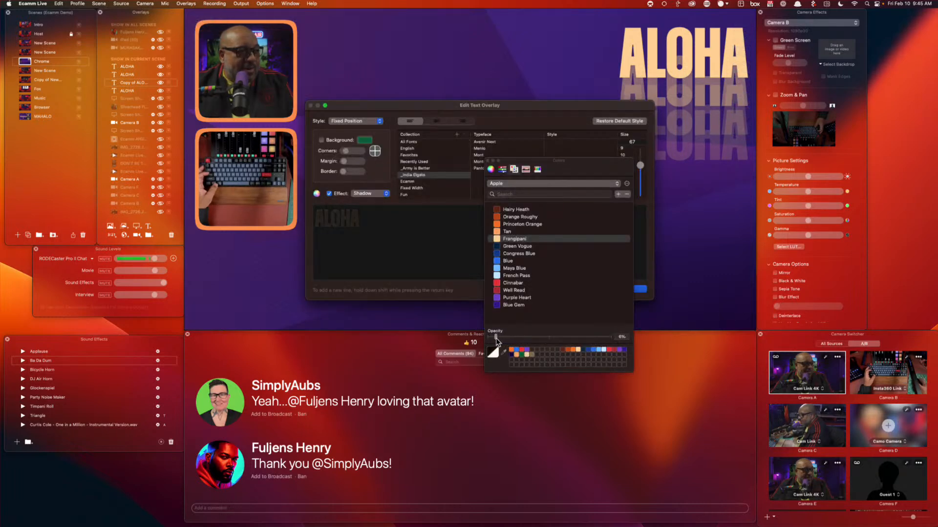
pyautogui.click(640, 289)
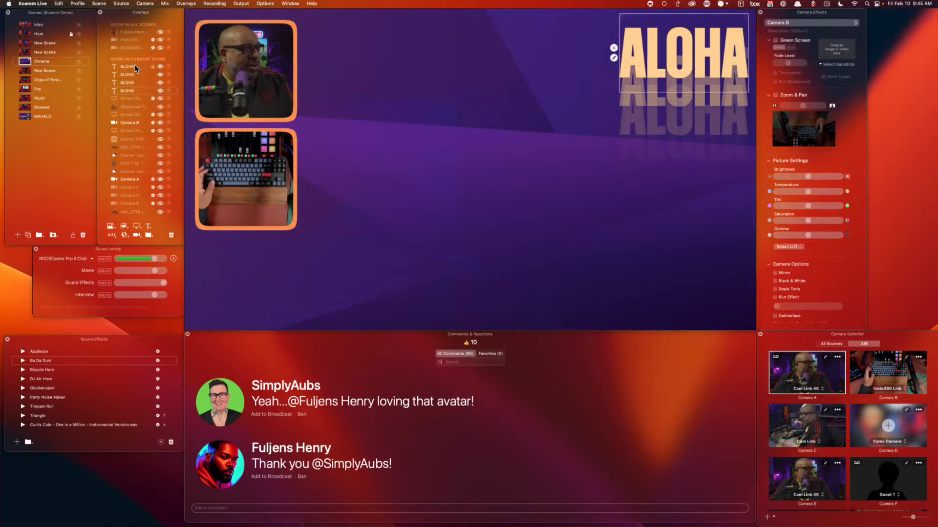
# Create an overlay group named Aloha and move it to the top of the overlay list
pyautogui.click(148, 235)
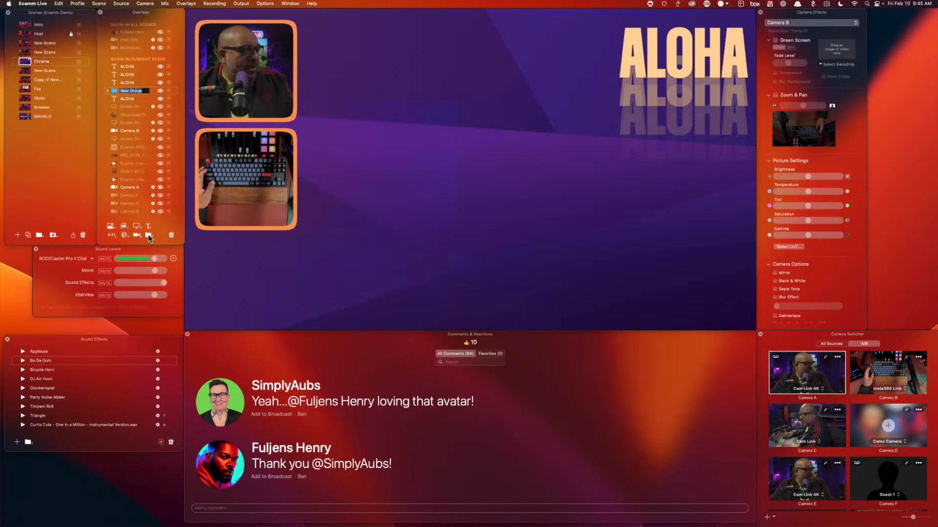
pyautogui.doubleClick(129, 92)
pyautogui.write('Alo')
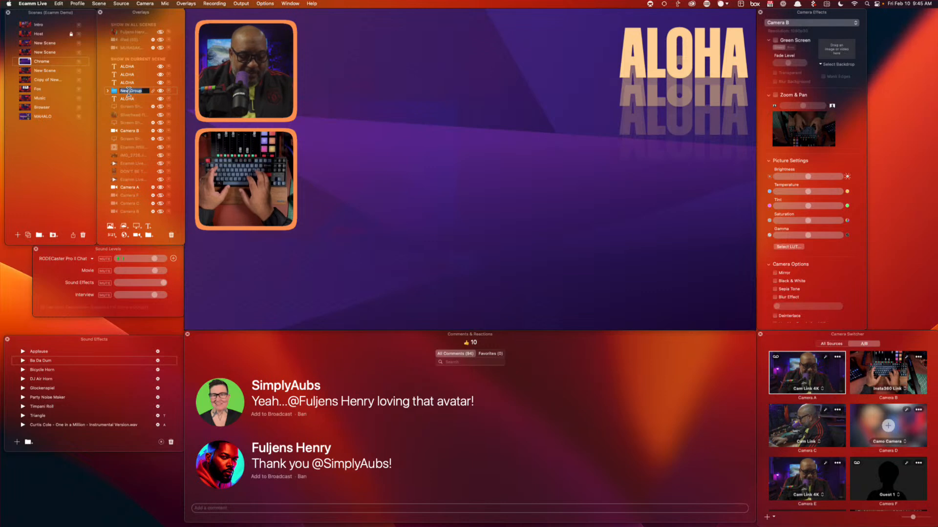
pyautogui.write('ha')
pyautogui.press('Return')
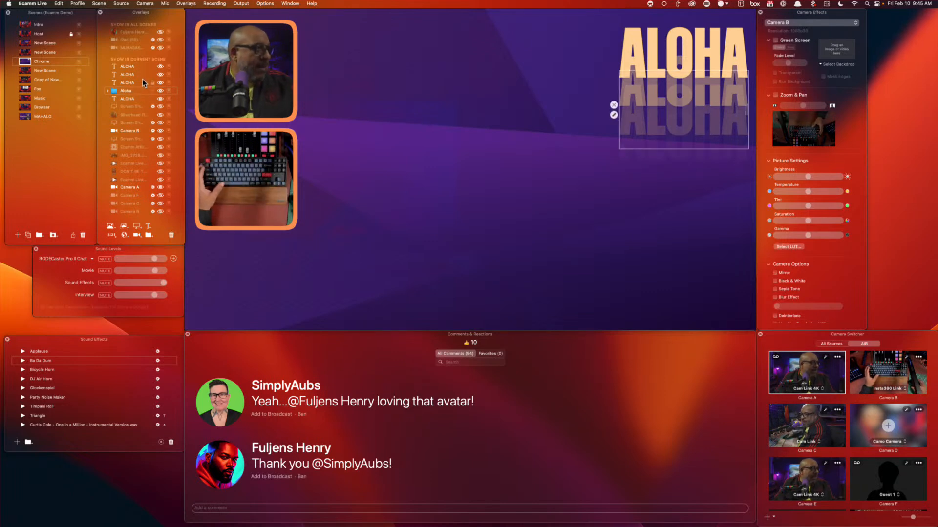
pyautogui.moveTo(126, 67); pyautogui.dragTo(128, 95)
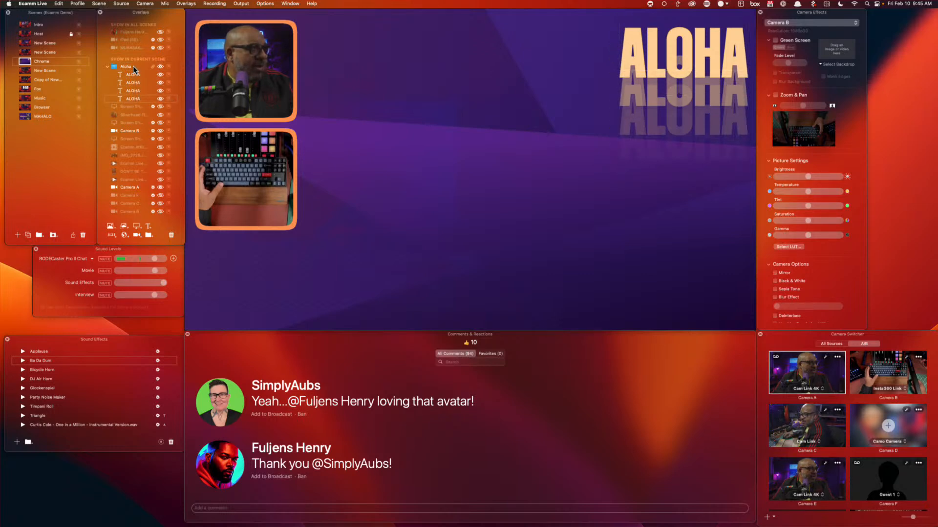
# Set the first two ALOHA overlays to the Fly In From Top style
pyautogui.doubleClick(132, 74)
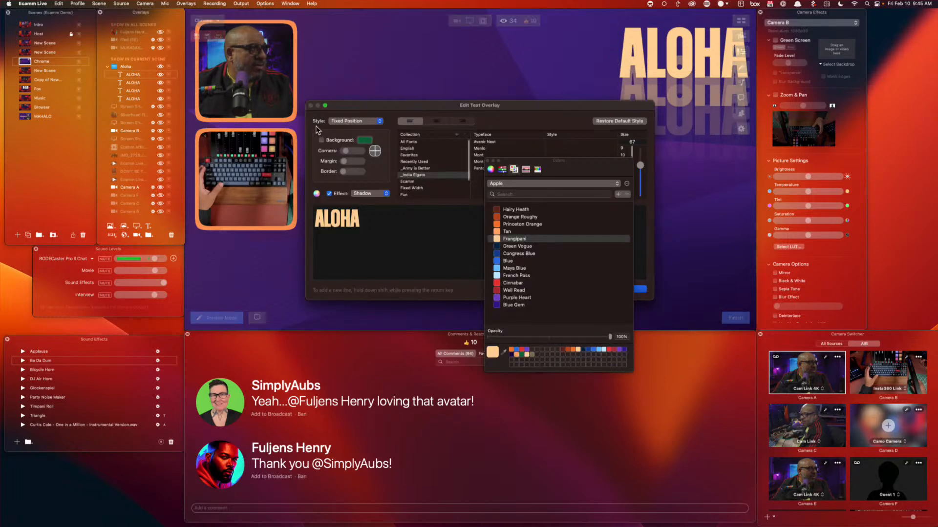
pyautogui.click(352, 122)
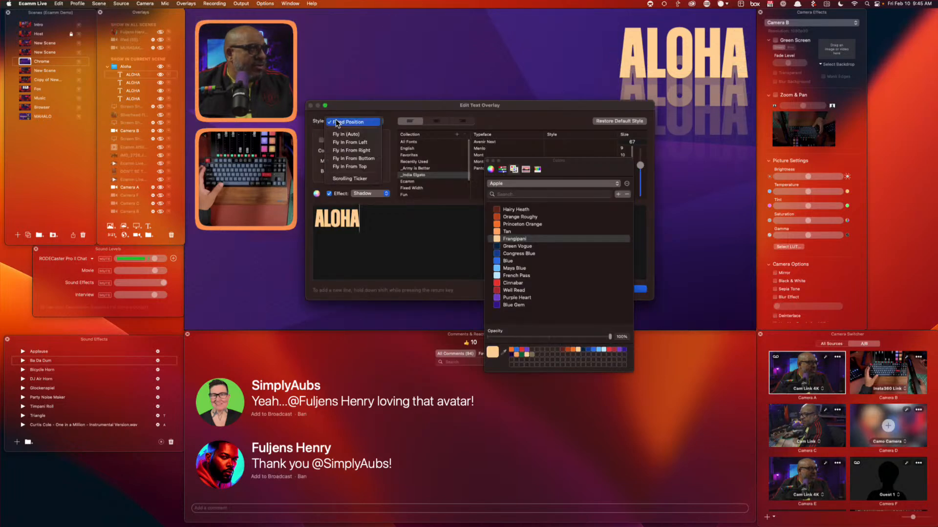
pyautogui.click(370, 167)
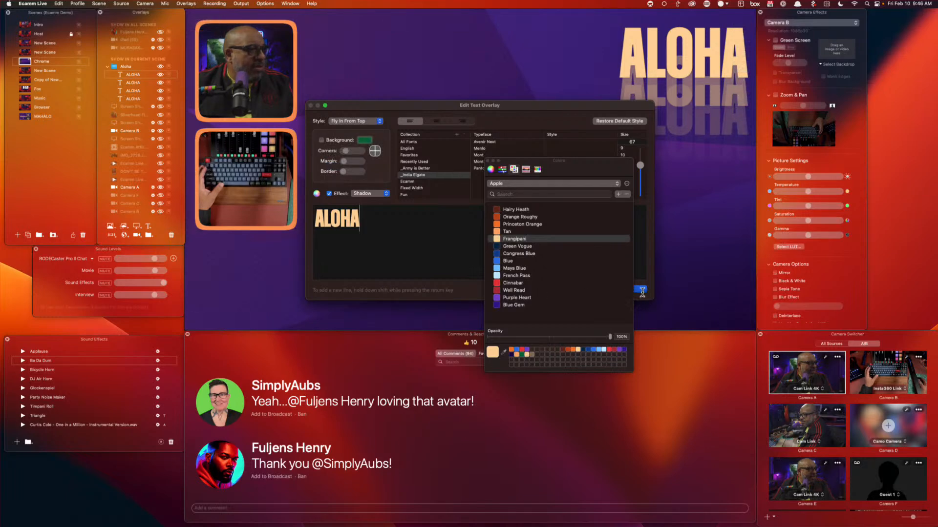
pyautogui.click(639, 291)
pyautogui.doubleClick(121, 84)
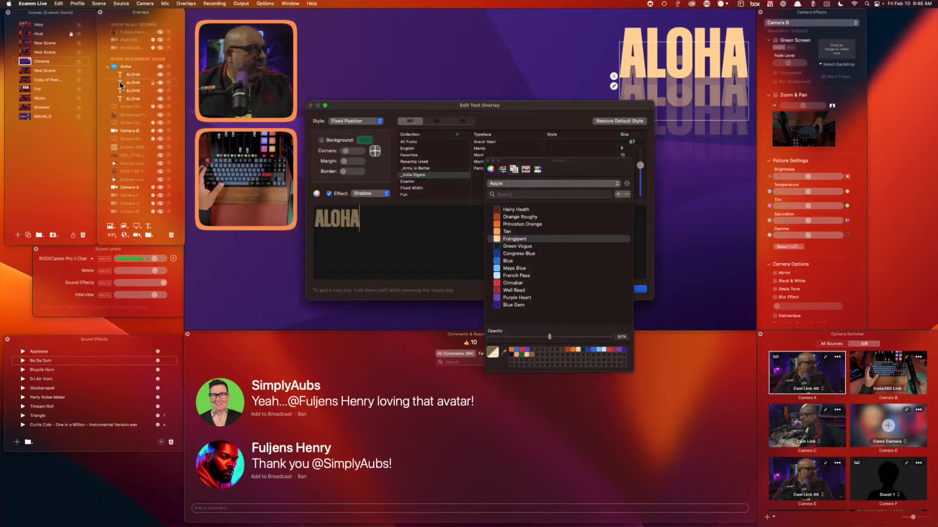
pyautogui.click(344, 122)
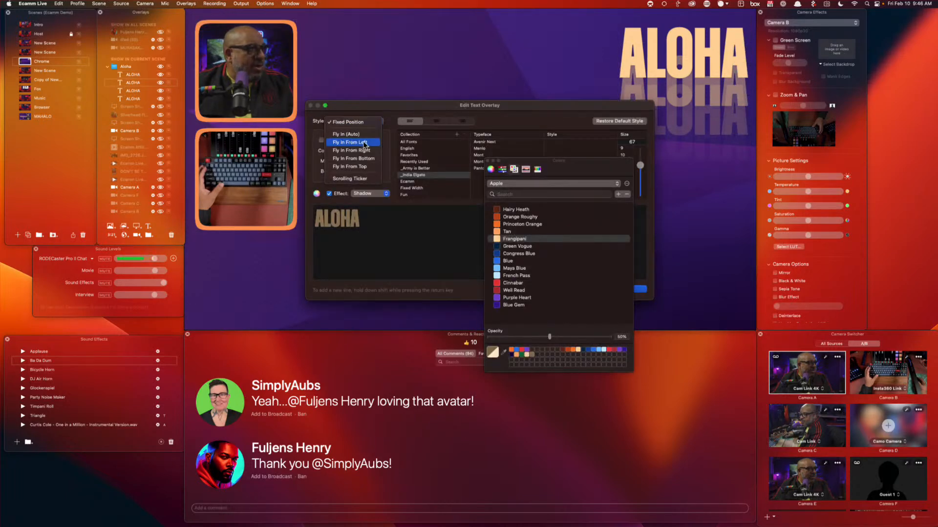
pyautogui.click(367, 167)
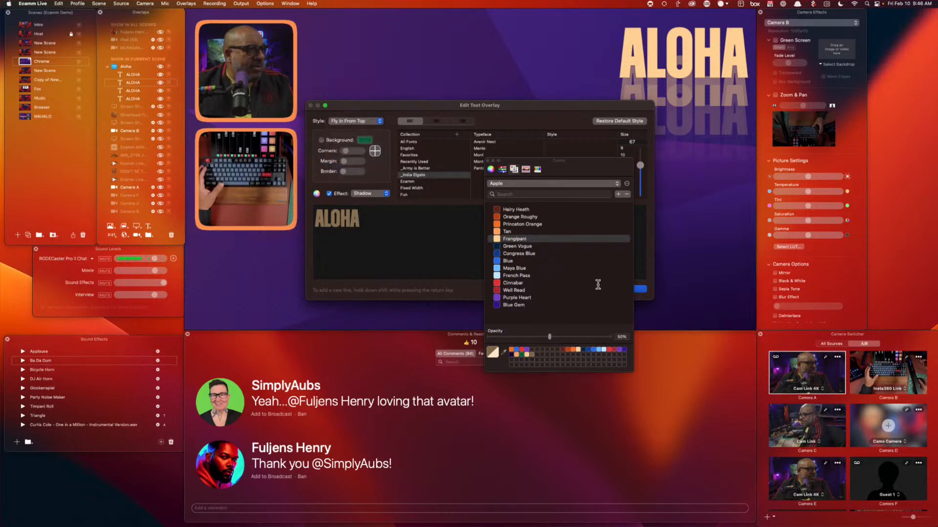
pyautogui.click(639, 289)
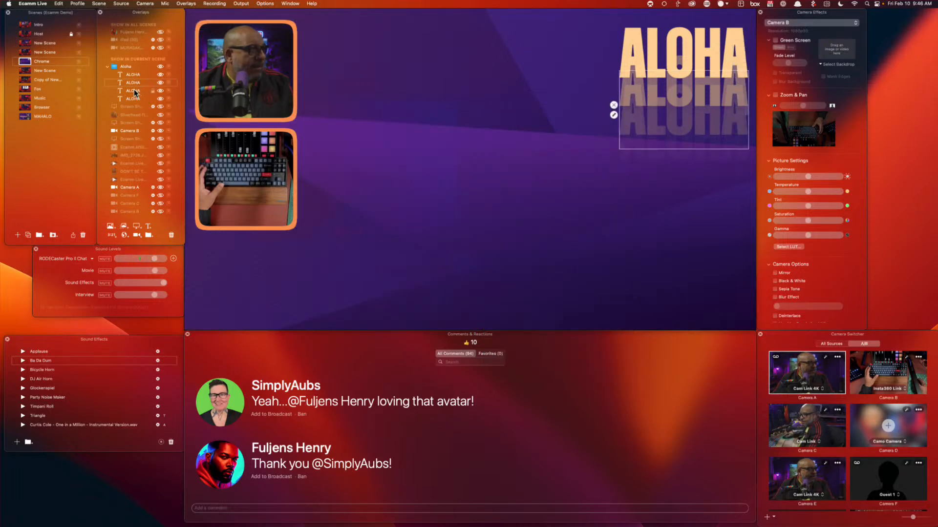
# Set the third and fourth ALOHA overlays to Fly In From Top, then hide the Aloha group
pyautogui.doubleClick(134, 91)
pyautogui.click(360, 122)
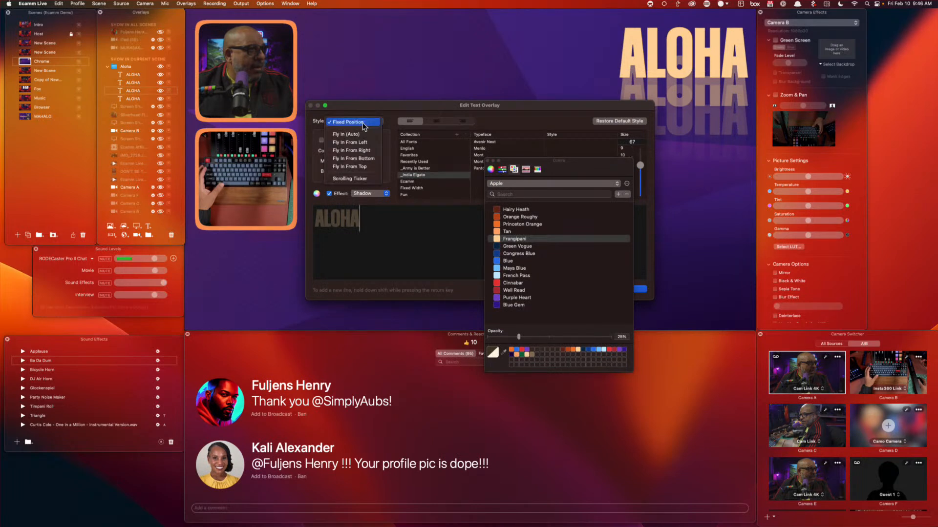
pyautogui.click(368, 166)
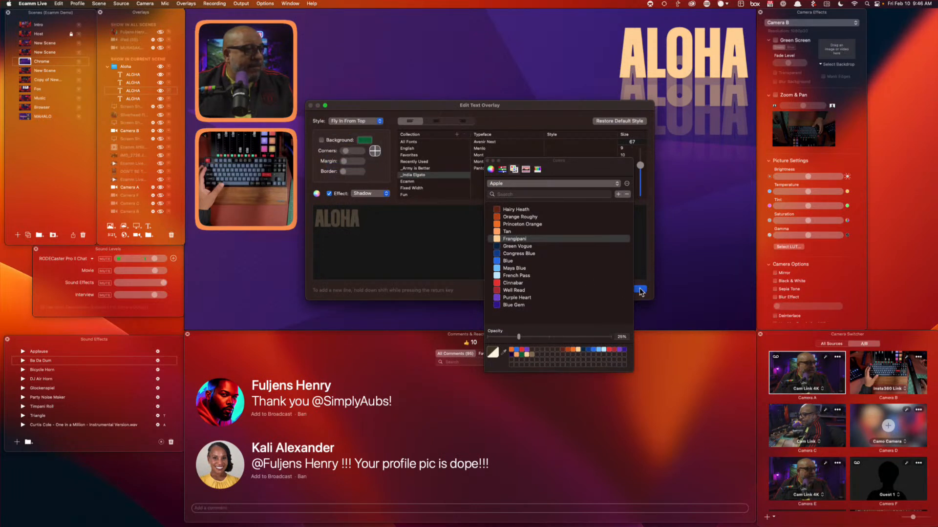
pyautogui.click(640, 290)
pyautogui.doubleClick(130, 97)
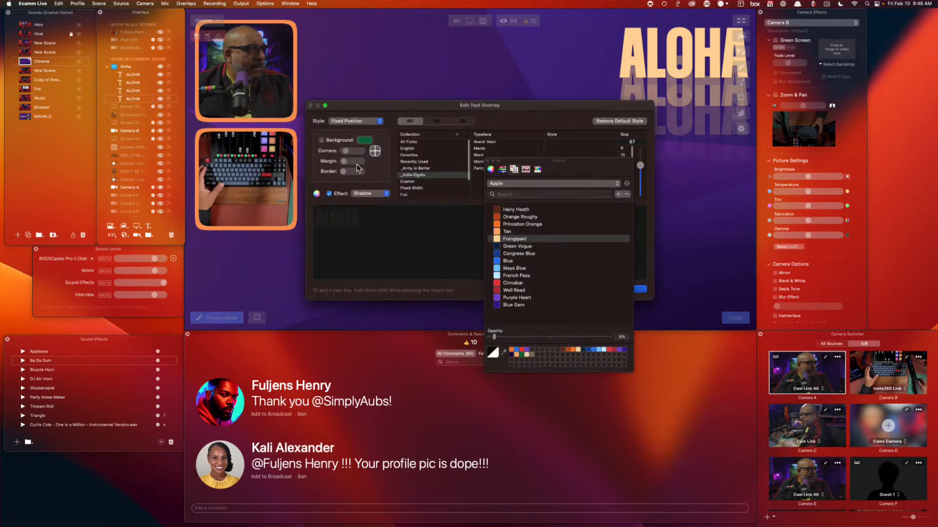
pyautogui.click(356, 122)
pyautogui.click(367, 167)
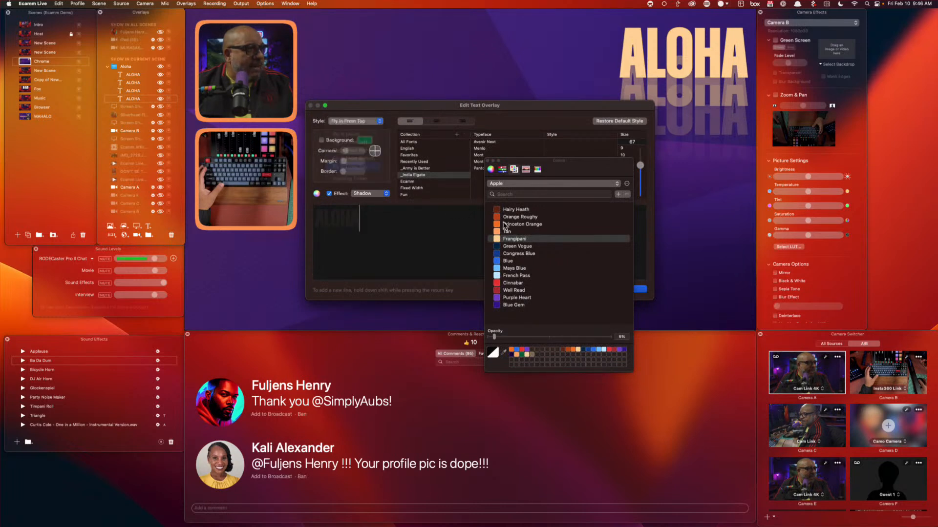
pyautogui.click(639, 289)
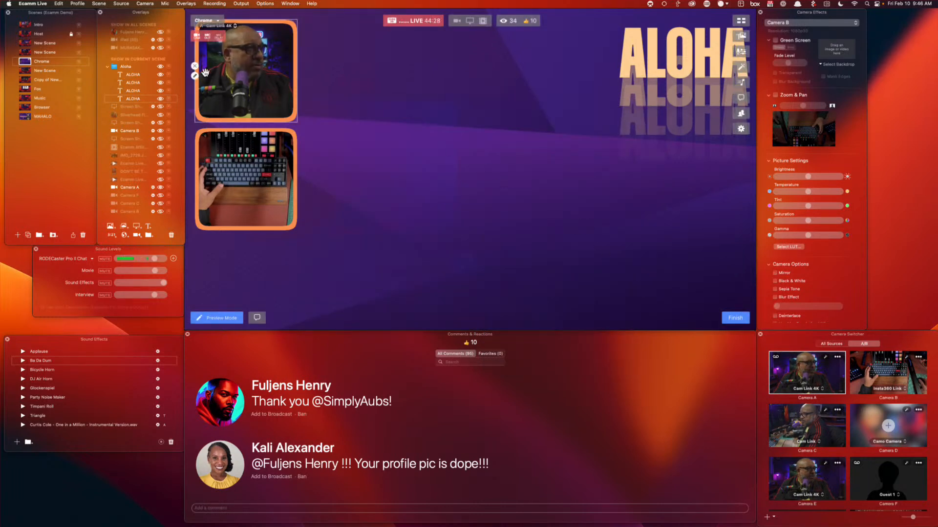
pyautogui.click(161, 67)
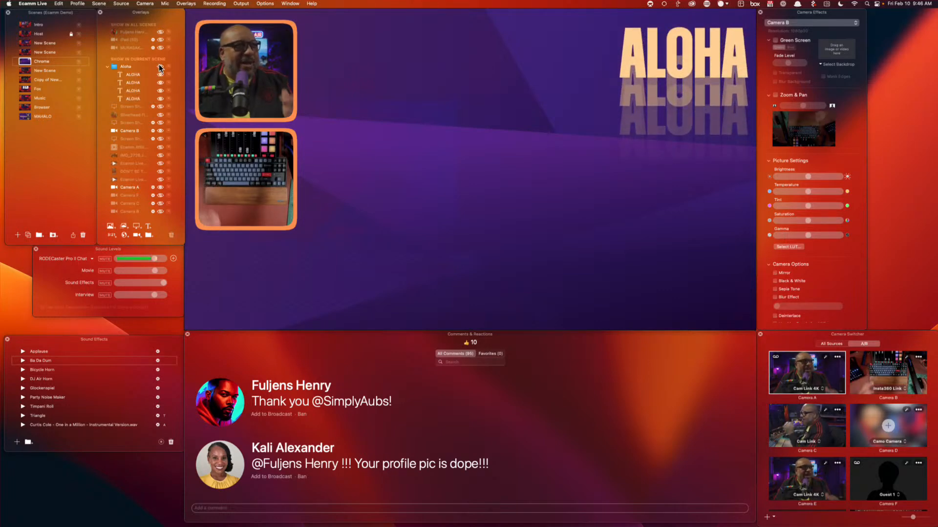
# Collapse the Aloha group, move ALOHA to the lower right, and toggle it off and on to replay the fly-in
pyautogui.click(108, 67)
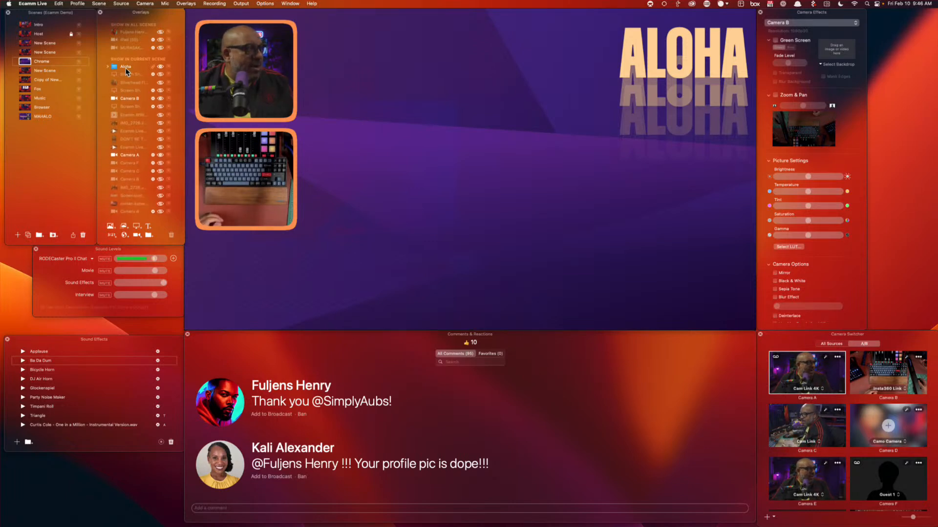
pyautogui.moveTo(698, 69); pyautogui.dragTo(676, 230)
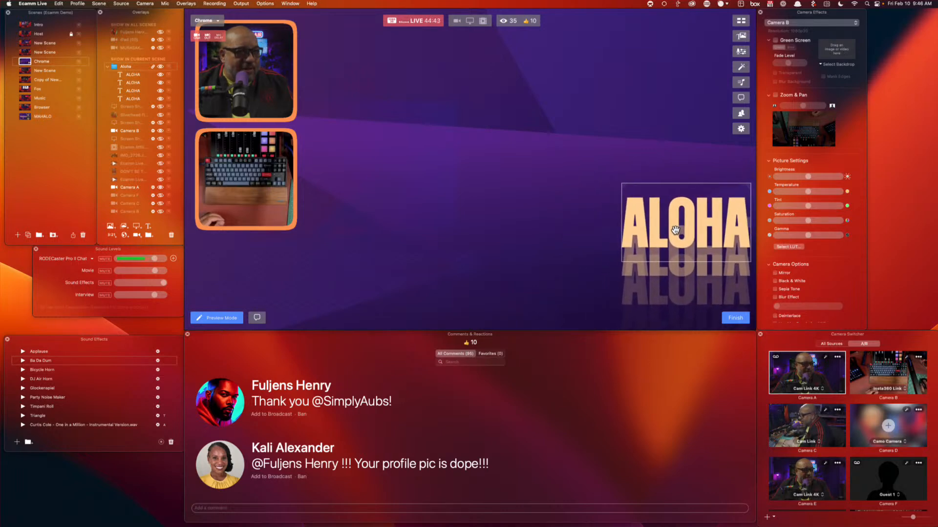
pyautogui.click(160, 67)
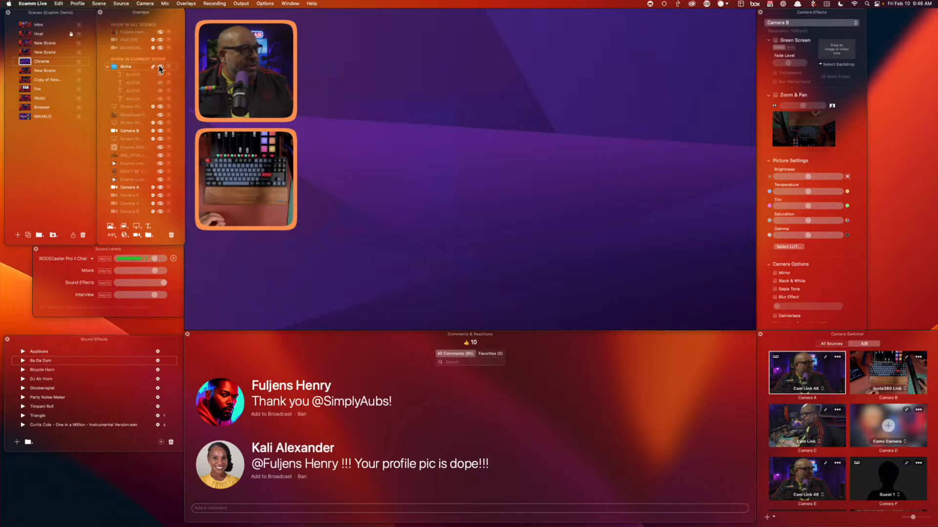
pyautogui.click(160, 67)
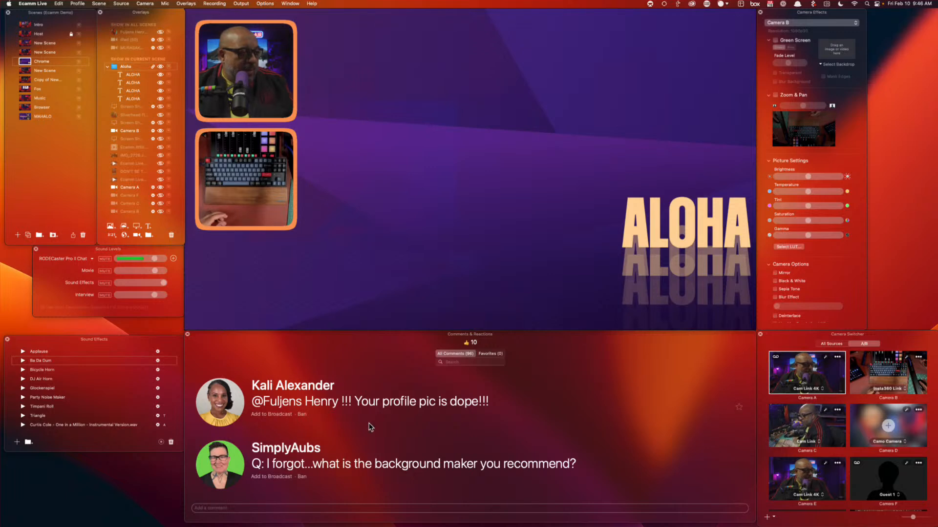
# Air the background-maker question, then replace it with the profile-pic compliment comment
pyautogui.click(220, 465)
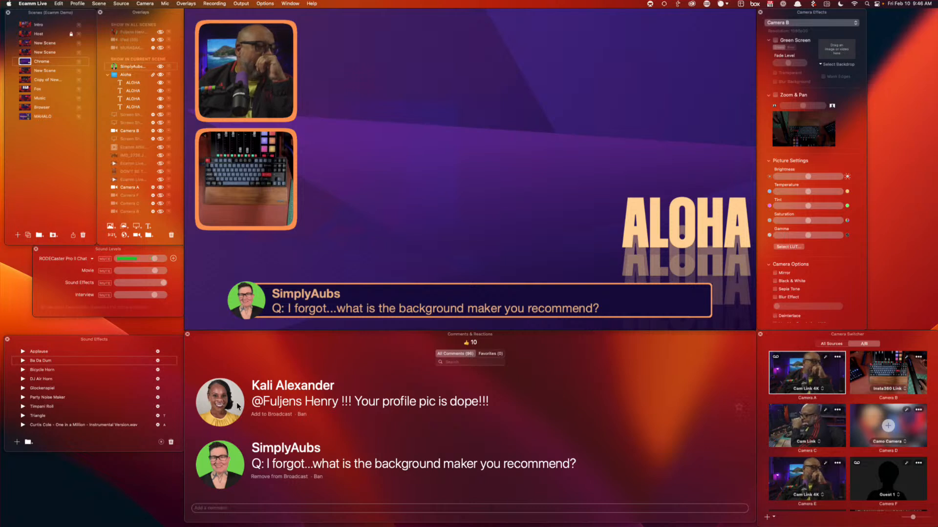
pyautogui.click(221, 415)
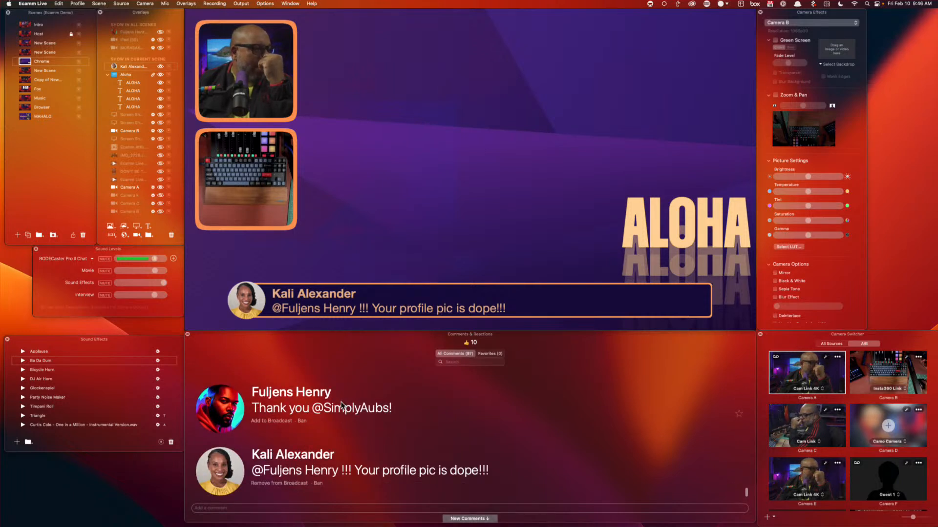
pyautogui.moveTo(246, 209)
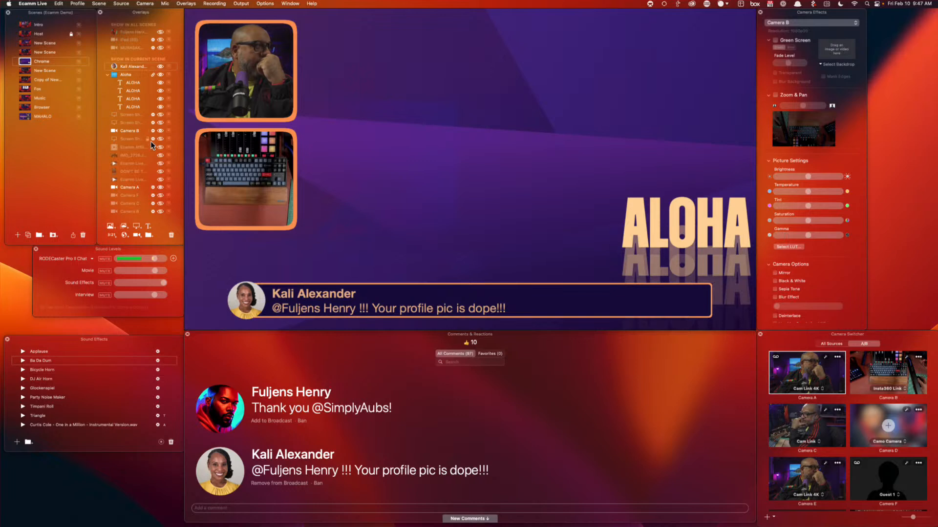
# Start a new Scrolling Ticker text overlay in Open Sans at size 24
pyautogui.click(148, 227)
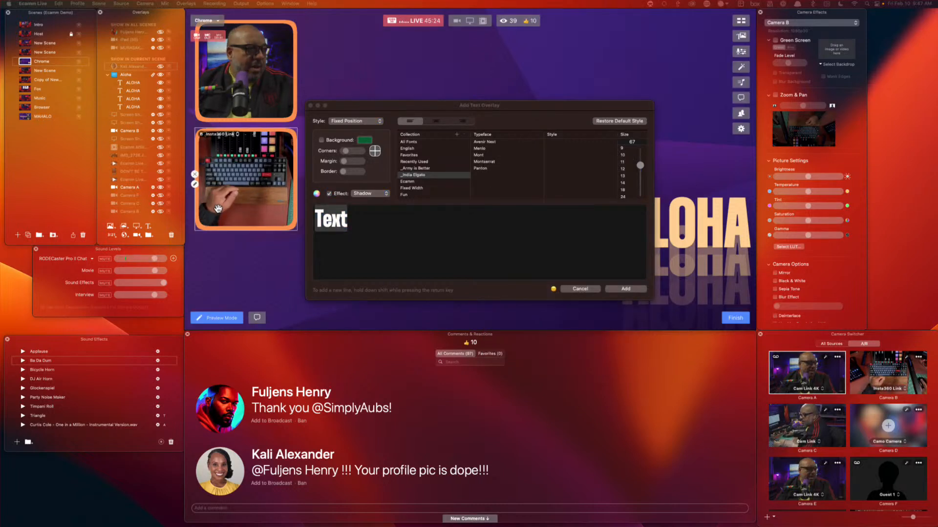
pyautogui.click(349, 123)
pyautogui.click(349, 123)
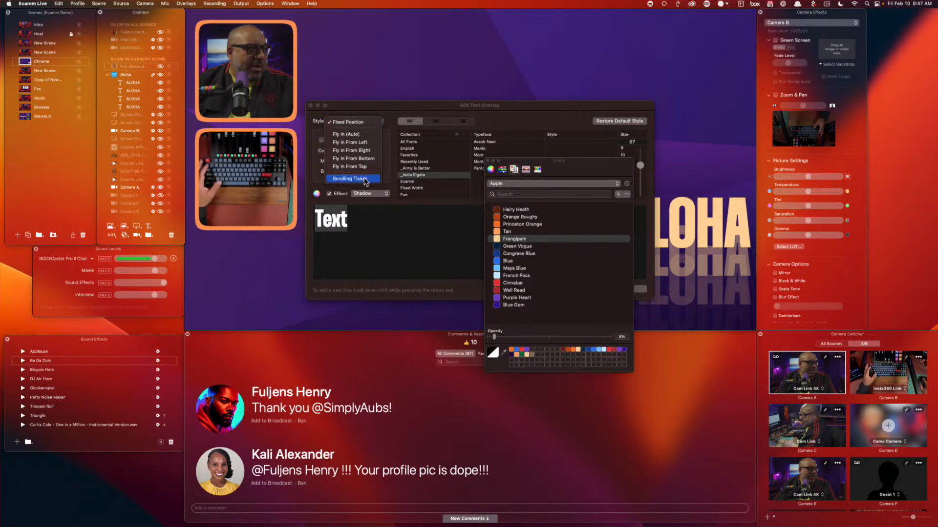
pyautogui.click(352, 179)
pyautogui.click(491, 142)
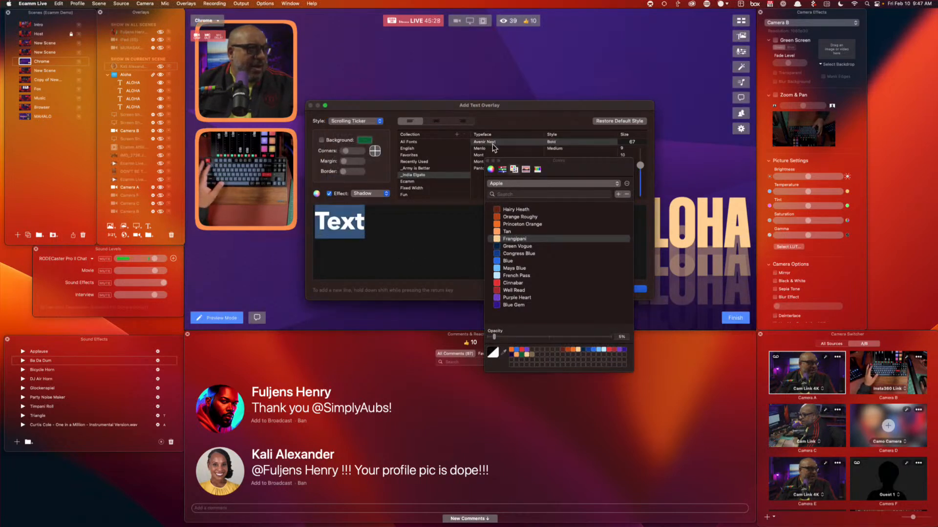
pyautogui.moveTo(520, 156); pyautogui.dragTo(711, 151)
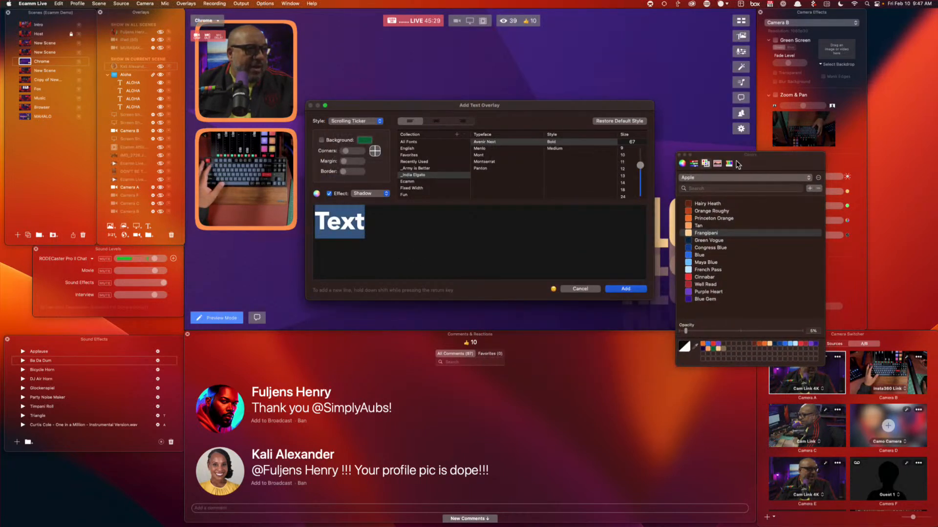
pyautogui.click(484, 162)
pyautogui.click(486, 156)
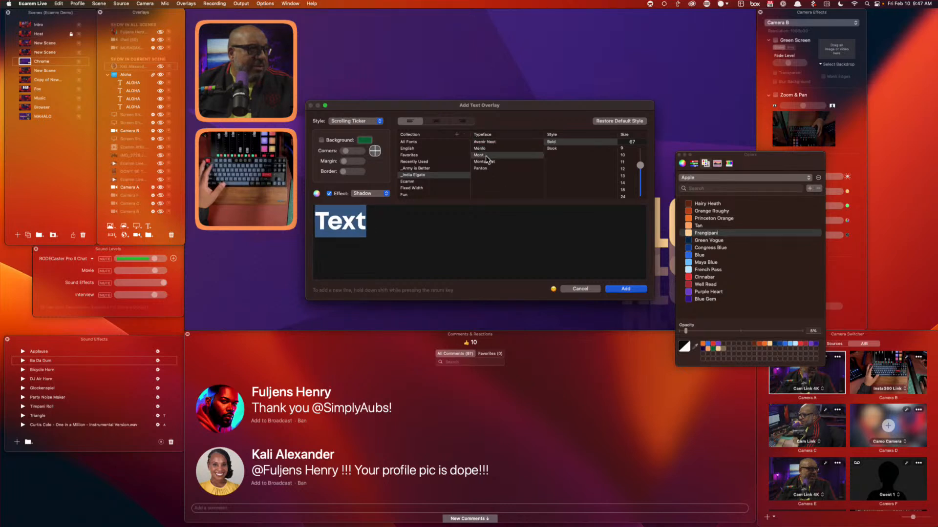
pyautogui.click(499, 162)
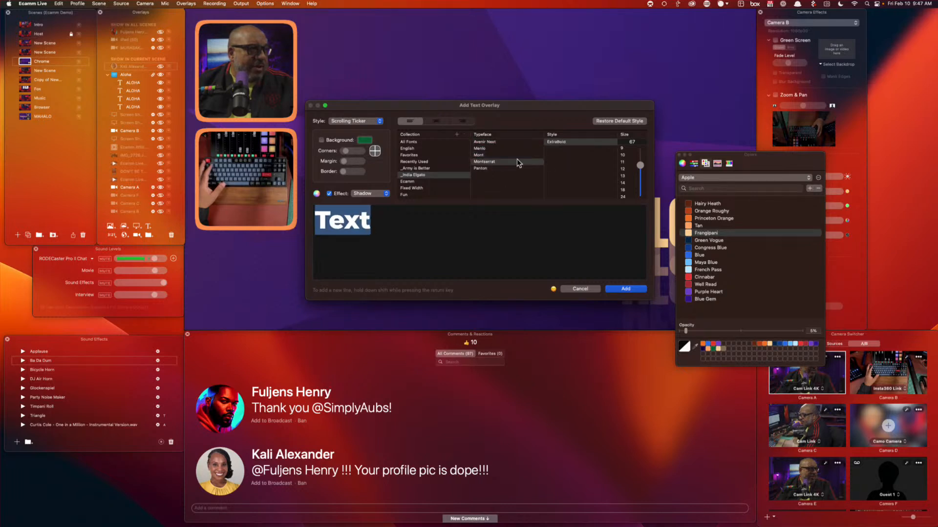
pyautogui.click(489, 169)
pyautogui.click(408, 181)
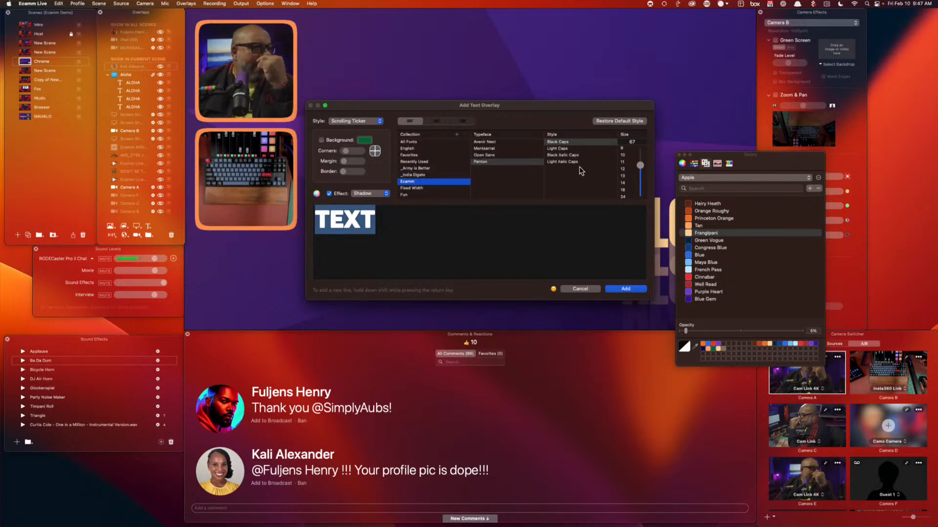
pyautogui.click(489, 155)
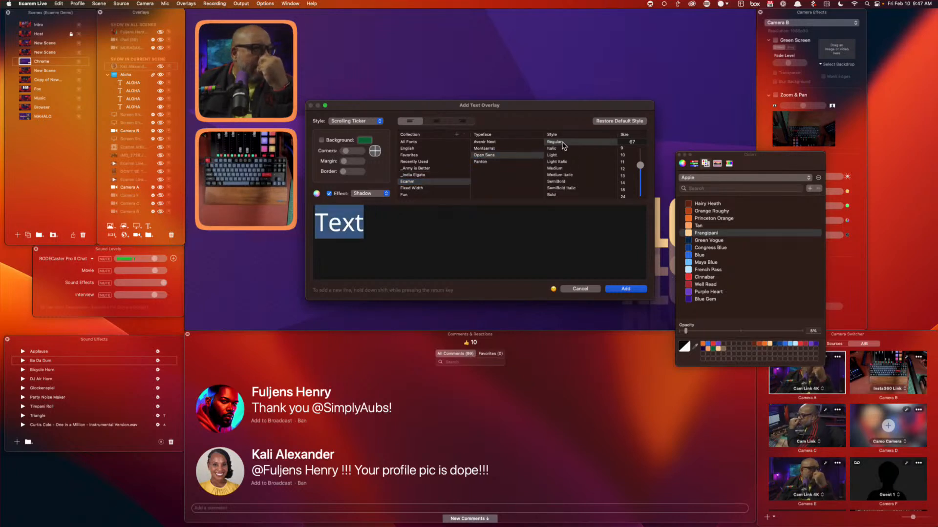
pyautogui.click(624, 196)
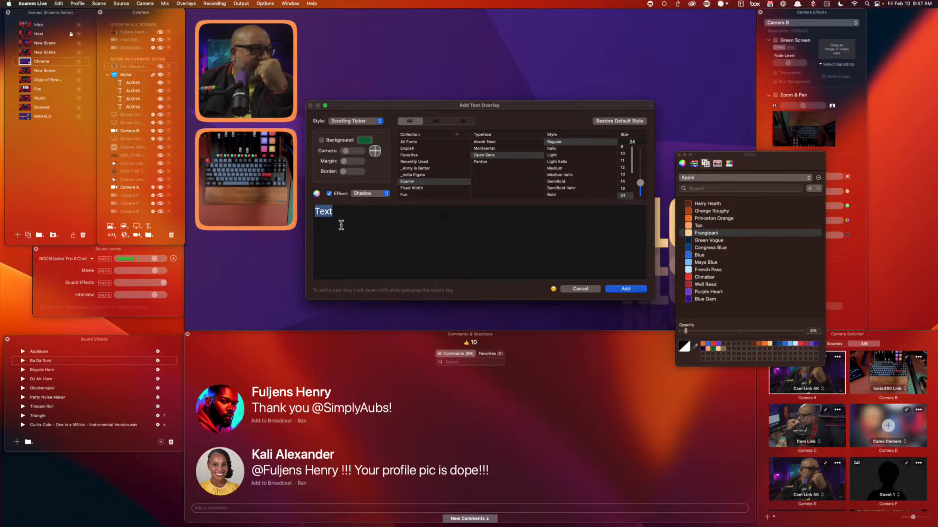
# Paste the OBS resizing note as the ticker text and add the overlay
pyautogui.write('You can hold ALT on the keyboard to resize elements in OBS, allowing you to crop the chat stream if you want to hide aspects like the time or source icon.  Clicking on a message will have it appear in the overlay link. You can press the clear button to hide it or use the &showtime=20000 URL option added to the overlay page to auto-hide it after 20-seconds (20,000 ms).')
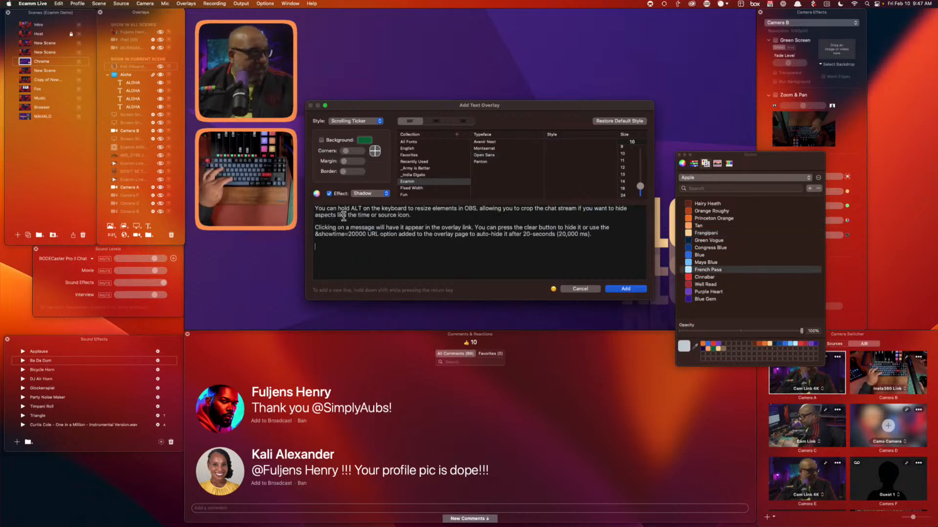
pyautogui.press('BackSpace')
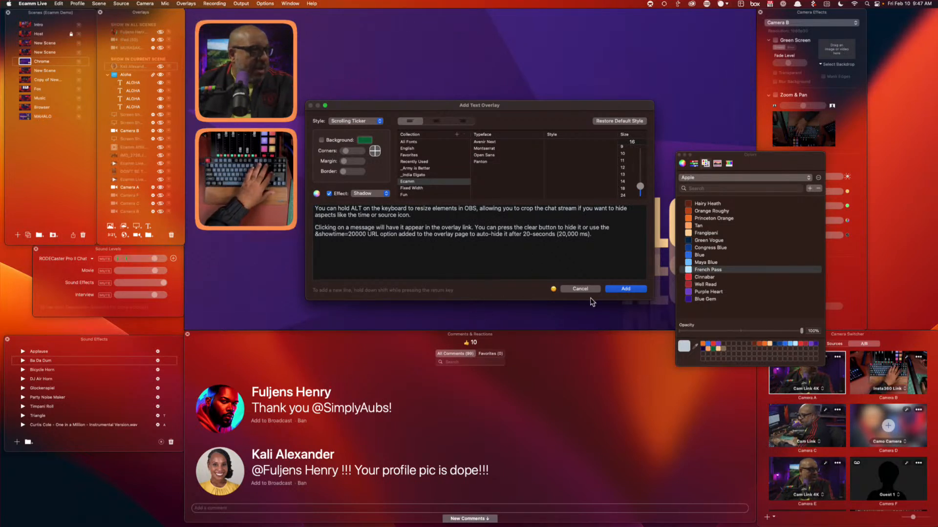
pyautogui.click(625, 289)
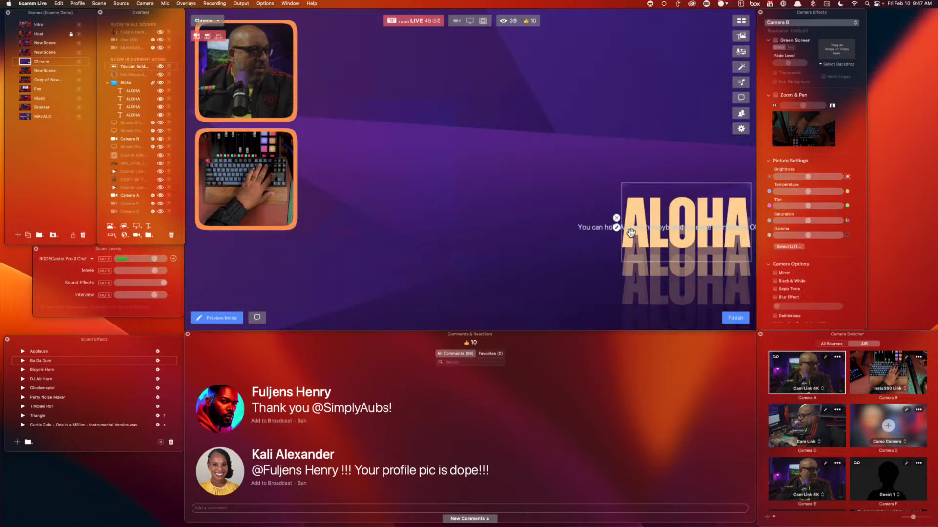
# Make the ticker a slower full-width bottom bar, move ALOHA top-right, and open the ticker's settings
pyautogui.moveTo(631, 233); pyautogui.dragTo(367, 291)
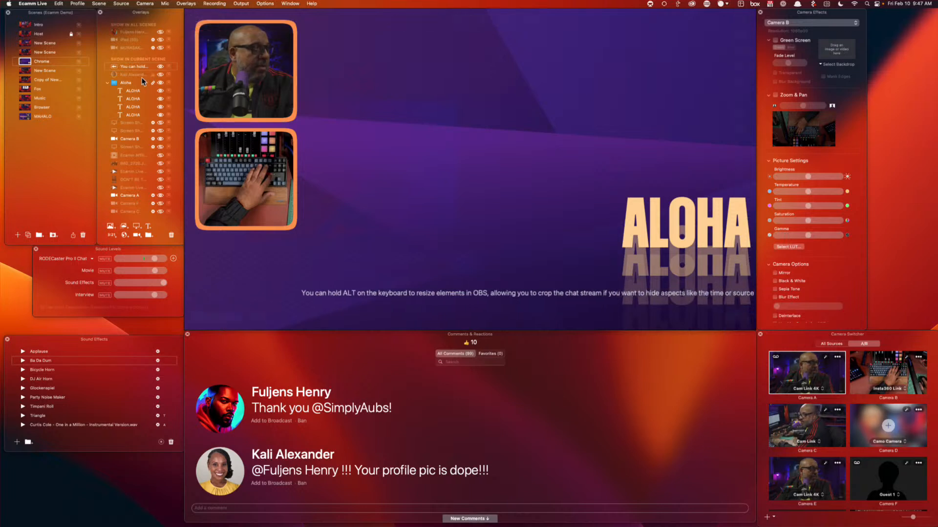
pyautogui.moveTo(717, 218); pyautogui.dragTo(713, 58)
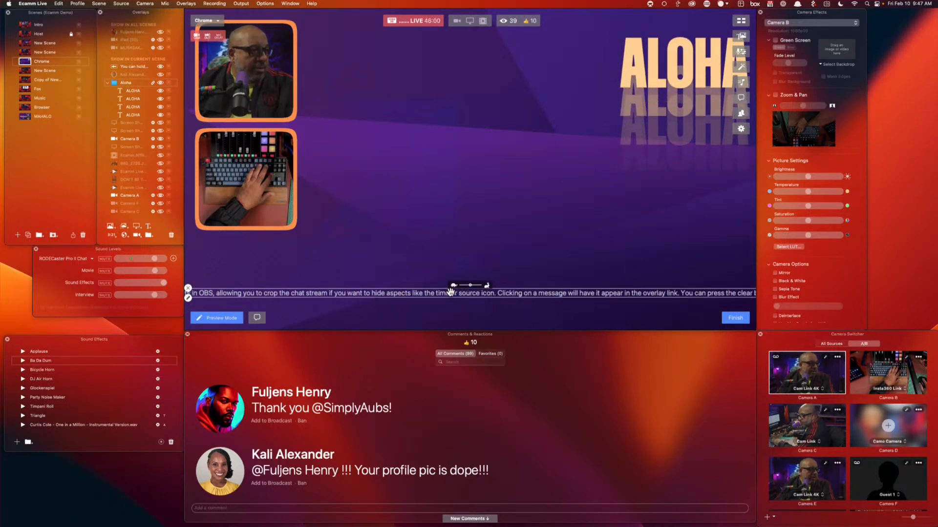
pyautogui.moveTo(470, 284); pyautogui.dragTo(466, 286)
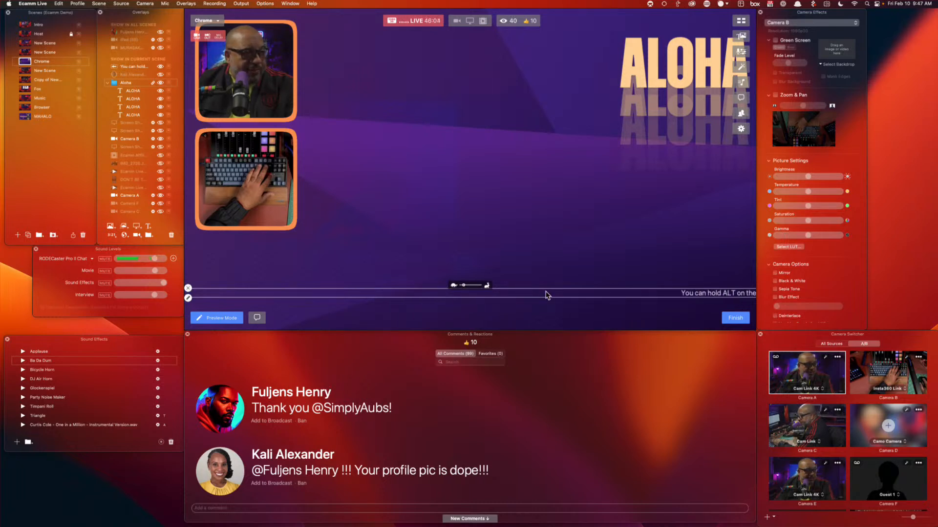
pyautogui.moveTo(665, 292); pyautogui.dragTo(668, 304)
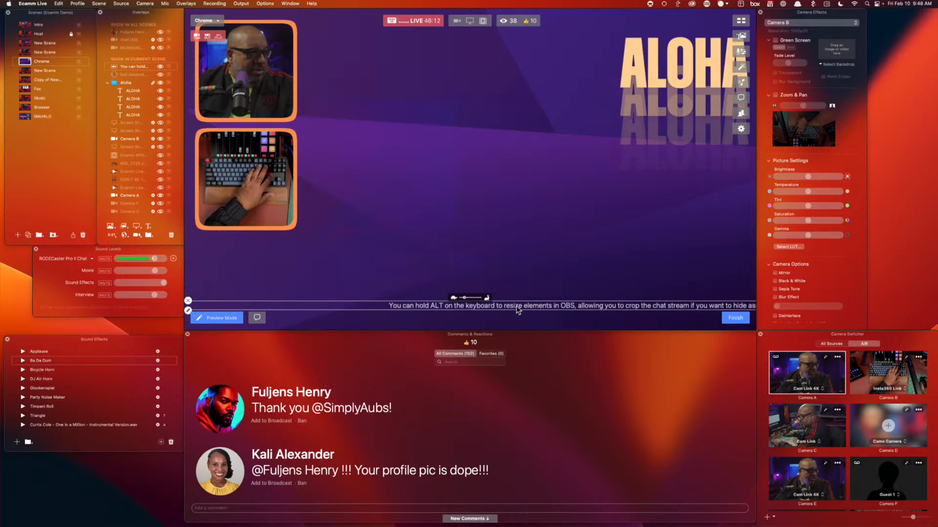
pyautogui.doubleClick(518, 307)
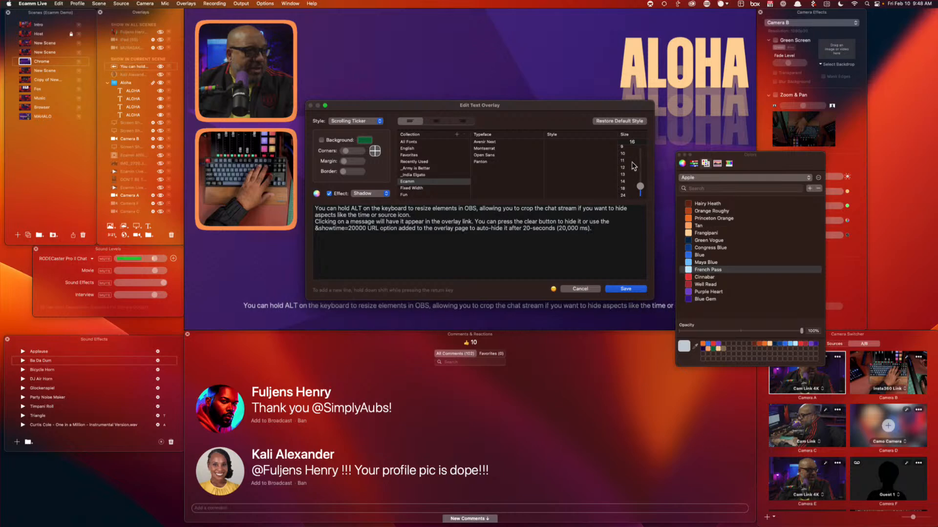
# Set the scrolling ticker's text size to 22, then deselect and reselect the ticker
pyautogui.click(637, 142)
pyautogui.write('22')
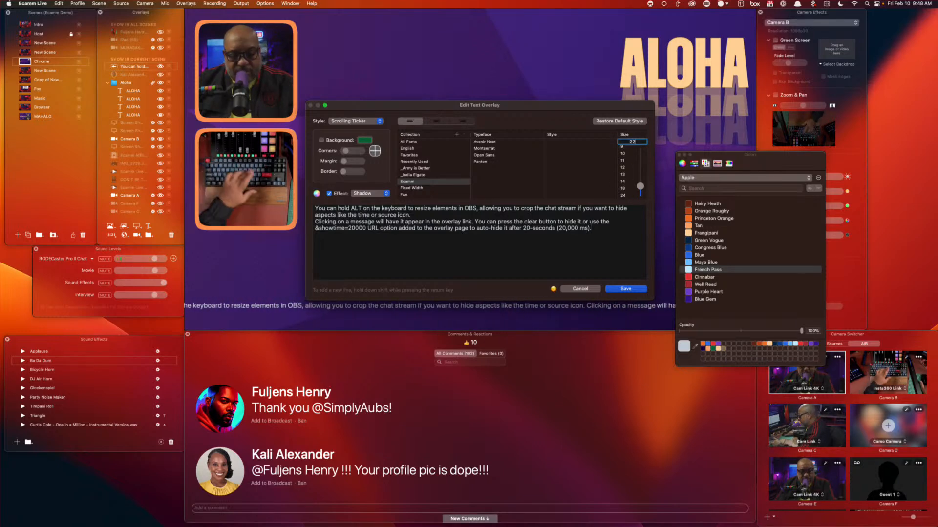
pyautogui.press('Return')
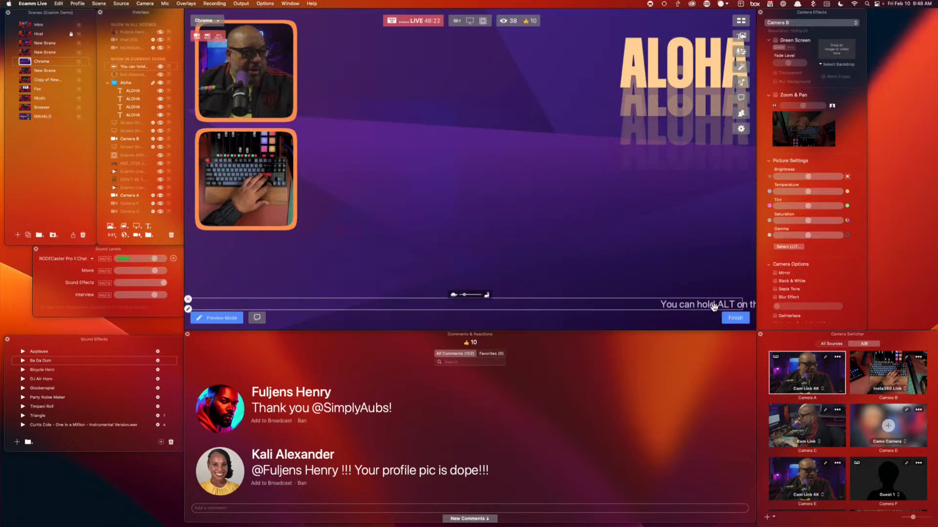
pyautogui.click(227, 261)
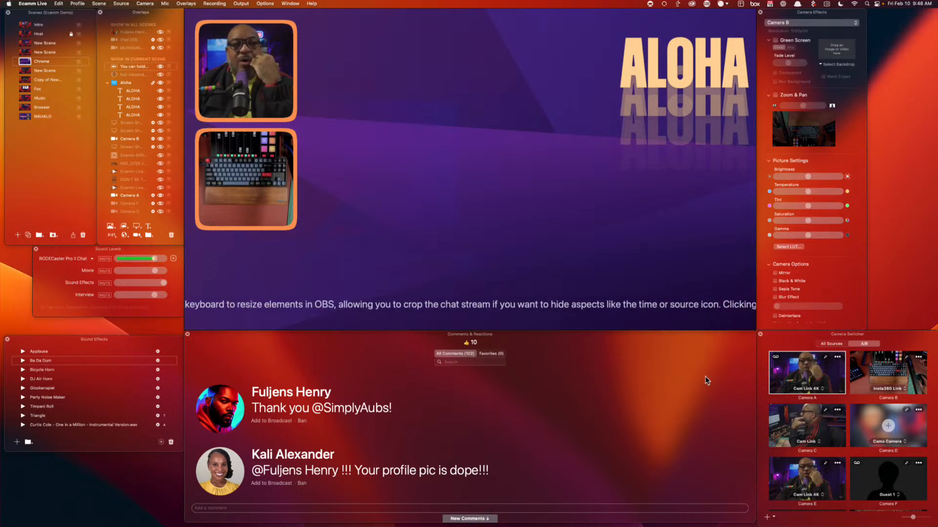
pyautogui.click(689, 307)
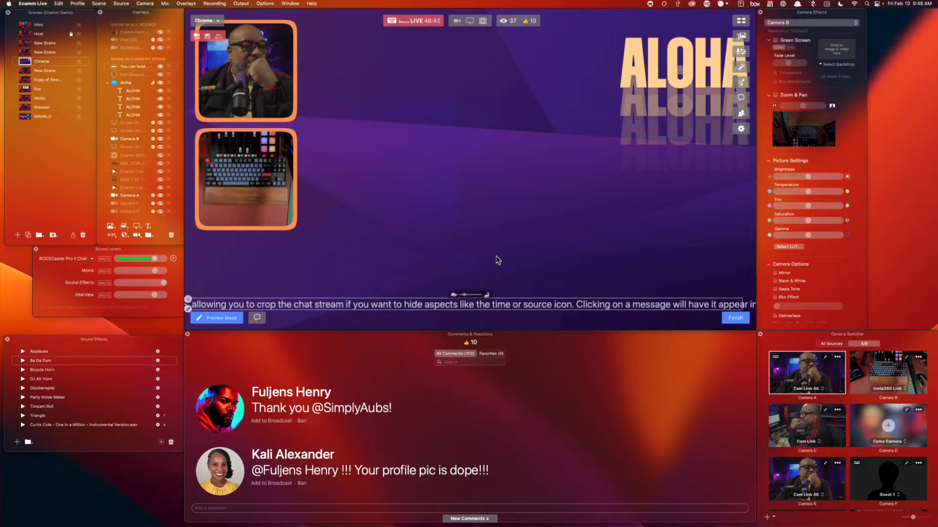
# Switch between the two New Scenes and turn on the Widget overlay
pyautogui.click(30, 52)
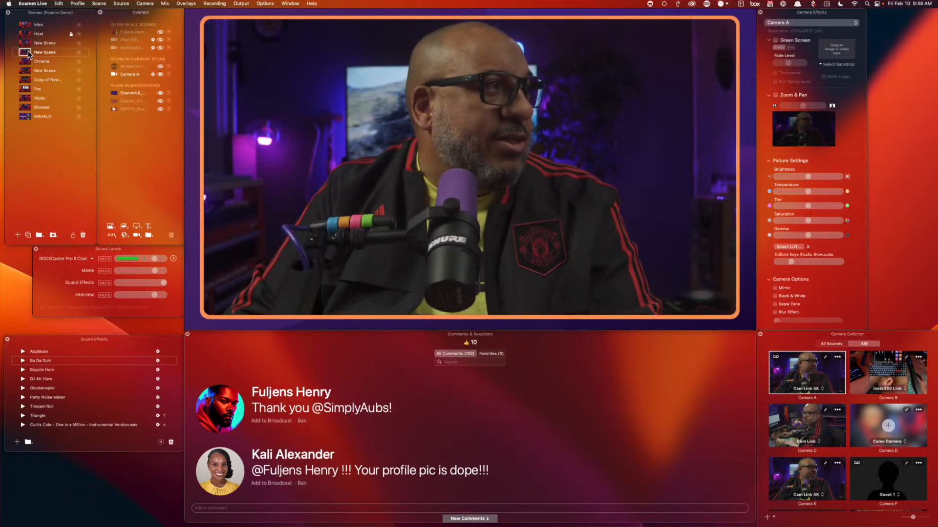
pyautogui.click(27, 43)
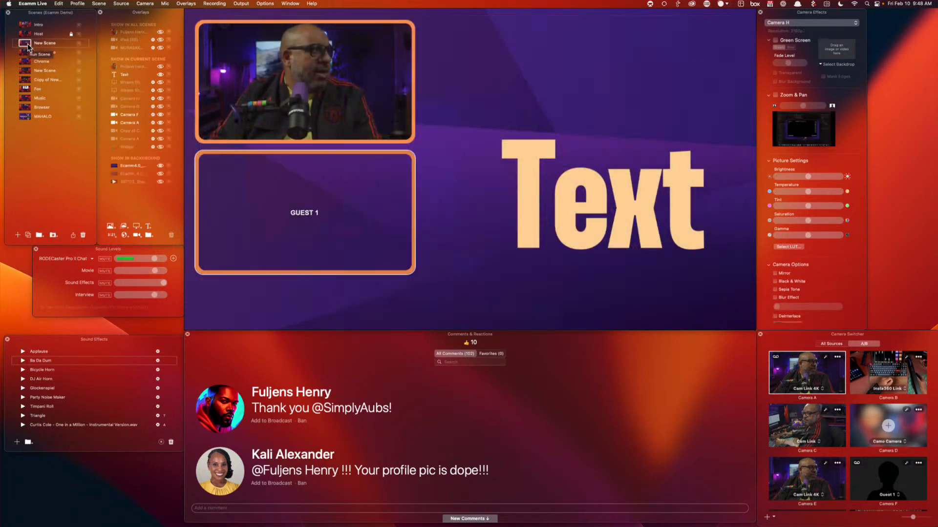
pyautogui.click(159, 146)
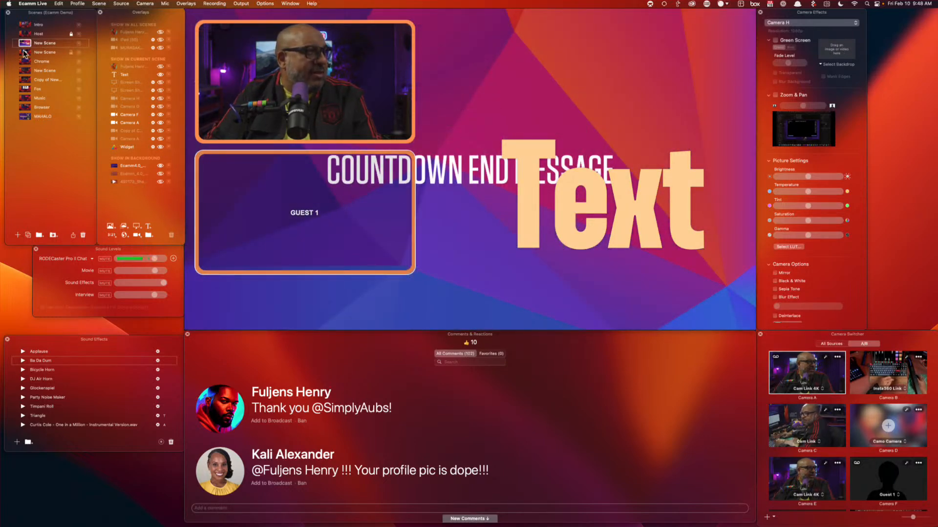
# Open and cancel the Widget overlay settings, then put the Host scene on air
pyautogui.click(149, 146)
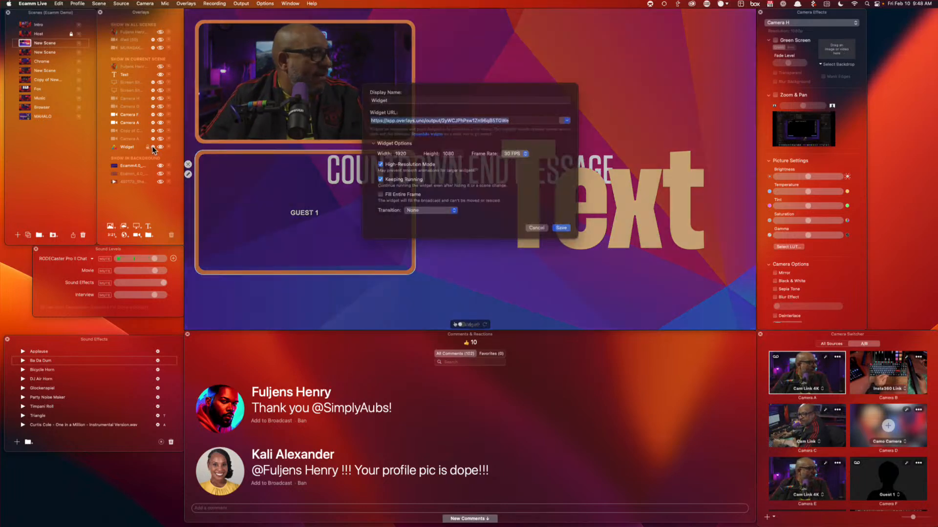
pyautogui.click(540, 237)
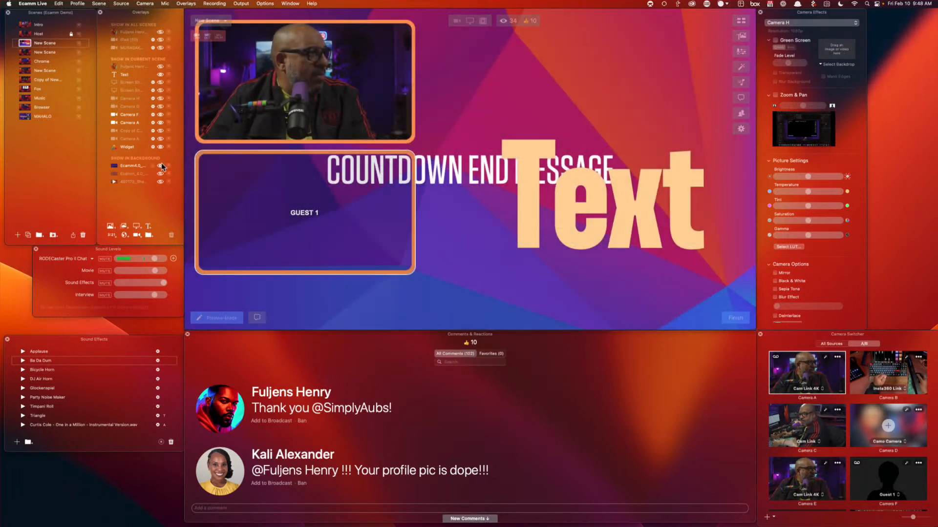
pyautogui.click(27, 35)
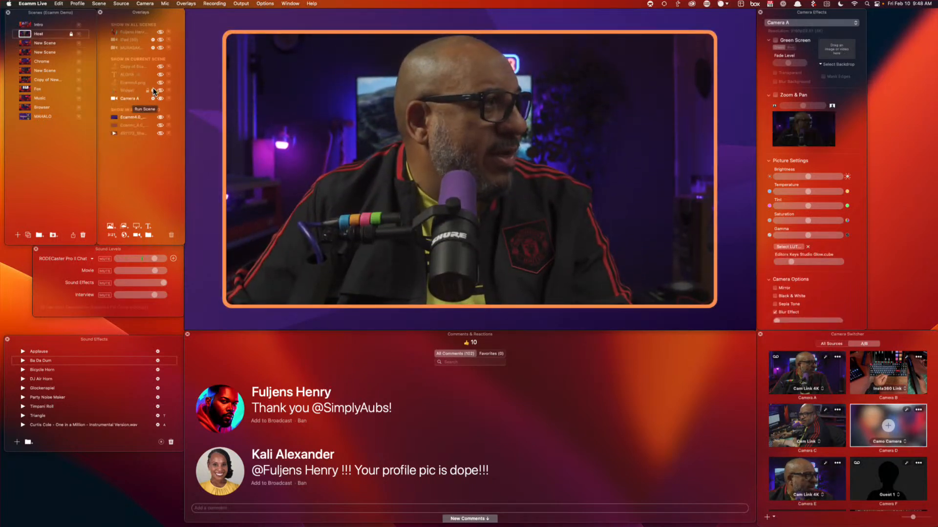
# Turn on the Host scene's Widget overlay as an ECAMM FAM ticker and save its settings
pyautogui.click(160, 91)
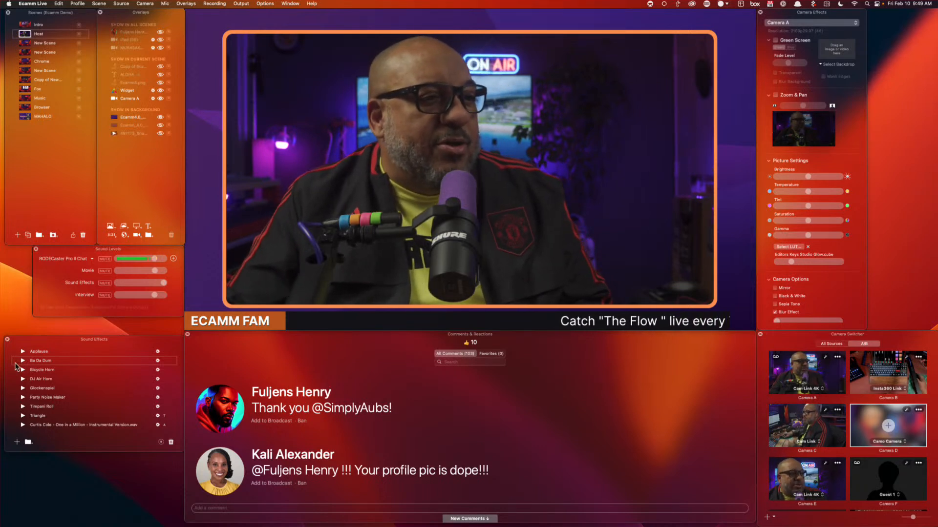
pyautogui.moveTo(244, 316)
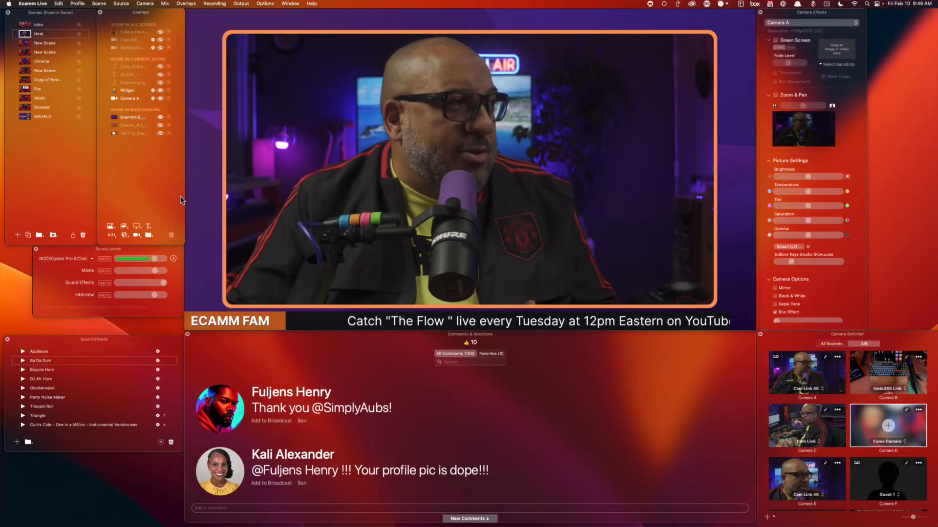
pyautogui.click(152, 91)
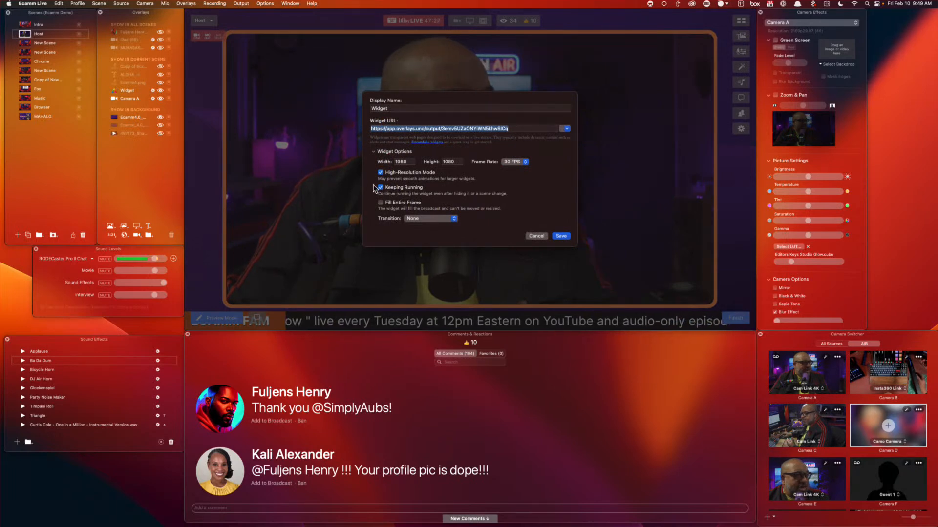
pyautogui.click(560, 237)
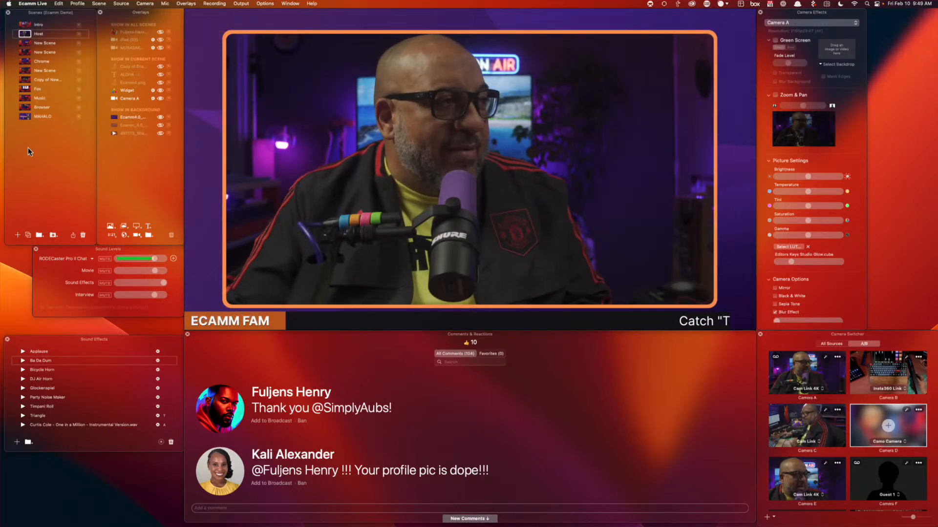
# Cycle through the Host and New Scene scenes, ending with the Chrome scene on air
pyautogui.click(24, 33)
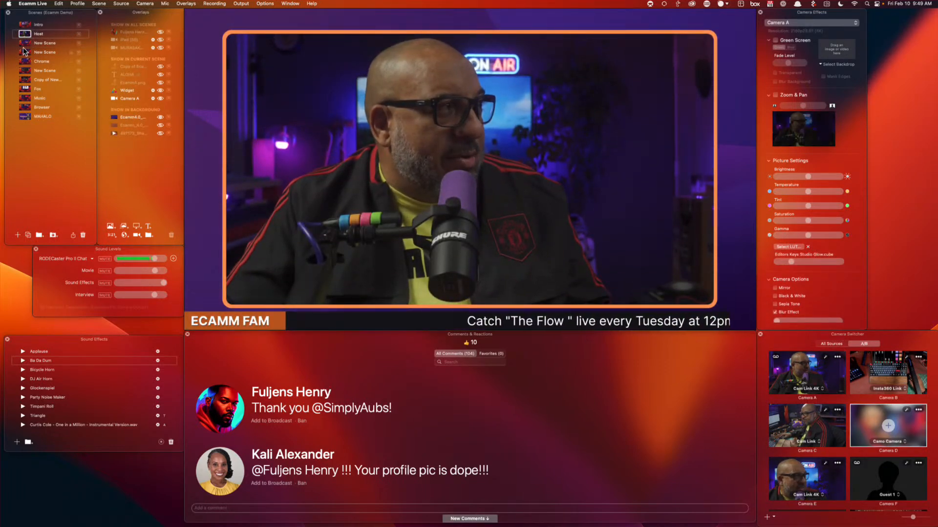
pyautogui.click(24, 43)
pyautogui.click(26, 33)
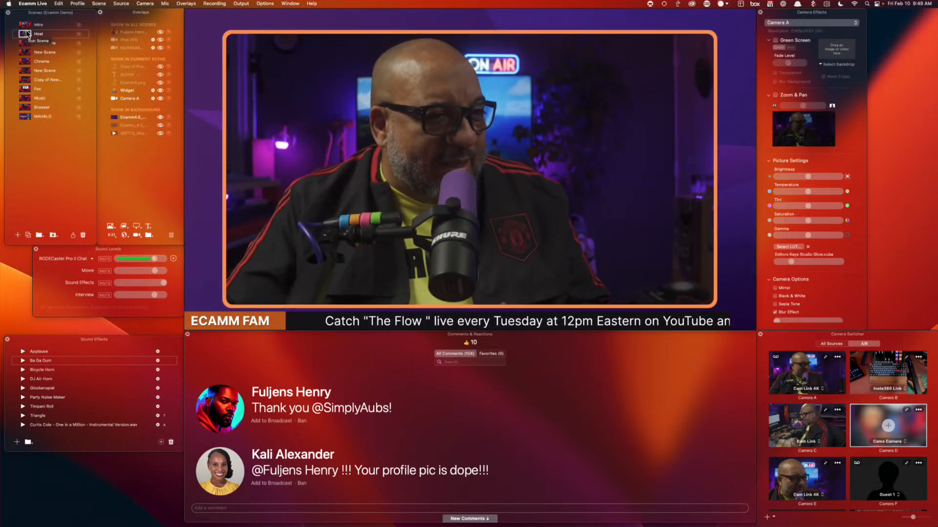
pyautogui.click(24, 62)
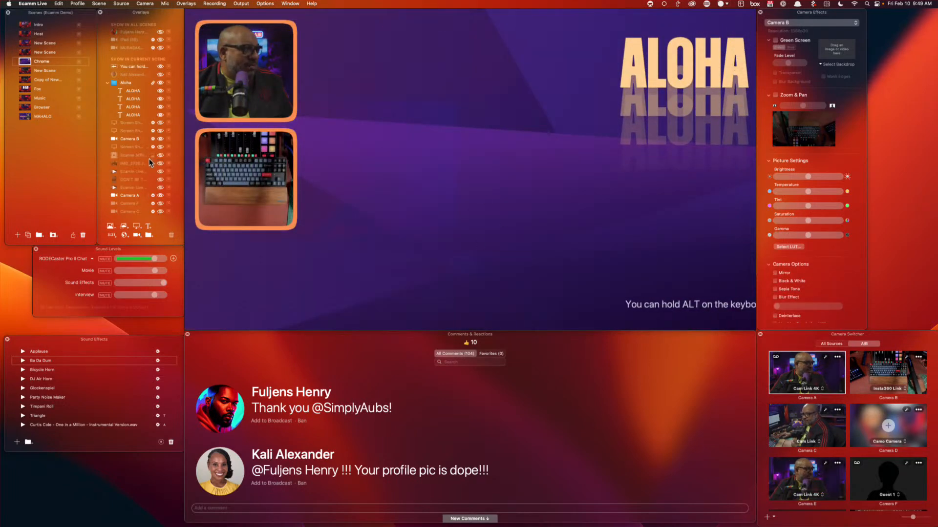
# Show the Chrome screen-share overlay, hide the ALOHA titles group, and scroll the shared page
pyautogui.click(159, 146)
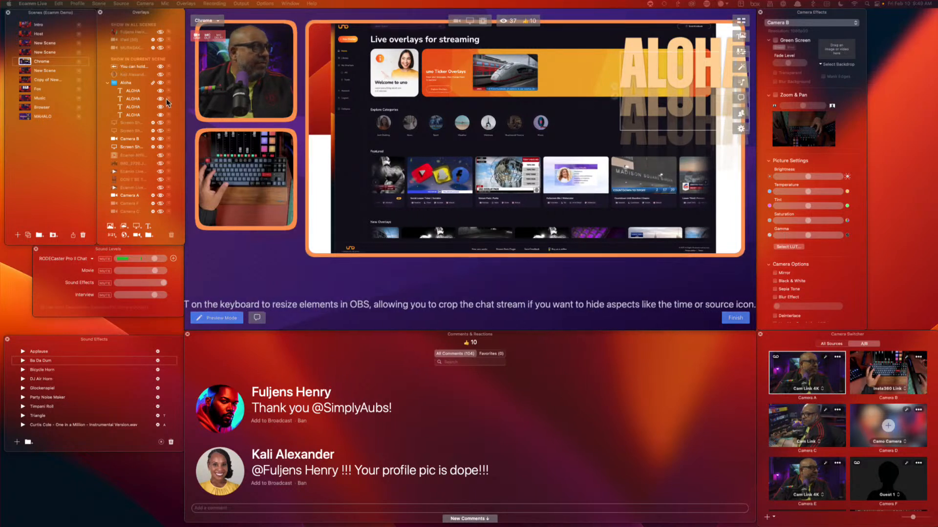
pyautogui.click(160, 83)
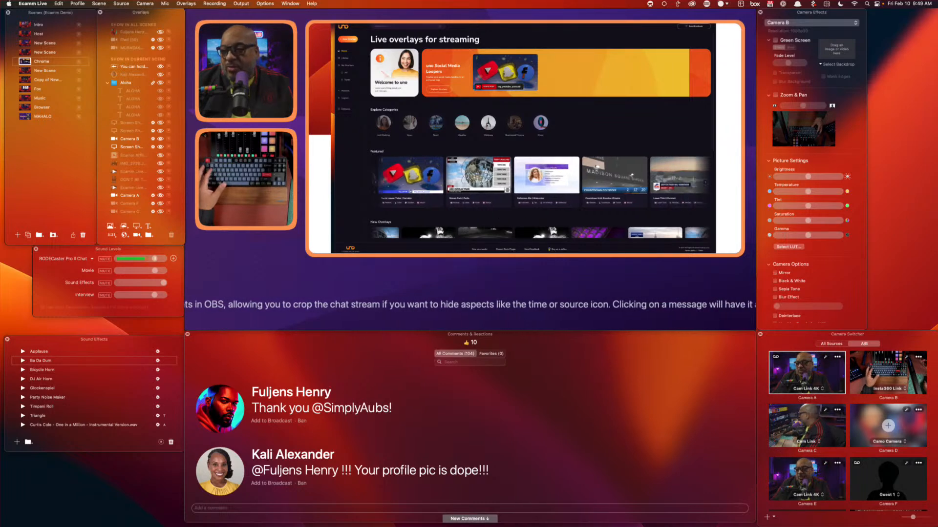
pyautogui.scroll(-5, 523, 137)
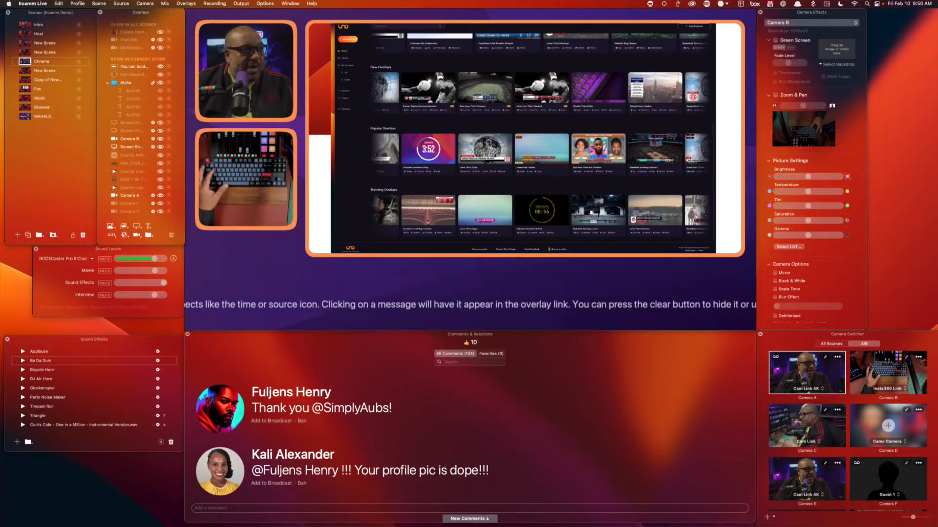
pyautogui.scroll(5, 523, 137)
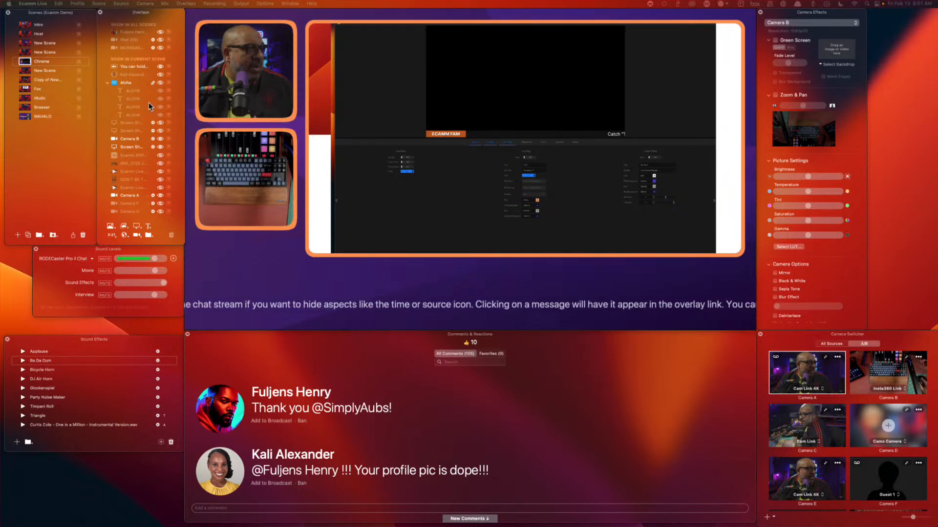
# Hide the scrolling ticker and add a new widget overlay to the Chrome scene
pyautogui.click(160, 66)
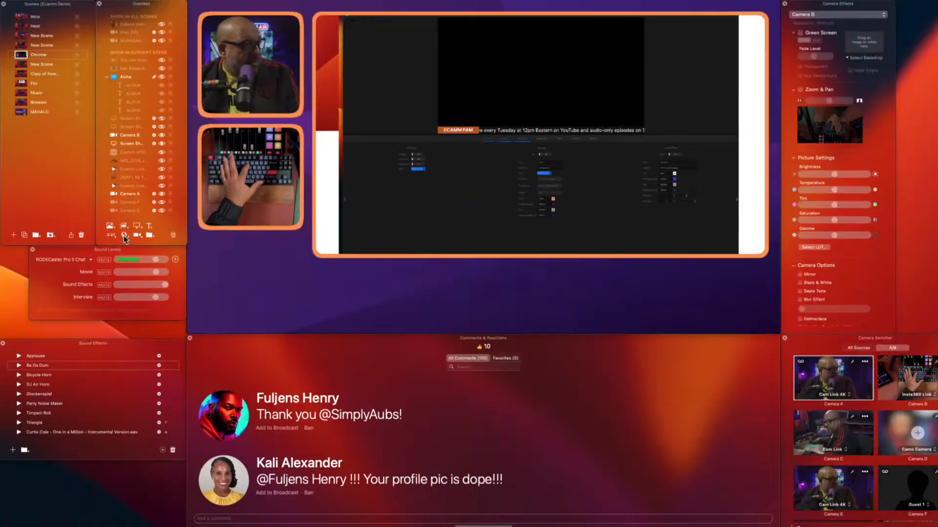
pyautogui.click(124, 235)
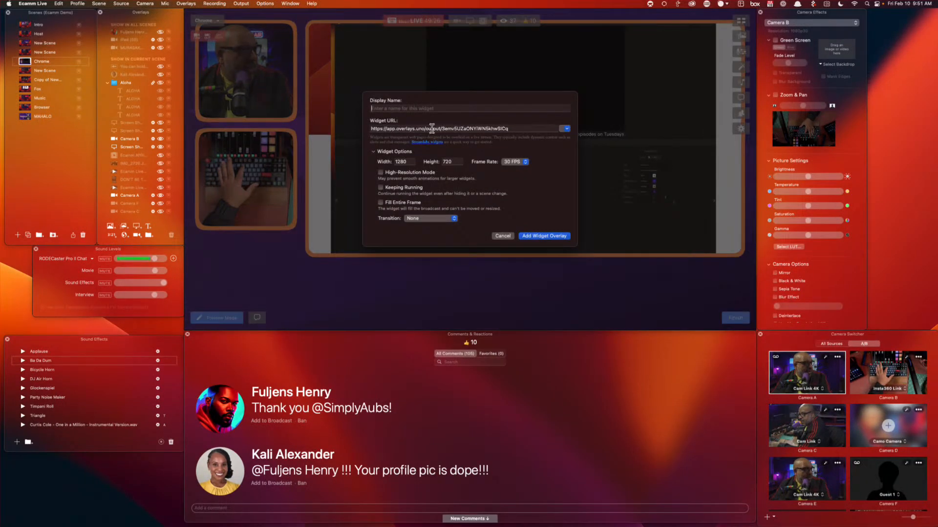
pyautogui.tripleClick(431, 128)
pyautogui.click(432, 128)
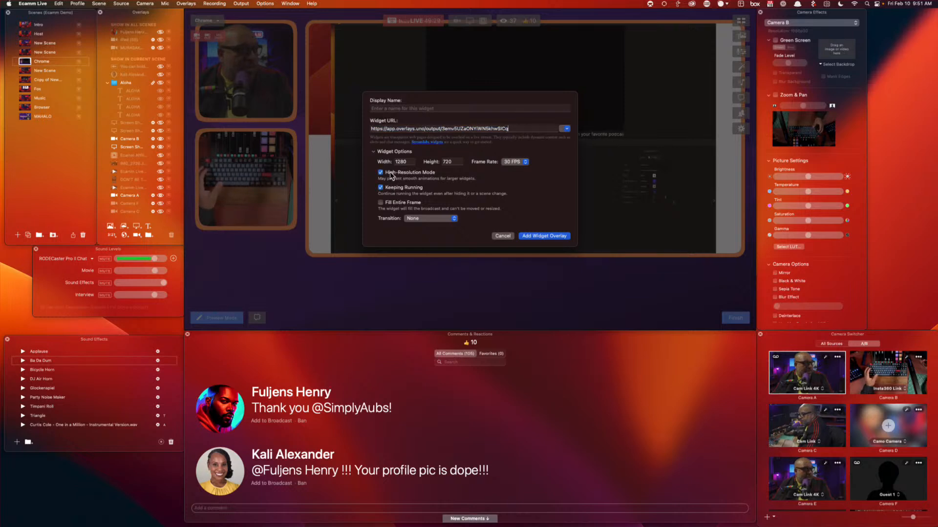
pyautogui.click(545, 237)
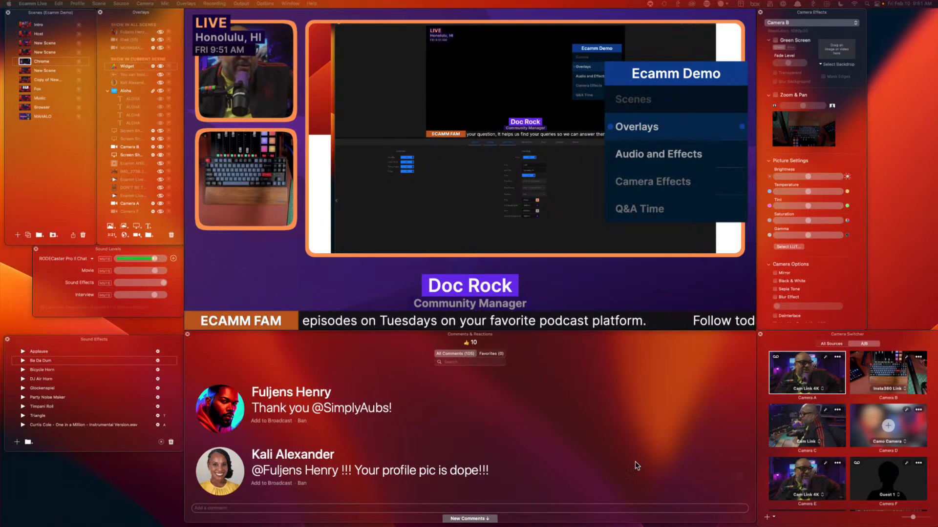
# Put the Host scene's full Camera A shot on air
pyautogui.moveTo(358, 124)
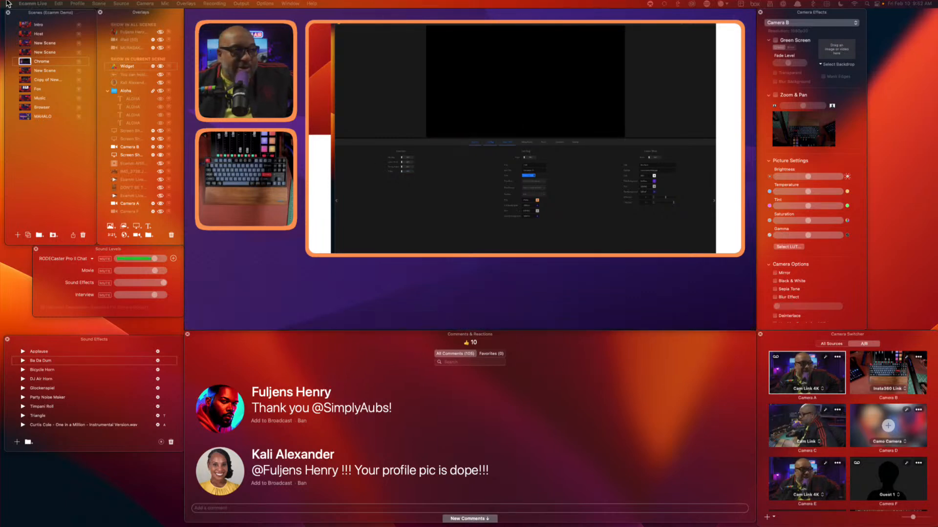
pyautogui.click(28, 32)
pyautogui.moveTo(440, 188)
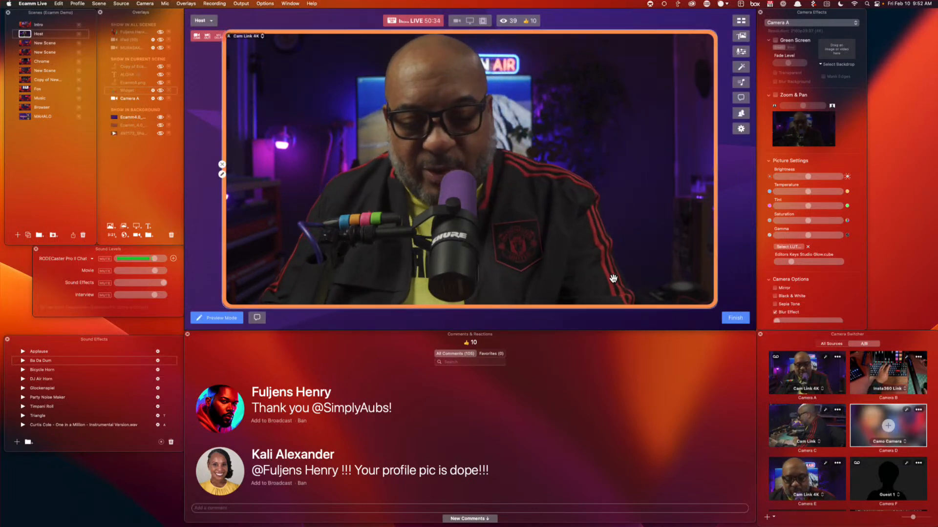
# Return to the Chrome scene with Cmd+5 and remove its screen-share layer
pyautogui.press('super+5')
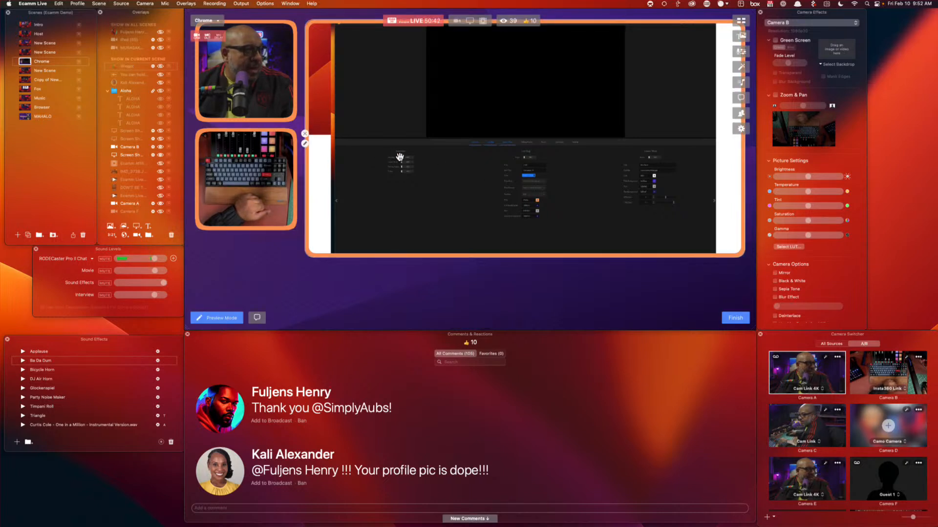
pyautogui.click(305, 133)
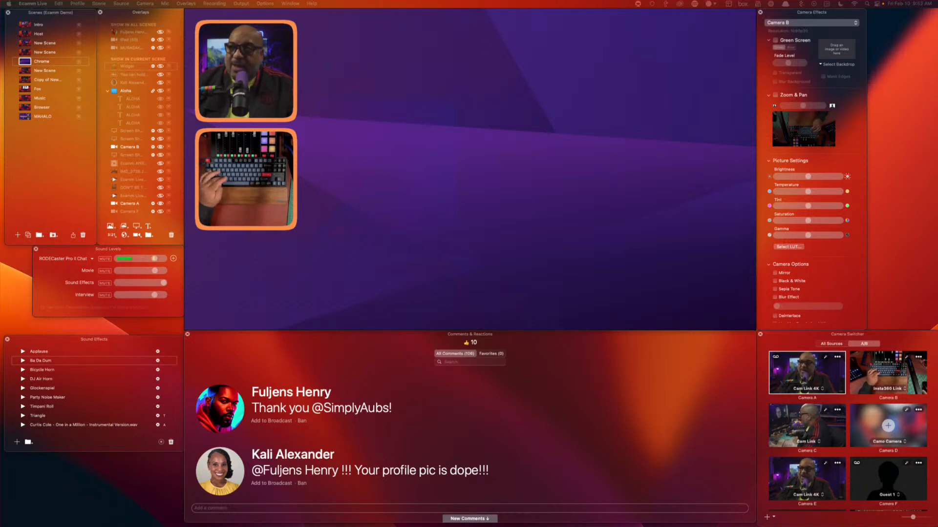
# Add a 1920×1080 YouTube widget from the pasted link, kept running, flying in from the right
pyautogui.click(122, 233)
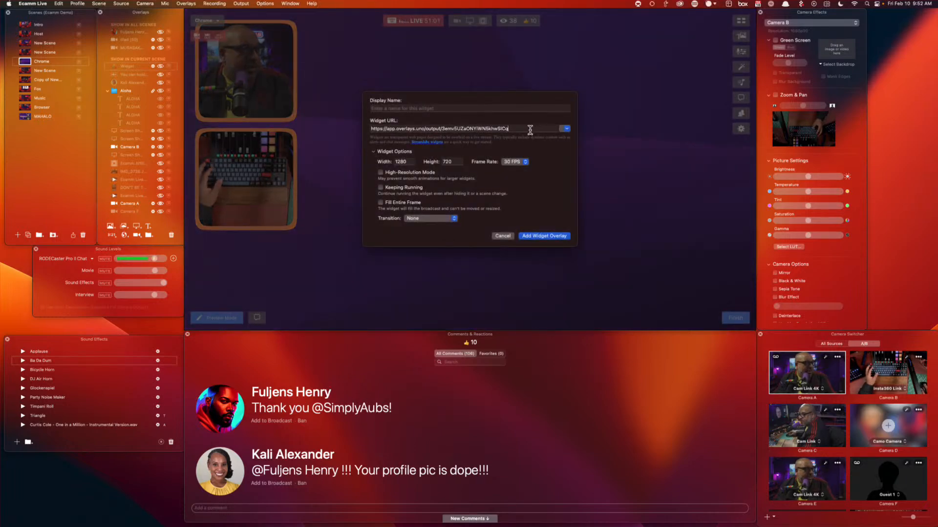
pyautogui.press('super+a')
pyautogui.write('https://www.youtube.com/watch?v=qr8d2d1nhzY')
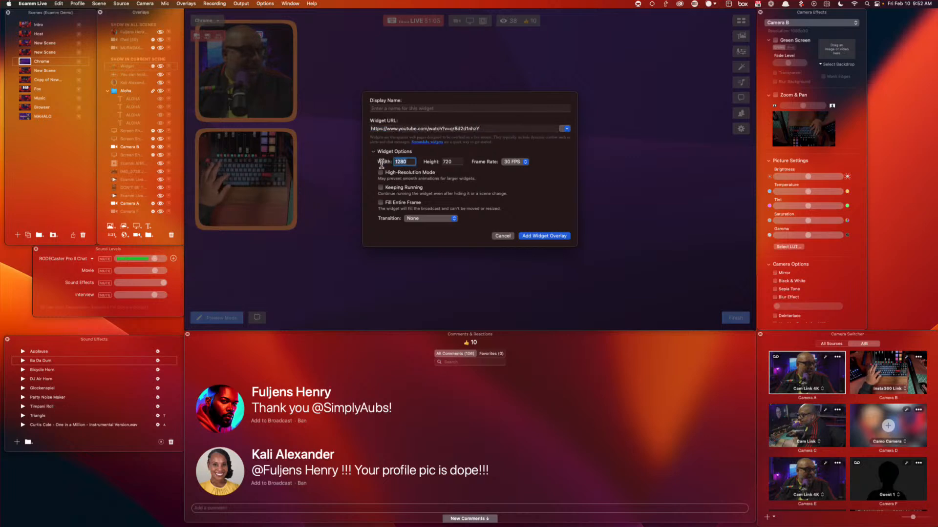
pyautogui.write('1920')
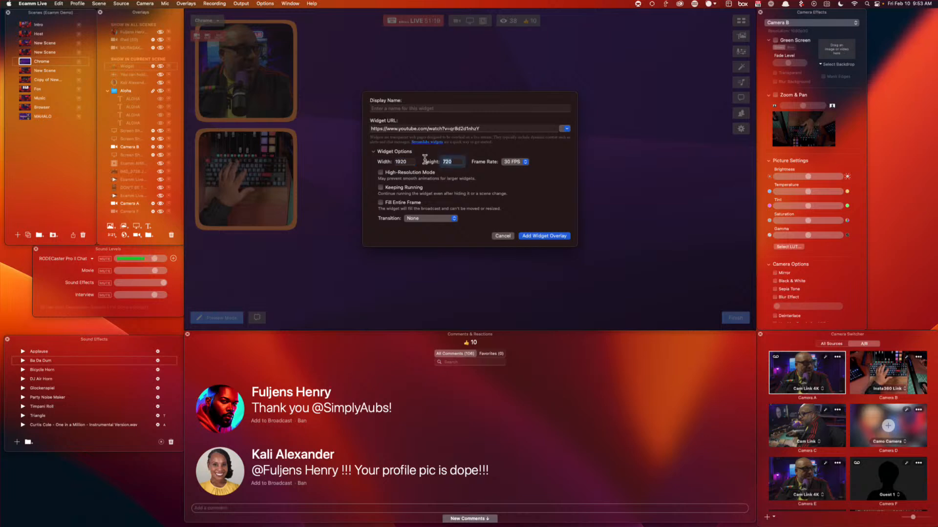
pyautogui.write('1080')
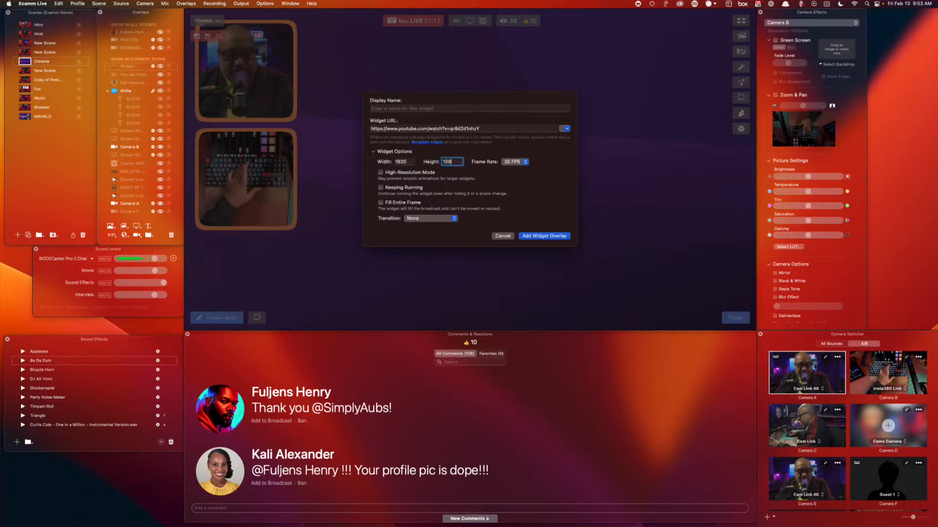
pyautogui.click(415, 186)
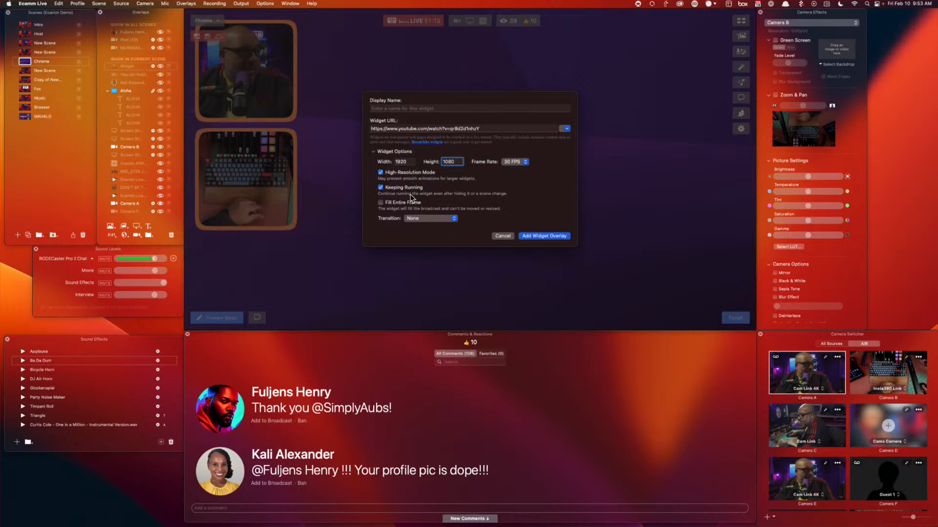
pyautogui.click(435, 219)
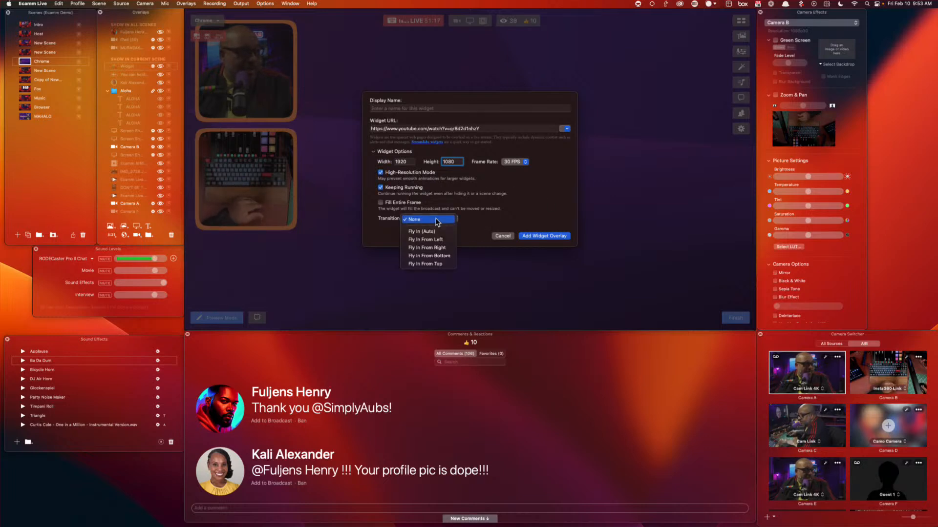
pyautogui.click(437, 248)
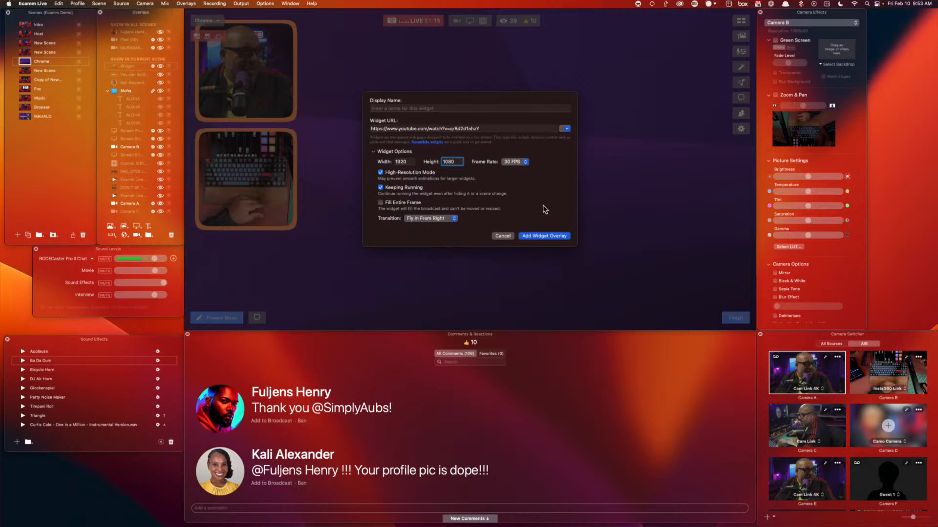
pyautogui.click(548, 236)
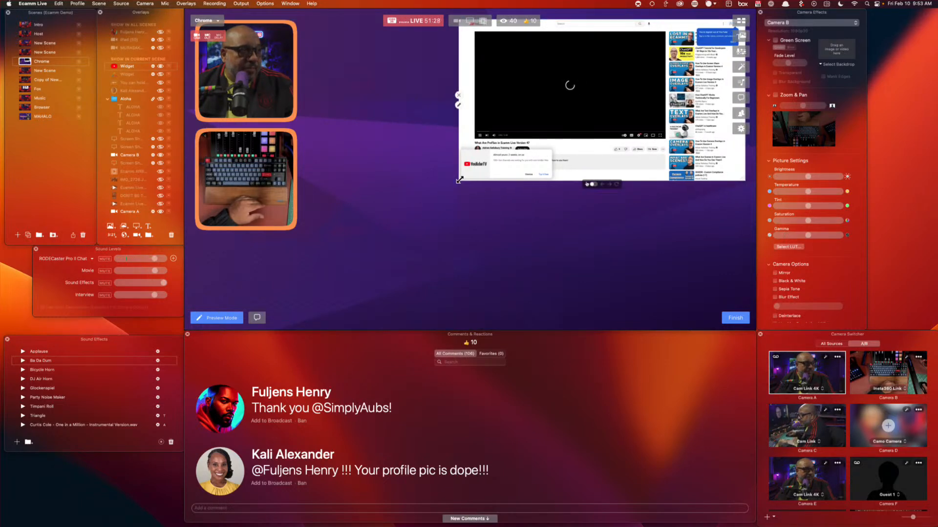
# Enlarge the YouTube widget across the canvas and make its web page interactive
pyautogui.moveTo(459, 180); pyautogui.dragTo(313, 288)
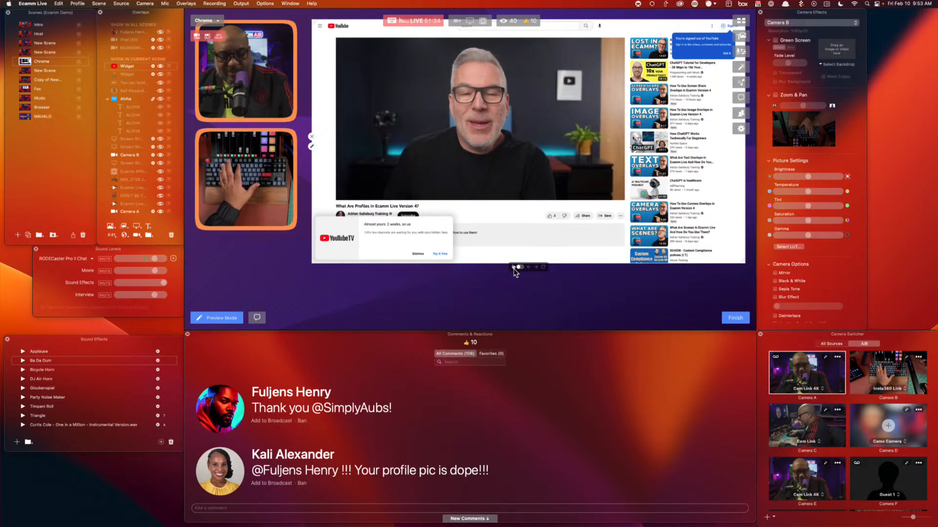
pyautogui.doubleClick(496, 149)
pyautogui.click(536, 236)
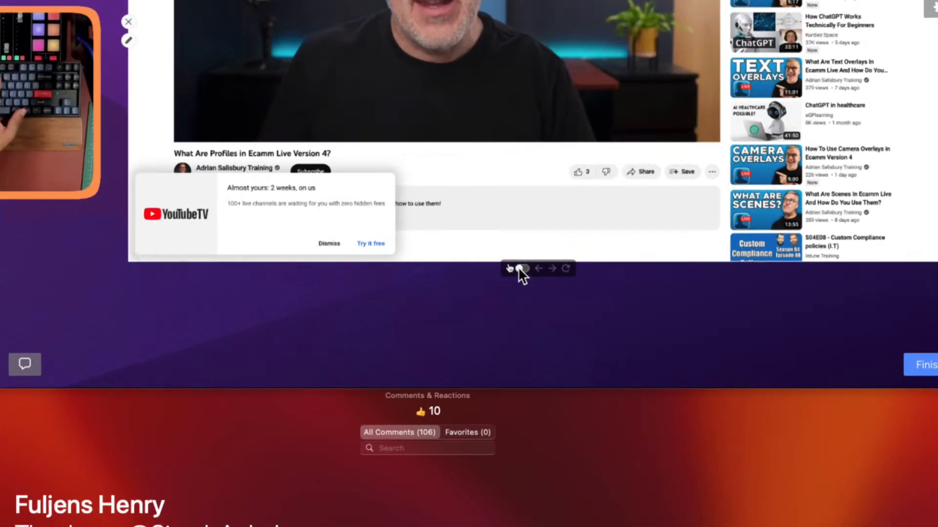
pyautogui.click(521, 268)
# Pause the video, deal with the YouTube TV popup, return to the video and skip the ad
pyautogui.click(467, 105)
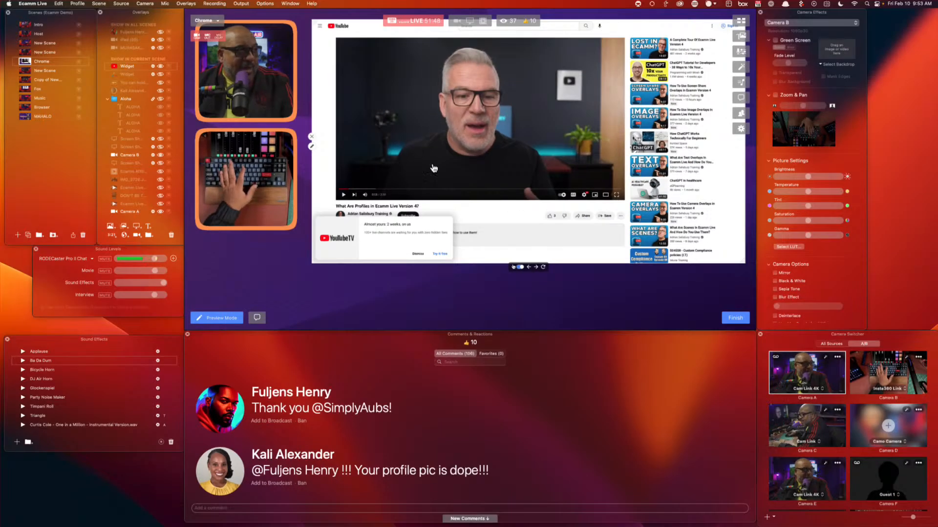
pyautogui.click(442, 254)
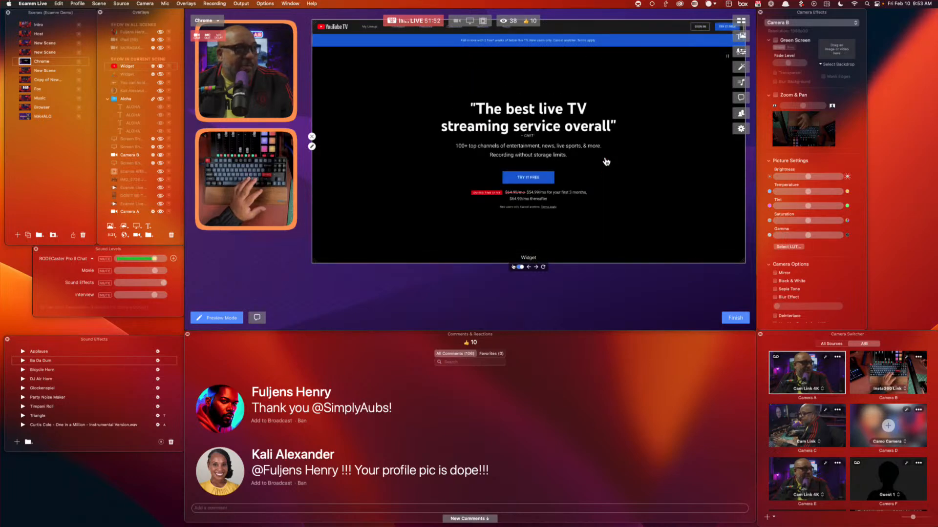
pyautogui.scroll(-10, 605, 161)
pyautogui.scroll(15, 577, 186)
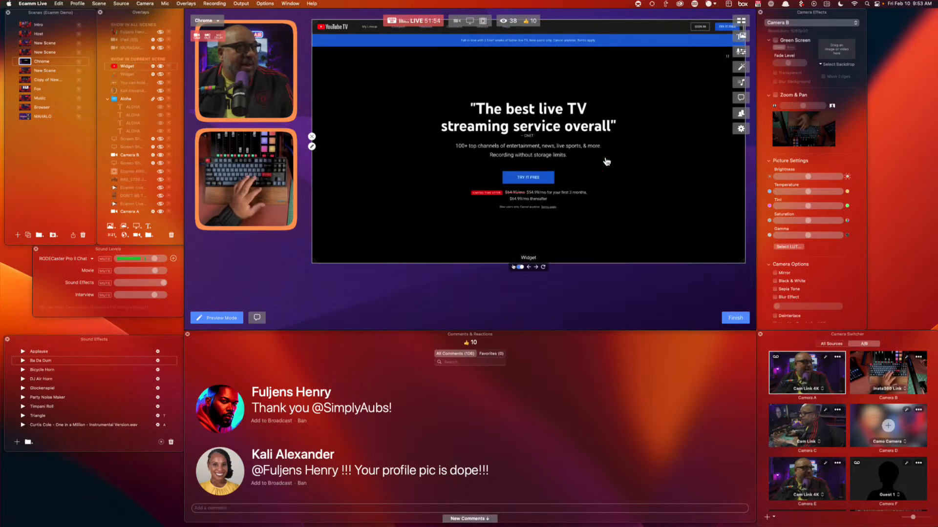
pyautogui.click(529, 268)
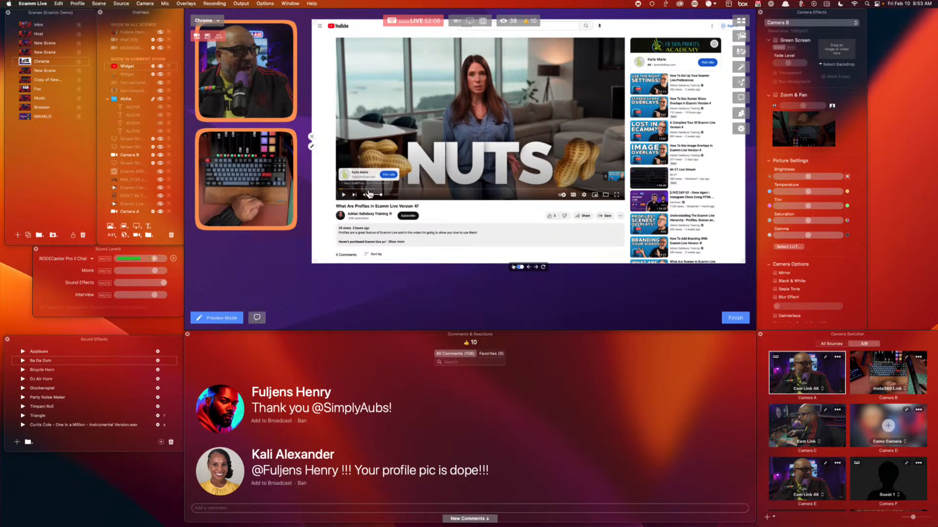
pyautogui.click(344, 195)
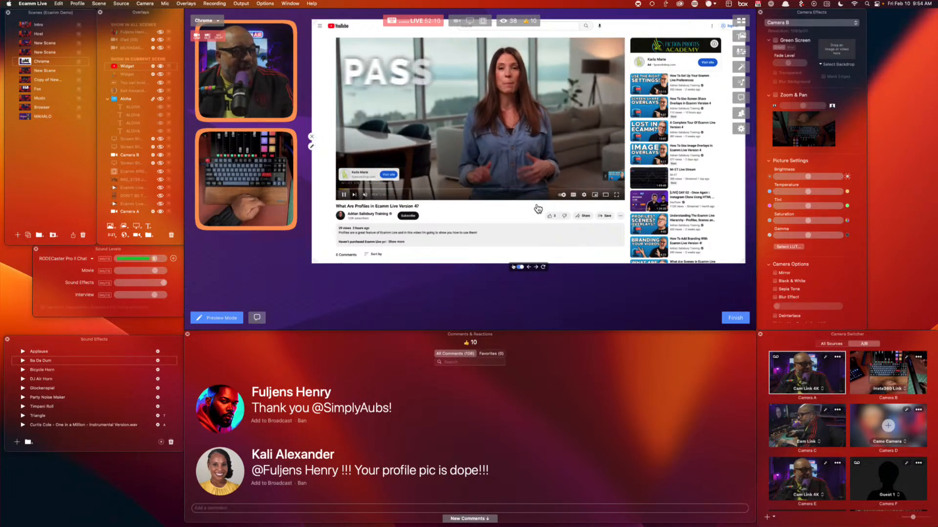
pyautogui.scroll(-3, 550, 167)
pyautogui.scroll(3, 551, 167)
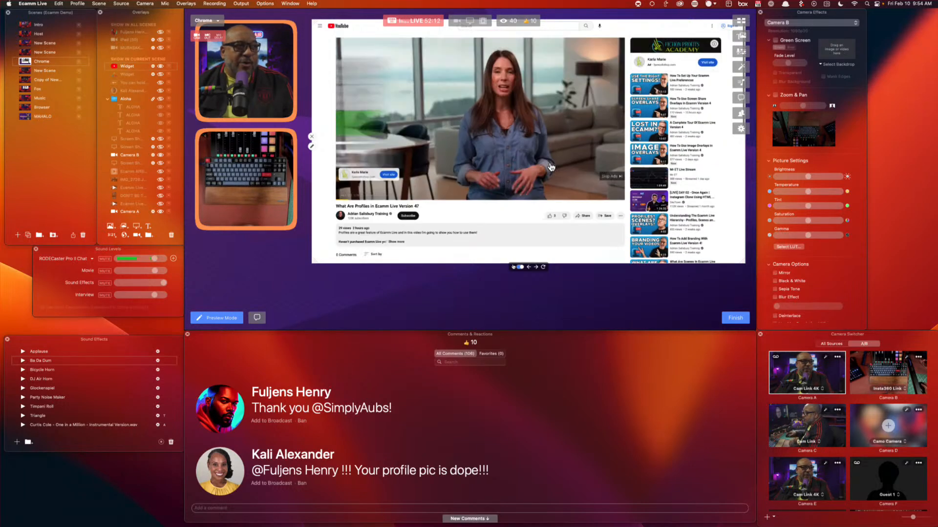
pyautogui.click(613, 177)
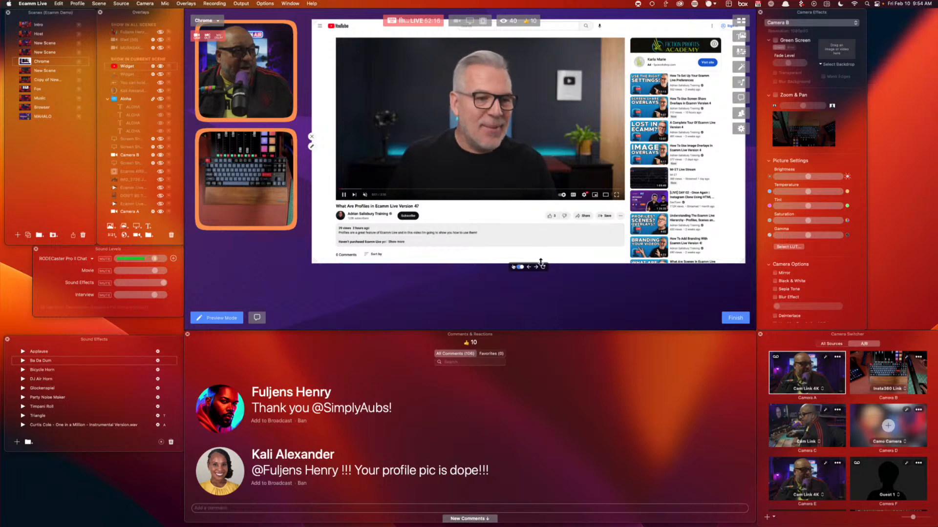
pyautogui.scroll(-5, 676, 191)
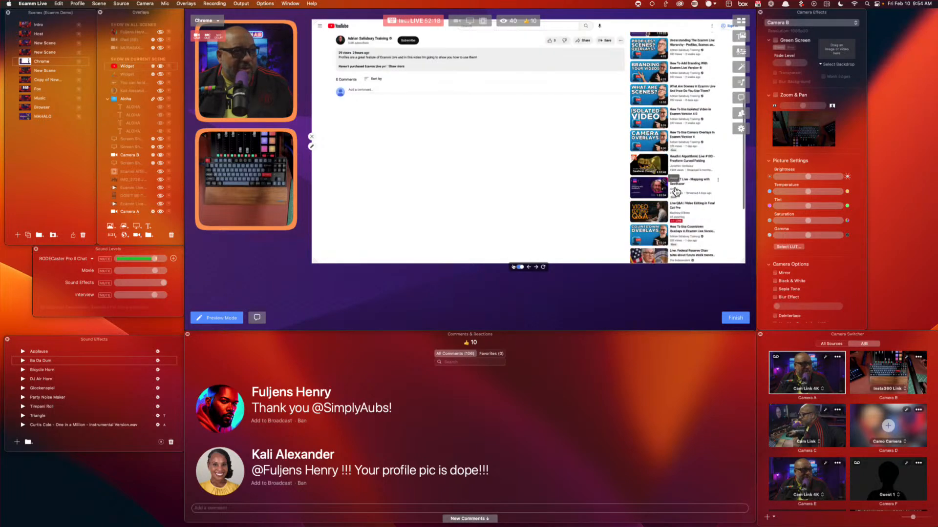
pyautogui.scroll(5, 676, 192)
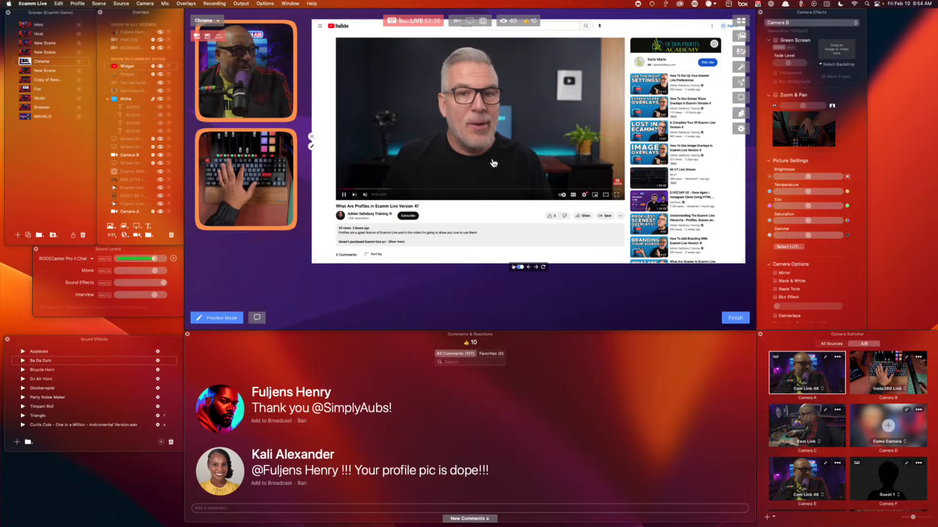
# Try theater mode and toggle the video's captions on and back off
pyautogui.click(605, 196)
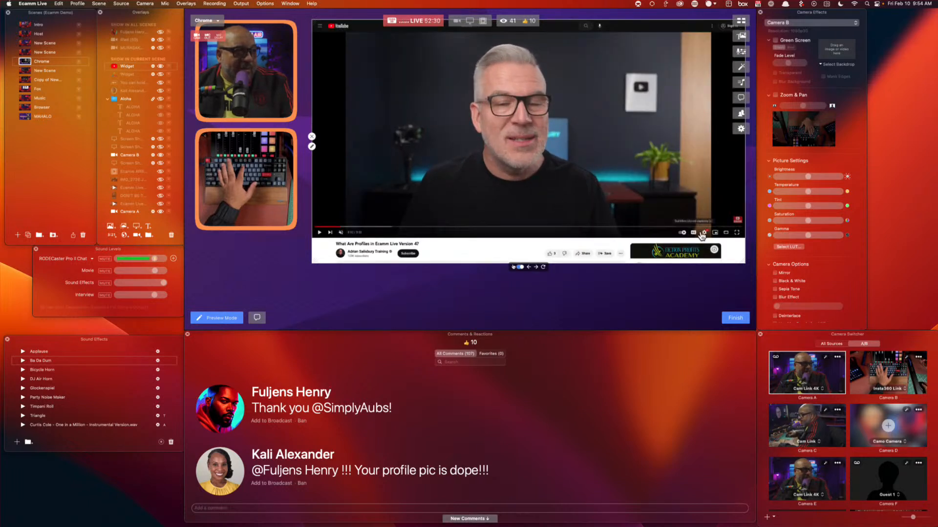
pyautogui.click(692, 234)
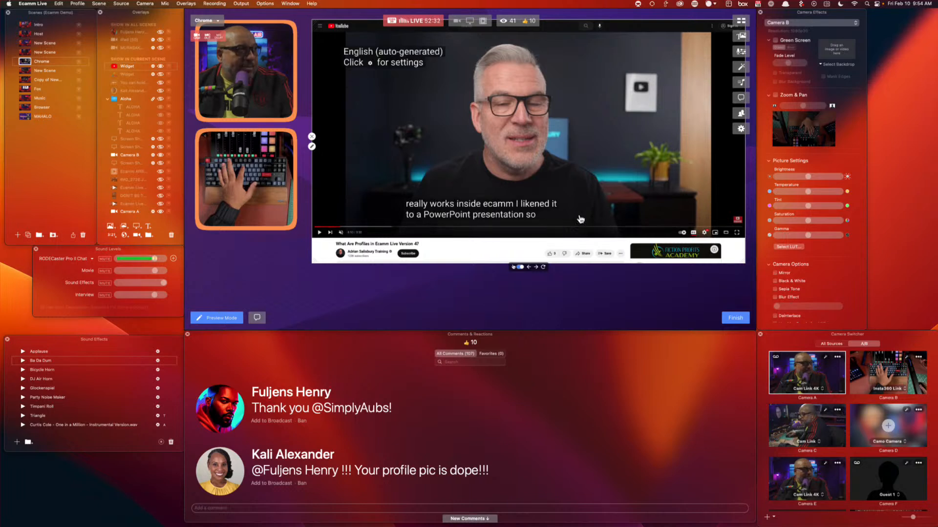
pyautogui.click(703, 234)
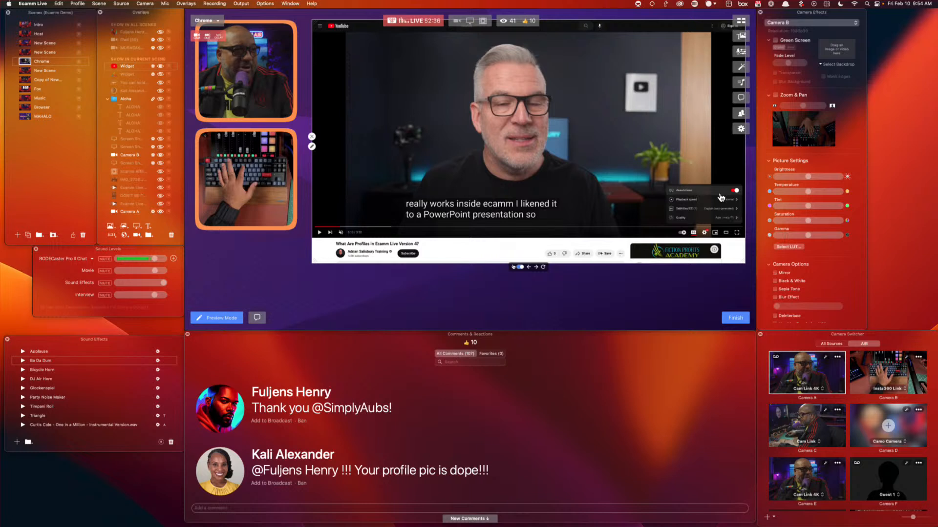
pyautogui.click(706, 234)
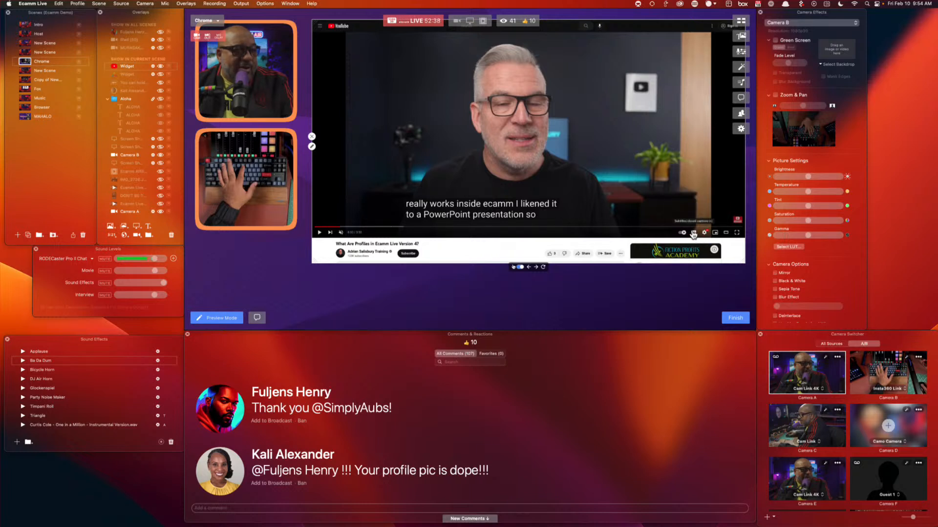
pyautogui.click(693, 234)
# Set the video quality to 1440p, then change it to 720p
pyautogui.click(706, 234)
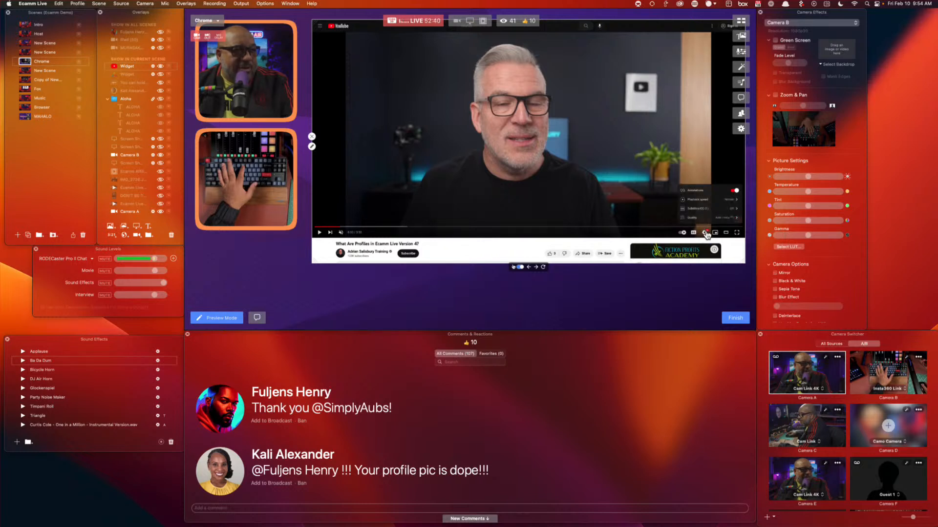
pyautogui.click(711, 220)
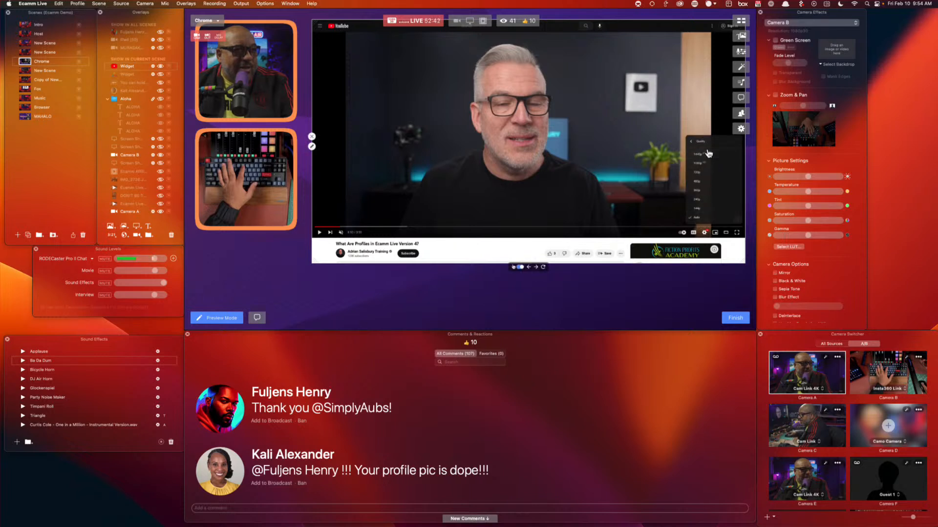
pyautogui.click(706, 156)
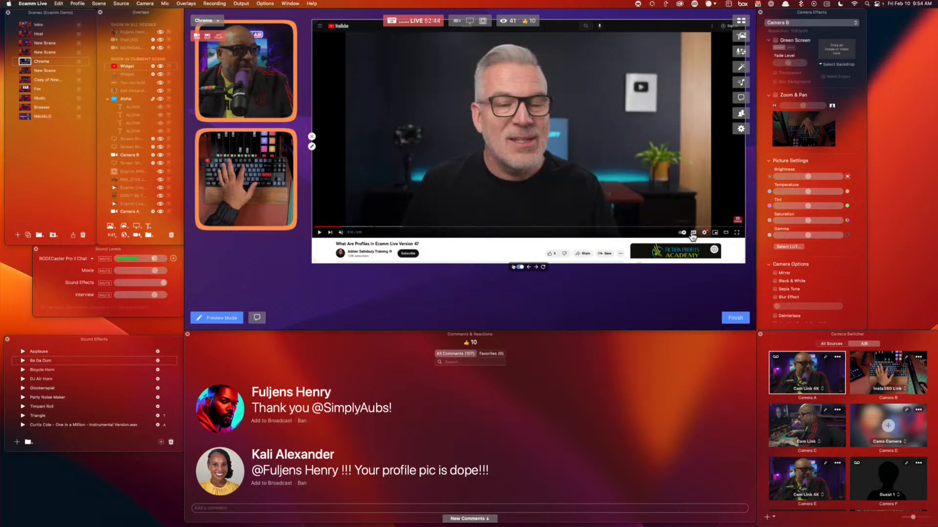
pyautogui.click(706, 235)
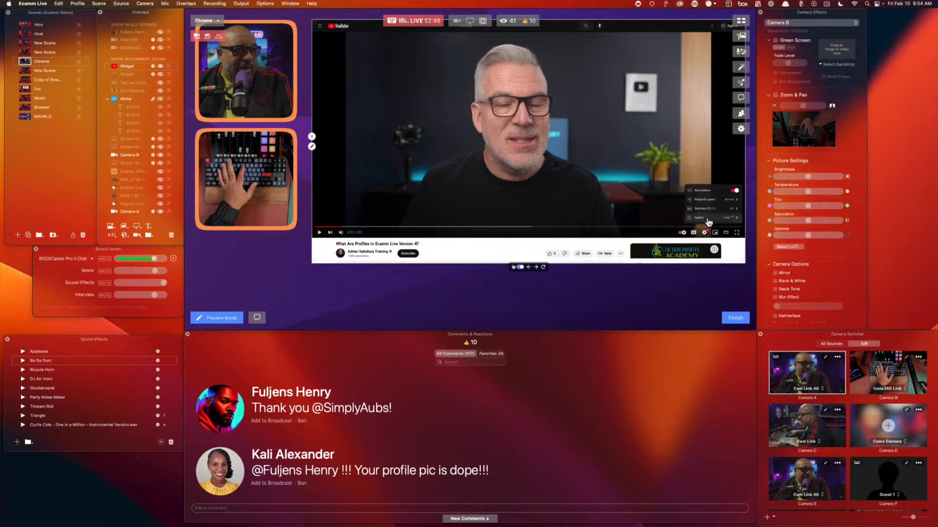
pyautogui.click(709, 220)
pyautogui.click(706, 172)
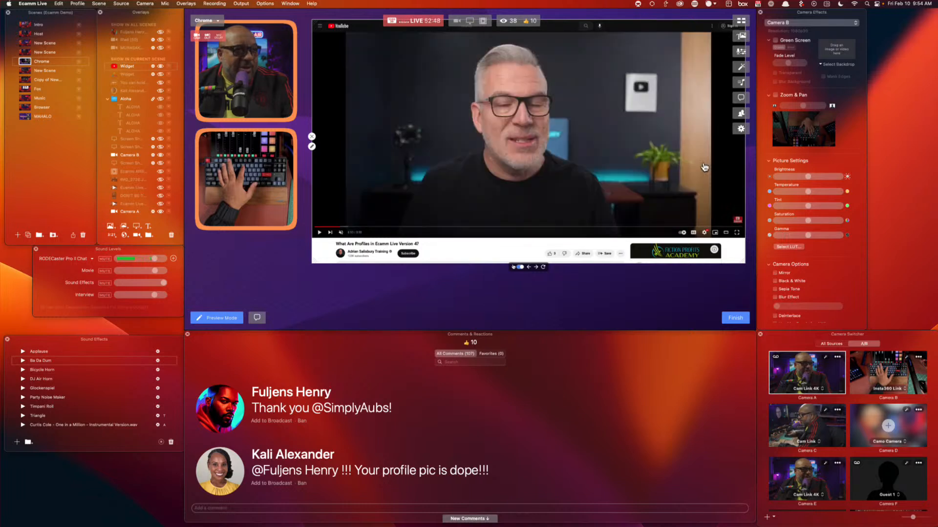
# Switch the video to a higher playback quality and scroll the page back up
pyautogui.click(705, 234)
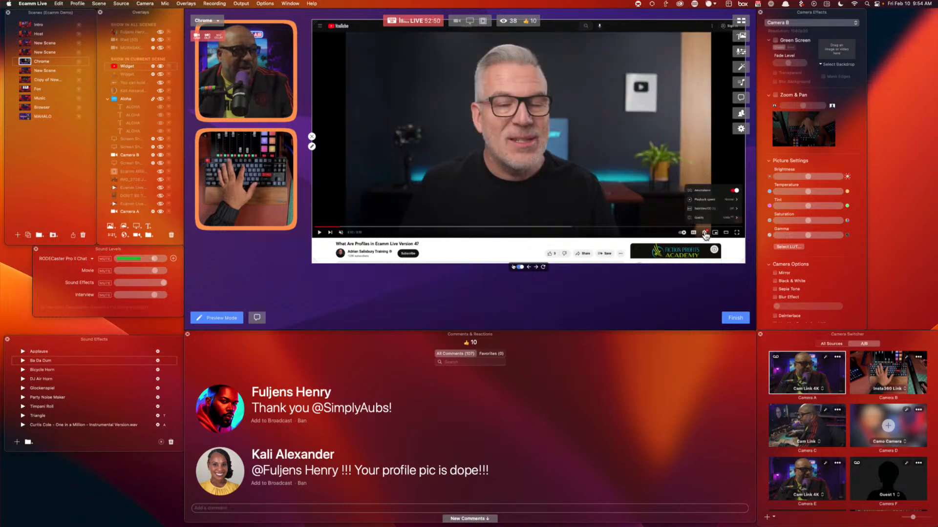
pyautogui.click(707, 217)
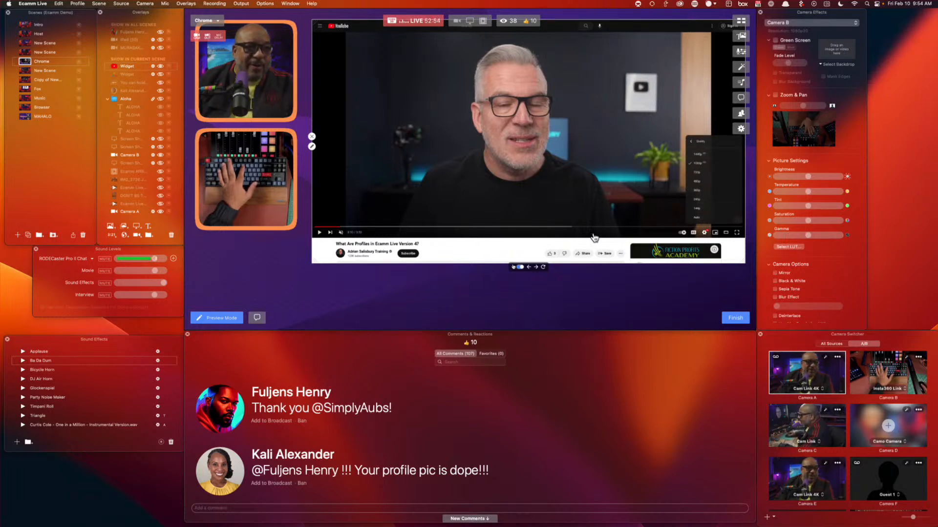
pyautogui.click(712, 155)
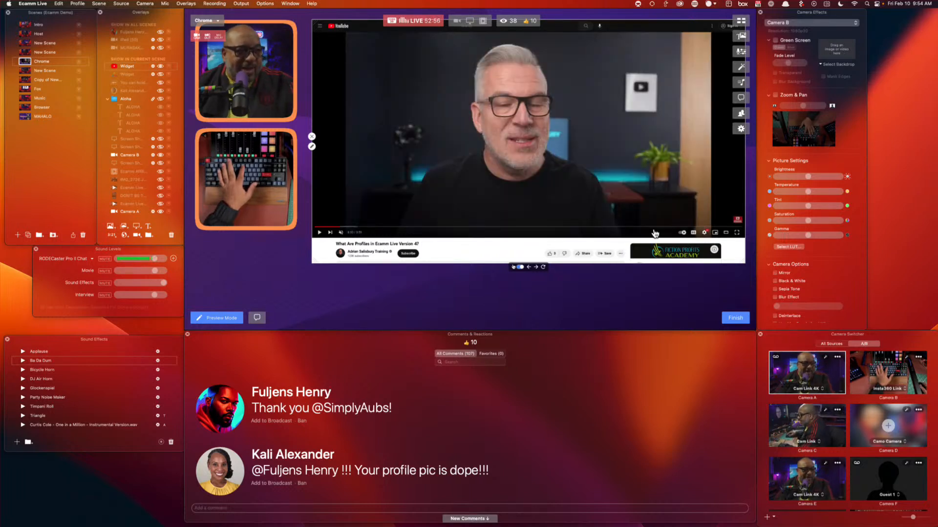
pyautogui.scroll(-5, 629, 213)
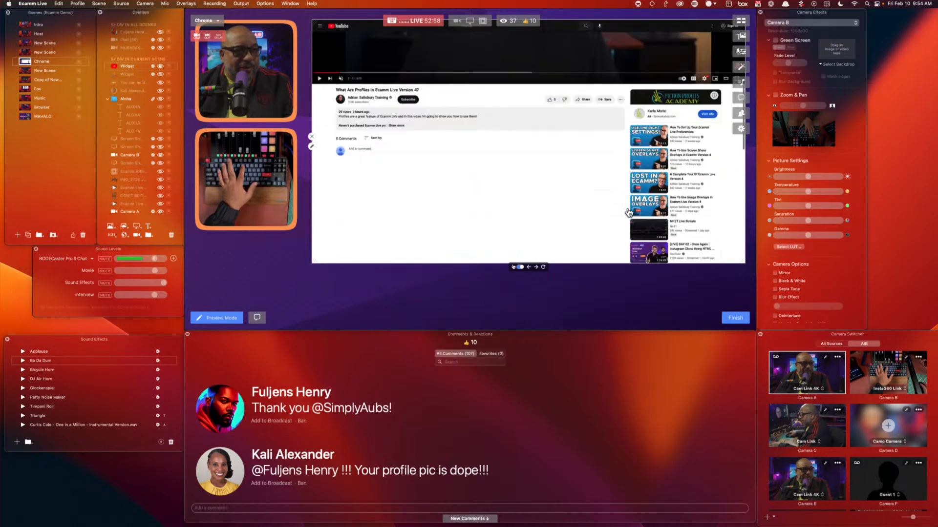
pyautogui.scroll(1, 628, 212)
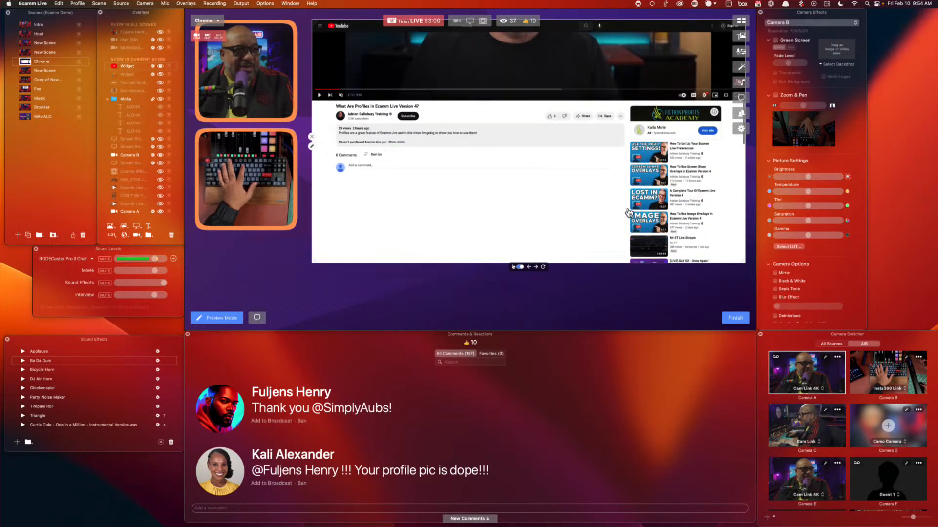
pyautogui.scroll(5, 629, 212)
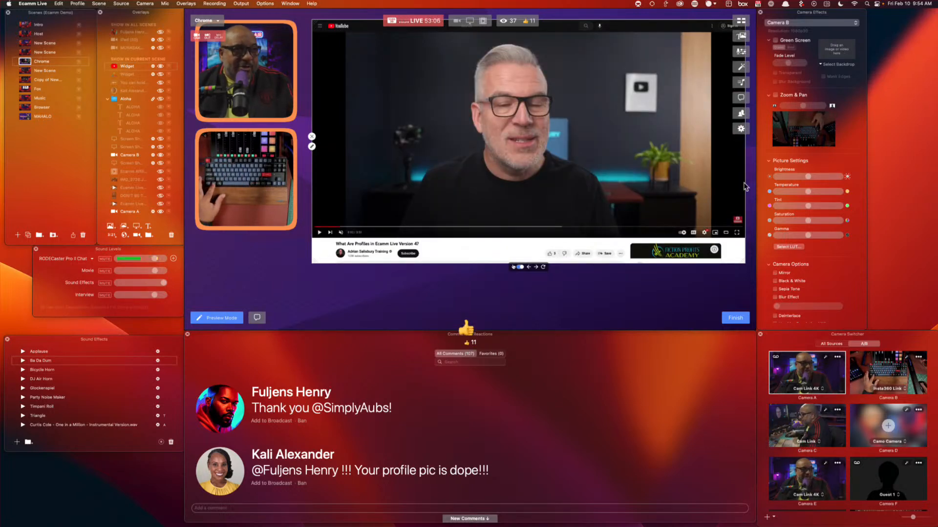
# Crop the Chrome scene's YouTube widget from the right, top and left down to the video
pyautogui.moveTo(745, 187); pyautogui.dragTo(709, 186)
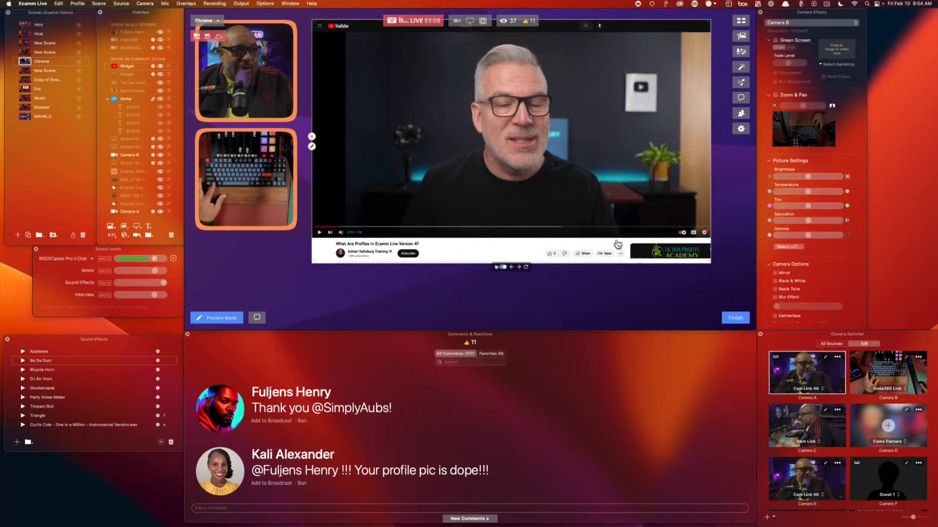
pyautogui.moveTo(618, 244); pyautogui.dragTo(605, 266)
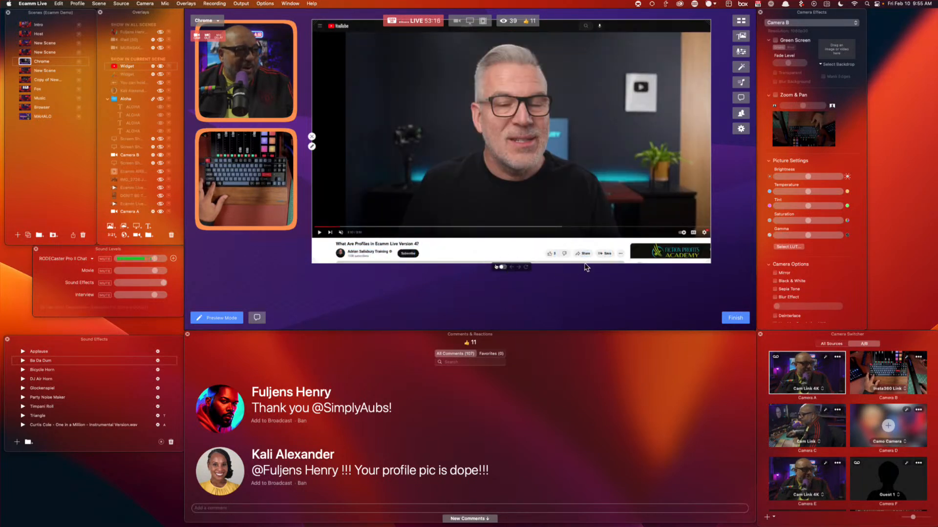
pyautogui.moveTo(586, 267); pyautogui.dragTo(590, 236)
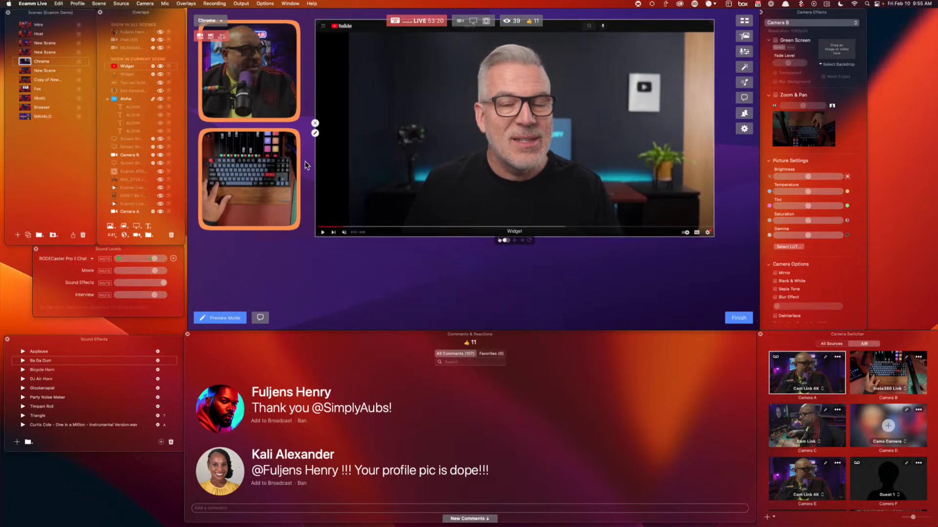
pyautogui.moveTo(632, 21); pyautogui.dragTo(632, 33)
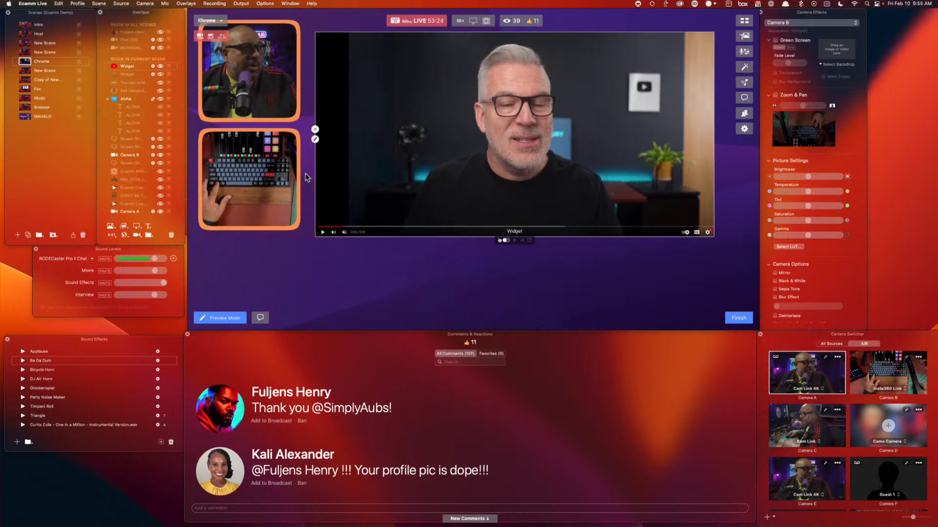
pyautogui.moveTo(316, 171); pyautogui.dragTo(350, 178)
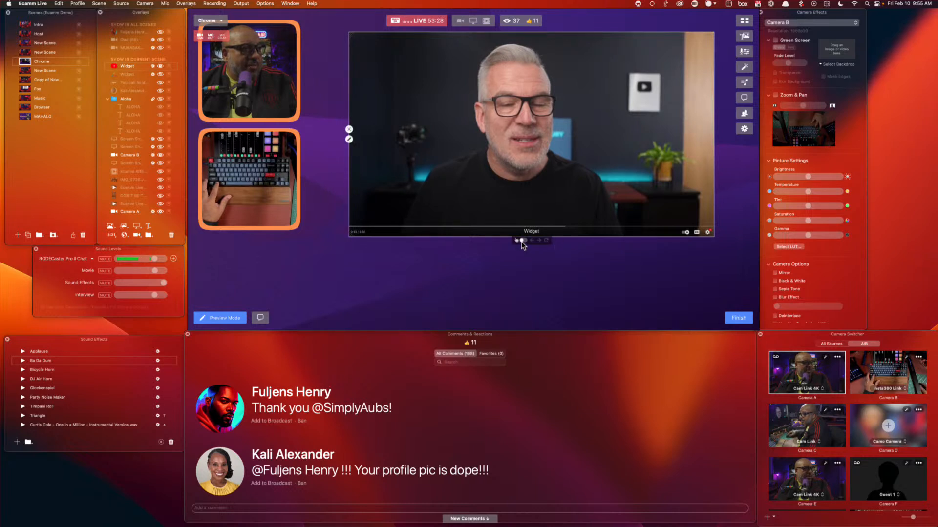
# Pause the embedded video, fine-tune the widget's bottom-left corner, and switch the broadcast to Host
pyautogui.click(545, 171)
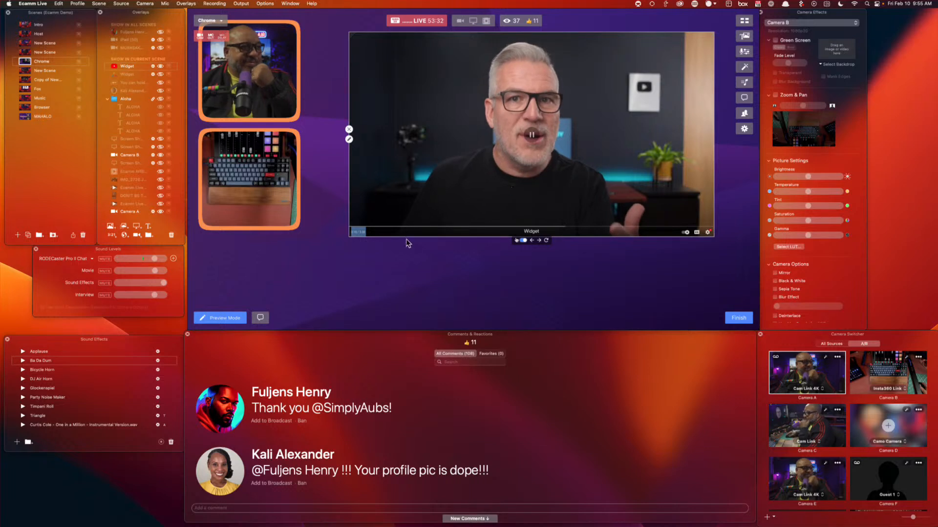
pyautogui.moveTo(351, 236)
pyautogui.mouseDown()
pyautogui.moveTo(321, 268)
pyautogui.moveTo(340, 242)
pyautogui.mouseUp()
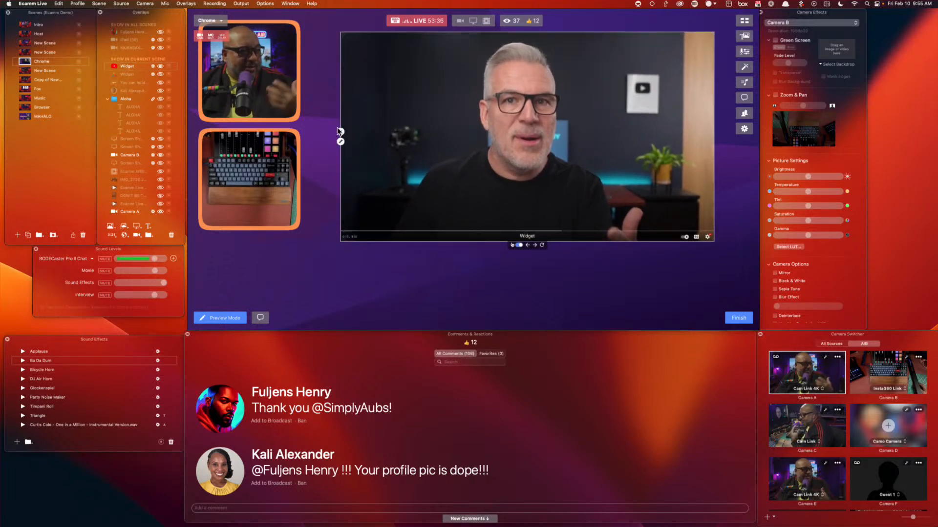
pyautogui.click(25, 35)
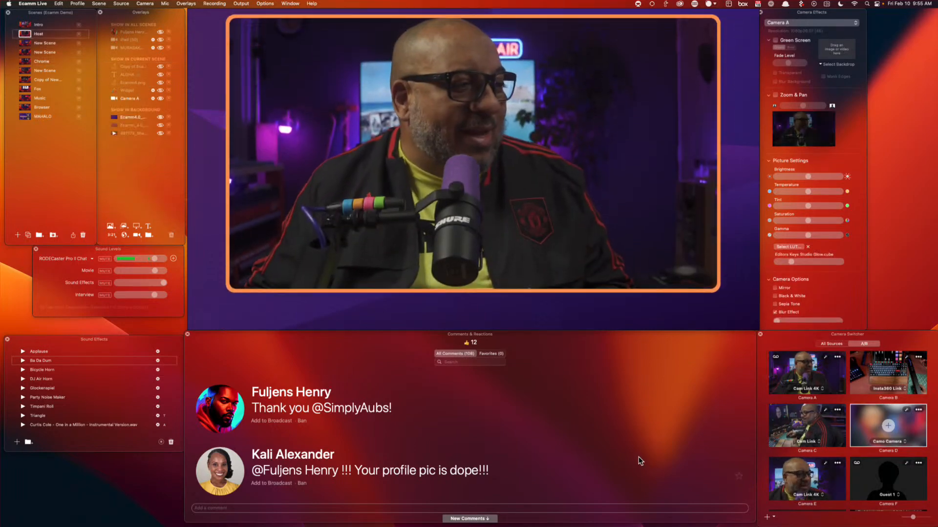
pyautogui.scroll(-8, 643, 452)
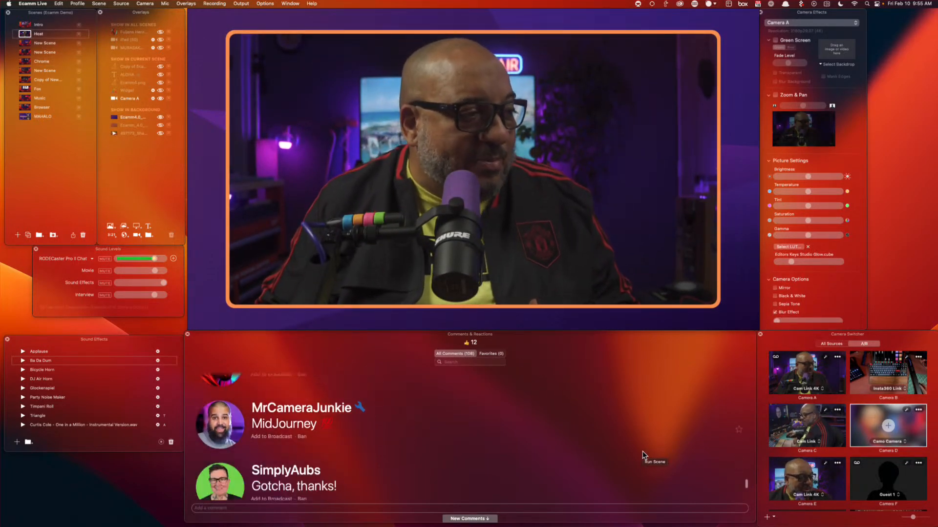
# Put the show-in-all-scenes, still-not-working and YouTube-login comments on air as lower-thirds
pyautogui.scroll(-5, 642, 451)
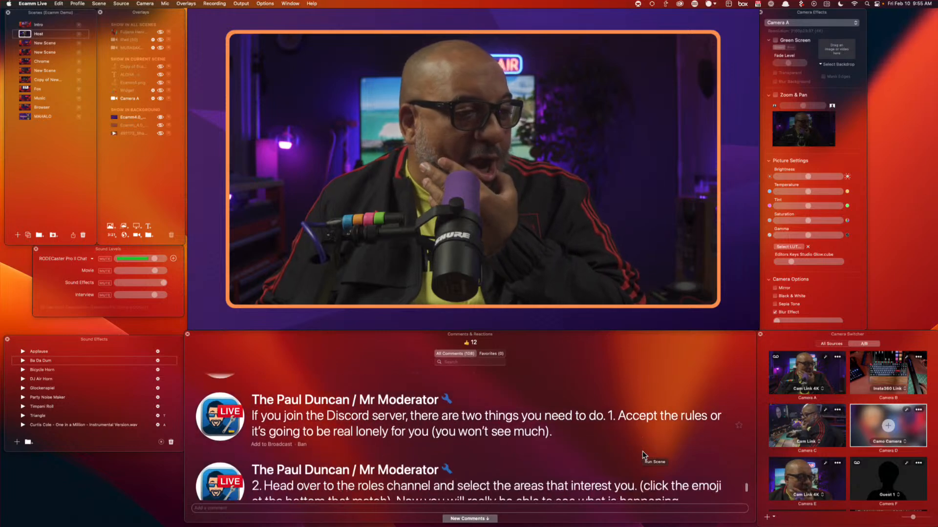
pyautogui.scroll(-2, 642, 452)
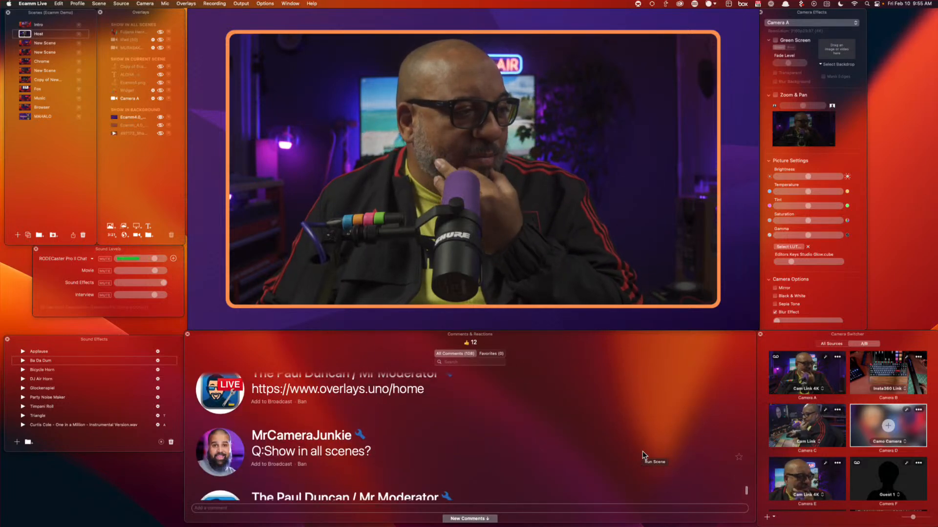
pyautogui.click(268, 464)
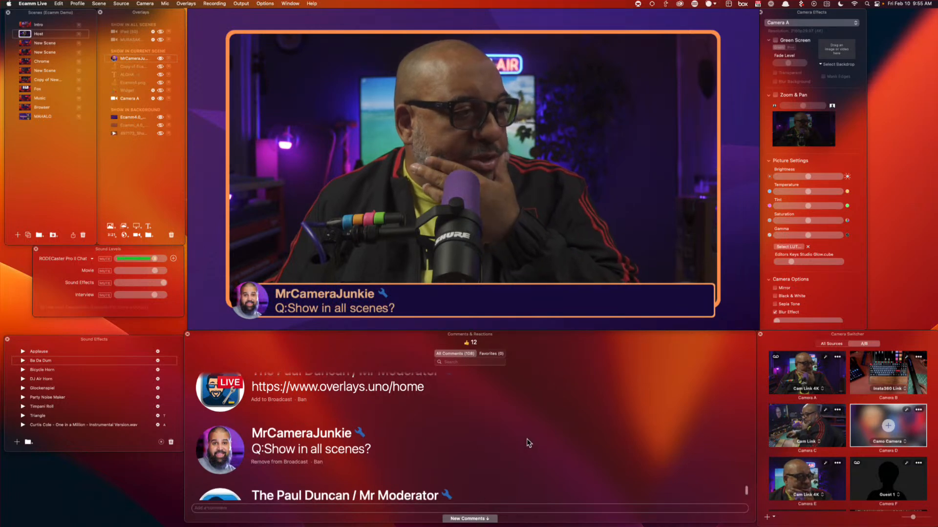
pyautogui.scroll(-2, 524, 442)
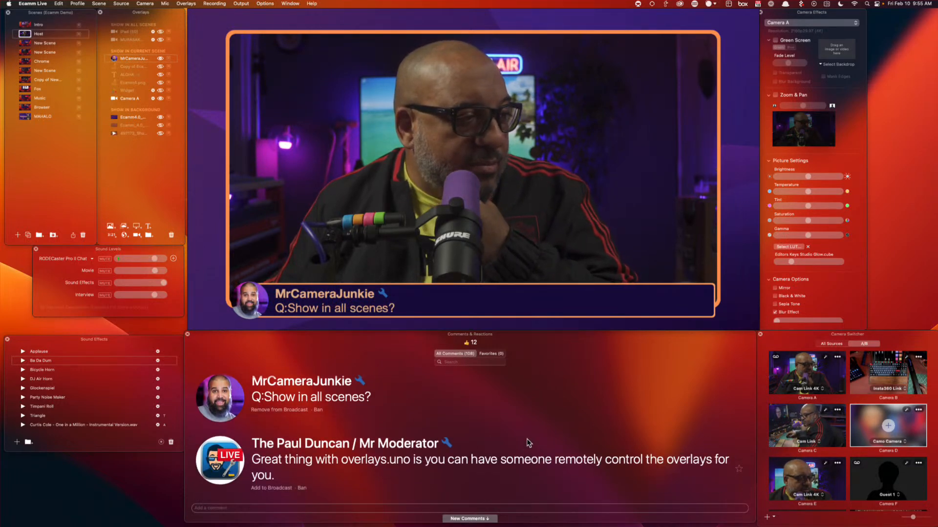
pyautogui.scroll(-5, 527, 442)
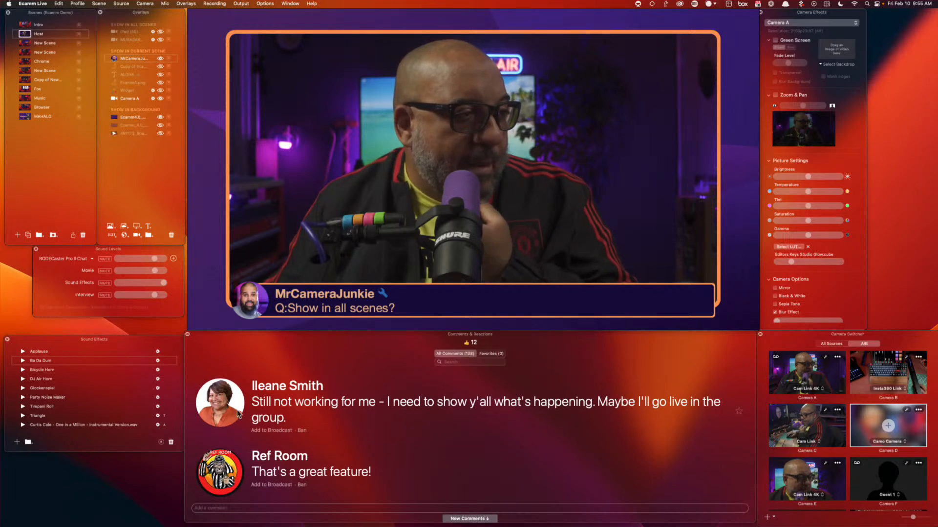
pyautogui.click(221, 405)
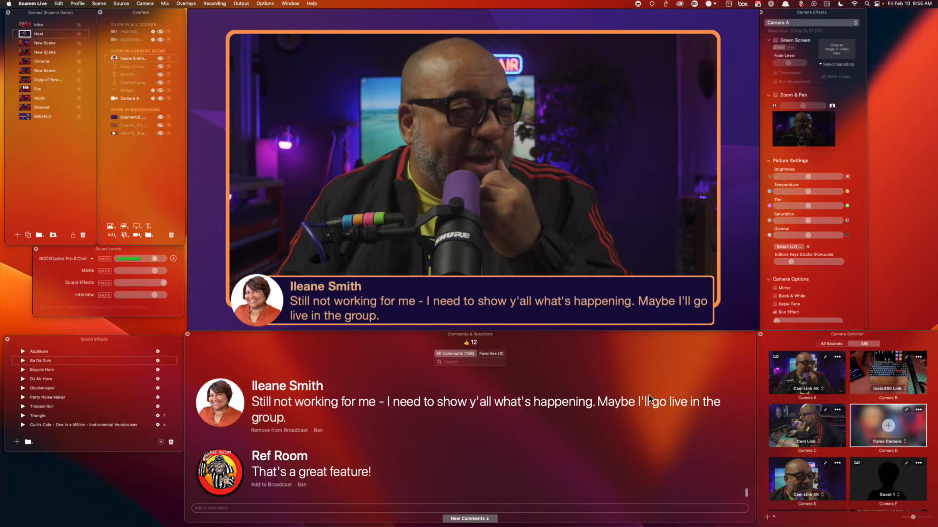
pyautogui.scroll(-5, 649, 394)
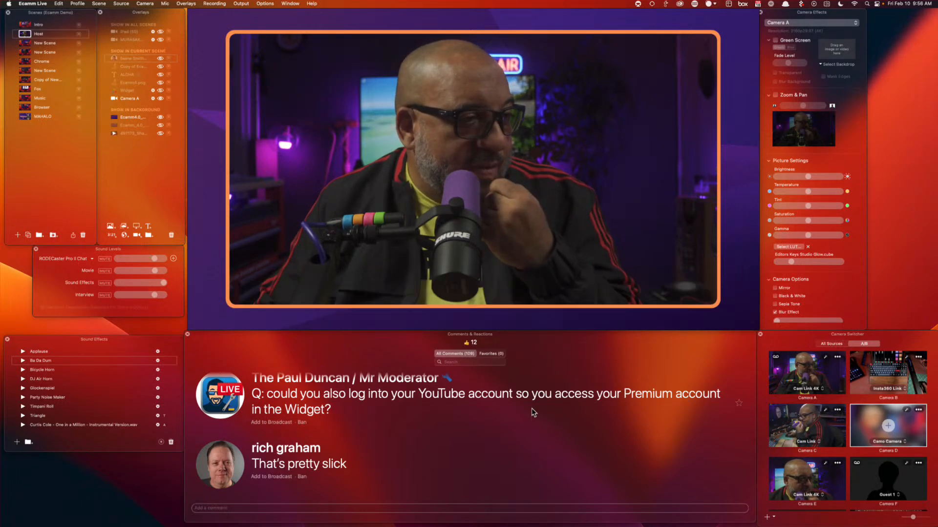
pyautogui.click(223, 396)
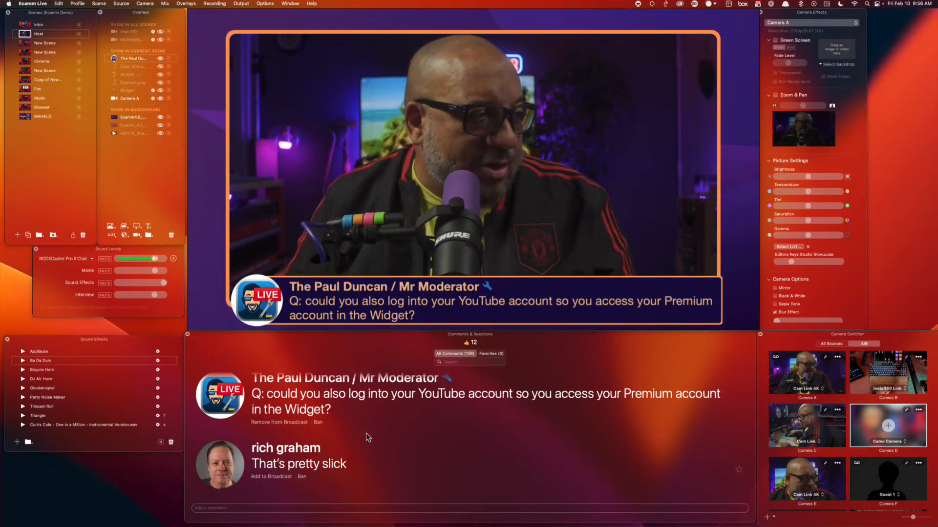
# Step through New Scene and Text scenes to Chrome, then add the YouTube video widget
pyautogui.click(26, 52)
pyautogui.click(28, 43)
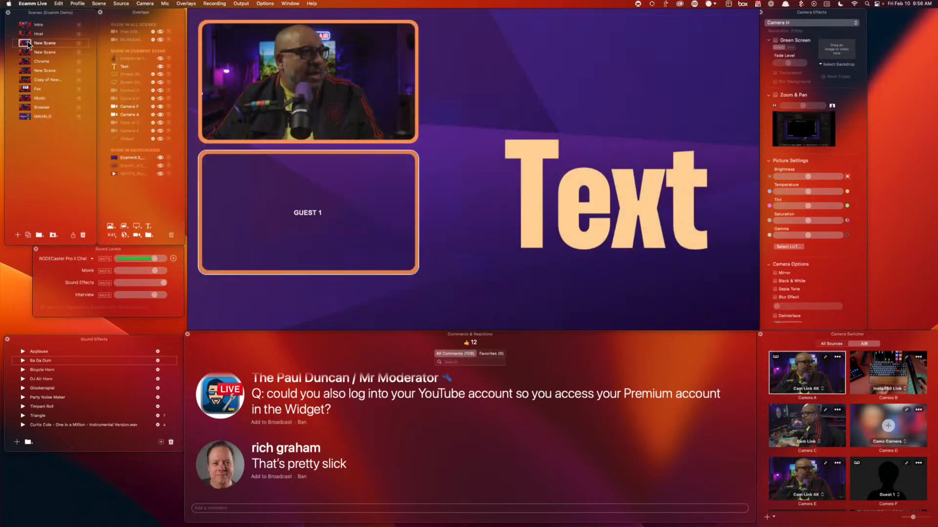
pyautogui.click(26, 60)
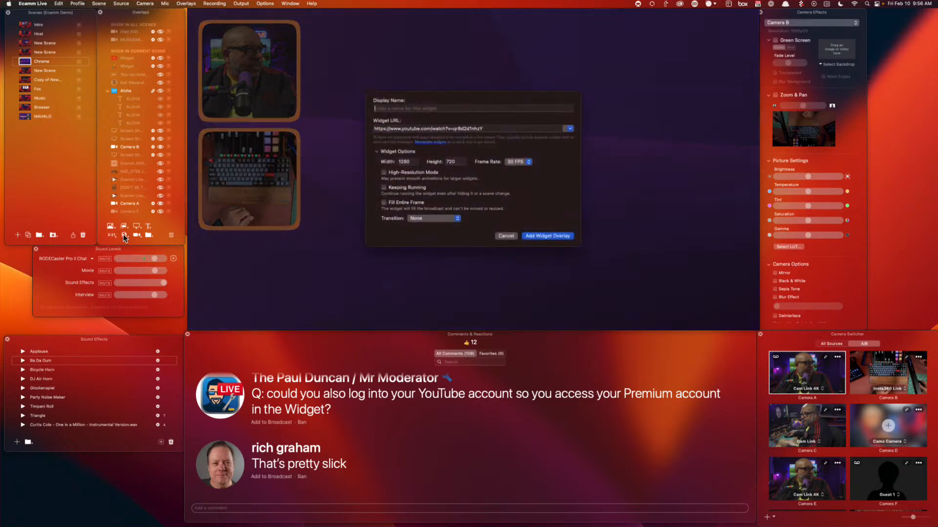
pyautogui.click(547, 236)
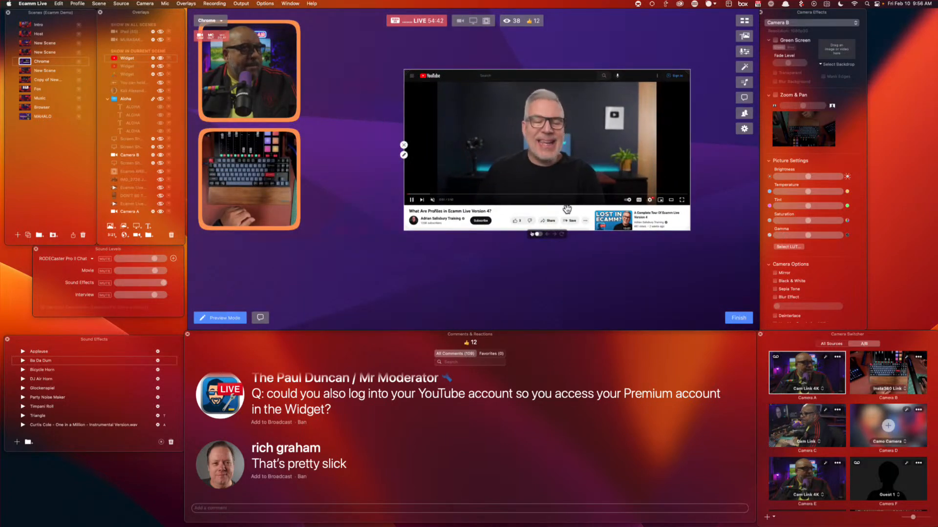
# Try signing into YouTube in the widget with the account e-mail, then retry after it fails
pyautogui.moveTo(540, 237)
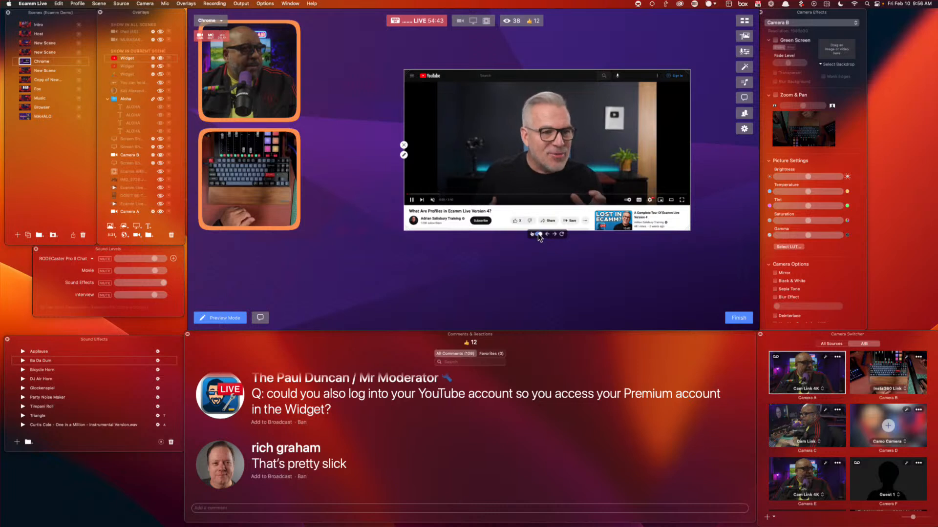
pyautogui.click(677, 76)
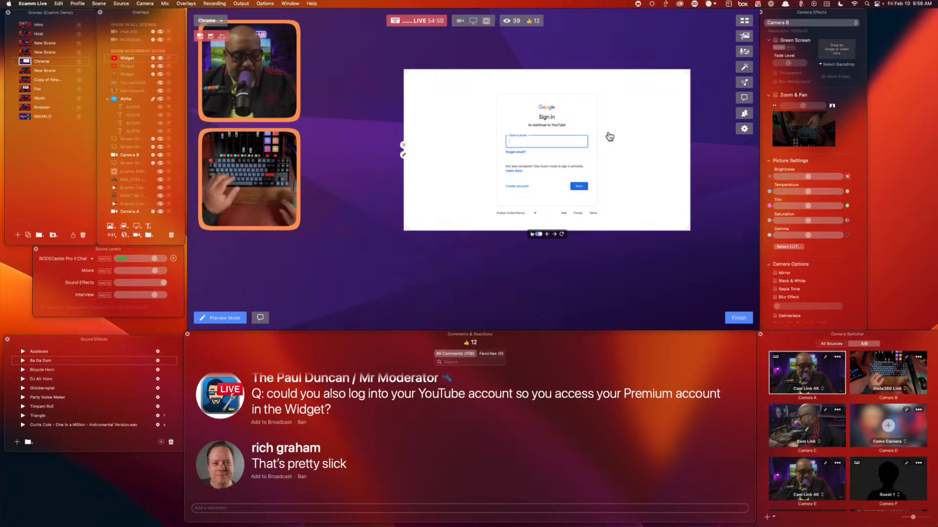
pyautogui.write('j')
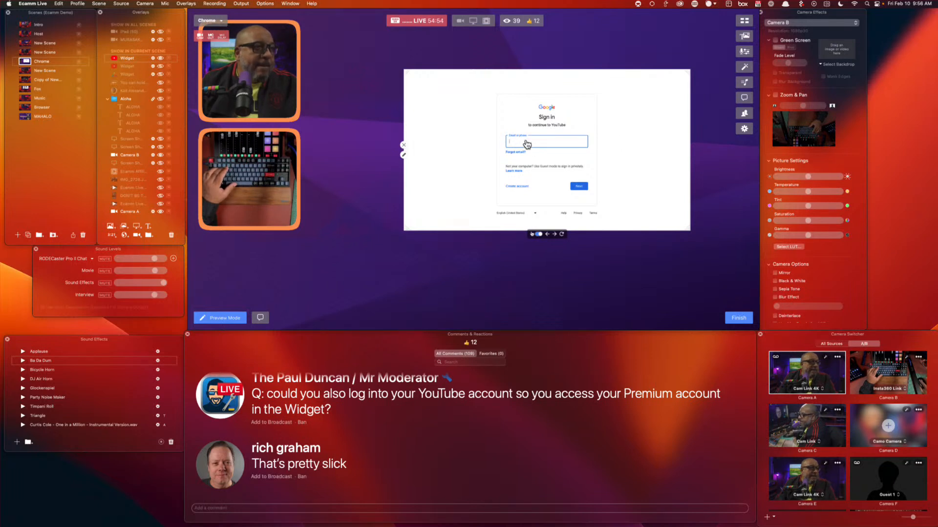
pyautogui.write('d')
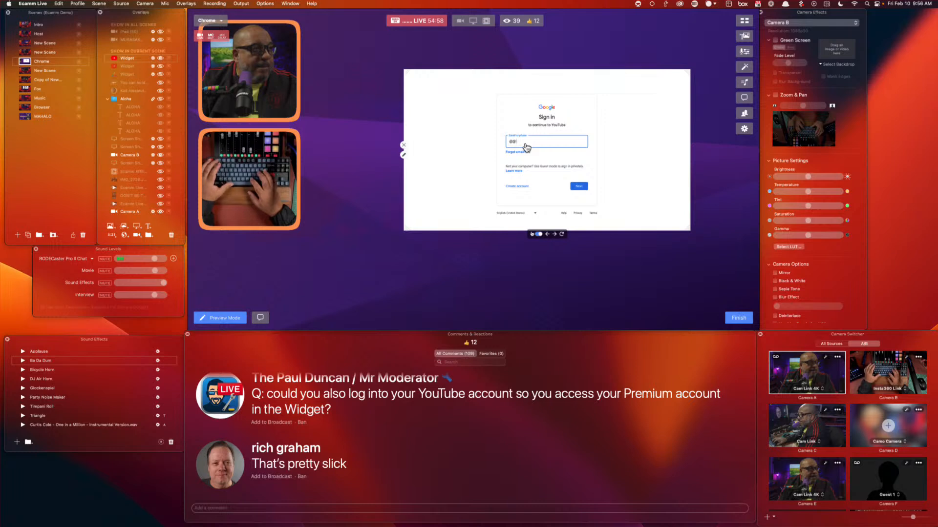
pyautogui.press('BackSpace')
pyautogui.press('BackSpace')
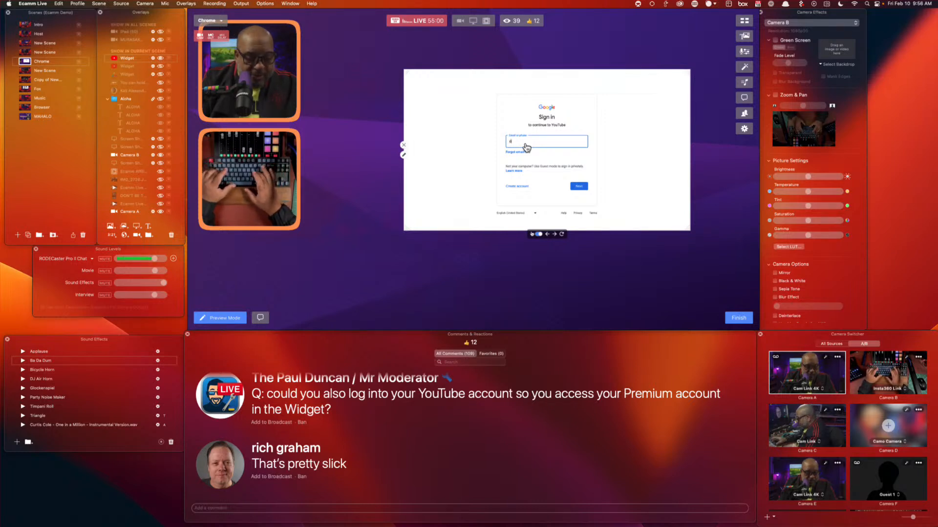
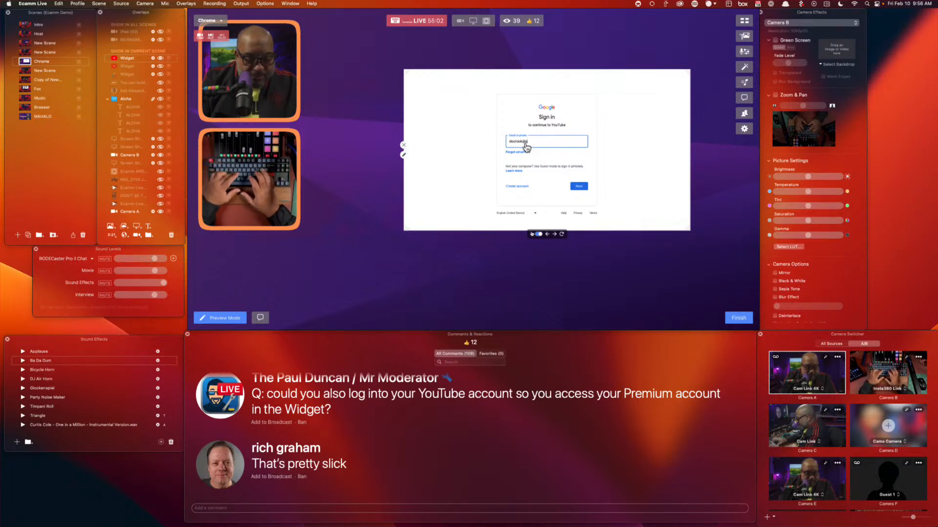
pyautogui.press('Return')
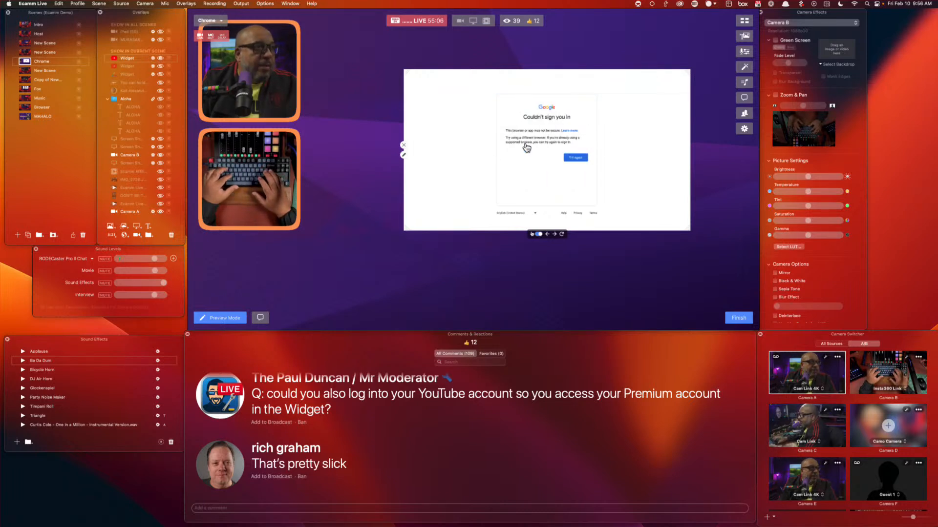
pyautogui.click(580, 159)
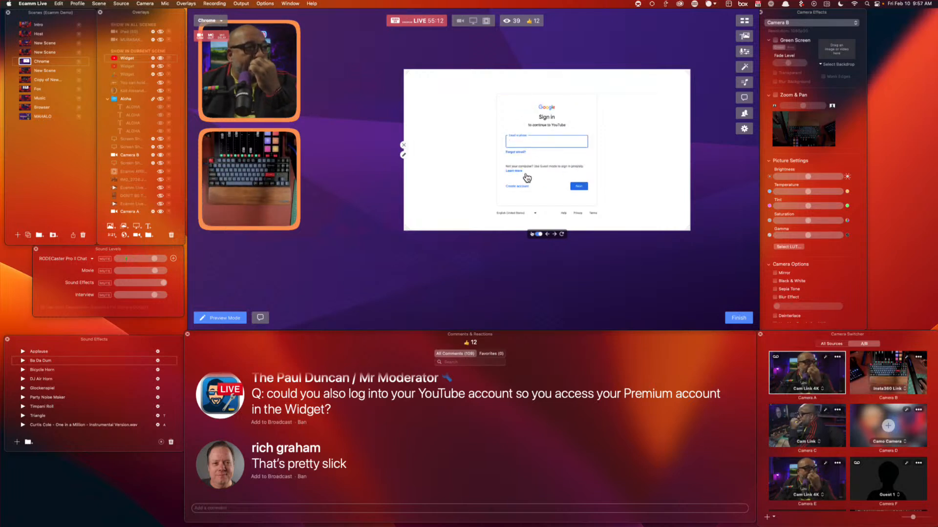
# Remove the YouTube browser widget and switch the broadcast via Intro to the Host scene
pyautogui.click(404, 146)
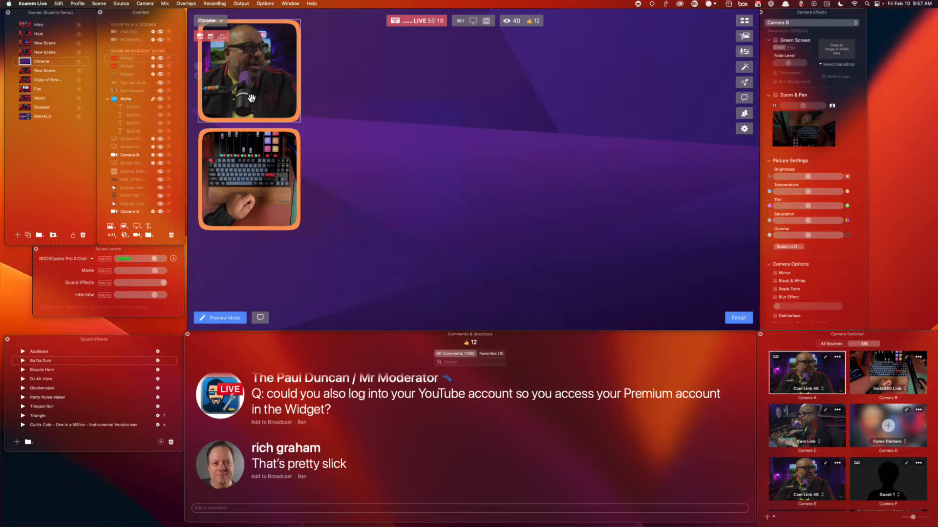
pyautogui.click(27, 25)
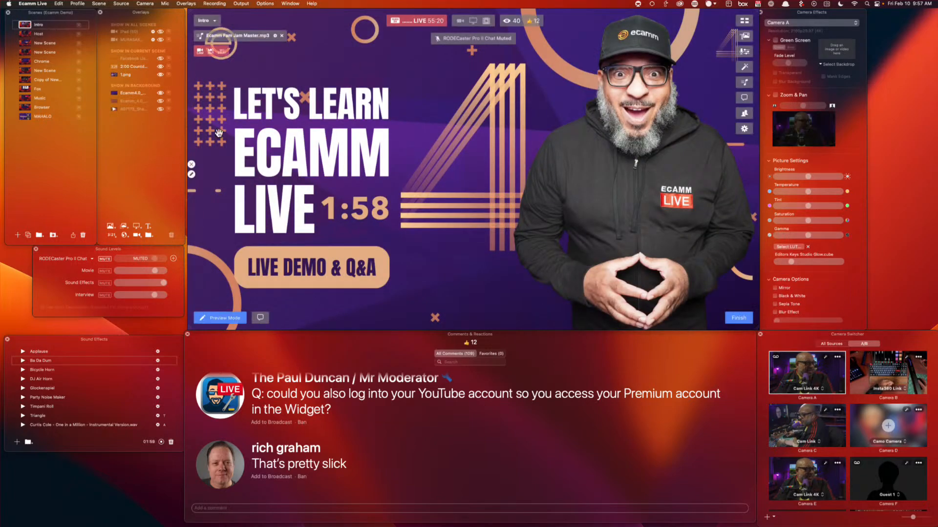
pyautogui.click(28, 34)
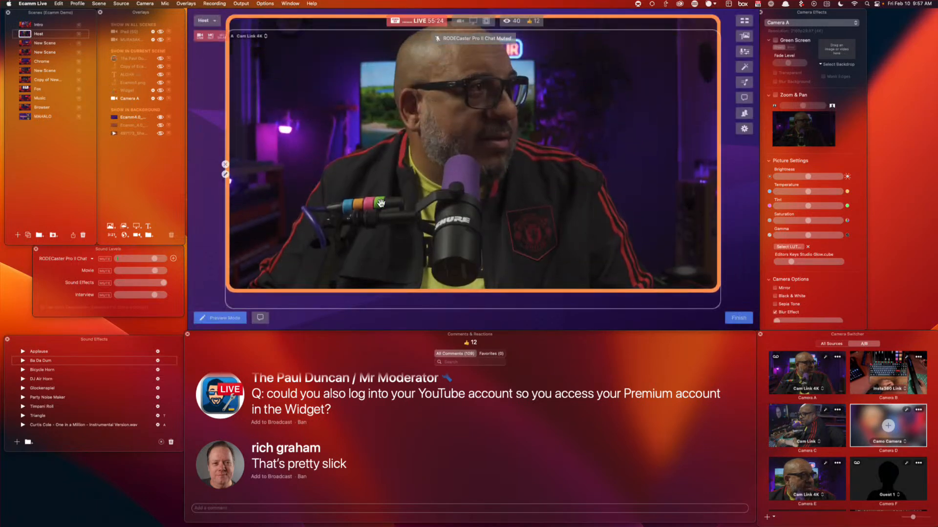
# Change the Host scene's Camera A overlay transition from Fly In From Top to None
pyautogui.click(225, 174)
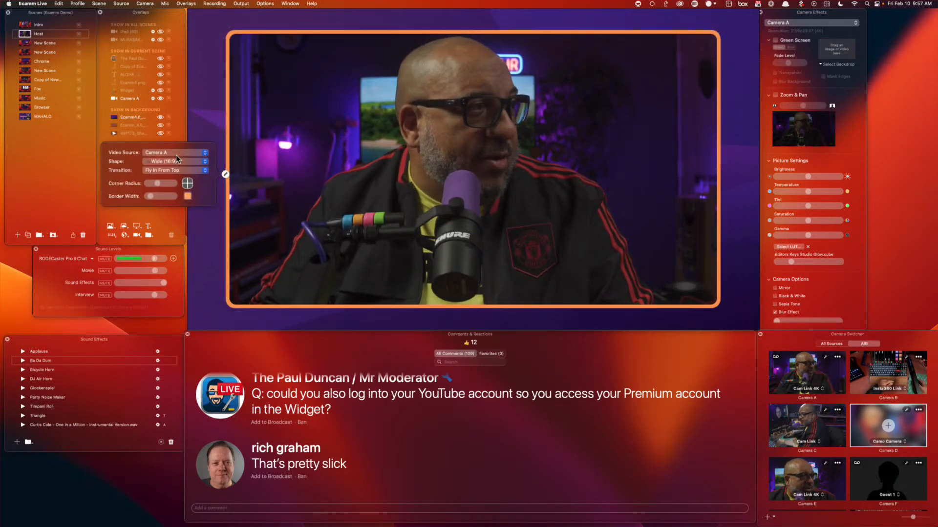
pyautogui.click(225, 174)
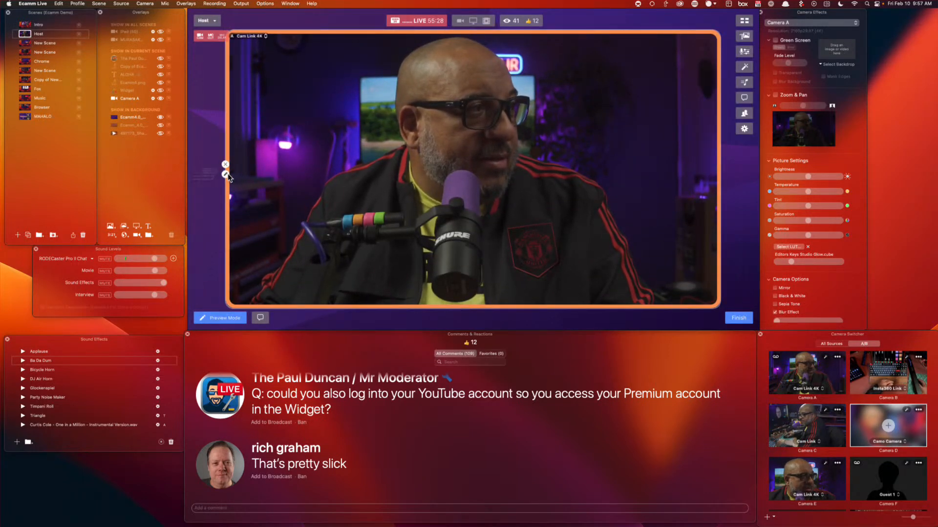
pyautogui.click(225, 174)
pyautogui.click(197, 171)
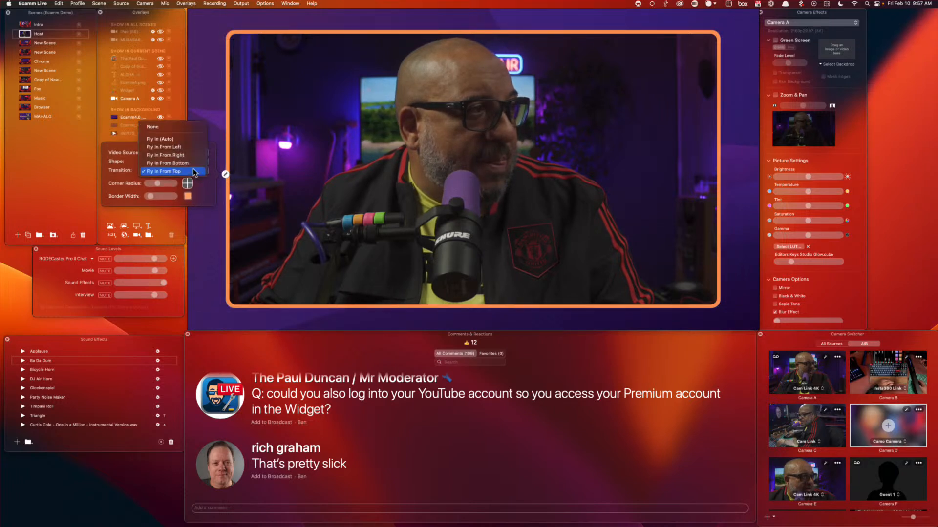
pyautogui.click(184, 128)
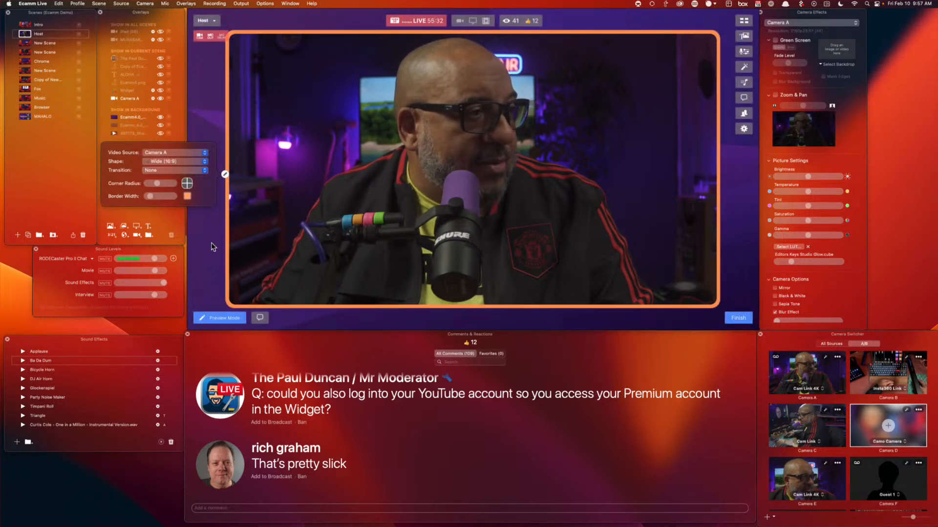
pyautogui.moveTo(204, 259)
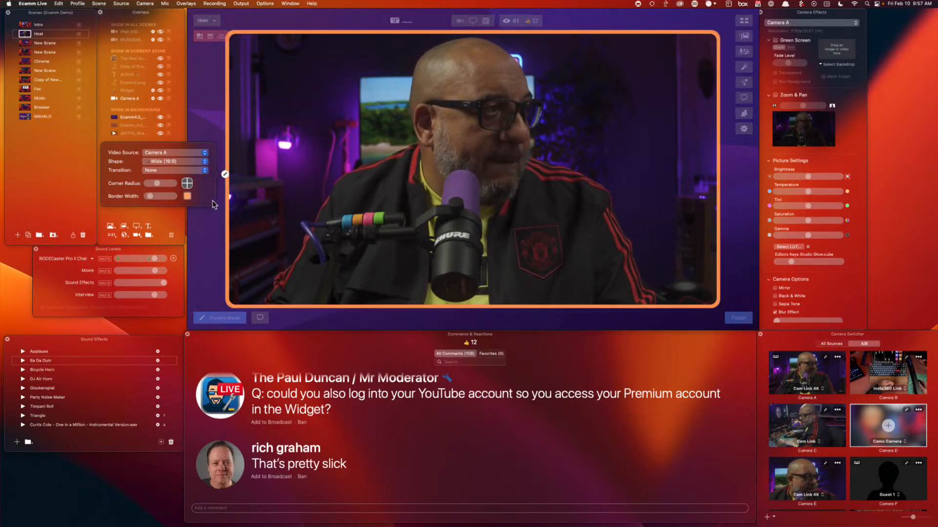
pyautogui.click(225, 174)
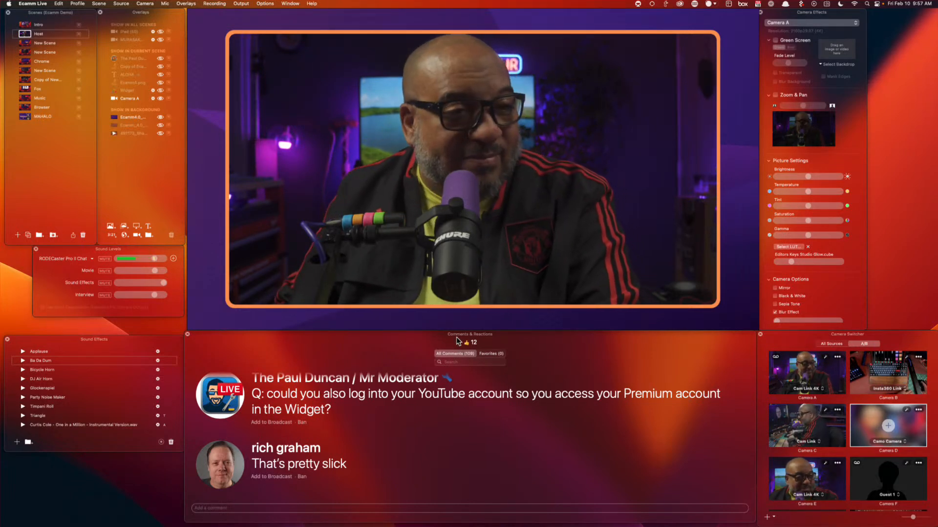
pyautogui.moveTo(408, 272)
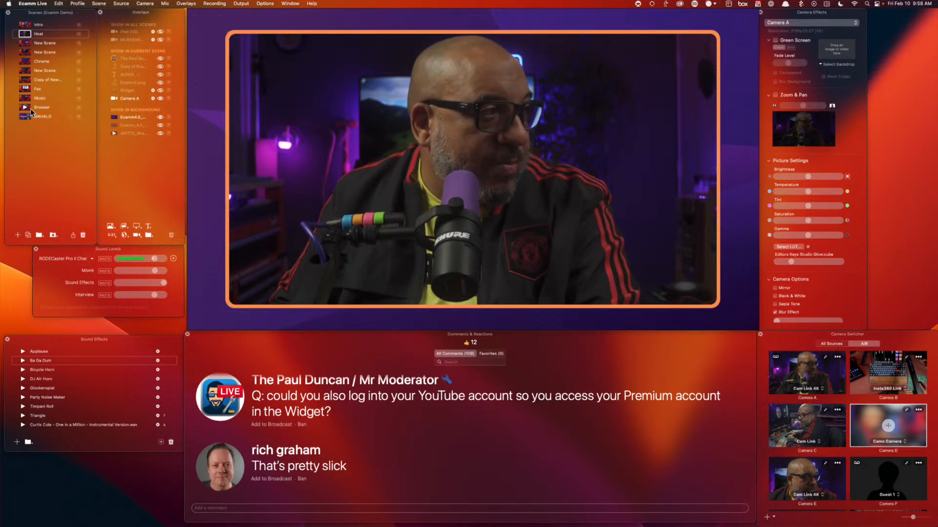
# In the Chrome scene, set the screen-share overlay to show Ecamm Live's Camera Switcher window
pyautogui.click(26, 61)
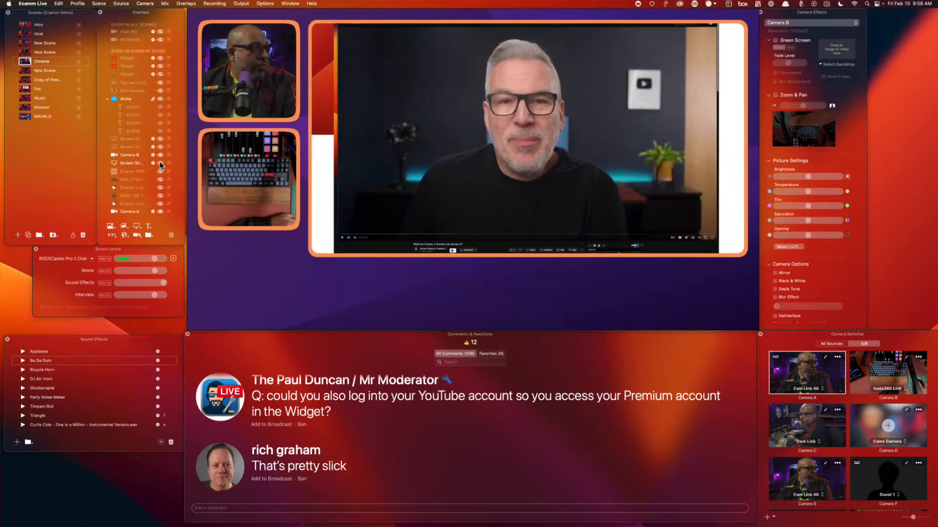
pyautogui.click(308, 144)
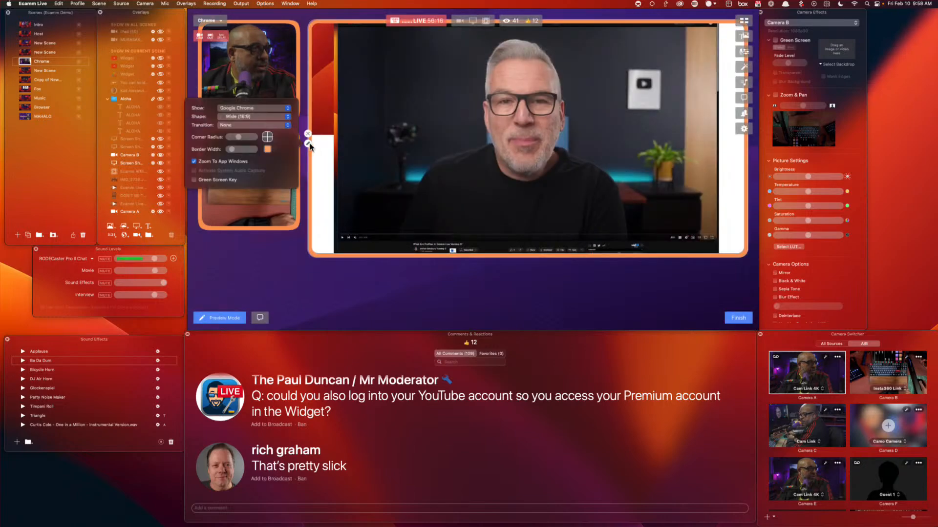
pyautogui.click(267, 108)
pyautogui.click(265, 93)
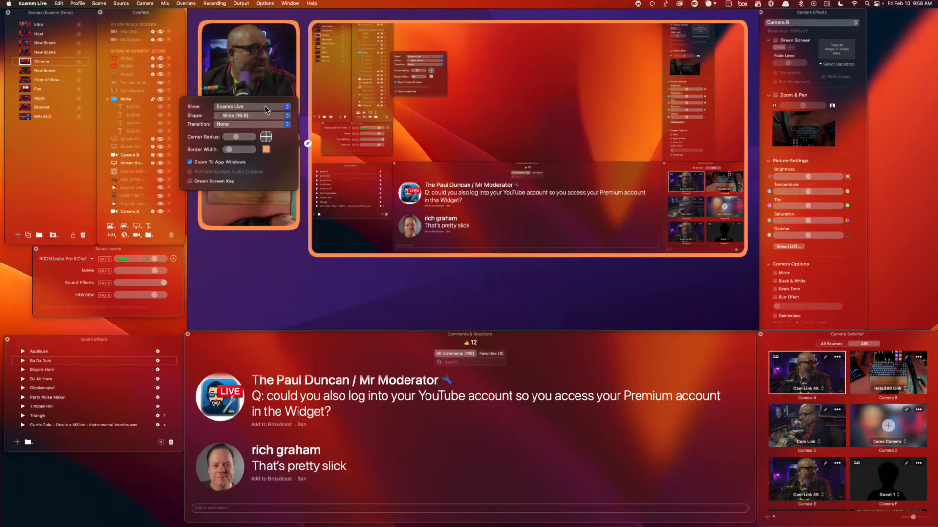
pyautogui.click(254, 107)
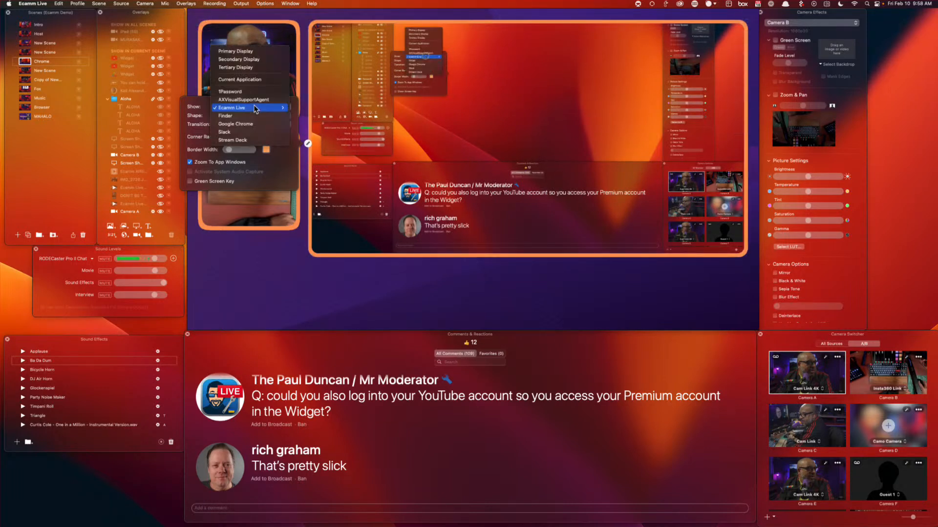
pyautogui.moveTo(261, 108)
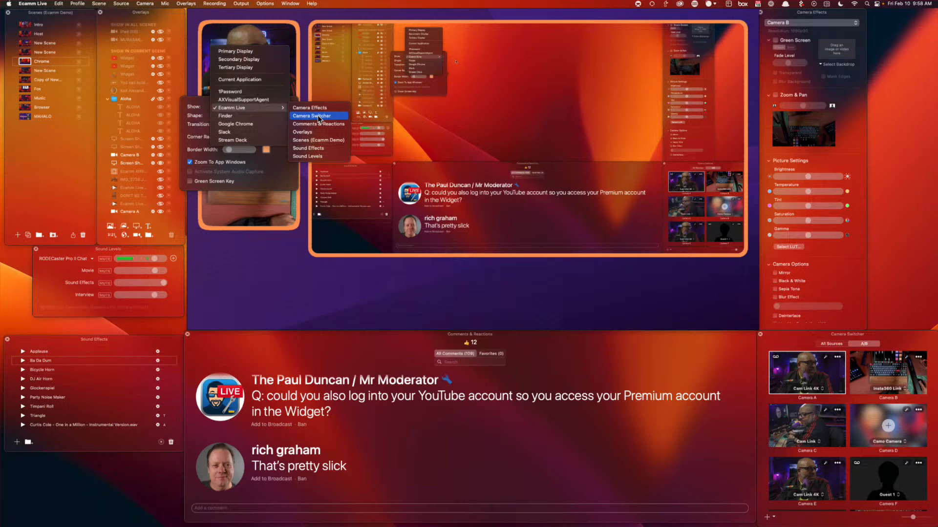
pyautogui.click(317, 115)
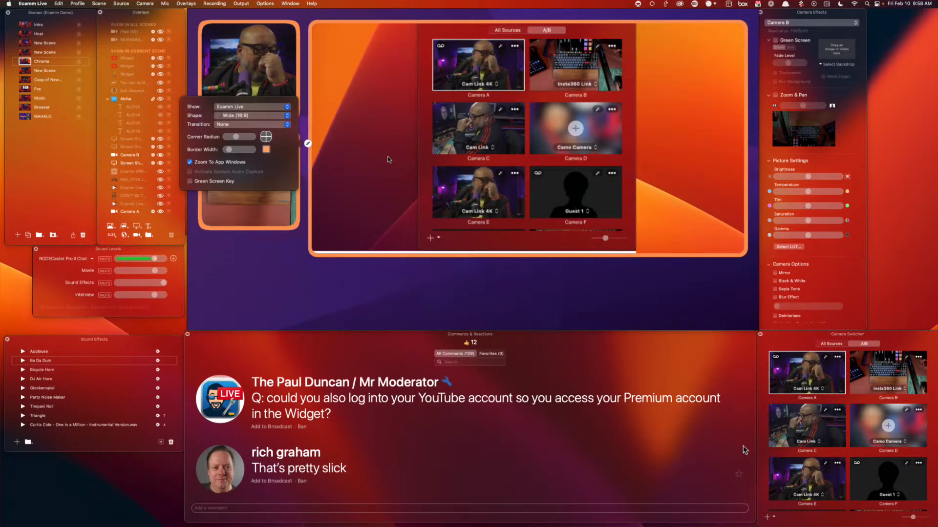
# Switch the Camera Switcher to All Sources and close the overlay settings
pyautogui.click(831, 344)
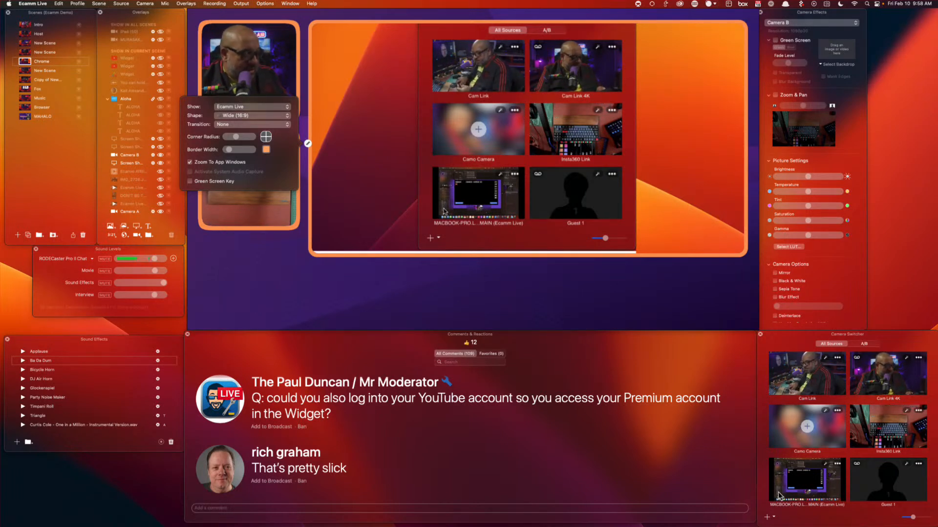
pyautogui.moveTo(358, 180)
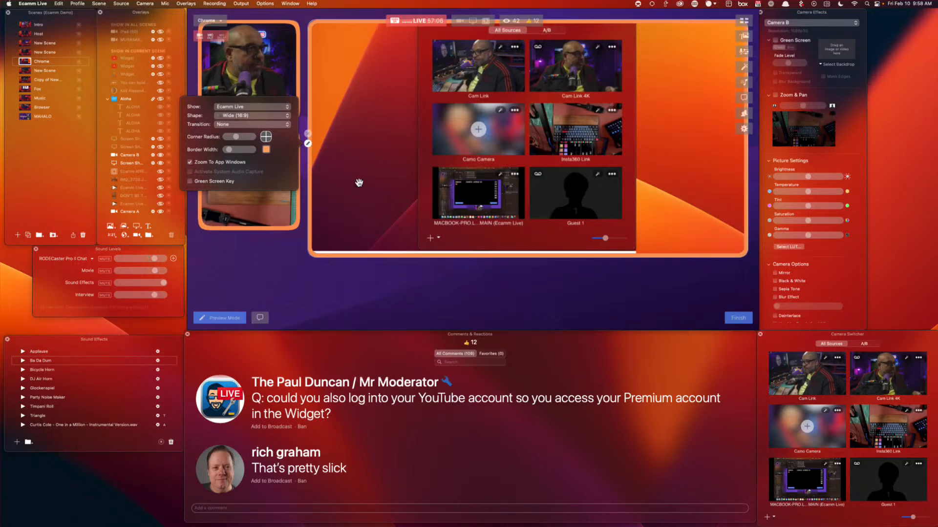
pyautogui.click(308, 144)
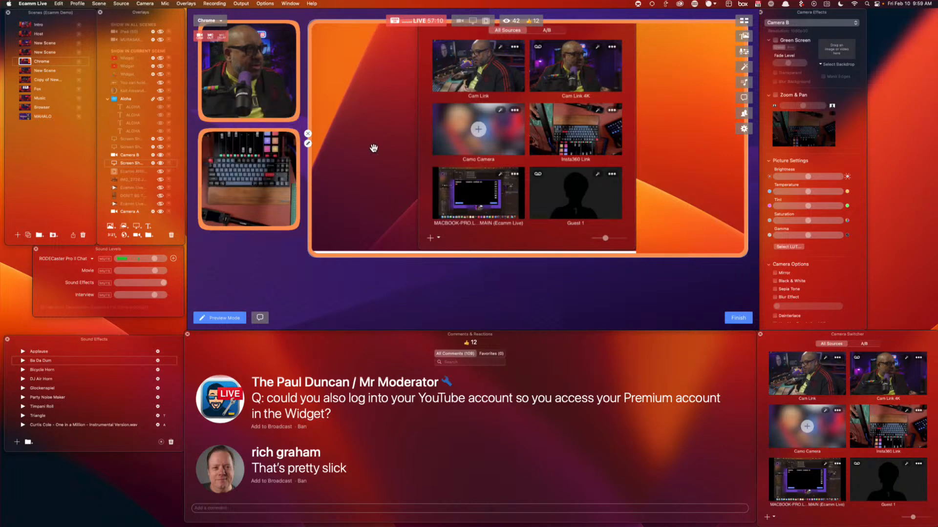
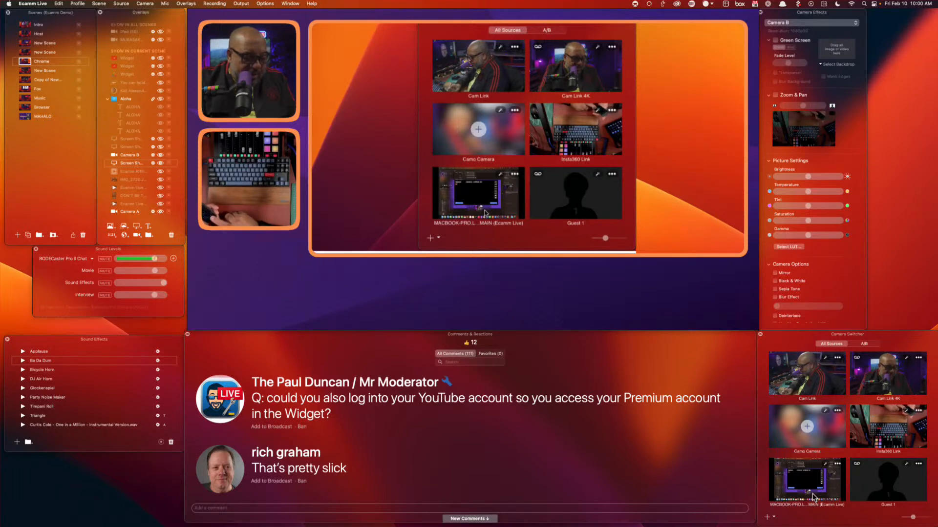
# Switch the Camera Switcher to the A/B layout with Camera A through Camera F tiles
pyautogui.click(866, 344)
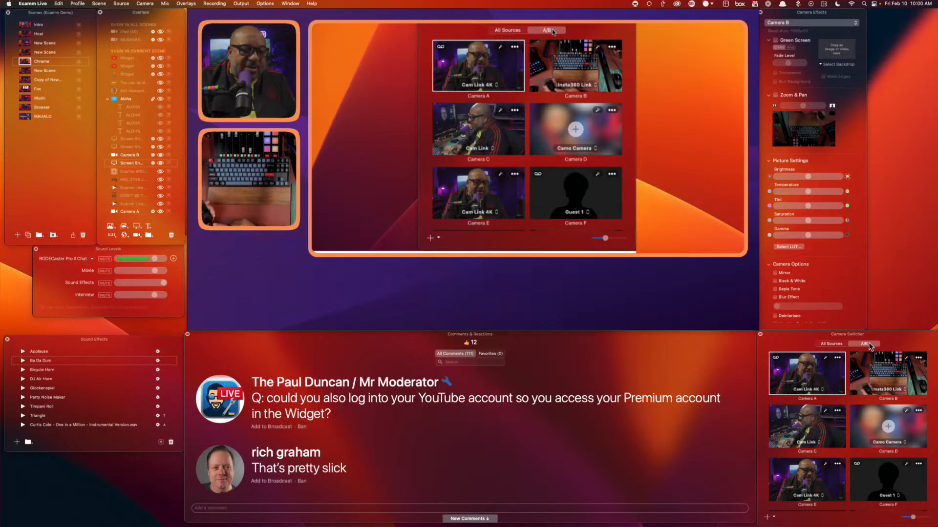
pyautogui.moveTo(485, 267)
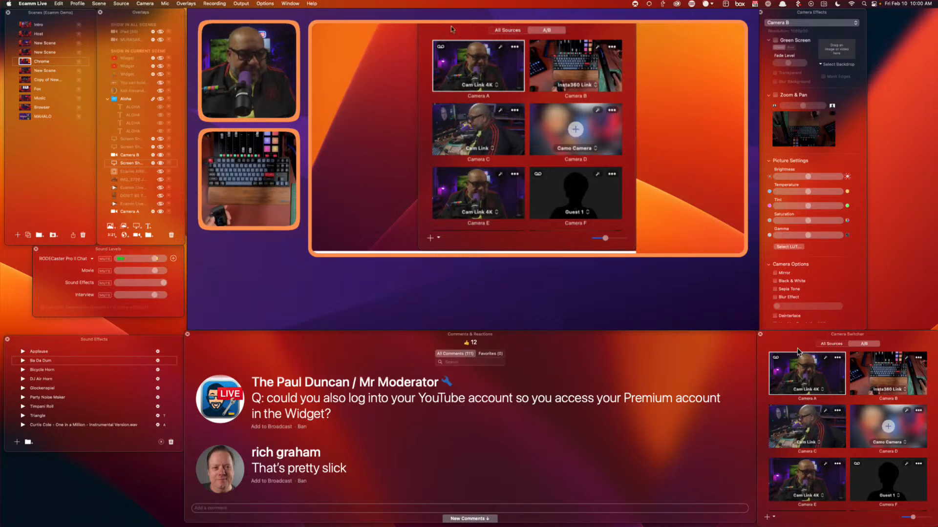
# Keep Camera A on Cam Link 4K and add Camera E as a small lower-right overlay
pyautogui.click(814, 390)
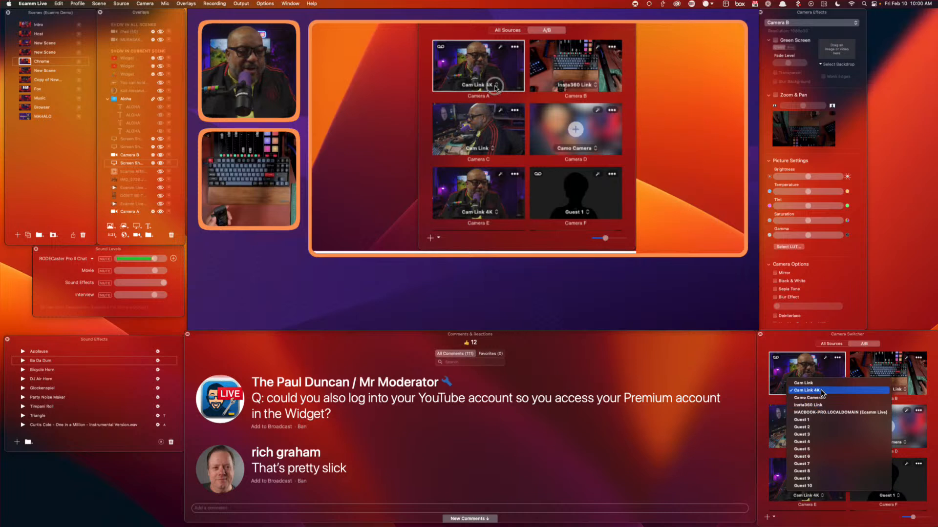
pyautogui.click(820, 391)
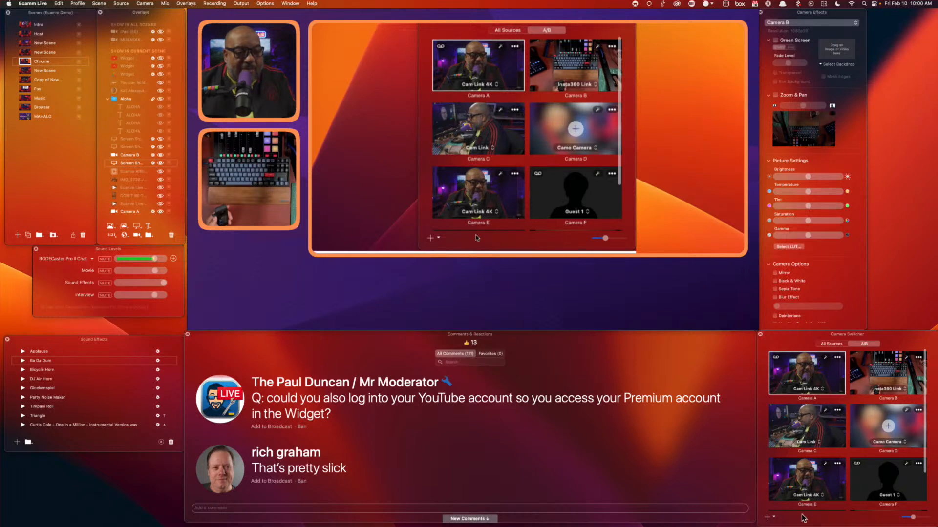
pyautogui.click(813, 479)
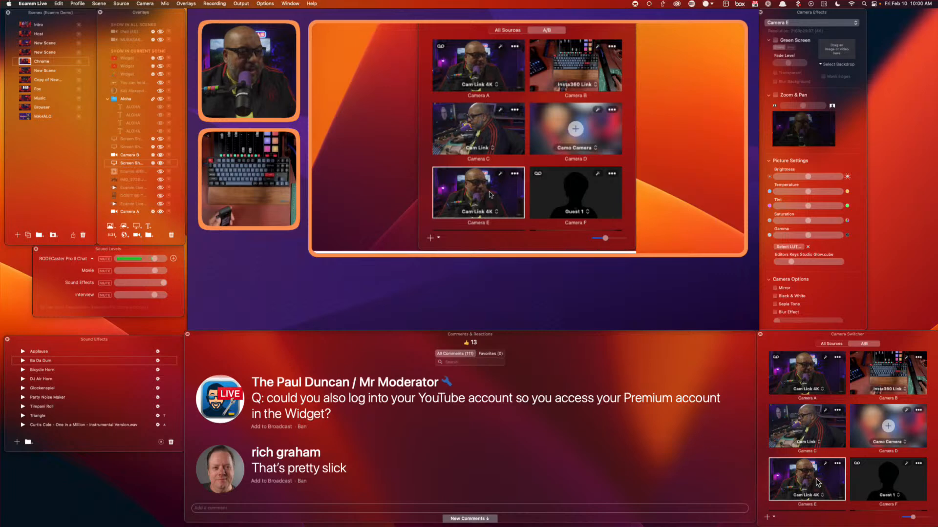
pyautogui.moveTo(817, 484); pyautogui.dragTo(634, 285)
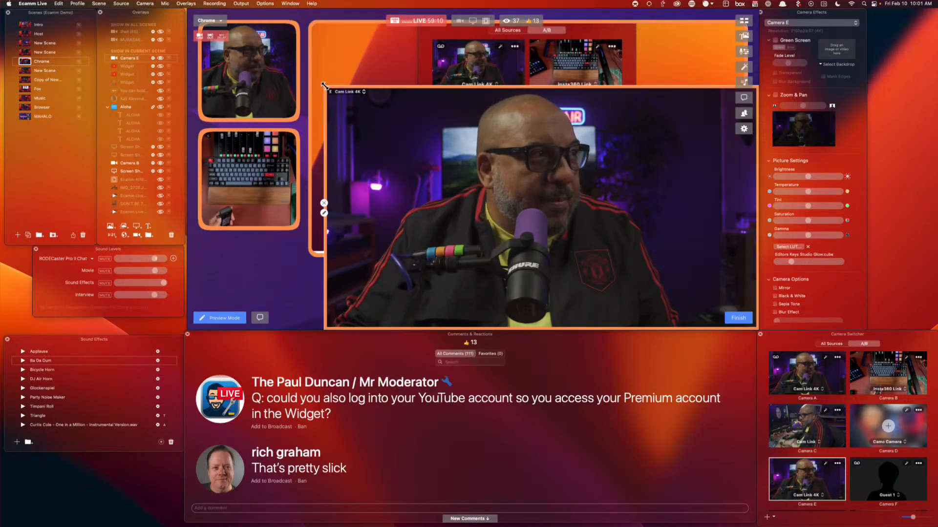
pyautogui.moveTo(325, 88); pyautogui.dragTo(581, 224)
pyautogui.moveTo(577, 223); pyautogui.dragTo(565, 221)
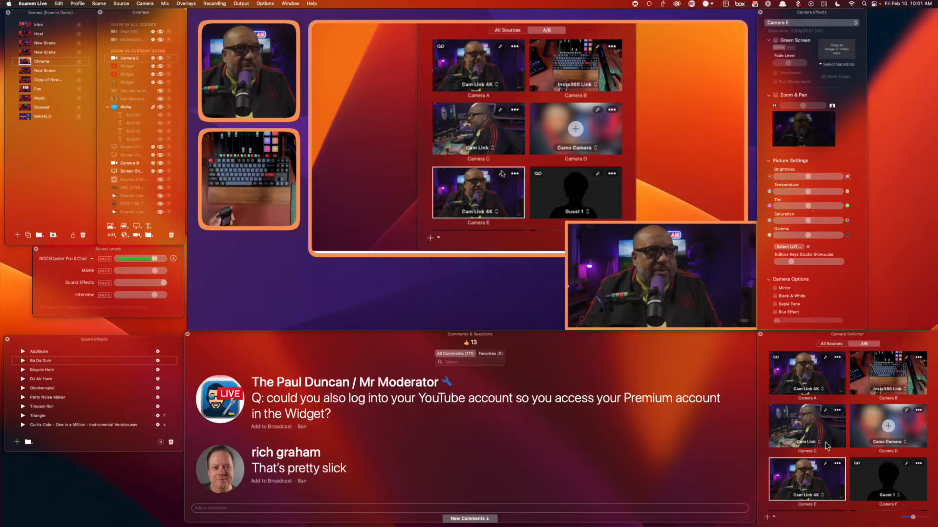
# Zoom in on Camera E, lower brightness and gamma, reset tint to neutral, and mirror it
pyautogui.click(776, 95)
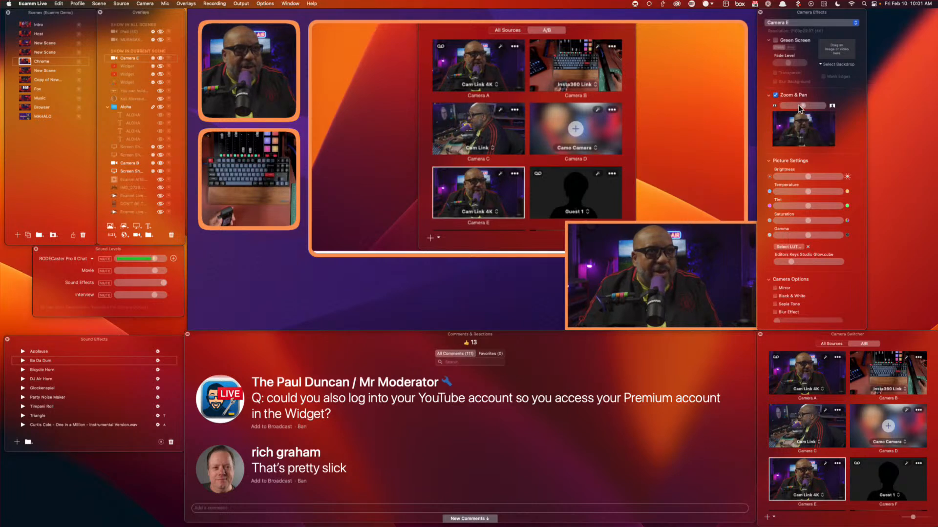
pyautogui.moveTo(804, 106); pyautogui.dragTo(821, 105)
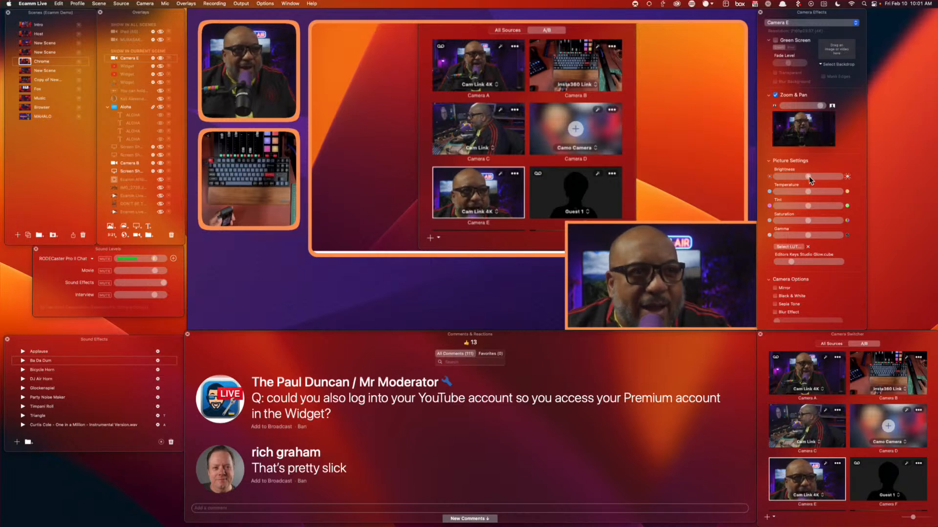
pyautogui.moveTo(809, 177); pyautogui.dragTo(762, 211)
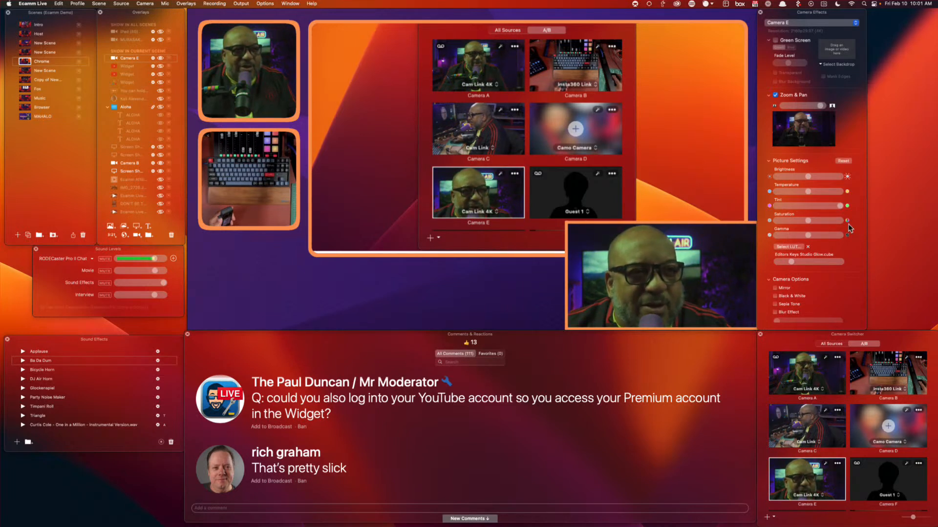
pyautogui.moveTo(815, 237); pyautogui.dragTo(797, 239)
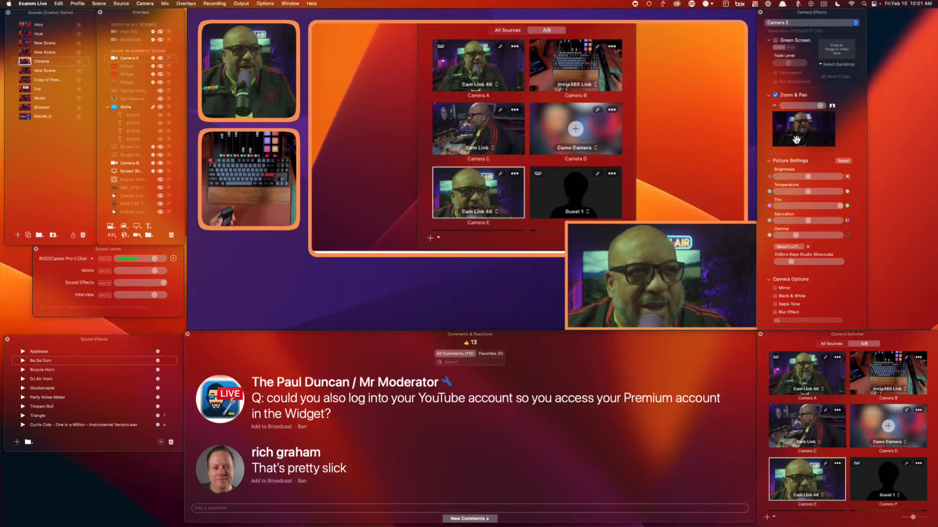
pyautogui.moveTo(821, 106); pyautogui.dragTo(824, 106)
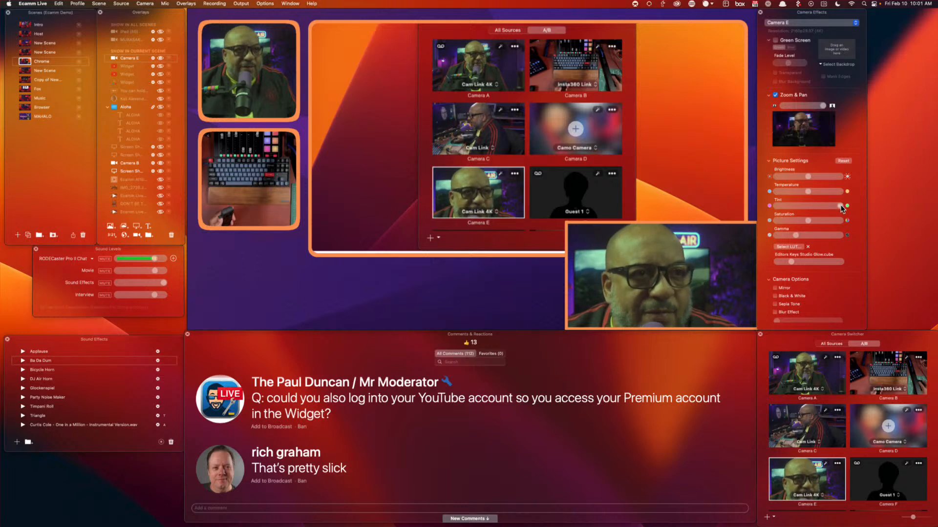
pyautogui.moveTo(840, 206); pyautogui.dragTo(808, 205)
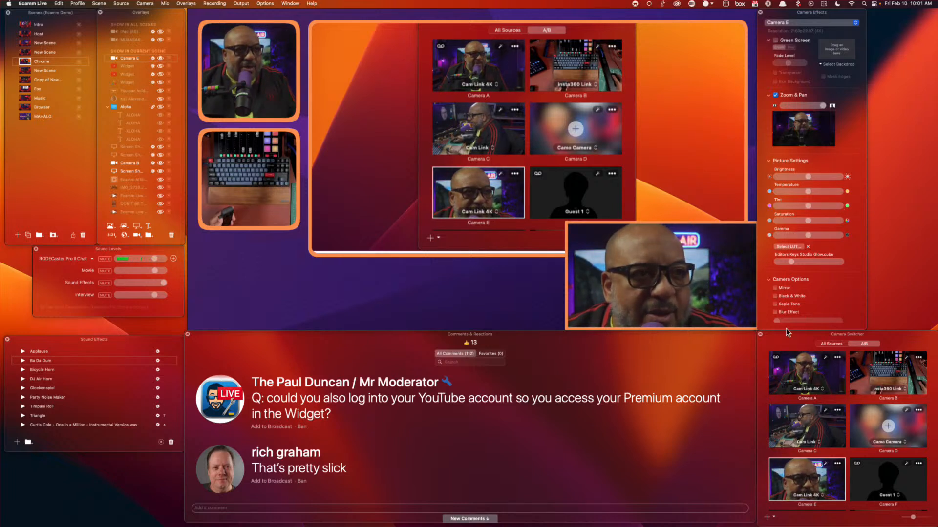
pyautogui.click(768, 160)
pyautogui.click(775, 184)
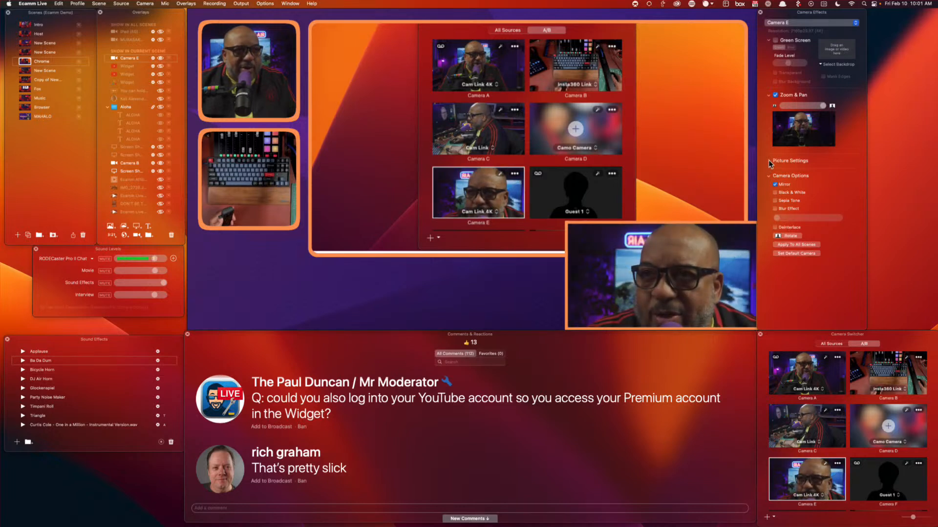
# Warm Camera E's temperature and try Sepia, Blur and Rotate effects, reverting each
pyautogui.click(769, 161)
pyautogui.moveTo(809, 191)
pyautogui.mouseDown()
pyautogui.moveTo(842, 195)
pyautogui.moveTo(803, 192)
pyautogui.mouseUp()
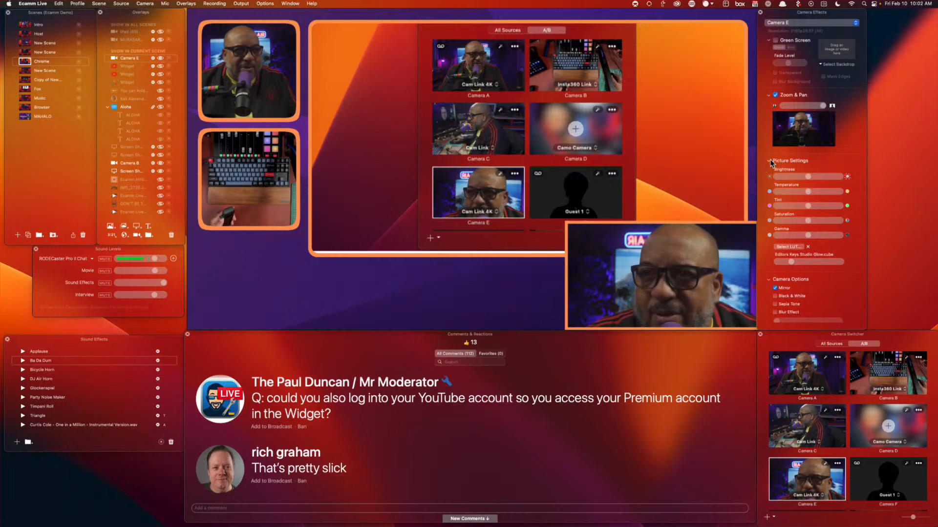
pyautogui.click(771, 161)
pyautogui.click(778, 192)
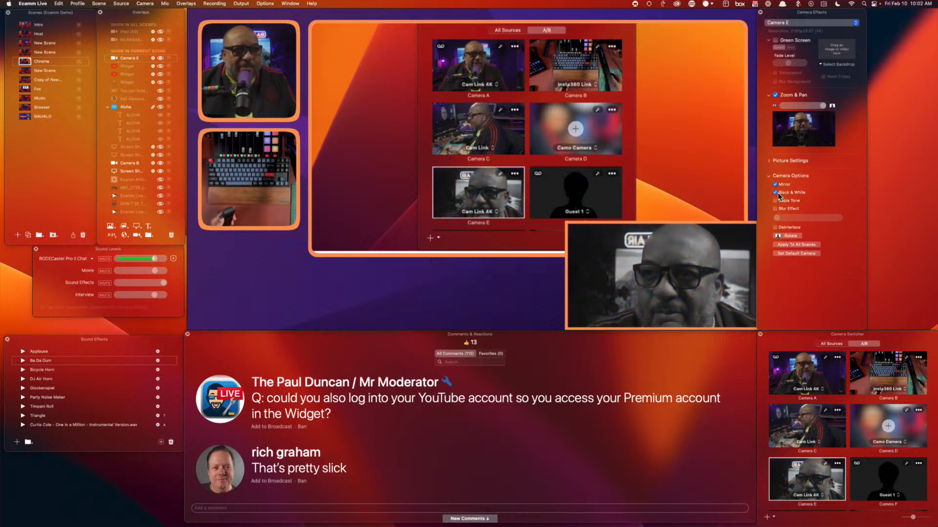
pyautogui.click(784, 202)
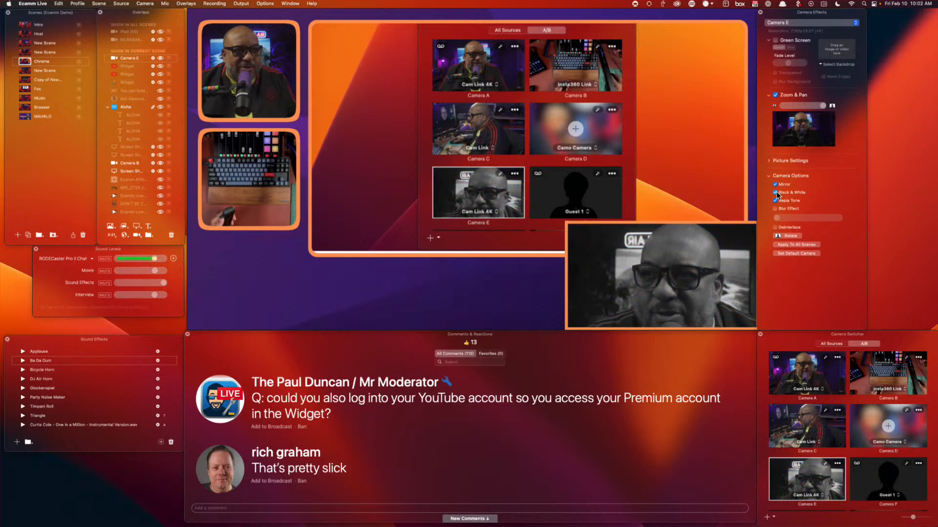
pyautogui.click(775, 200)
pyautogui.click(776, 209)
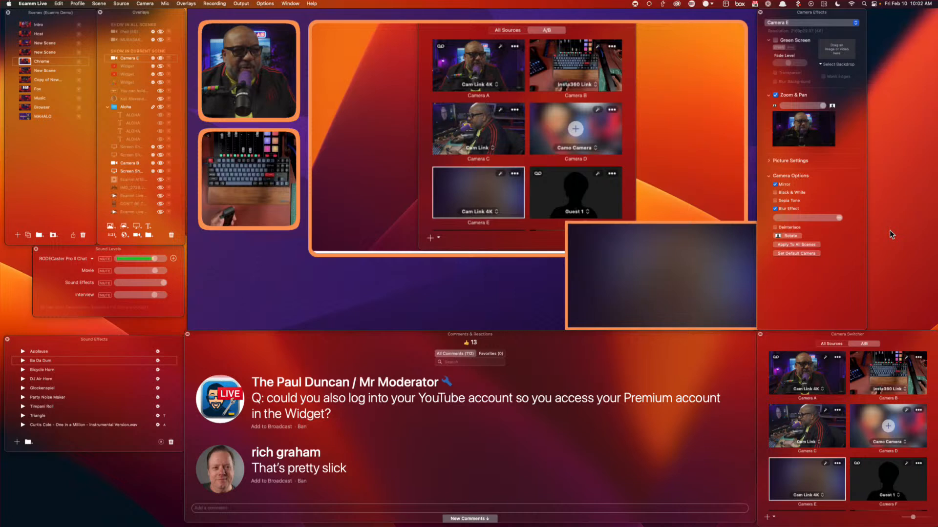
pyautogui.moveTo(839, 218); pyautogui.dragTo(777, 218)
pyautogui.click(789, 236)
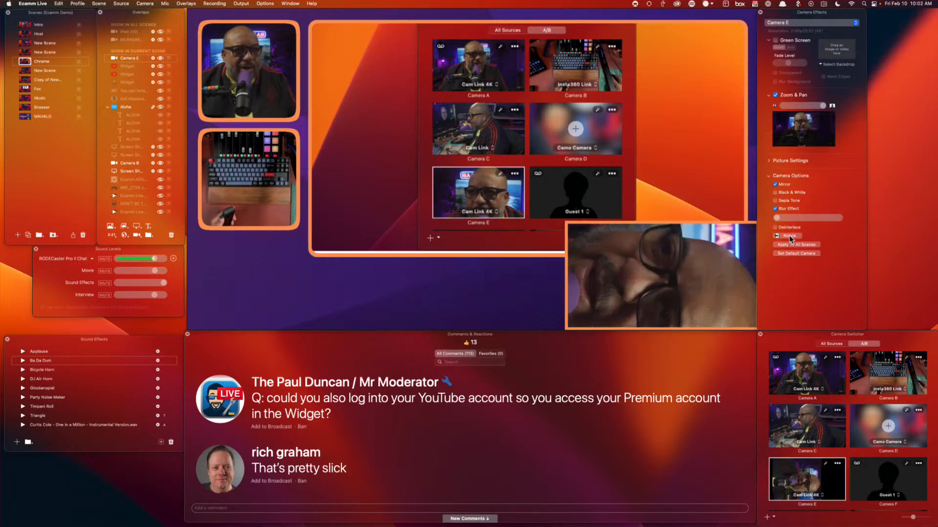
pyautogui.click(790, 237)
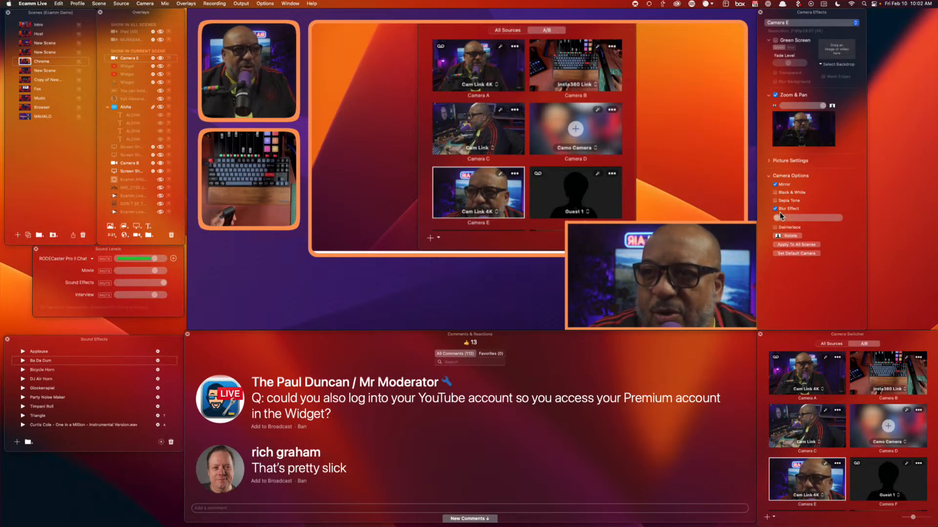
# Make Camera E black and white with blur and mirror off, and pan its framing
pyautogui.click(775, 193)
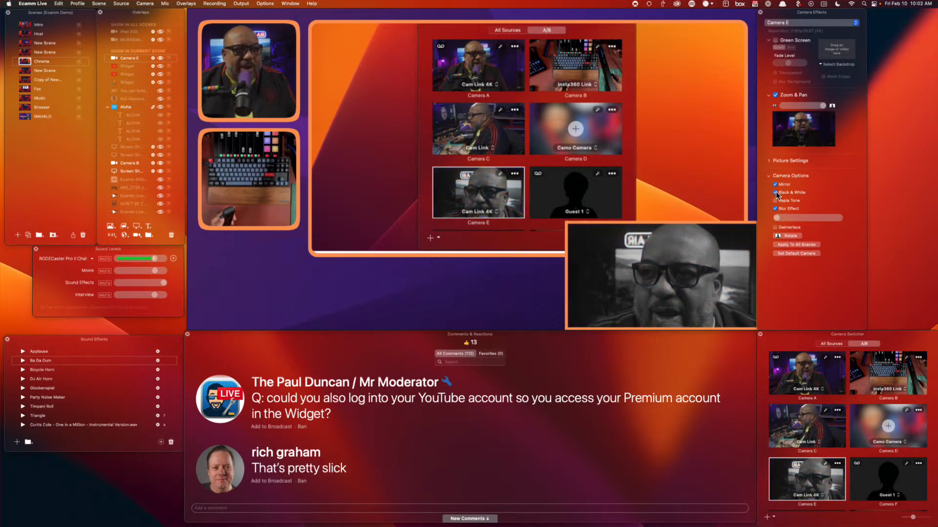
pyautogui.click(775, 209)
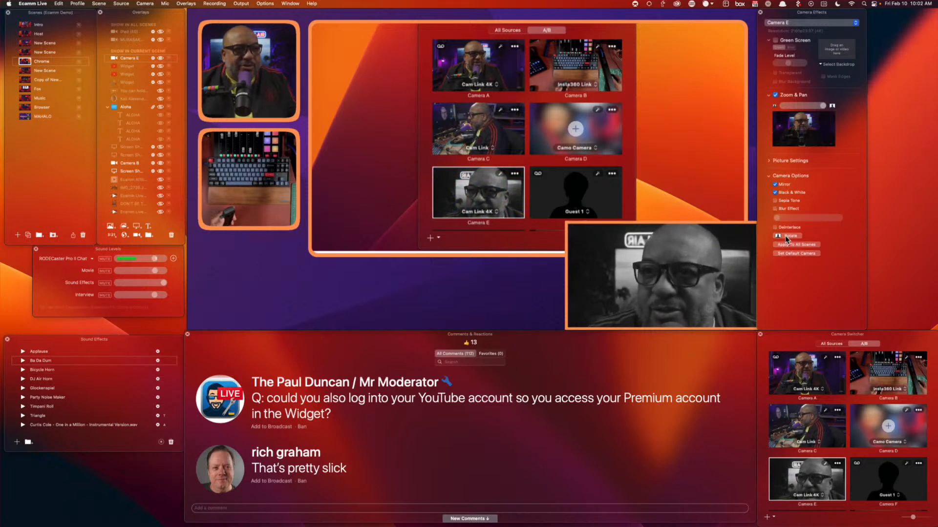
pyautogui.click(775, 184)
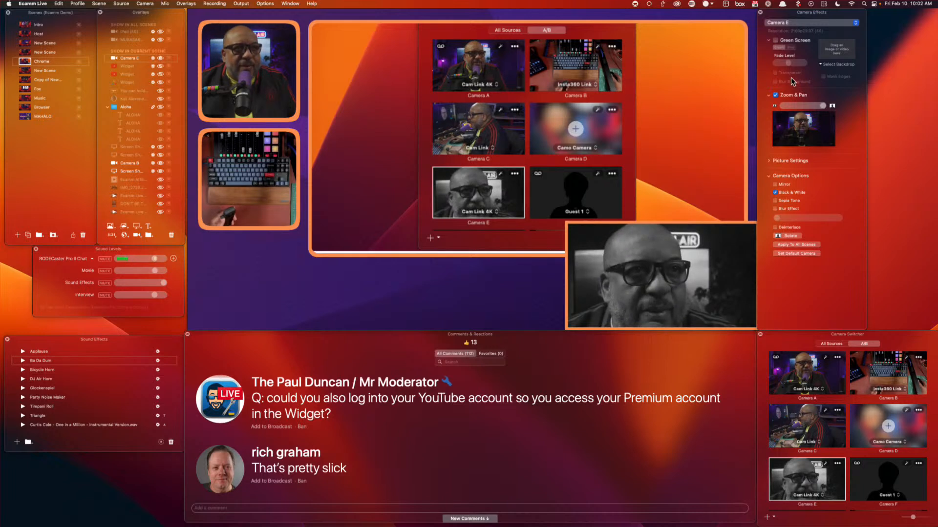
pyautogui.moveTo(738, 317)
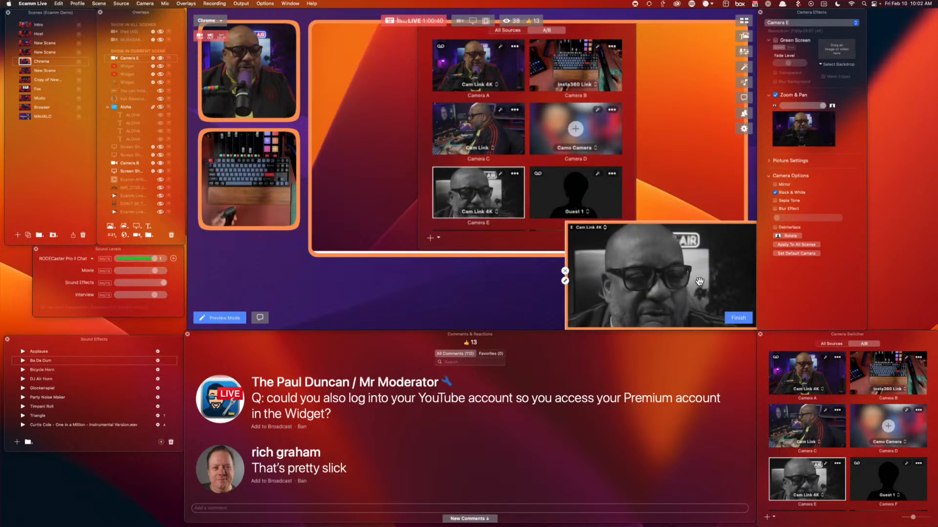
pyautogui.click(738, 318)
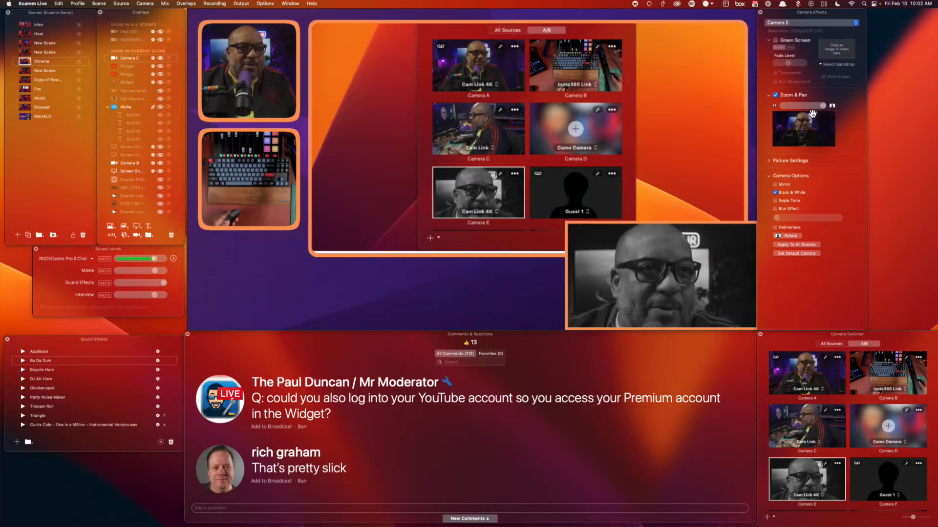
pyautogui.moveTo(793, 122)
pyautogui.mouseDown()
pyautogui.moveTo(840, 124)
pyautogui.moveTo(804, 123)
pyautogui.mouseUp()
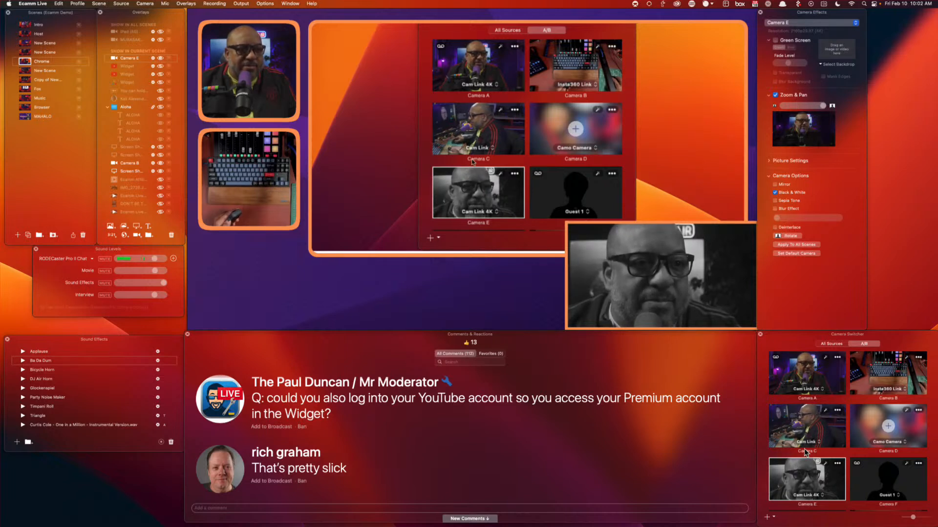
pyautogui.moveTo(561, 273)
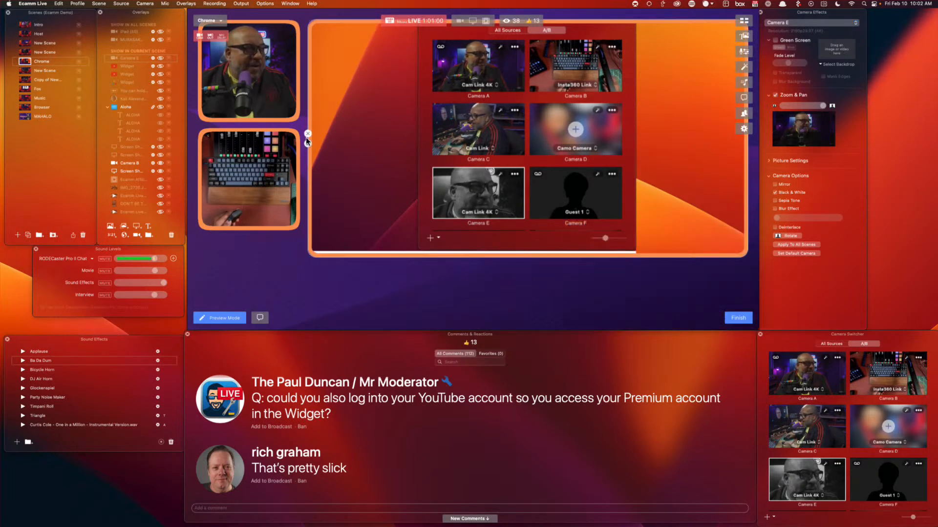
# In the Host scene, apply blur and black-and-white to Camera E and swap Host's camera to it
pyautogui.click(25, 34)
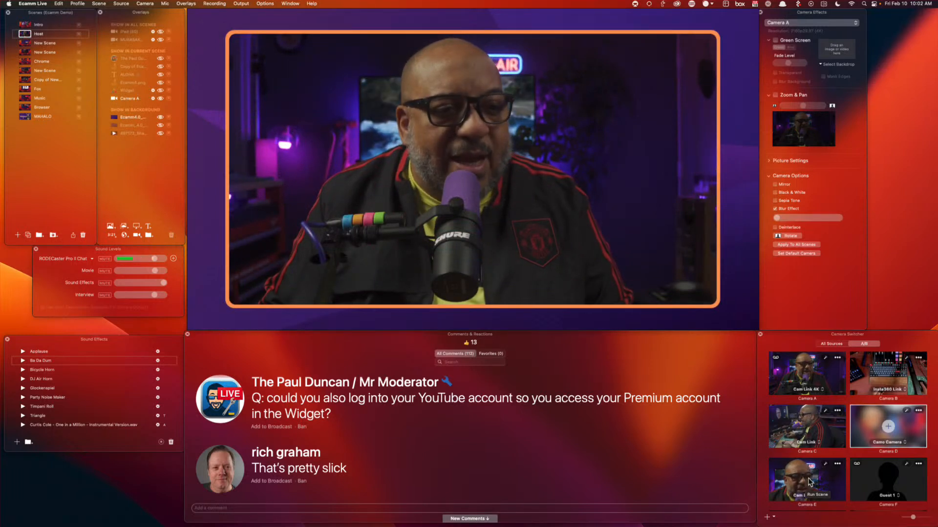
pyautogui.click(825, 466)
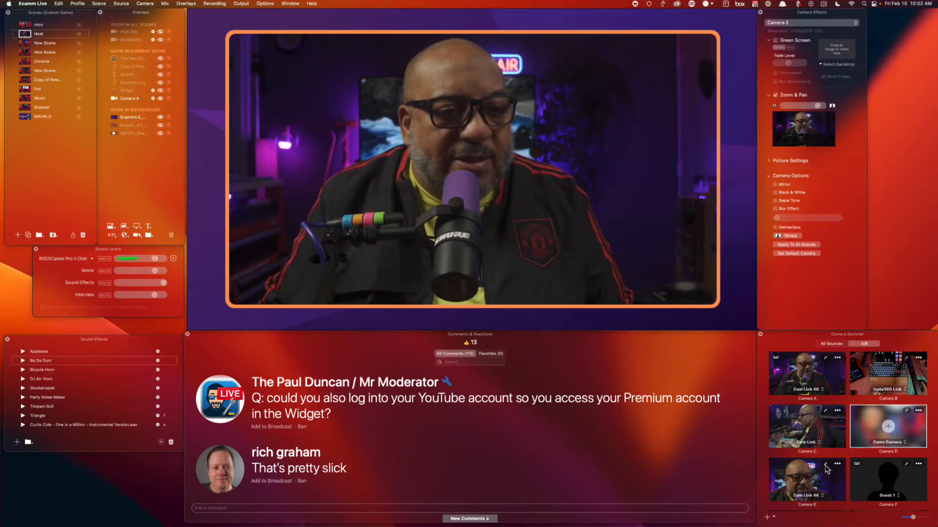
pyautogui.click(793, 207)
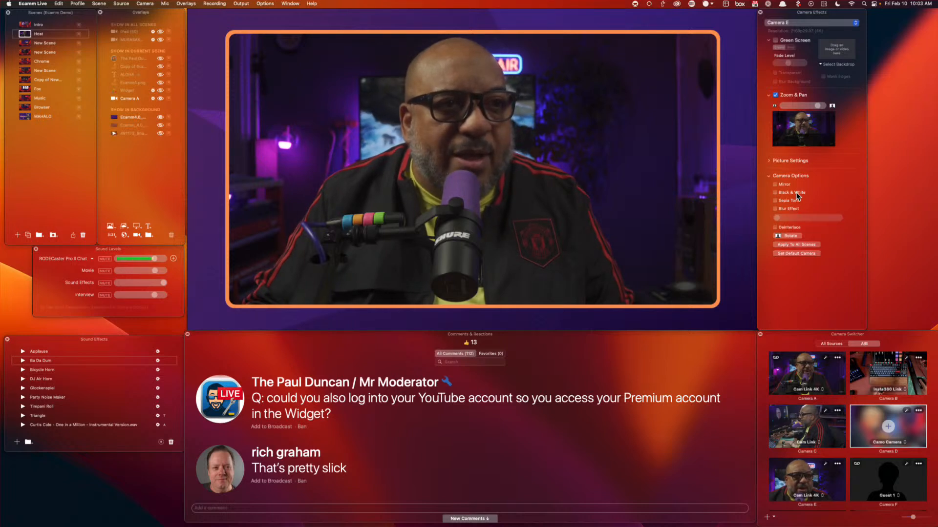
pyautogui.click(796, 193)
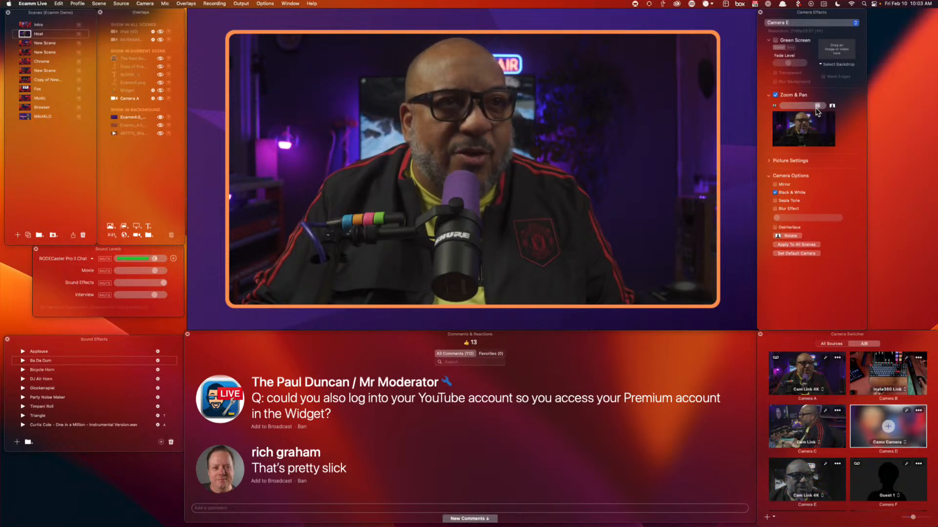
pyautogui.click(803, 471)
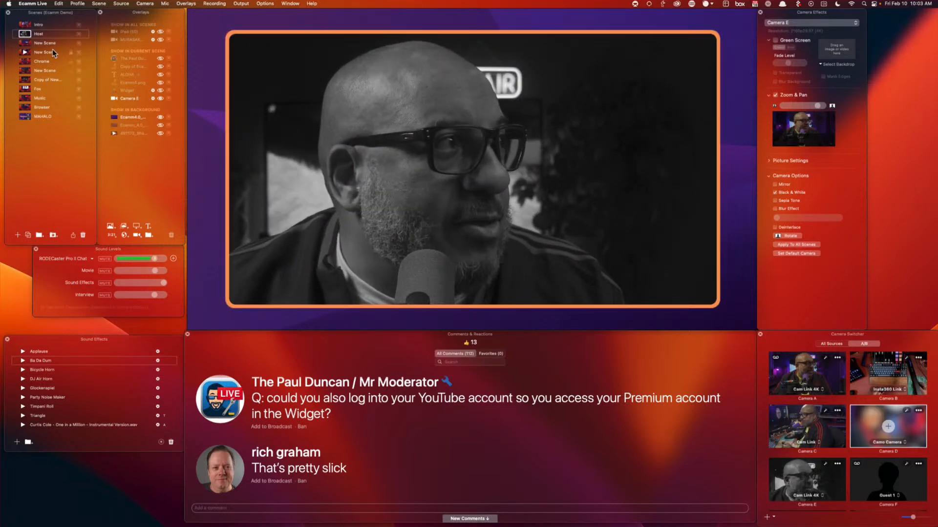
# Revert Host to colour Camera A, then duplicate it with black-and-white Camera E in the copy
pyautogui.press('super+1')
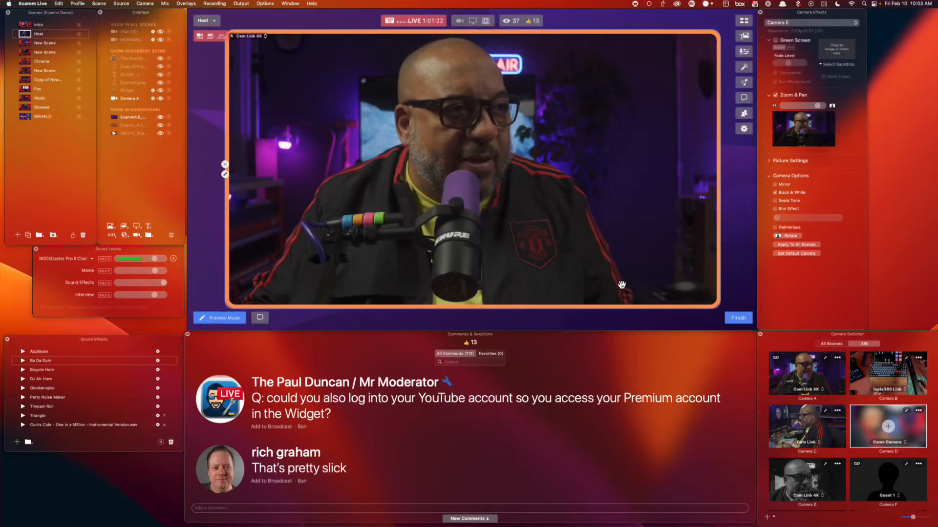
pyautogui.click(27, 235)
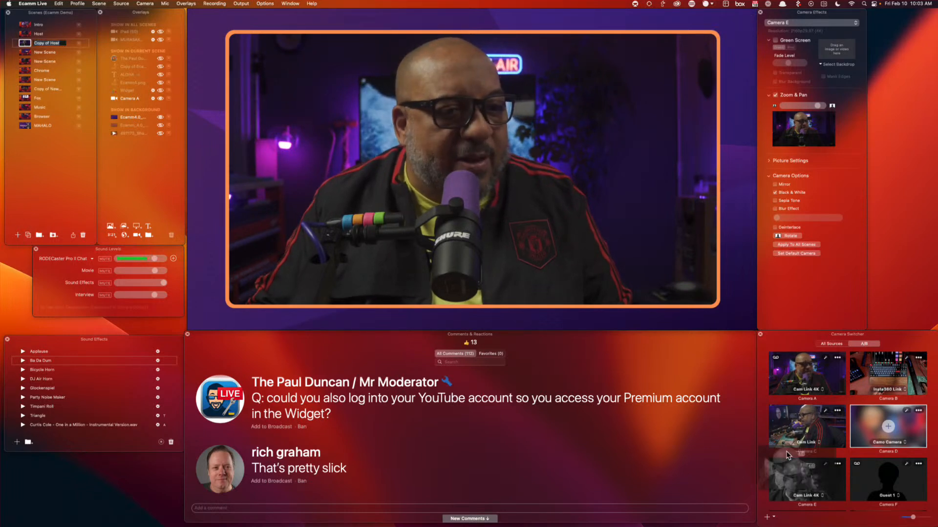
pyautogui.click(804, 476)
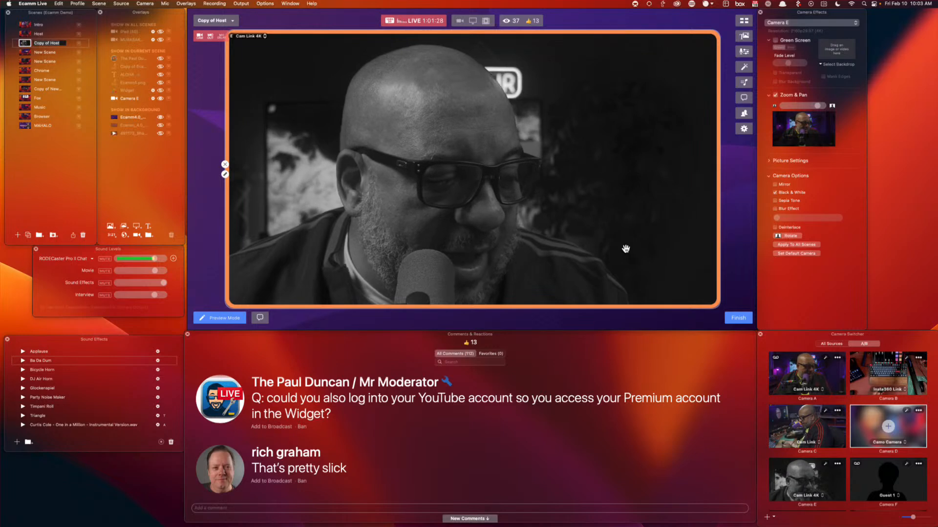
# Flip between Host and Copy of Host with the arrow keys, then switch to the Chrome scene
pyautogui.press('Up')
pyautogui.press('Down')
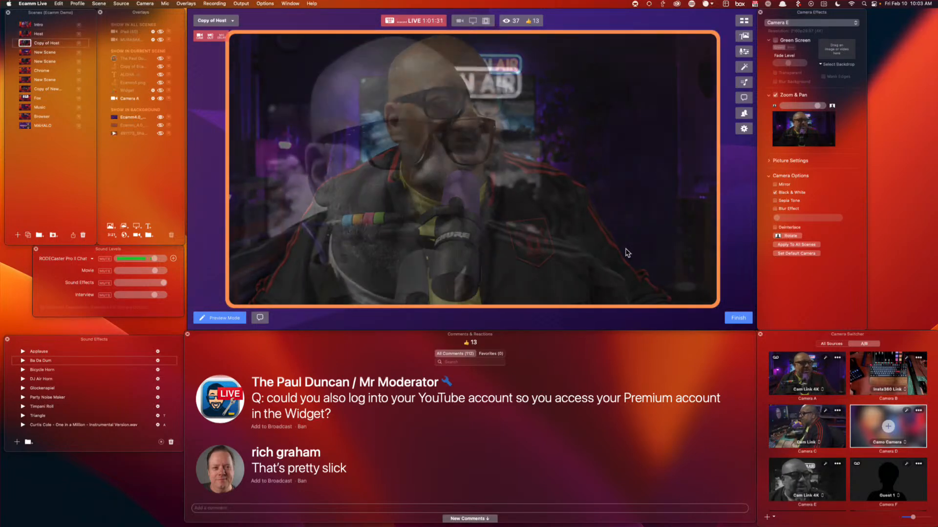
pyautogui.press('Up')
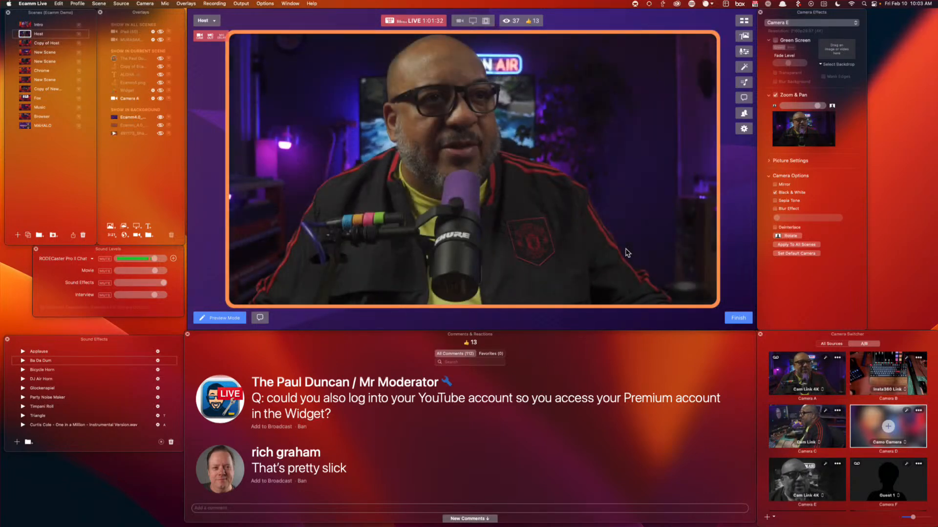
pyautogui.press('Down')
pyautogui.press('Up')
pyautogui.press('Down')
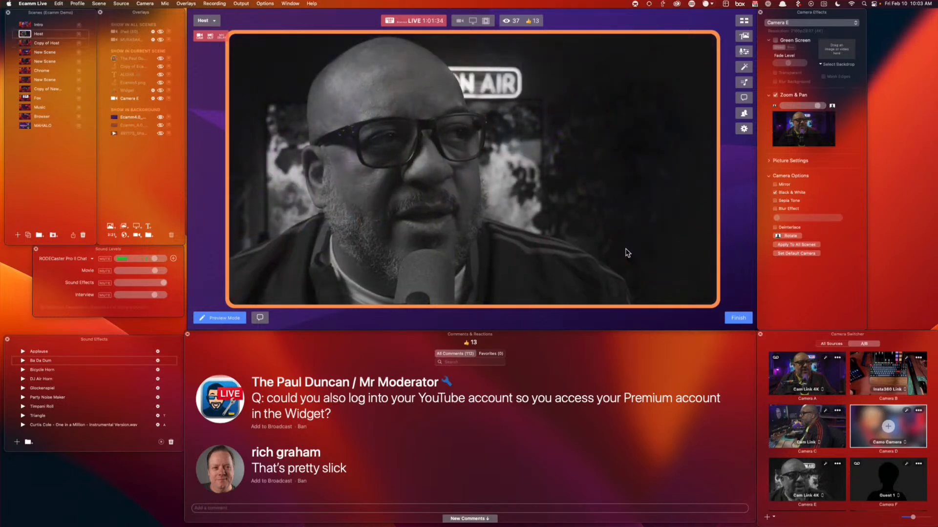
pyautogui.press('Up')
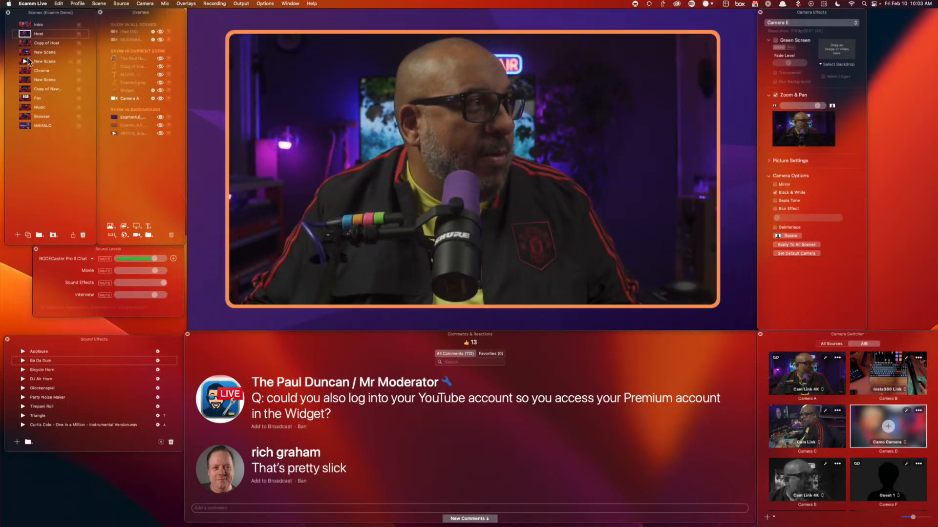
pyautogui.click(27, 63)
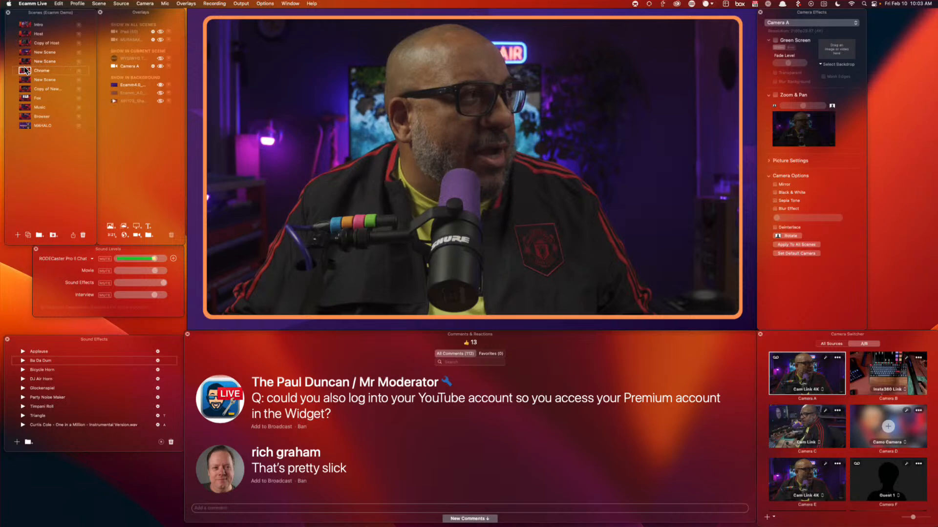
pyautogui.click(27, 70)
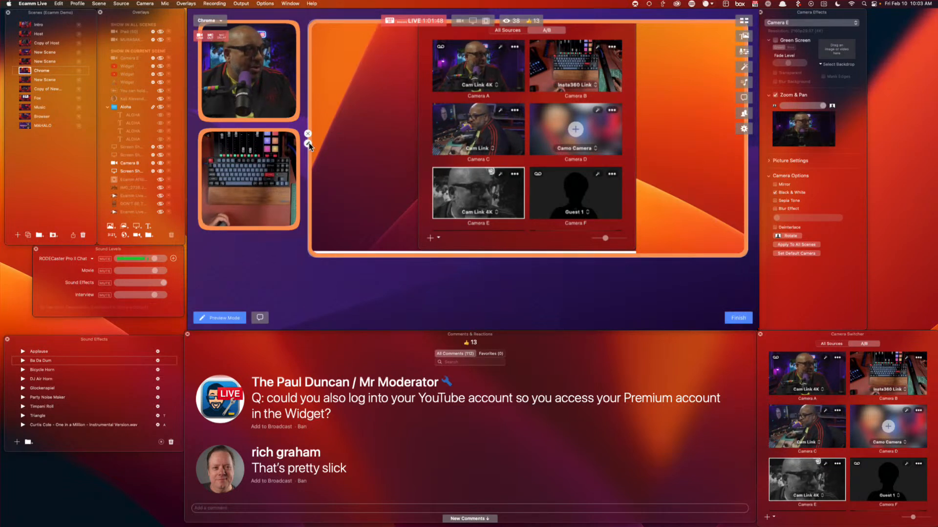
# Show Ecamm Live's Camera Effects window in the Chrome overlay, cropped to a tall narrow strip
pyautogui.click(308, 144)
pyautogui.click(257, 106)
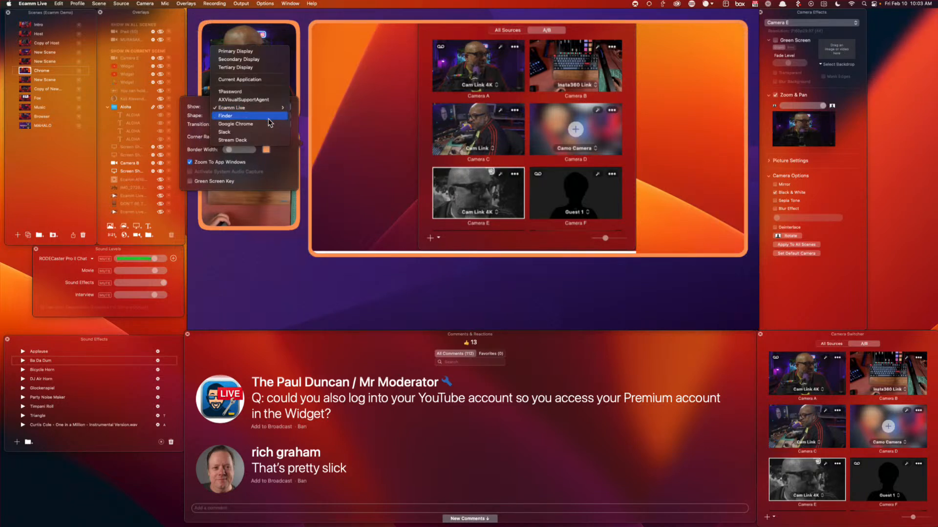
pyautogui.moveTo(271, 108)
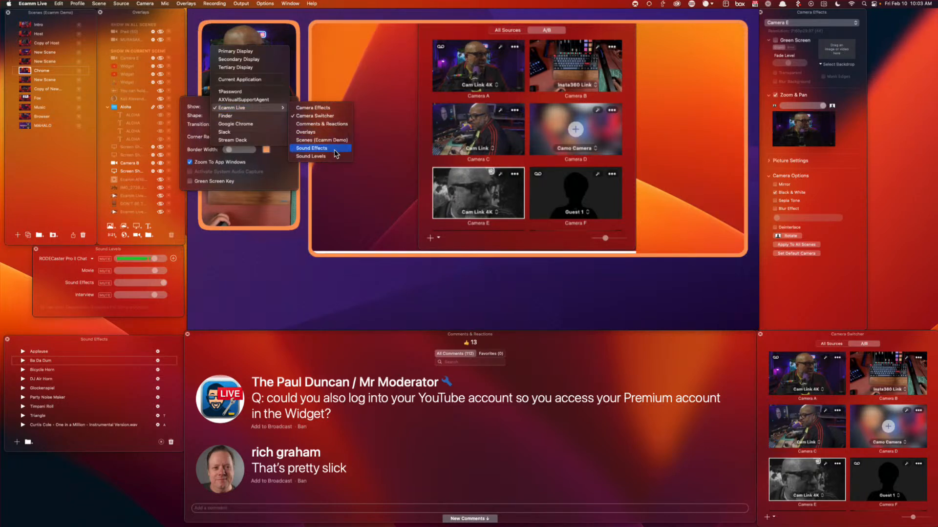
pyautogui.click(327, 108)
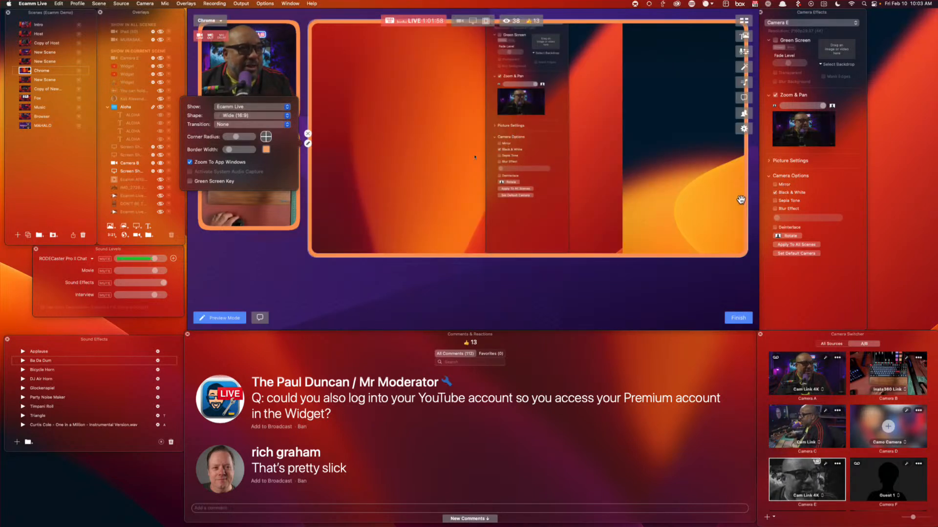
pyautogui.moveTo(745, 199); pyautogui.dragTo(569, 197)
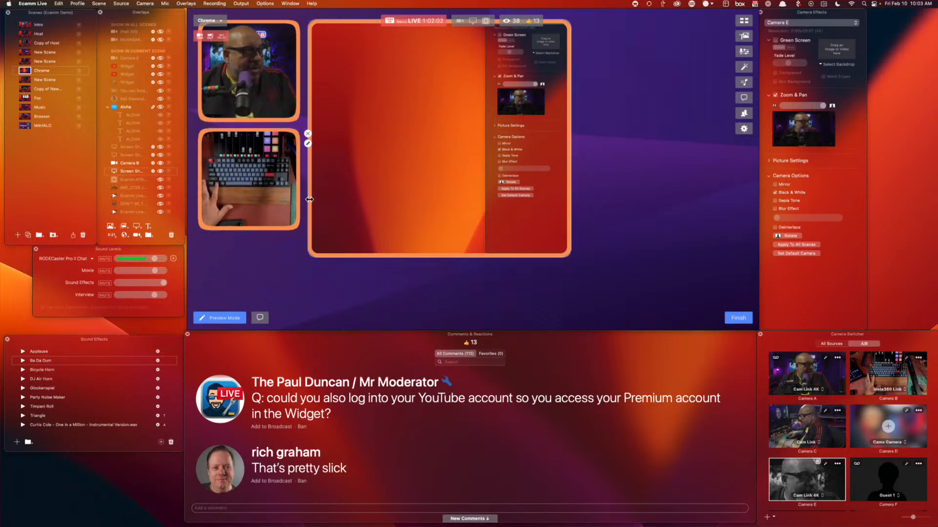
pyautogui.moveTo(309, 200); pyautogui.dragTo(488, 199)
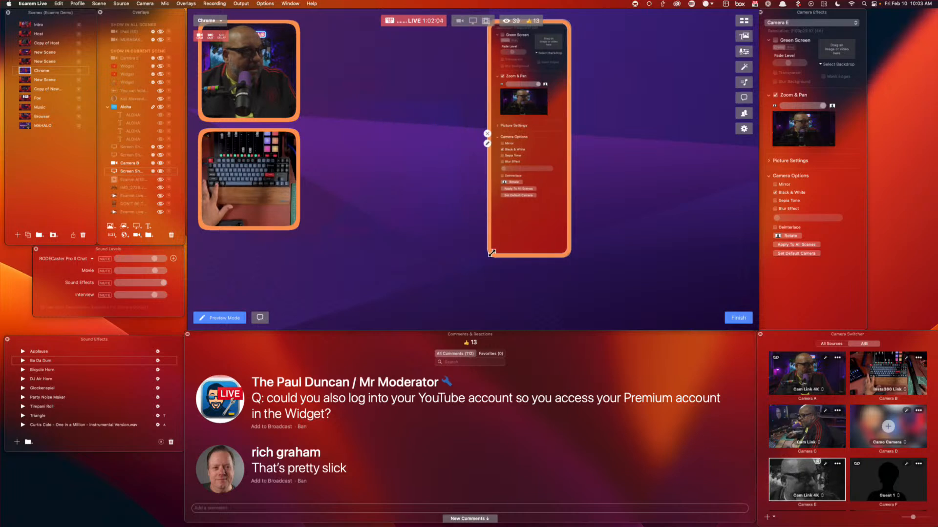
pyautogui.moveTo(491, 252); pyautogui.dragTo(442, 330)
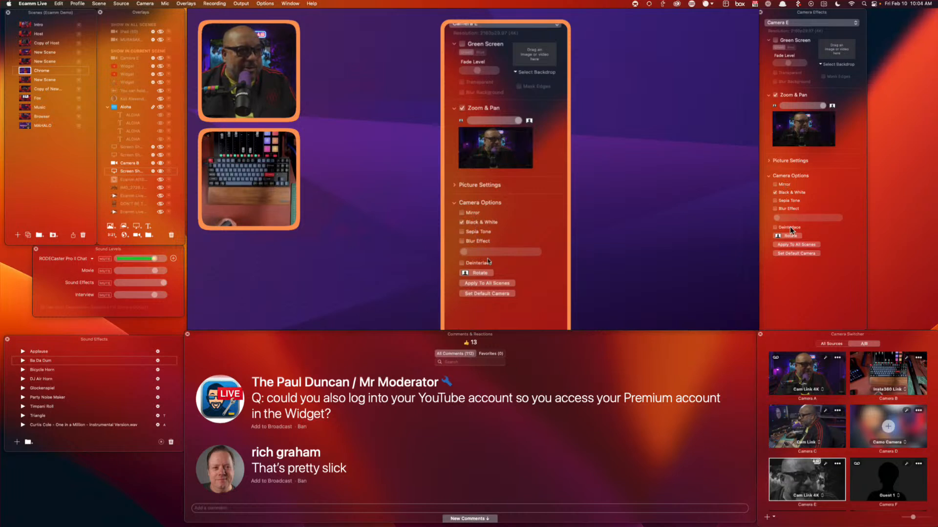
pyautogui.click(770, 162)
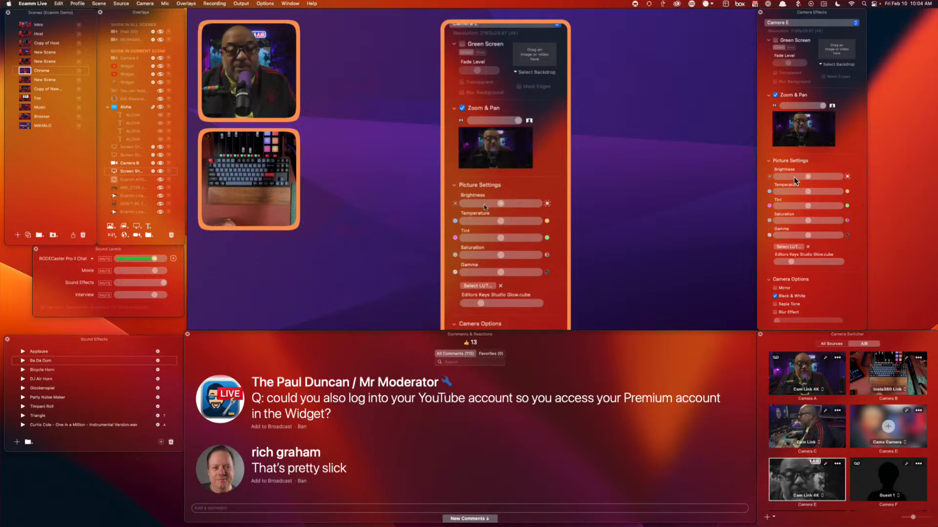
pyautogui.click(769, 161)
pyautogui.moveTo(802, 126); pyautogui.dragTo(799, 127)
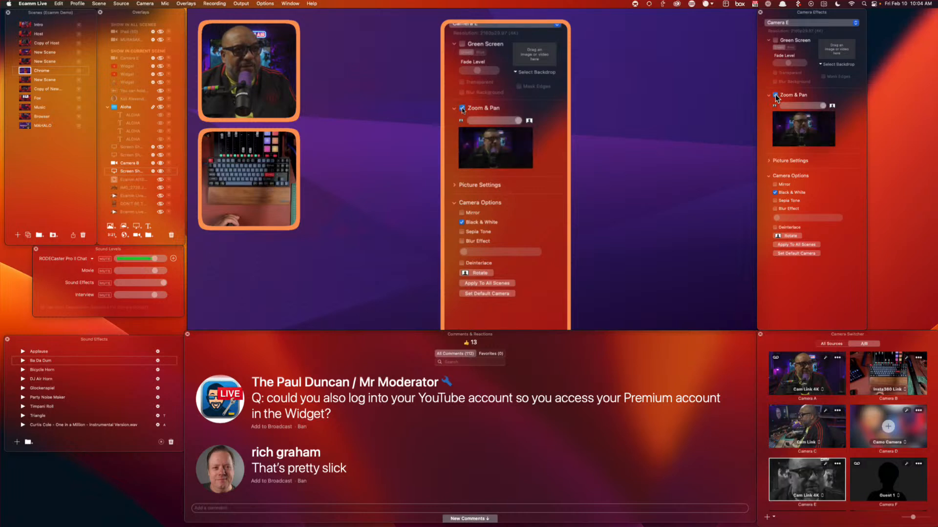
pyautogui.click(775, 41)
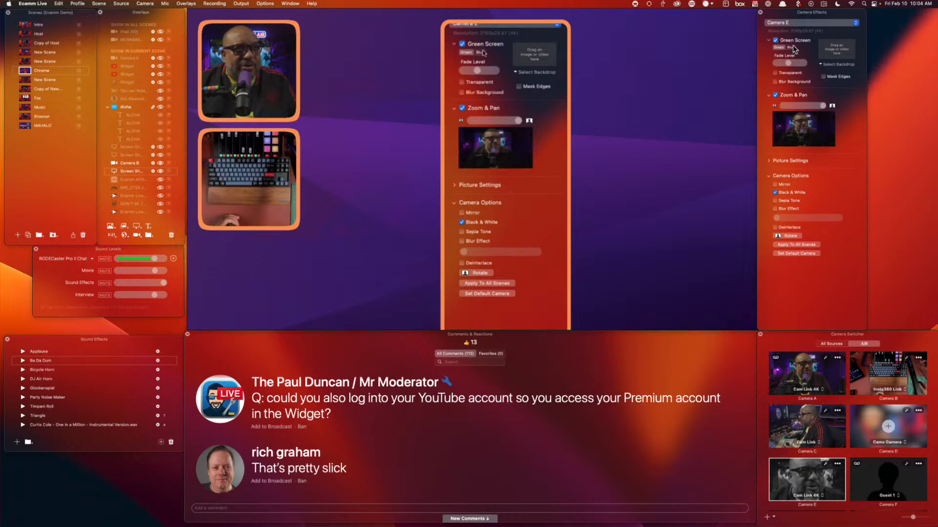
pyautogui.click(780, 48)
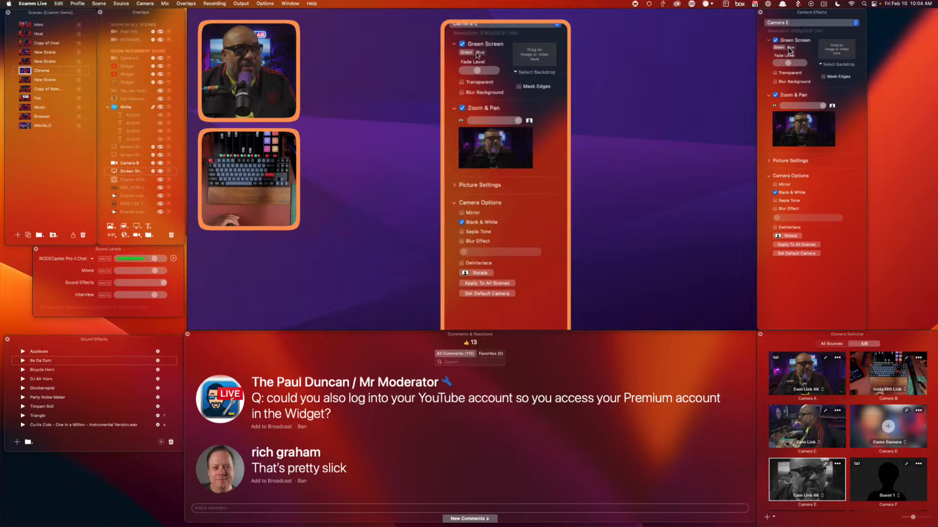
pyautogui.click(776, 41)
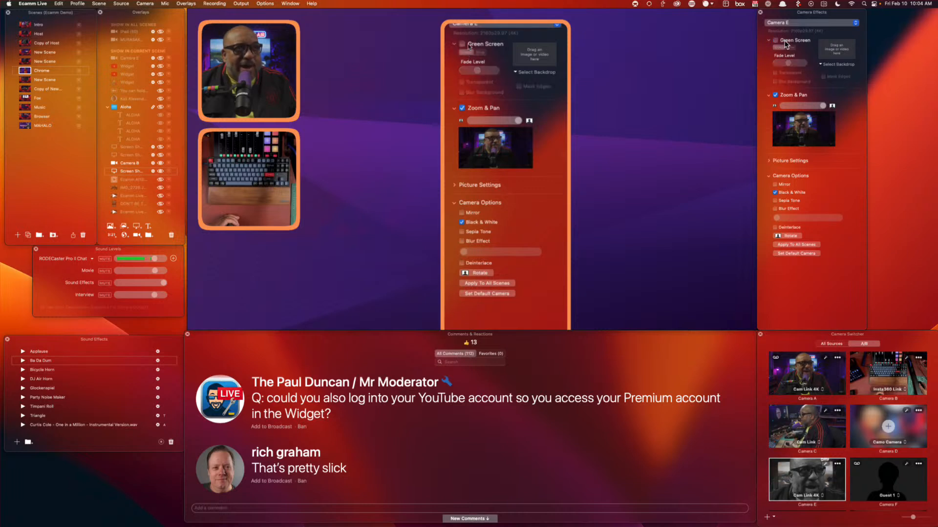
pyautogui.click(787, 22)
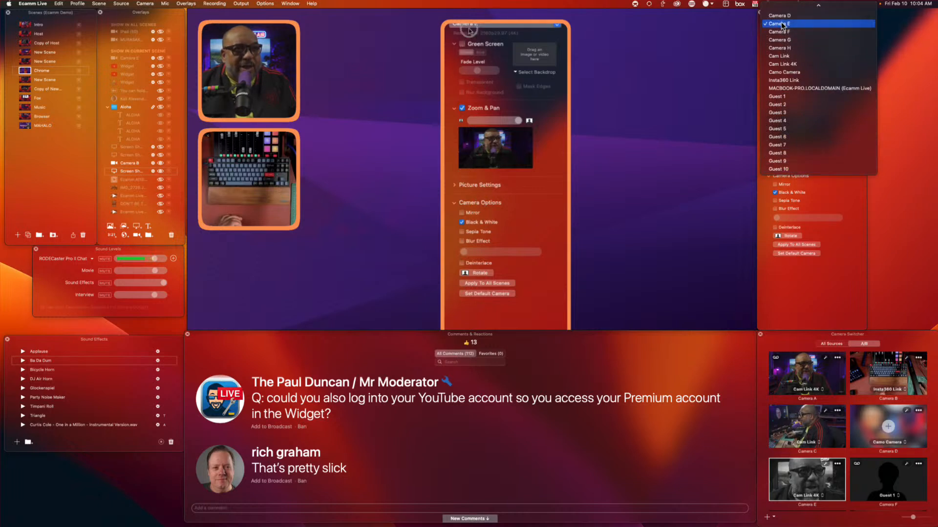
pyautogui.scroll(3, 787, 29)
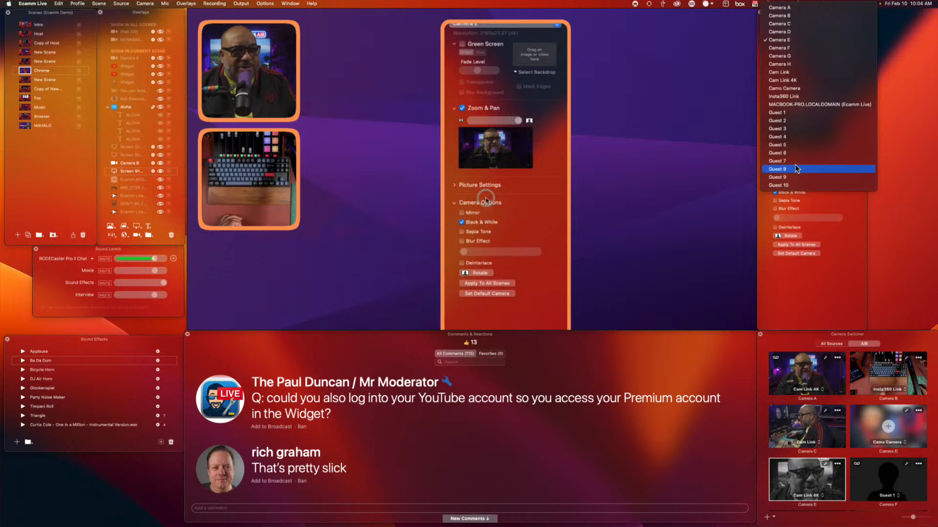
pyautogui.click(807, 278)
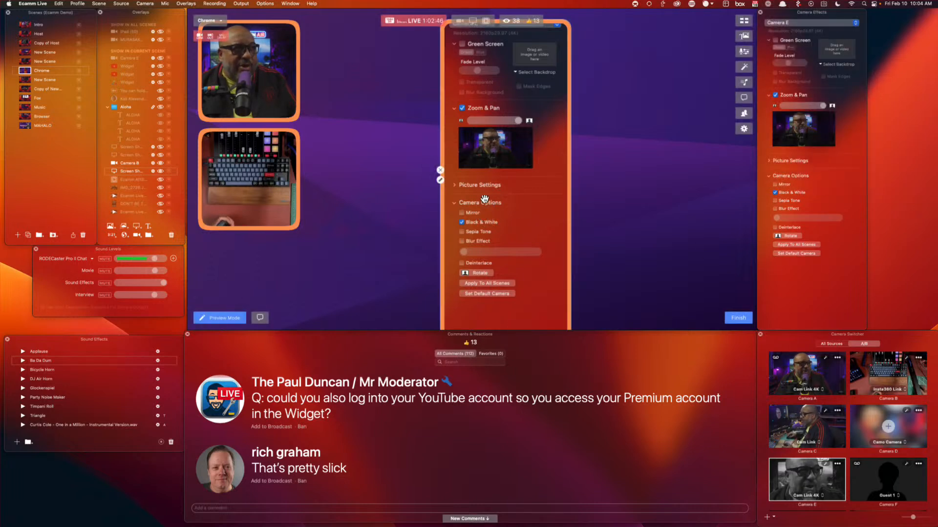
# Set the Chrome scene's window overlay to show Ecamm Live's Sound Effects window
pyautogui.click(440, 180)
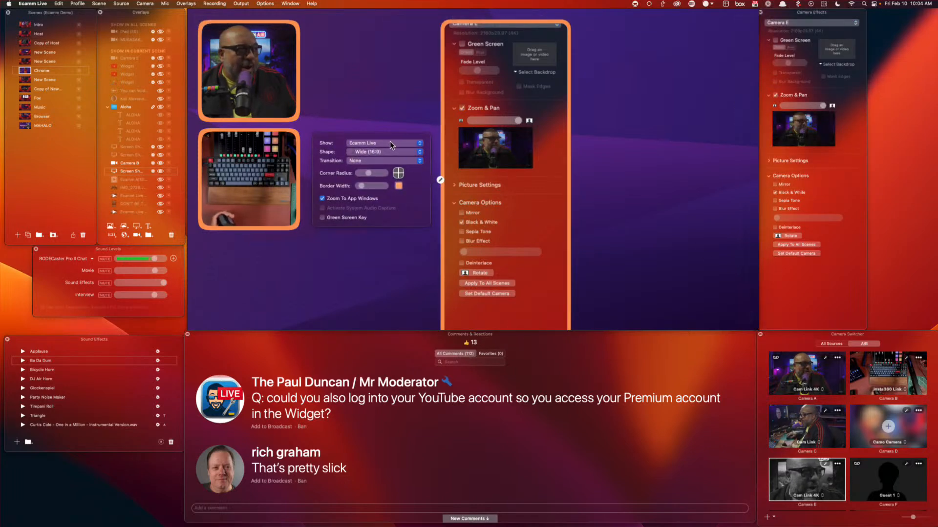
pyautogui.click(390, 143)
pyautogui.moveTo(389, 144)
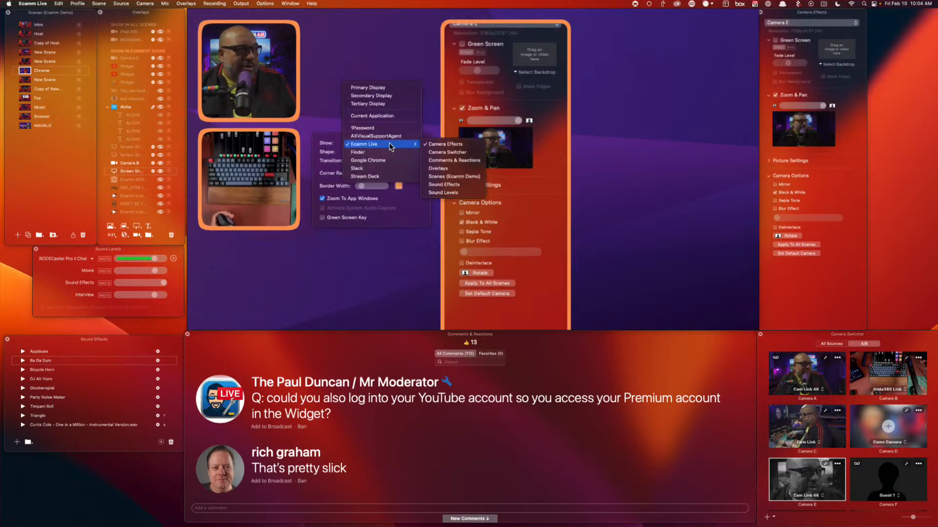
pyautogui.click(466, 184)
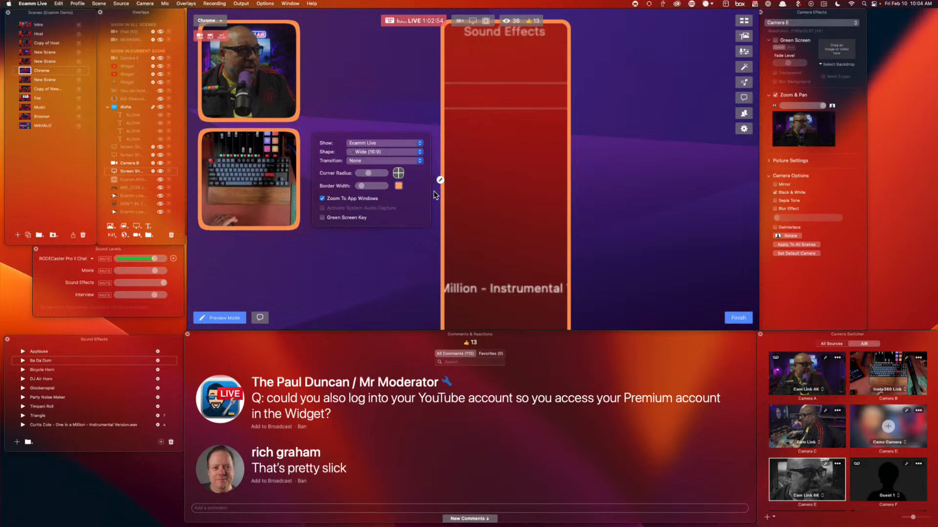
# Widen the Sound Effects overlay to show full track names and place it near the top right
pyautogui.moveTo(440, 195); pyautogui.dragTo(509, 200)
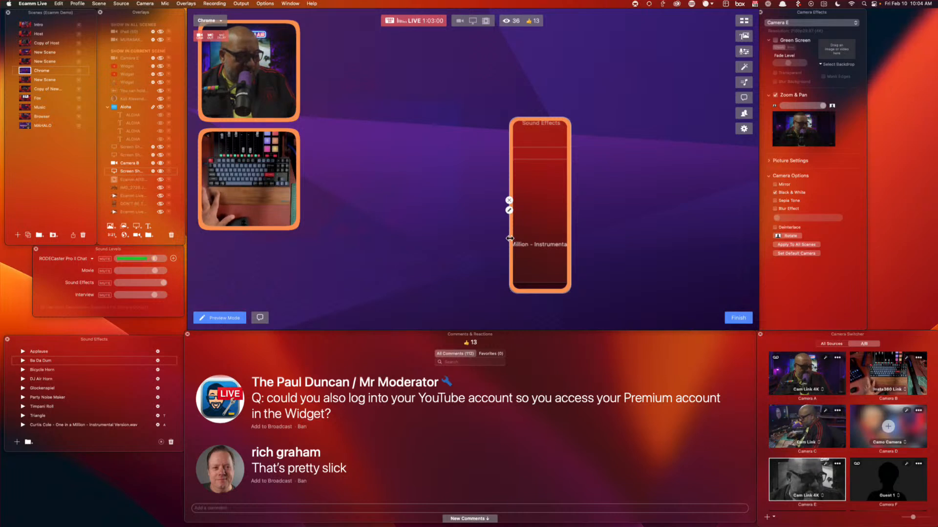
pyautogui.moveTo(509, 238); pyautogui.dragTo(406, 230)
pyautogui.moveTo(571, 219); pyautogui.dragTo(675, 228)
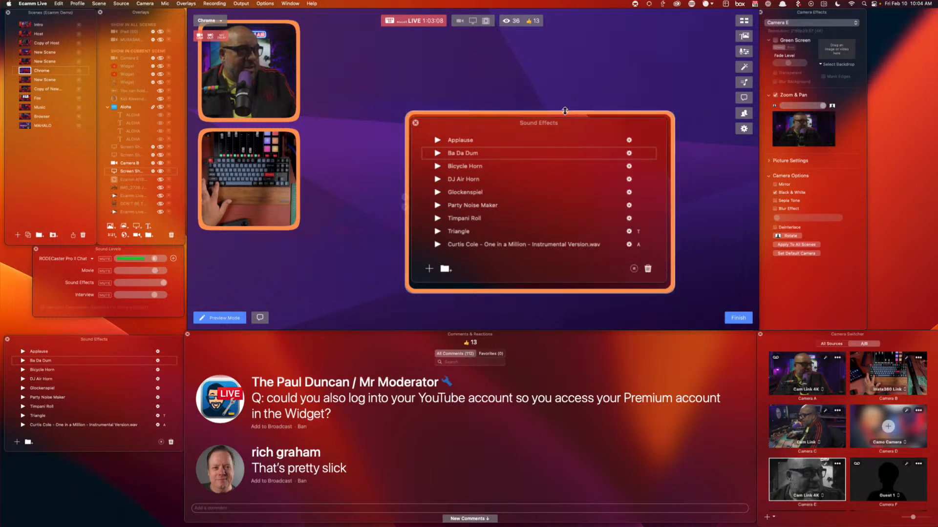
pyautogui.moveTo(565, 146); pyautogui.dragTo(643, 50)
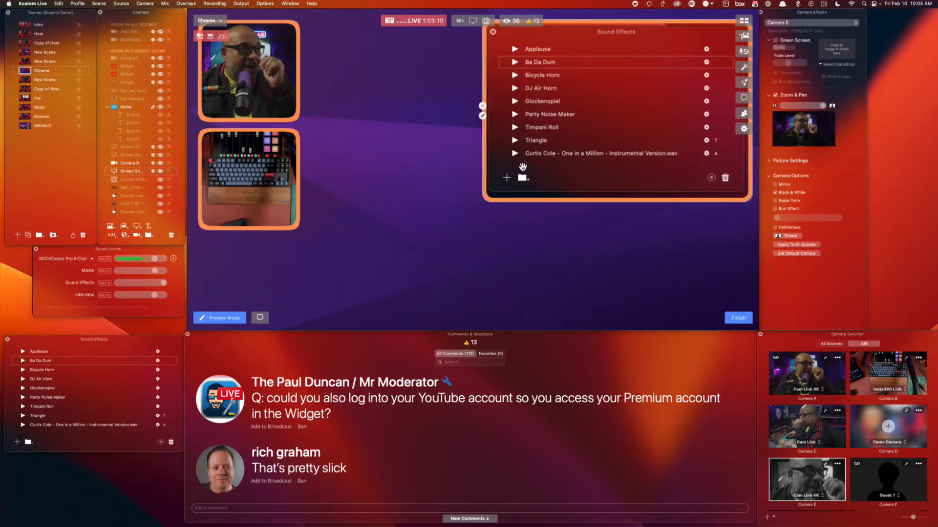
pyautogui.moveTo(487, 198); pyautogui.dragTo(321, 311)
# Preview the Curtis Cole track and DocRockSweeper.wav, view DocRockSweeper's settings, then switch to Finder
pyautogui.scroll(-3, 95, 408)
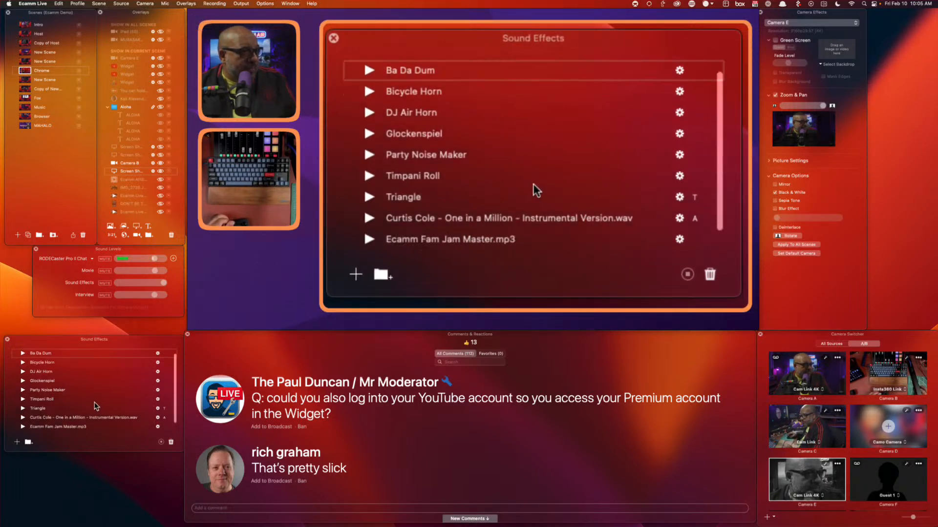
pyautogui.click(142, 413)
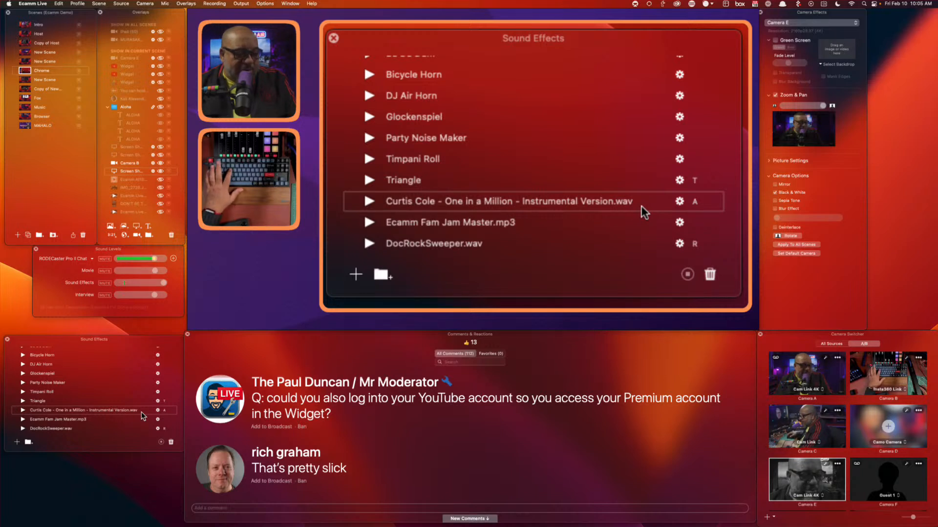
pyautogui.press('r')
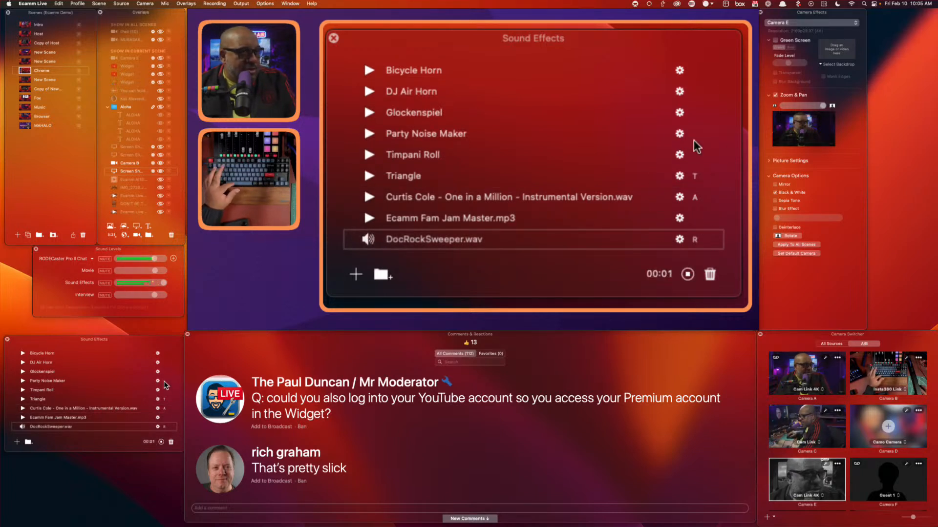
pyautogui.click(158, 427)
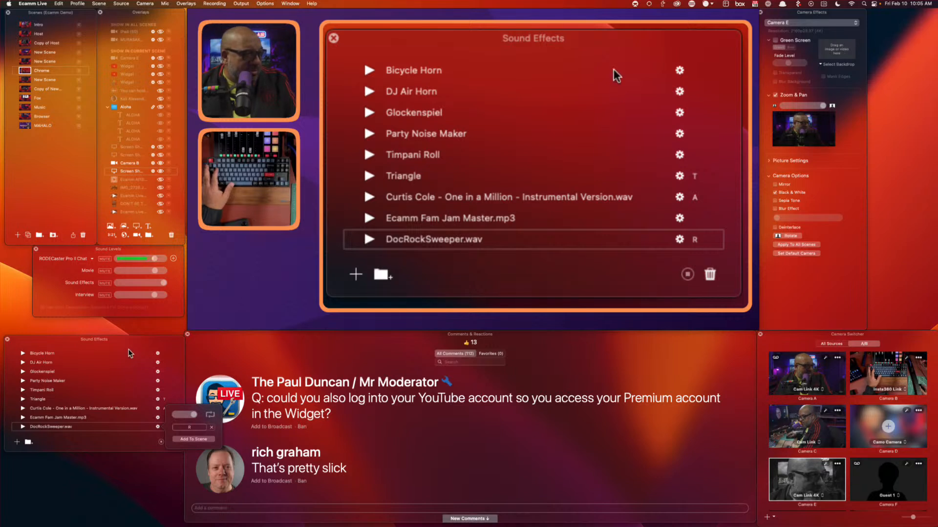
pyautogui.click(134, 347)
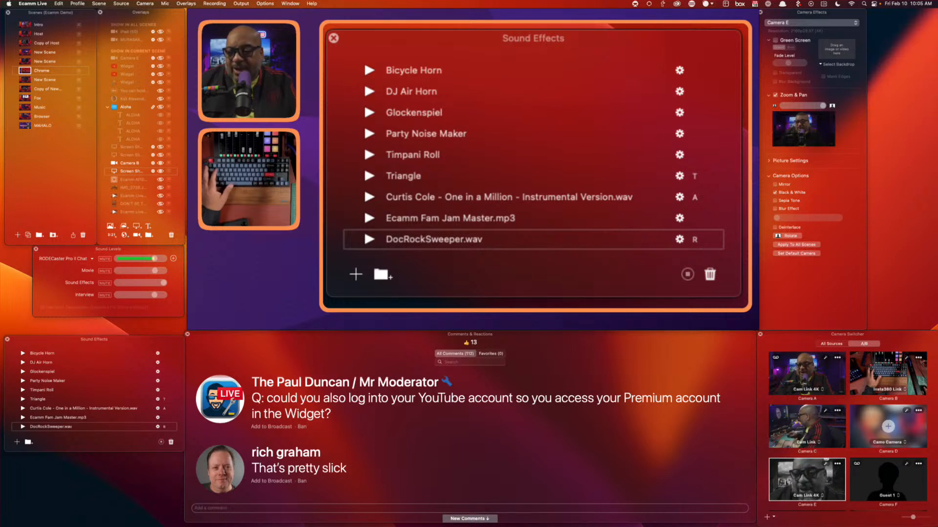
pyautogui.press('super+Tab')
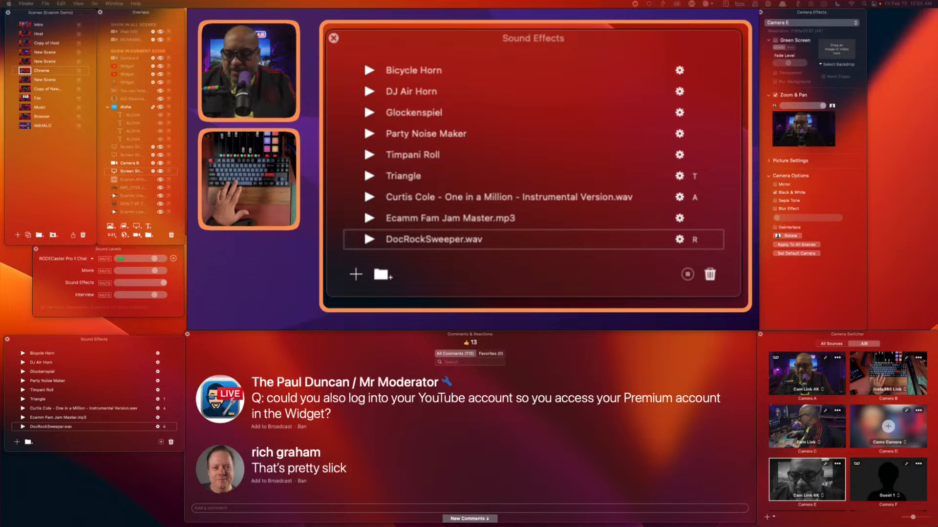
# Add the Bubble Pop.wav file to Sound Effects, then play it and Ecamm Fam Jam Master.mp3
pyautogui.moveTo(644, 433); pyautogui.dragTo(77, 405)
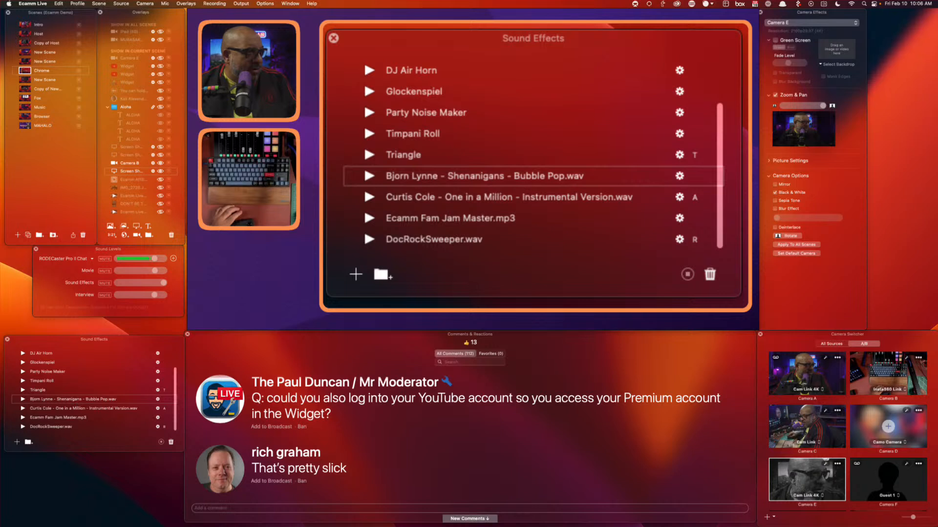
pyautogui.click(22, 400)
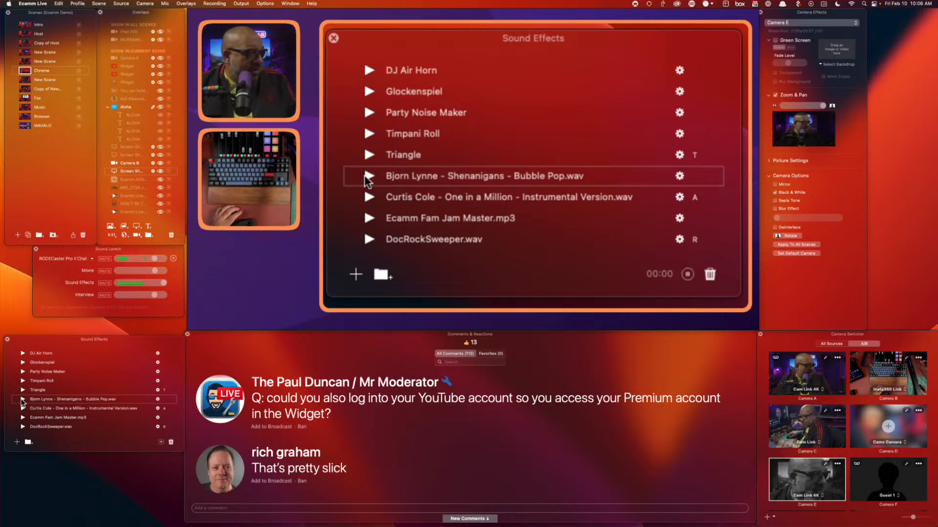
pyautogui.click(22, 400)
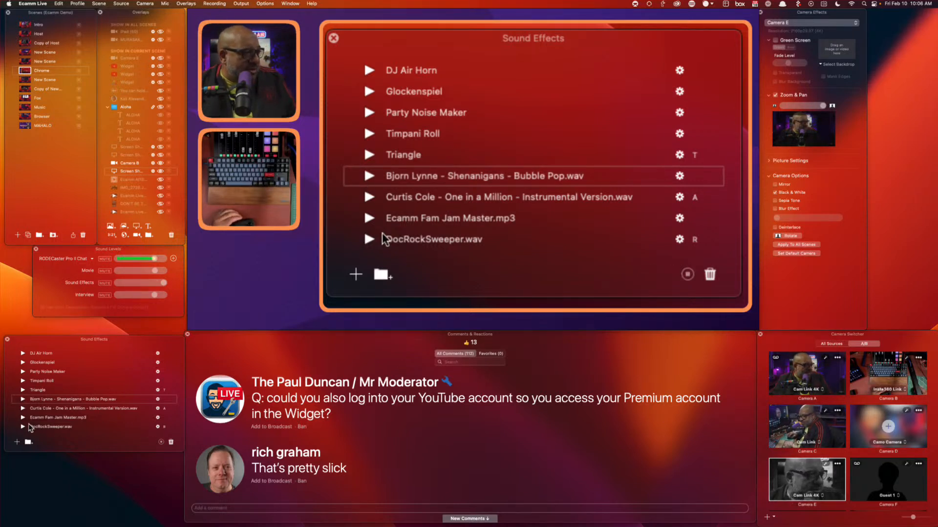
pyautogui.click(23, 417)
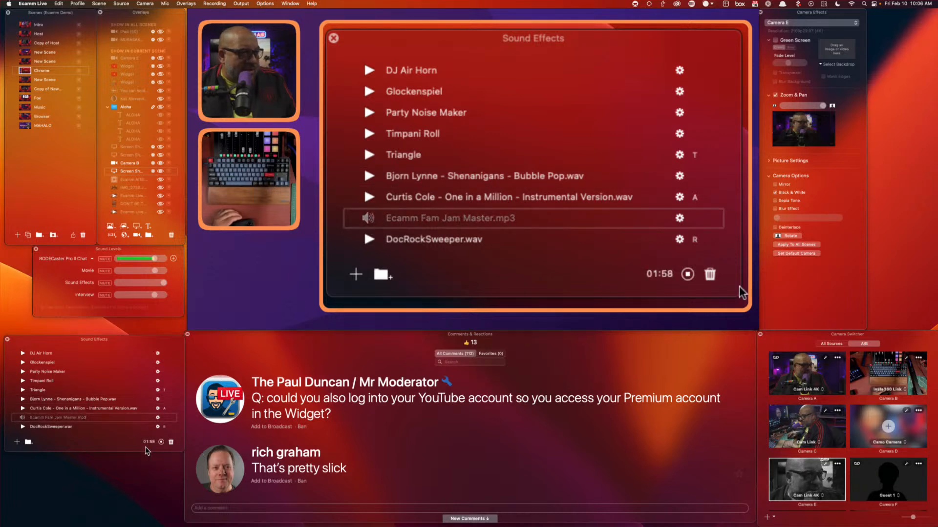
pyautogui.click(23, 417)
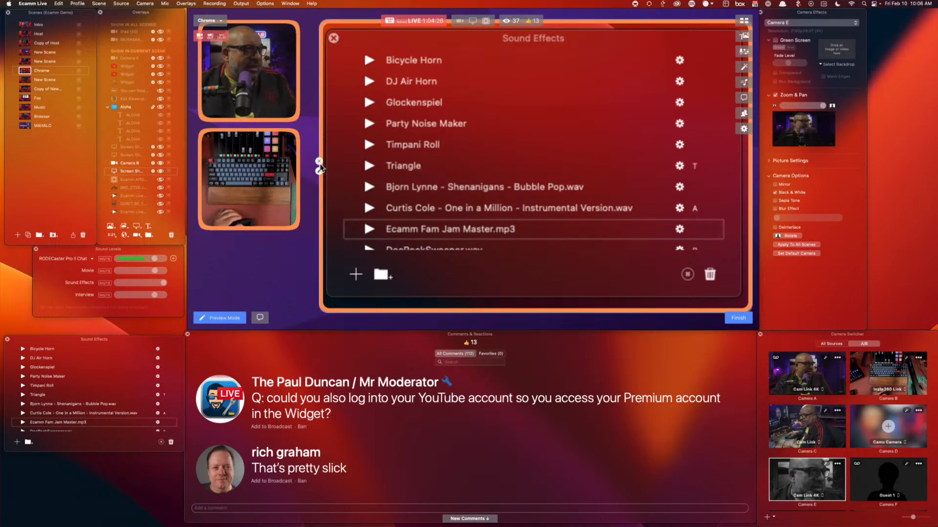
# Set the Chrome overlay widget to show Ecamm Live's Sound Levels window
pyautogui.click(320, 170)
pyautogui.click(269, 135)
pyautogui.moveTo(291, 135)
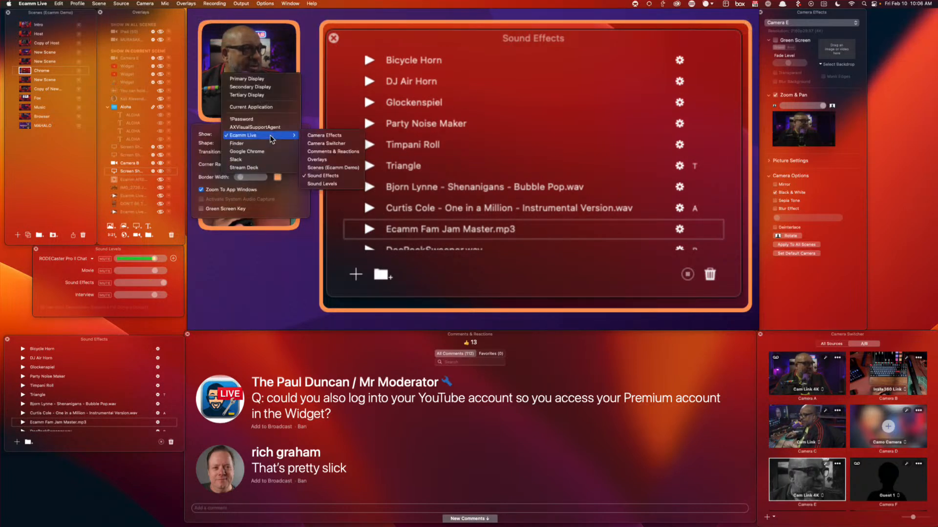
pyautogui.click(334, 185)
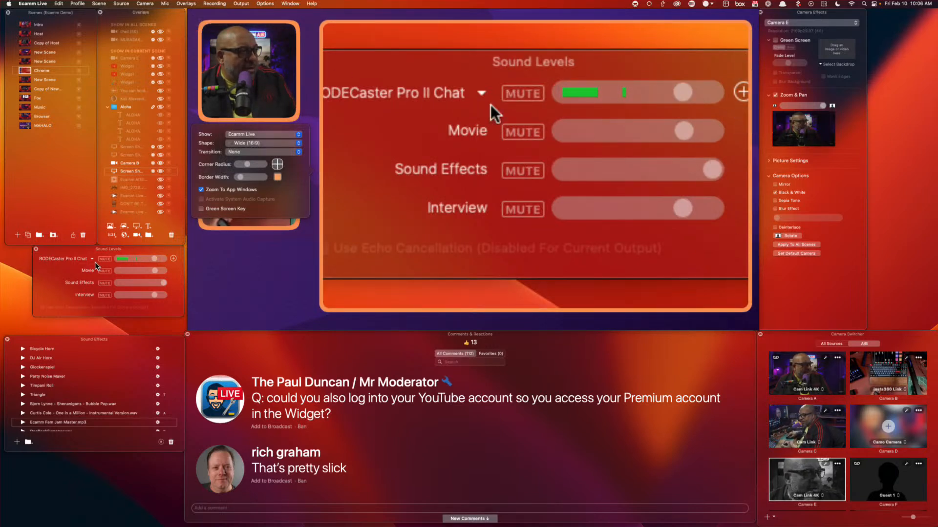
# Add the computer audio as a sound source, turn it down and mute it, then remove it
pyautogui.click(173, 259)
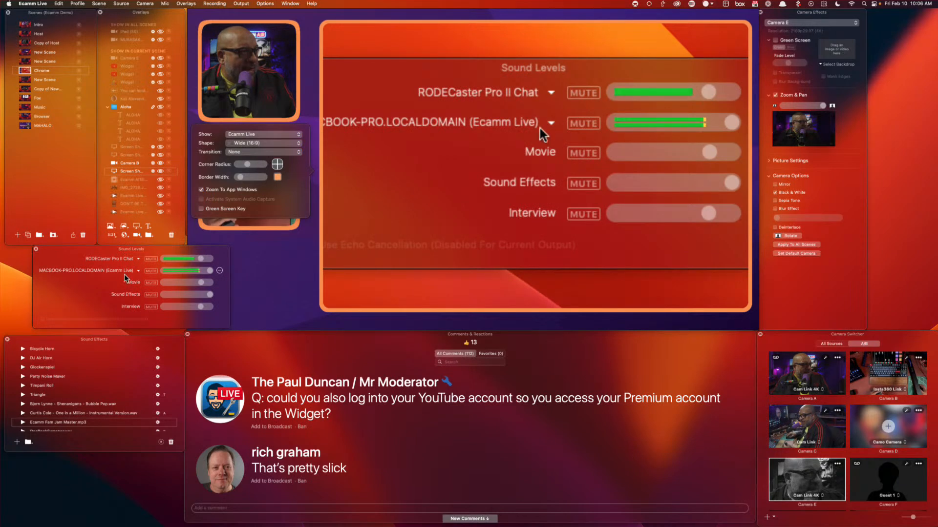
pyautogui.click(164, 270)
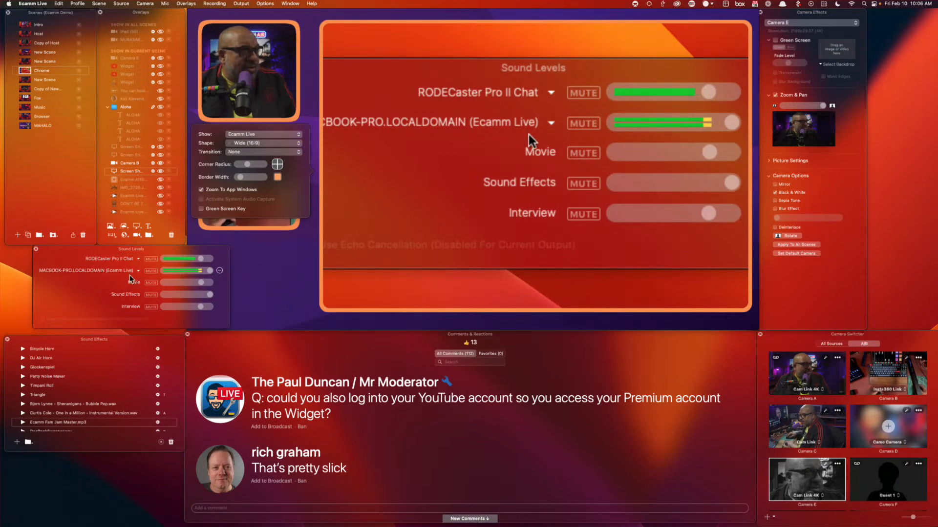
pyautogui.click(151, 272)
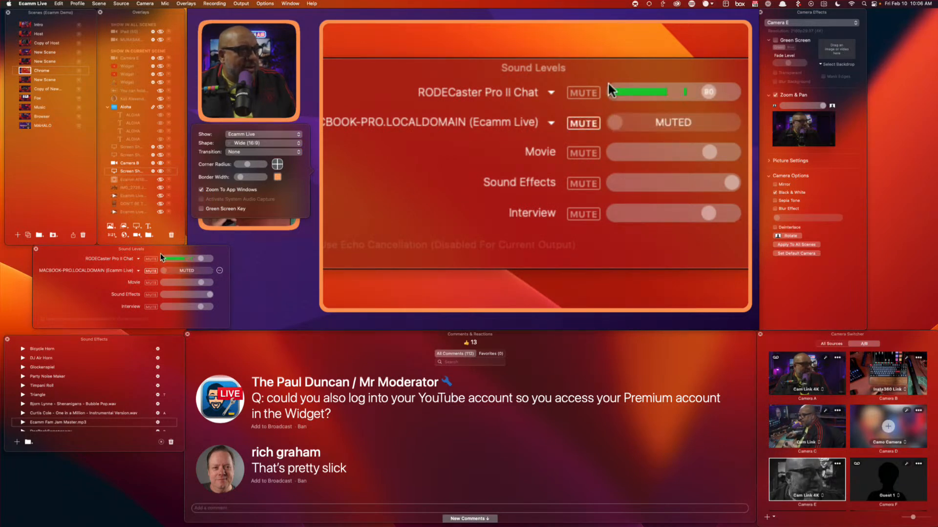
pyautogui.click(219, 270)
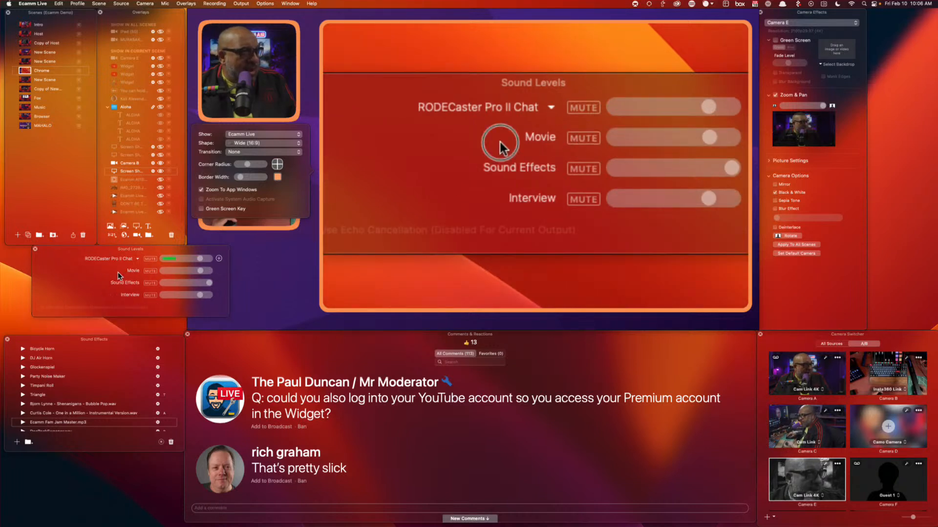
# Shift the Sound Levels window left, lower Sound Effects to 76, and switch to the Host scene
pyautogui.moveTo(118, 272); pyautogui.dragTo(90, 272)
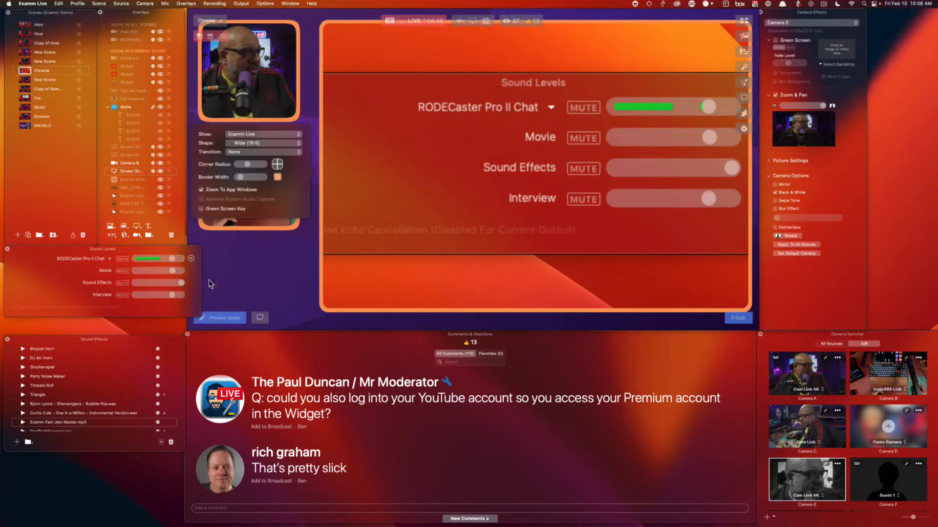
pyautogui.moveTo(188, 286); pyautogui.dragTo(172, 283)
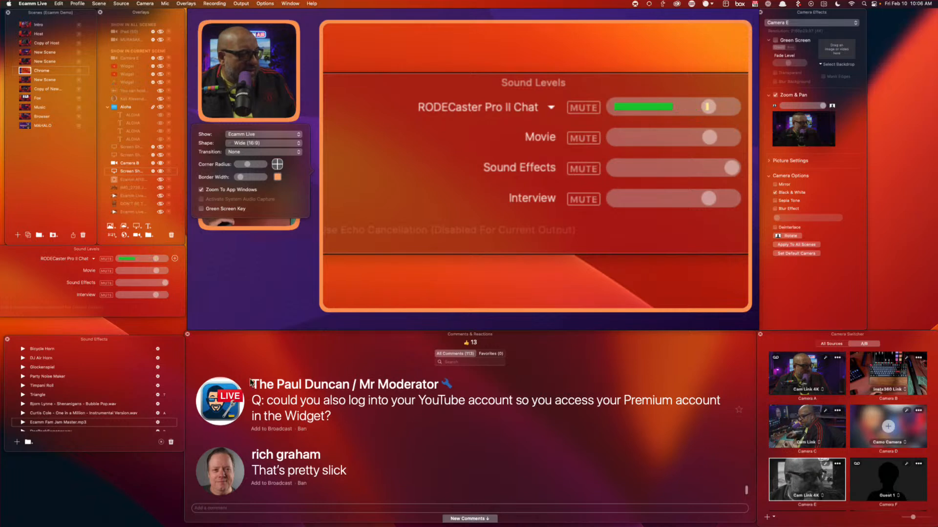
pyautogui.moveTo(156, 295)
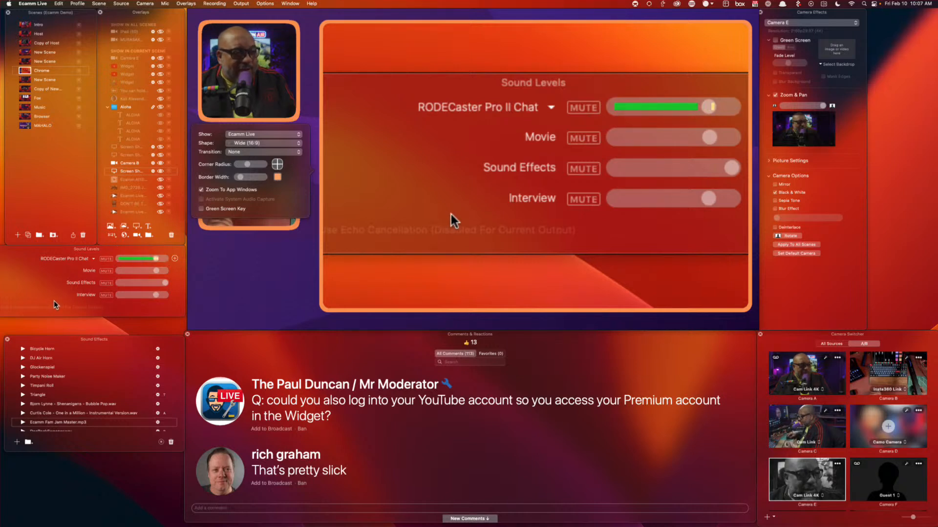
pyautogui.scroll(-1, 54, 371)
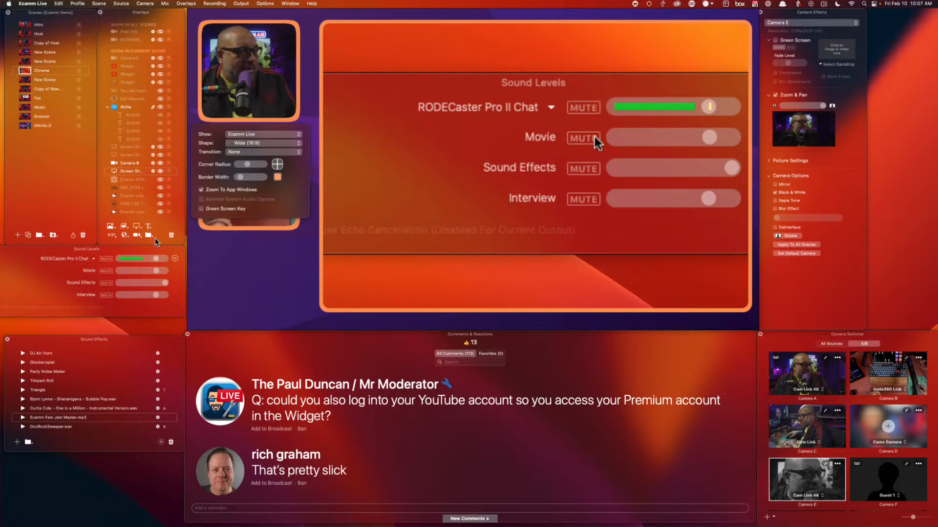
pyautogui.click(226, 225)
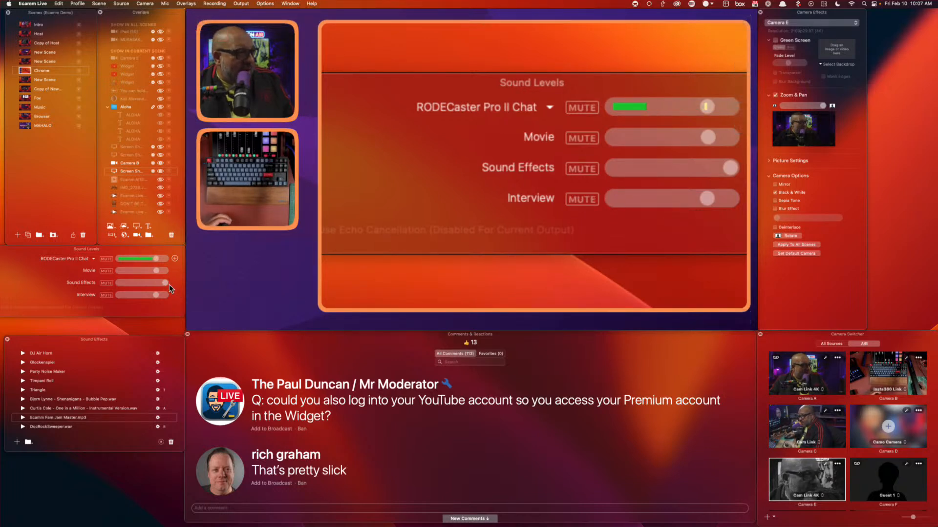
pyautogui.moveTo(165, 283); pyautogui.dragTo(157, 287)
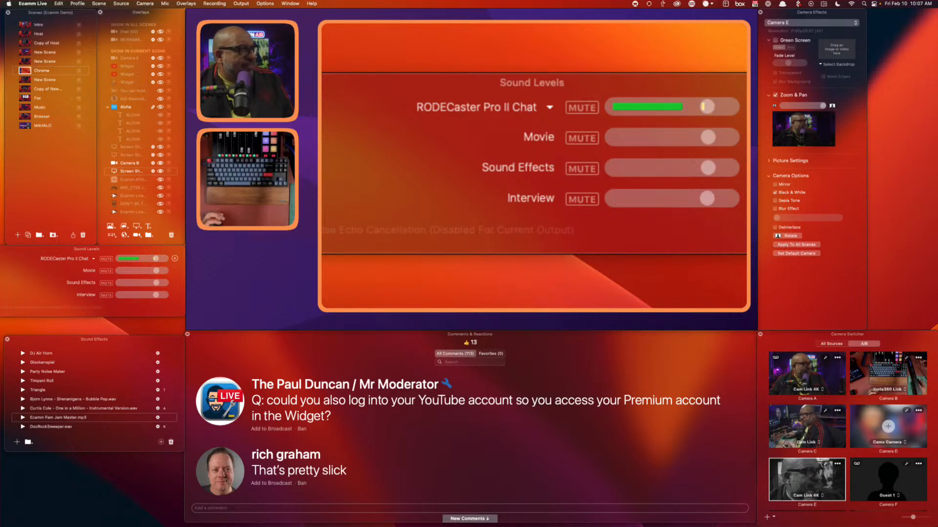
pyautogui.click(36, 34)
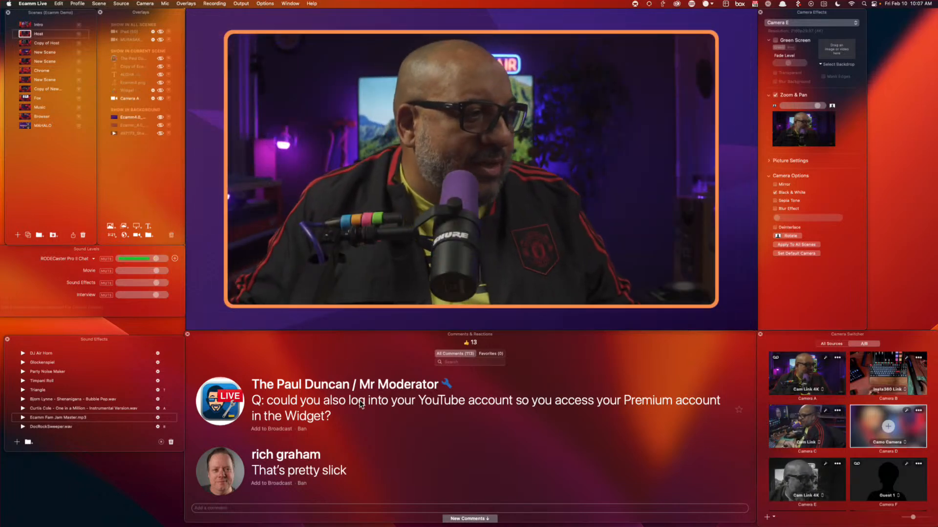
# Feature the viewer's screen-layout question on the broadcast, then remove it again
pyautogui.scroll(-3, 383, 434)
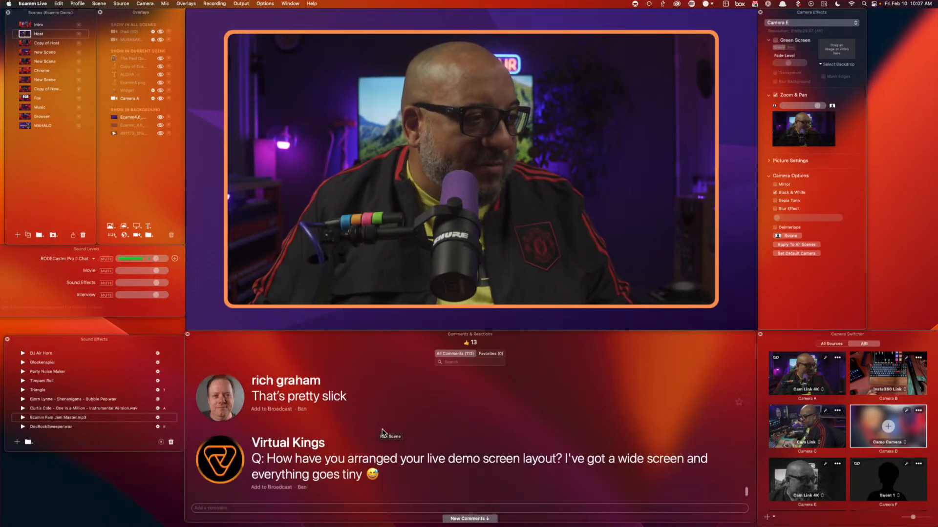
pyautogui.moveTo(235, 464)
pyautogui.click(223, 457)
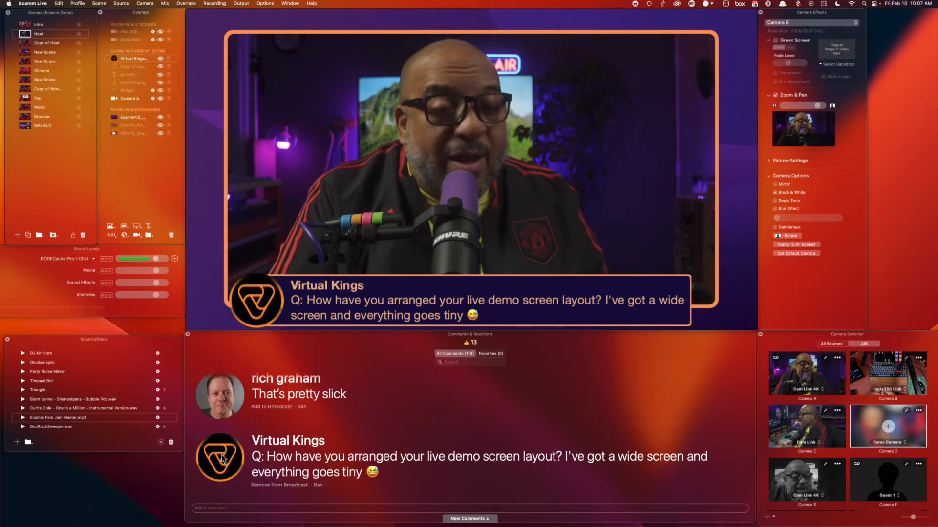
pyautogui.click(223, 459)
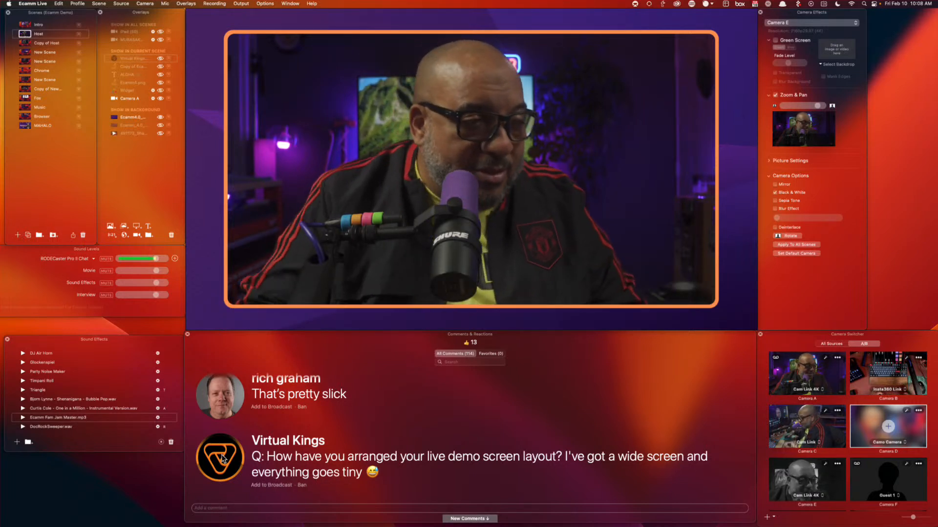
# Open System Settings Displays and set the resolution to 3840 × 2160
pyautogui.moveTo(281, 67)
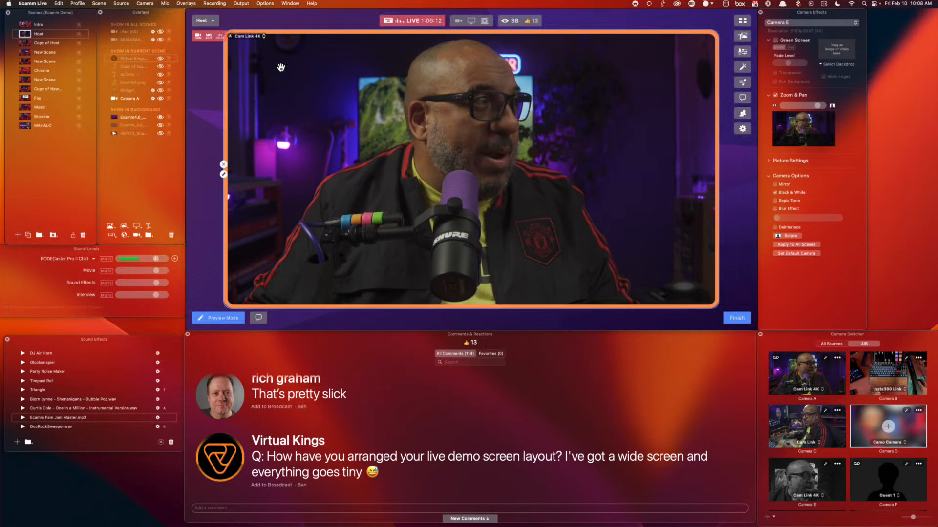
pyautogui.click(9, 3)
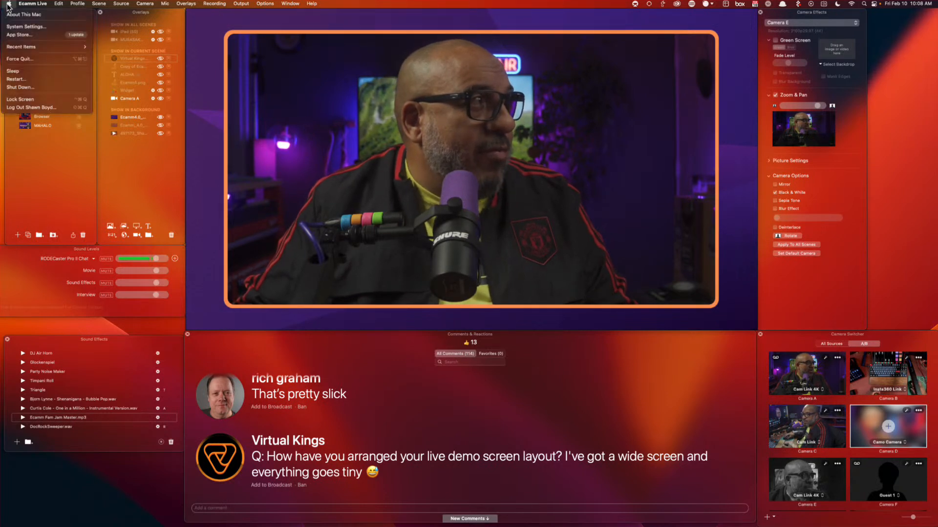
pyautogui.click(28, 26)
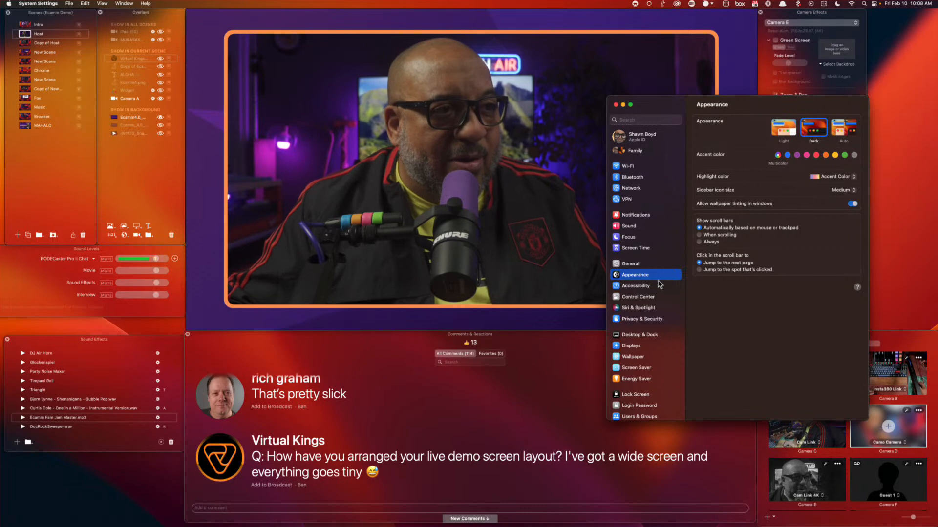
pyautogui.click(635, 347)
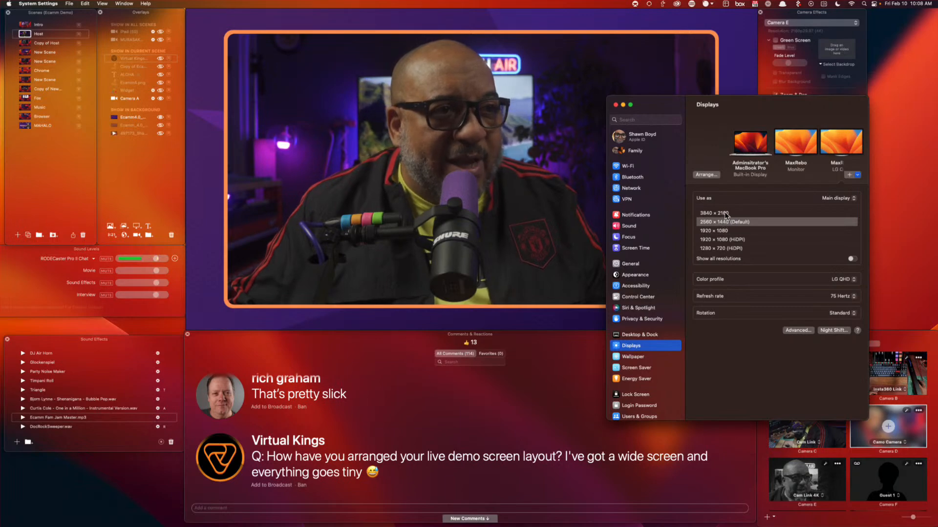
pyautogui.click(724, 213)
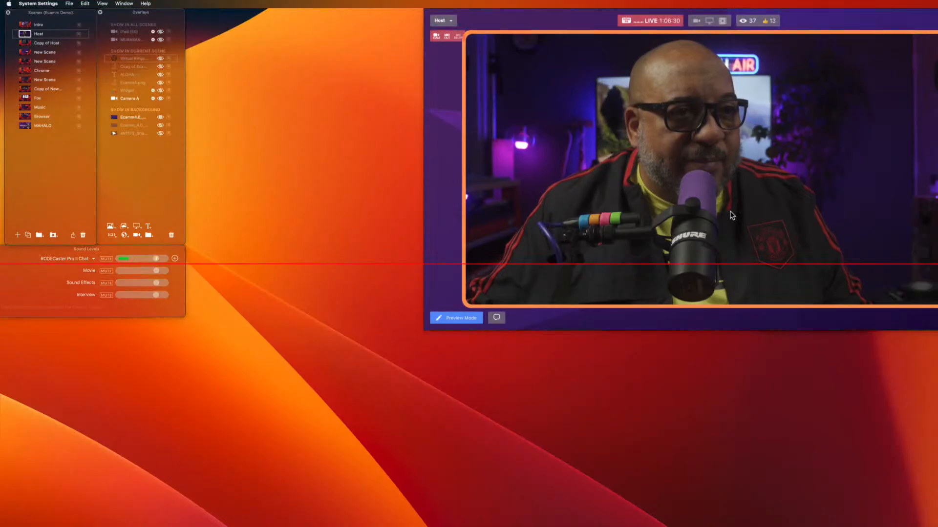
pyautogui.moveTo(733, 214)
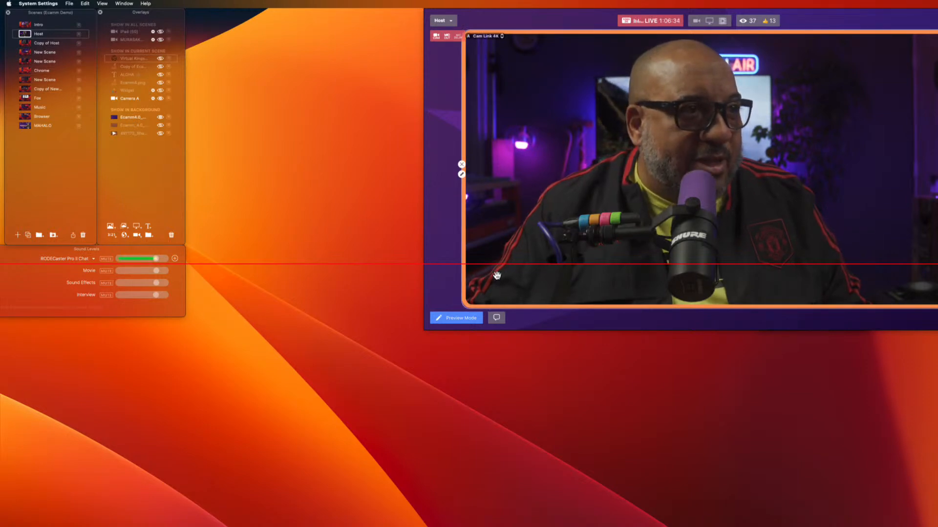
# Set the display back to 2560 × 1440 (Default) and close the Displays window
pyautogui.click(916, 392)
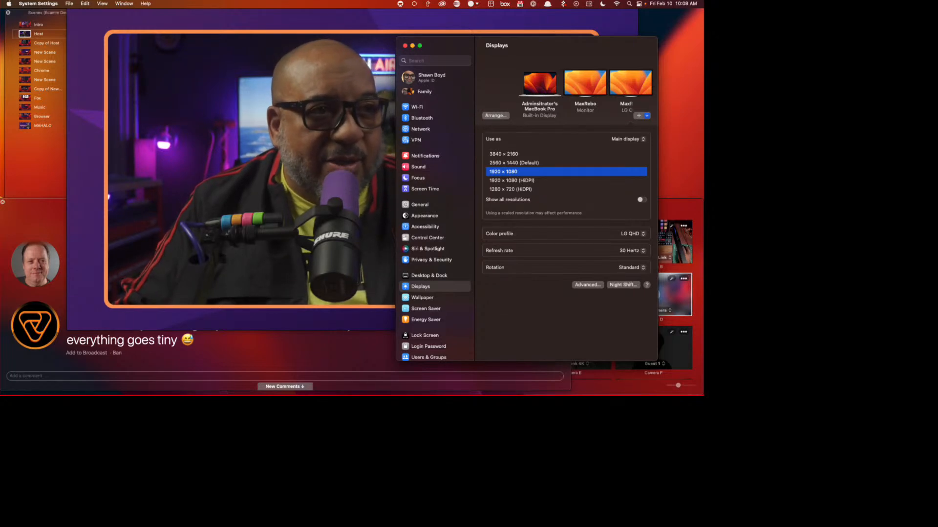
pyautogui.click(521, 162)
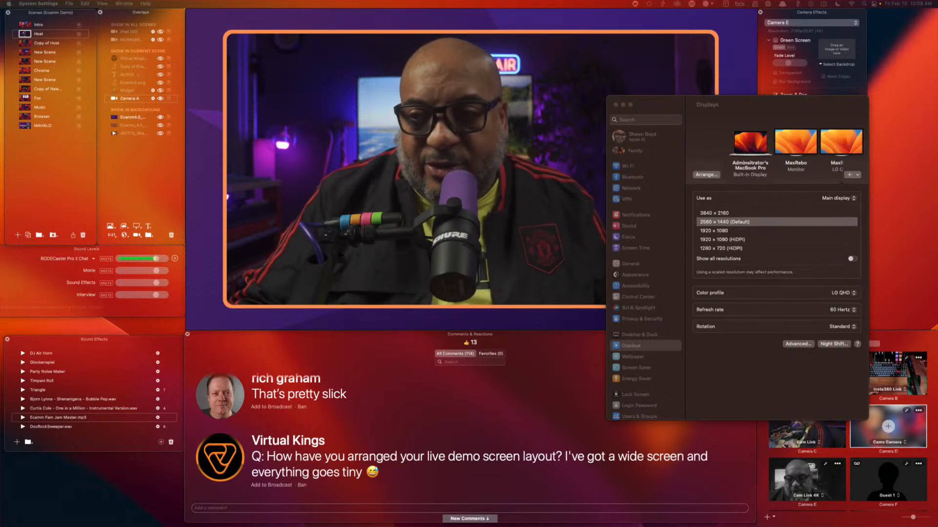
pyautogui.click(616, 105)
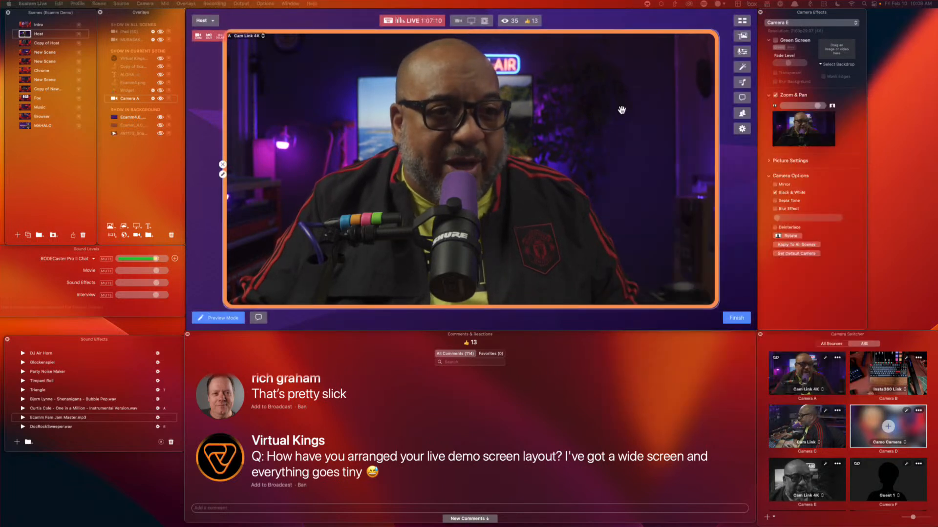
# Scroll the comments and feature the tradeshow download comment on the broadcast
pyautogui.scroll(-3, 711, 396)
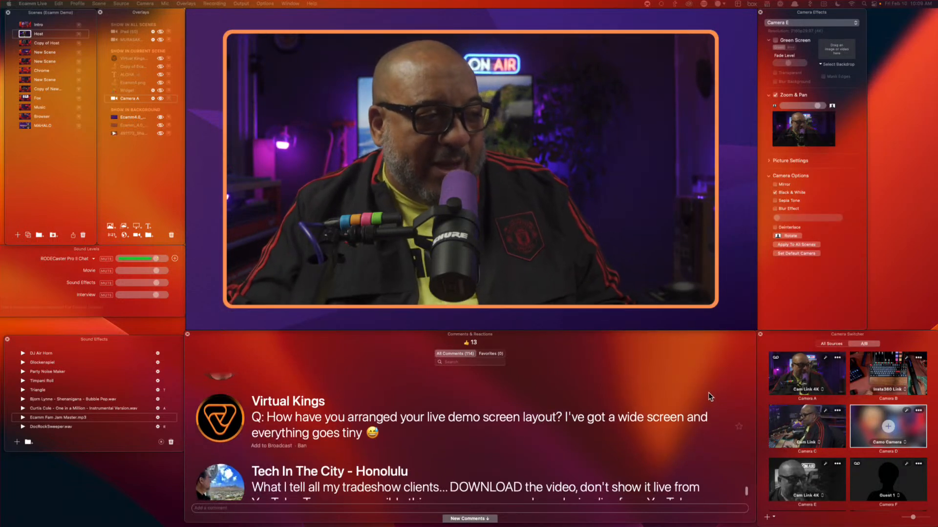
pyautogui.scroll(-1, 709, 392)
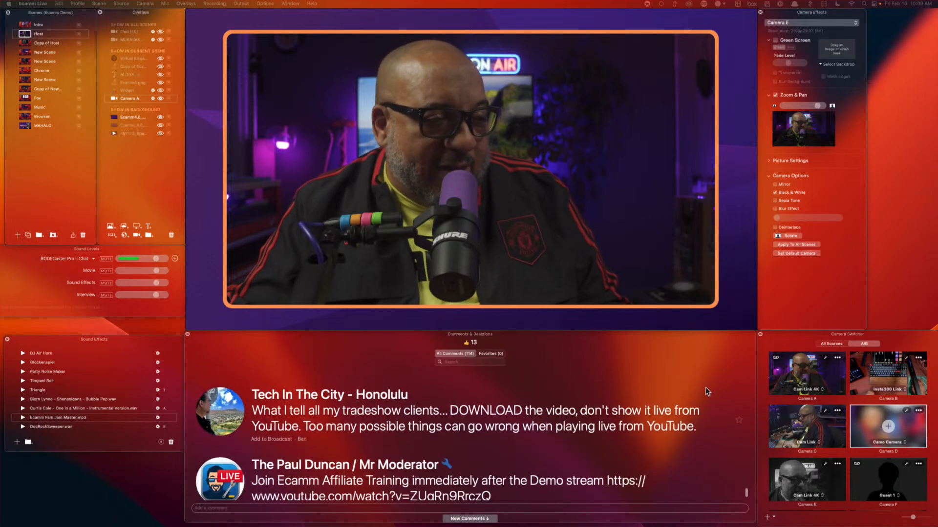
pyautogui.scroll(-1, 704, 383)
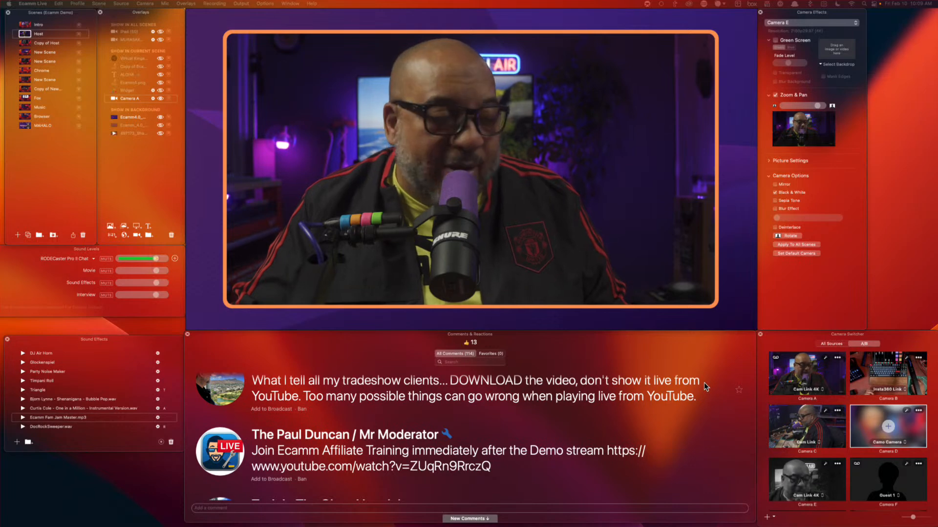
pyautogui.scroll(-1, 704, 383)
pyautogui.scroll(-2, 704, 383)
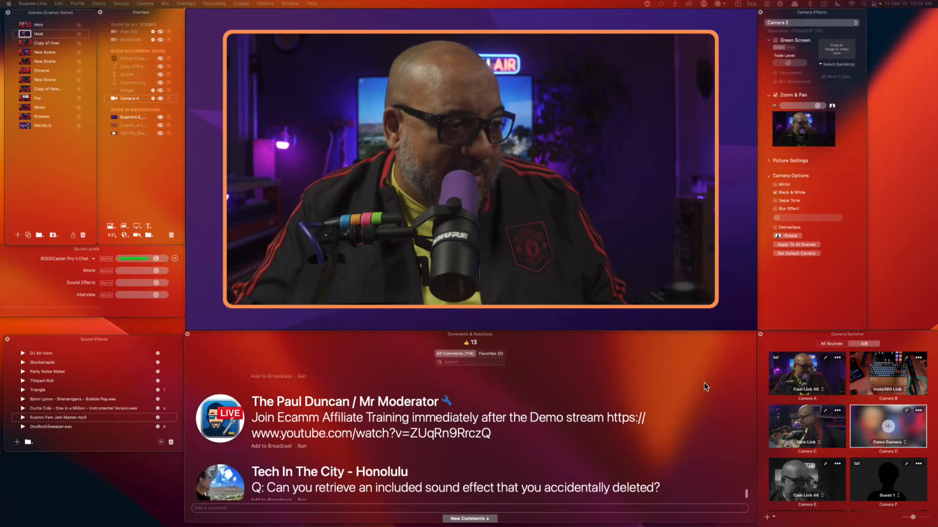
pyautogui.scroll(5, 704, 383)
pyautogui.scroll(-3, 705, 383)
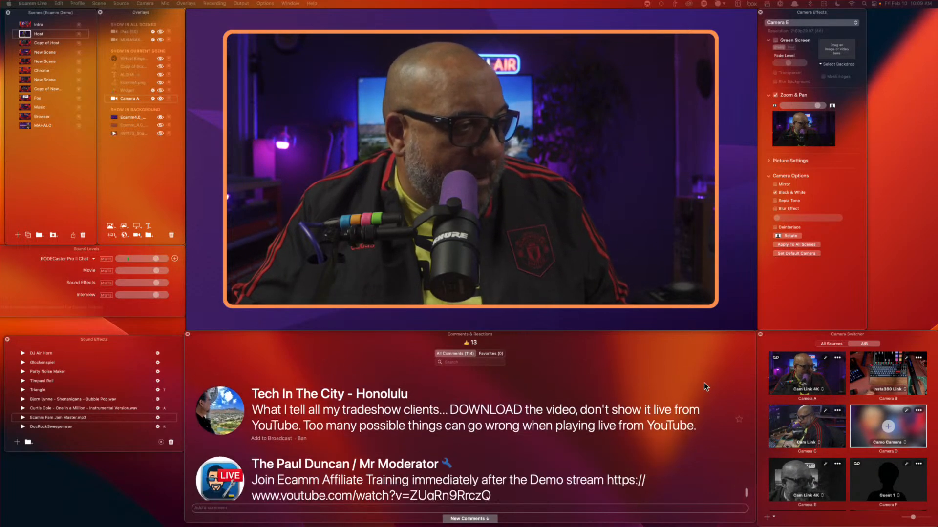
pyautogui.scroll(-1, 704, 383)
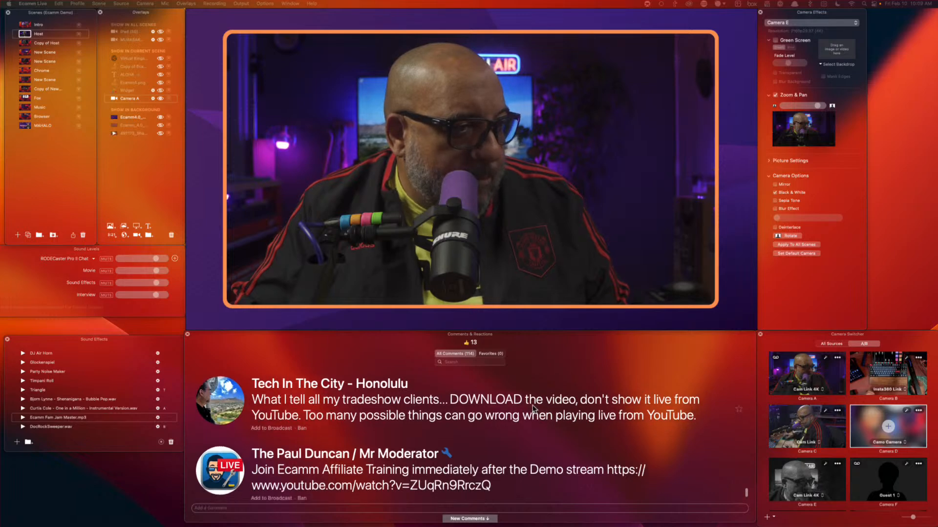
pyautogui.click(221, 401)
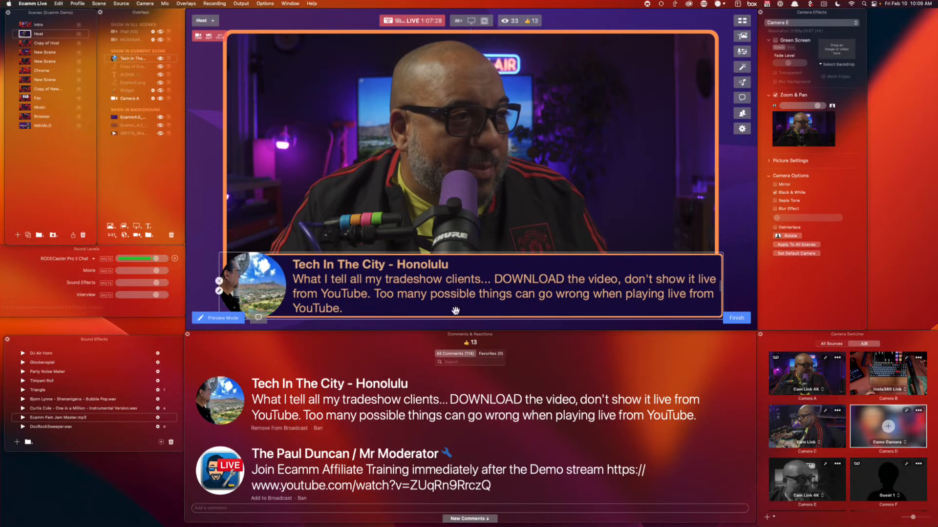
# Swap the on-stream comment to the question about retrieving a deleted sound effect
pyautogui.scroll(-3, 442, 429)
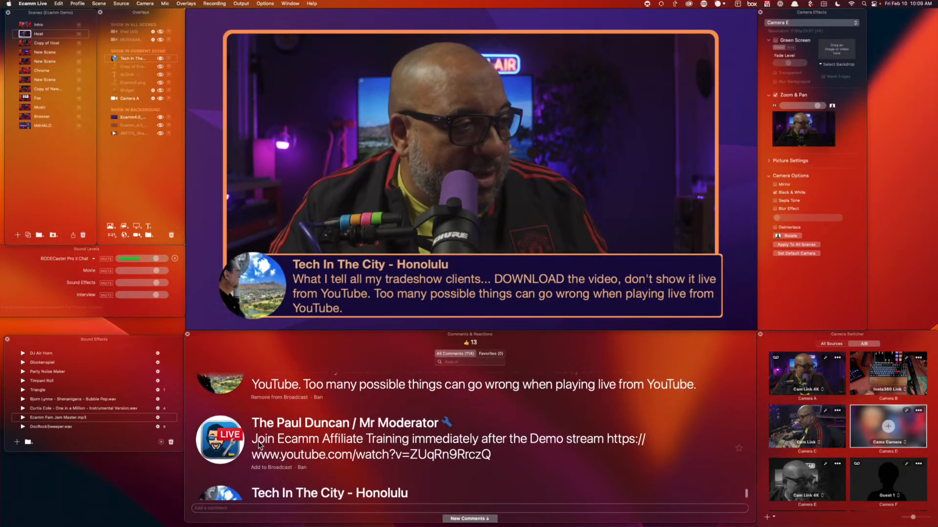
pyautogui.scroll(-5, 259, 445)
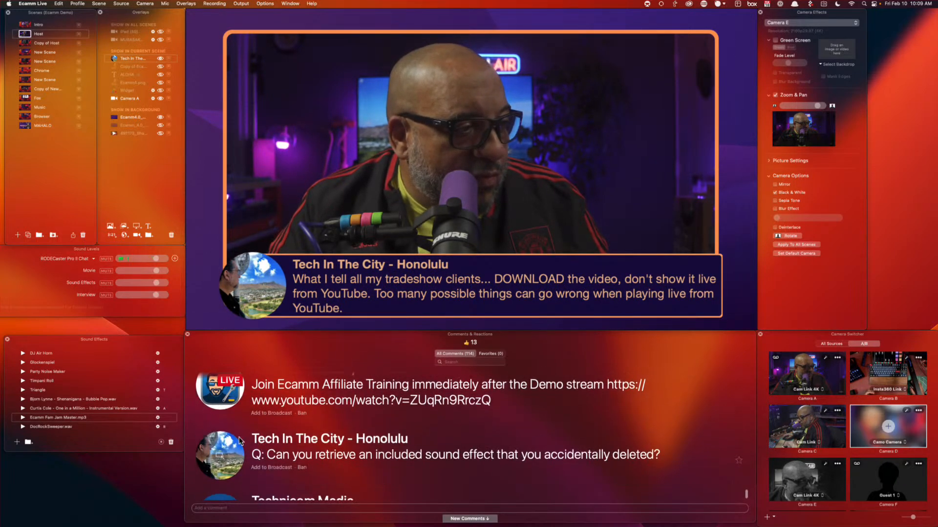
pyautogui.click(219, 456)
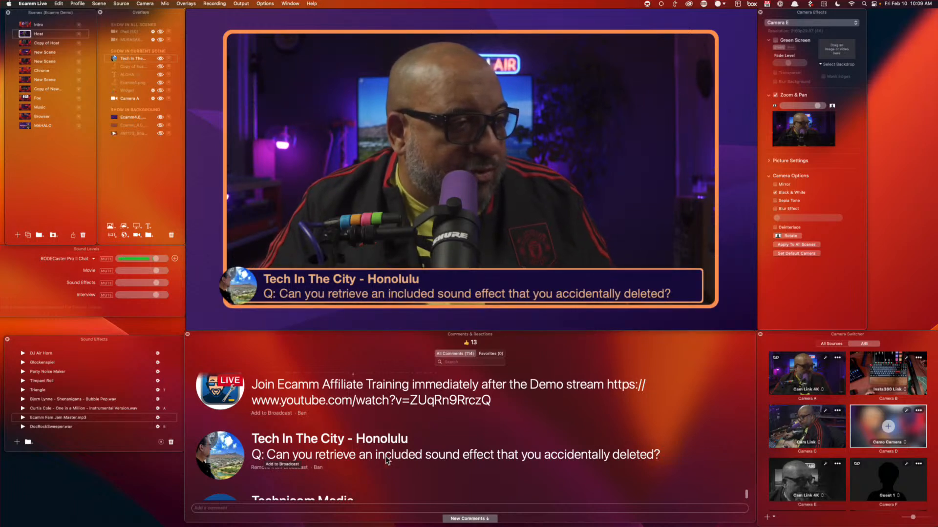
pyautogui.scroll(-2, 492, 452)
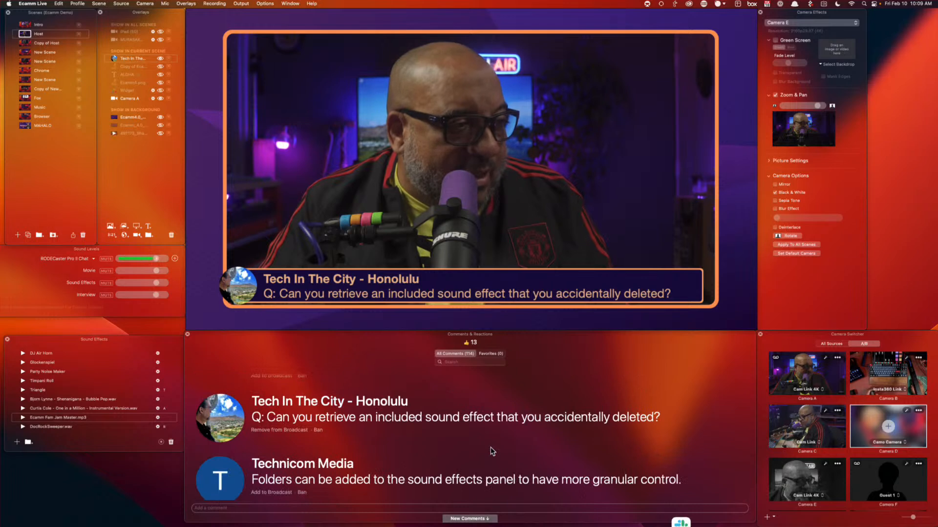
pyautogui.scroll(-1, 492, 451)
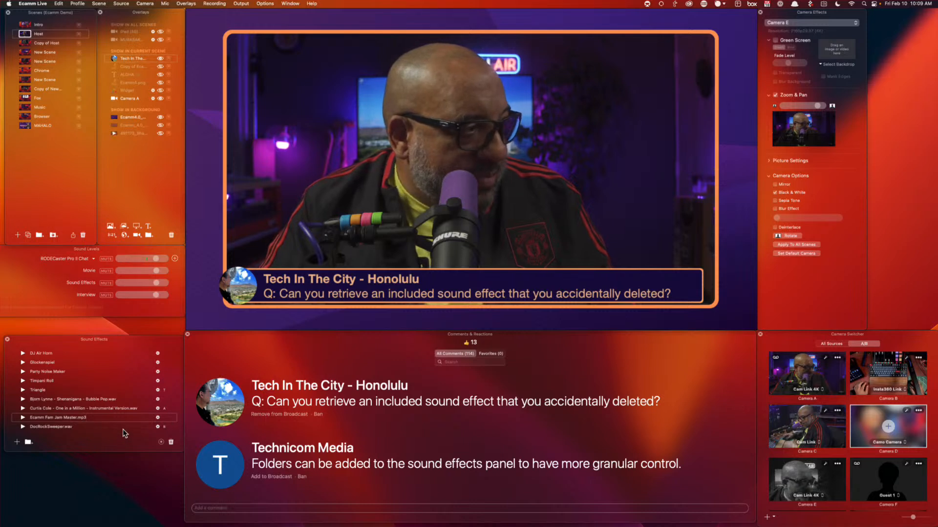
# Delete the One in a Million instrumental sound from the Sound Effects list
pyautogui.click(100, 457)
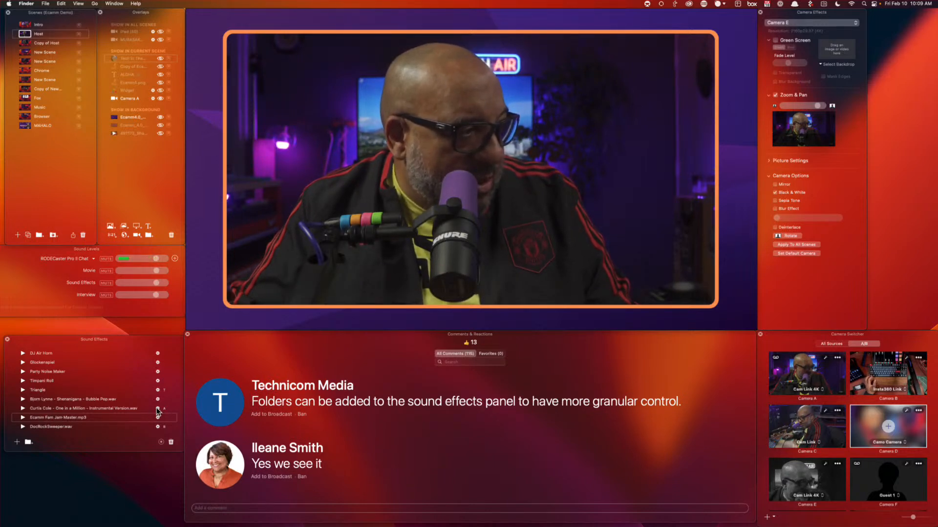
pyautogui.click(111, 409)
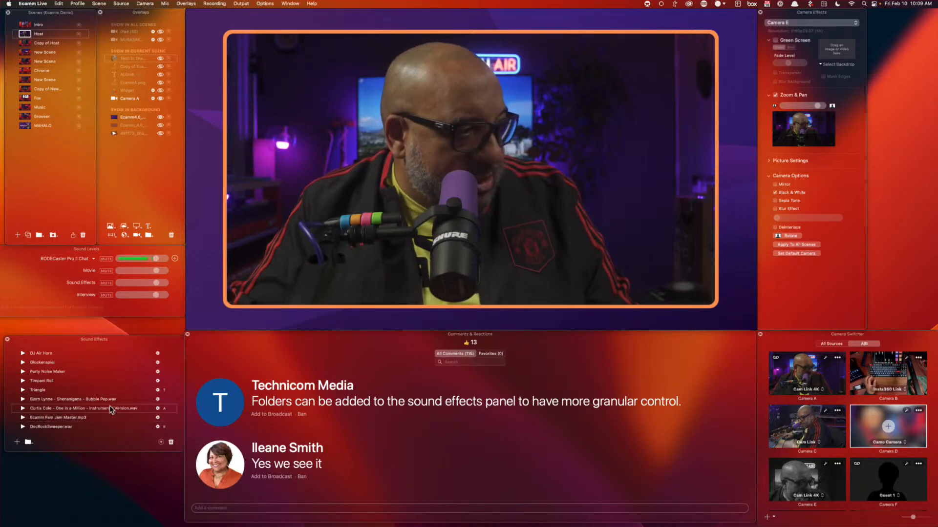
pyautogui.click(171, 443)
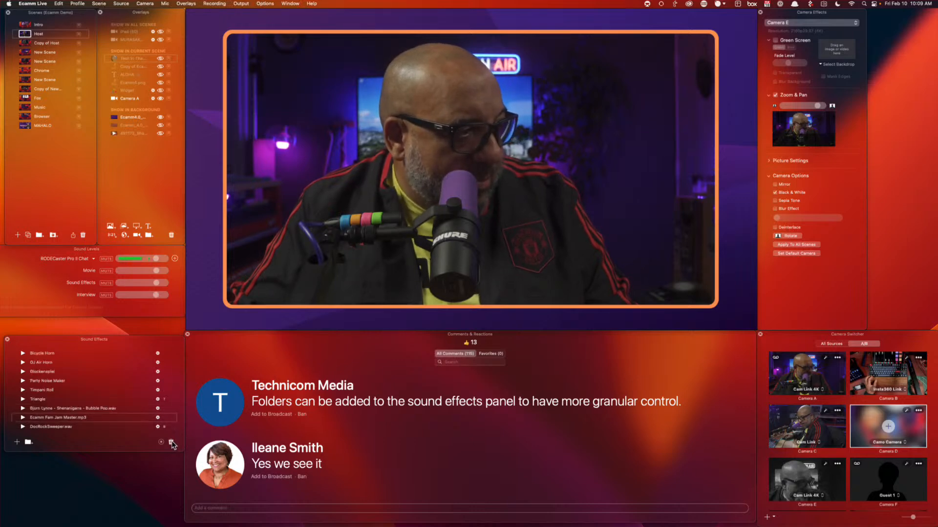
# In Finder, hold Option and choose Go > Library to open the user Library folder
pyautogui.click(125, 484)
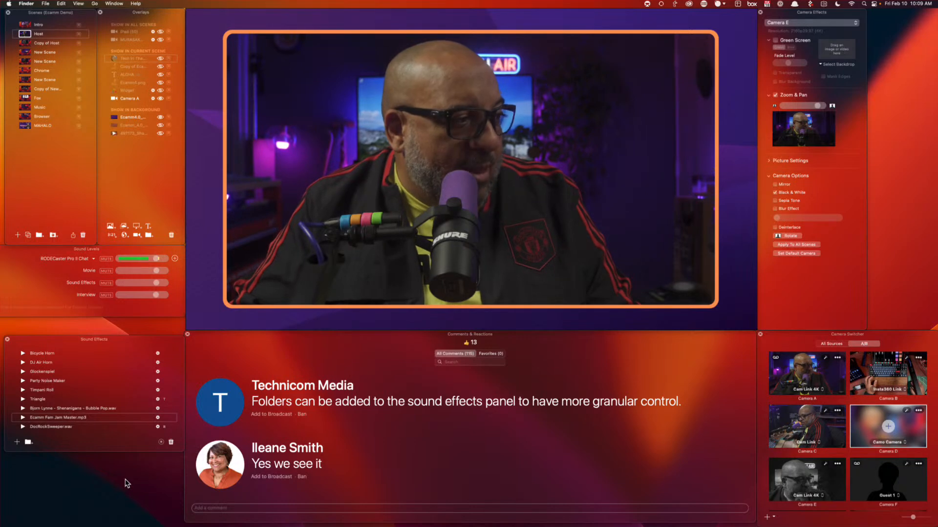
pyautogui.click(95, 4)
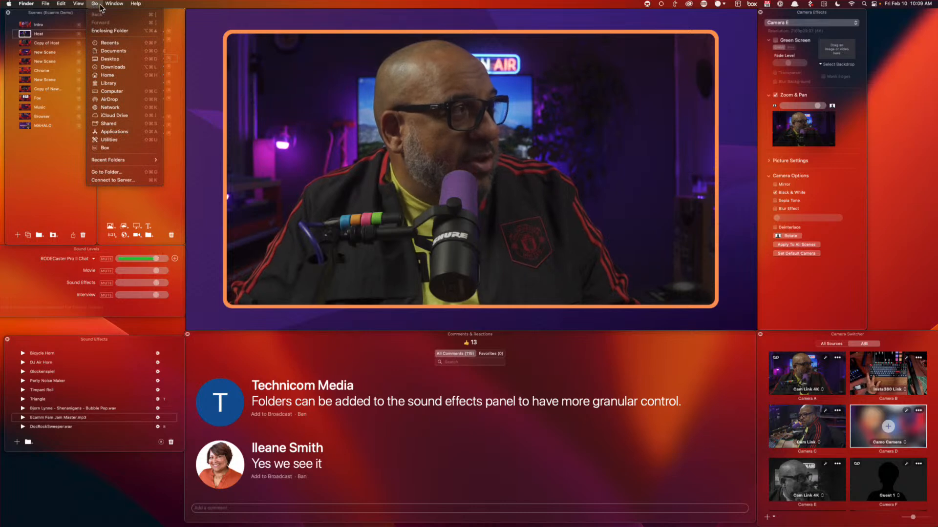
pyautogui.press('alt')
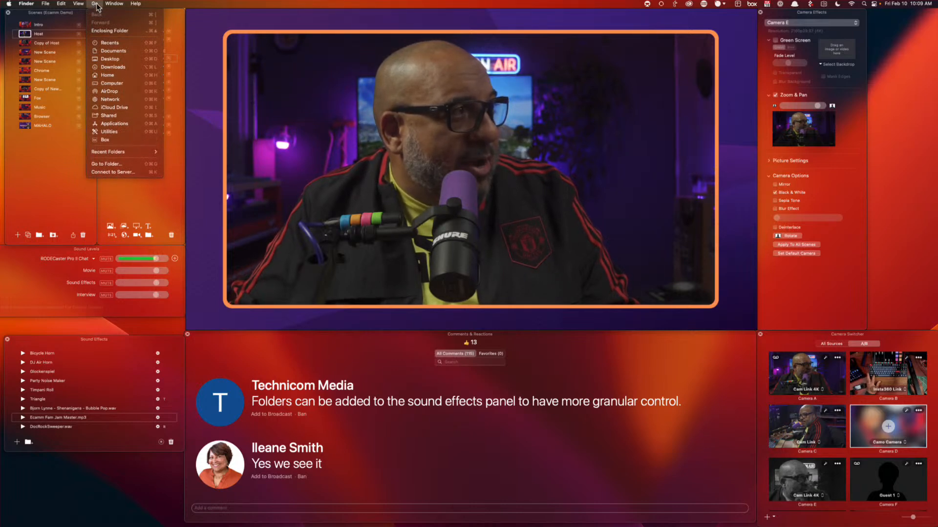
pyautogui.click(108, 83)
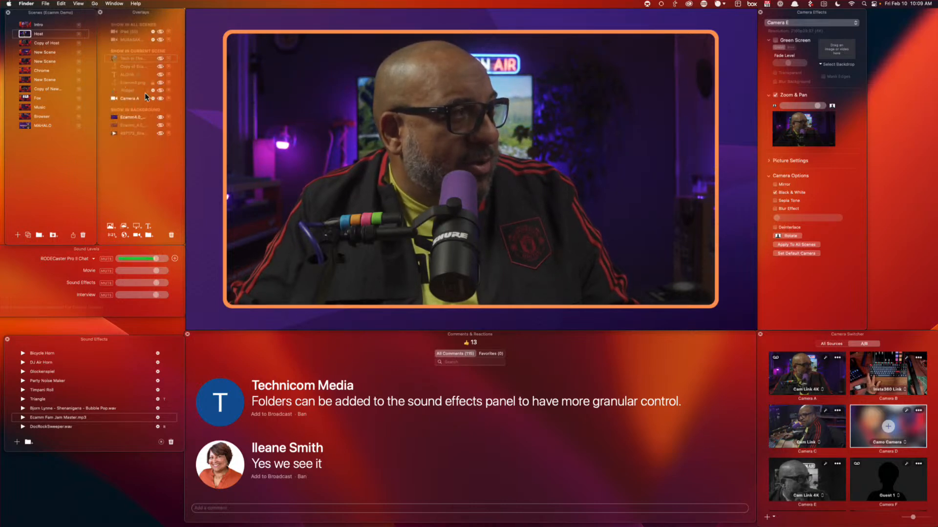
pyautogui.click(345, 143)
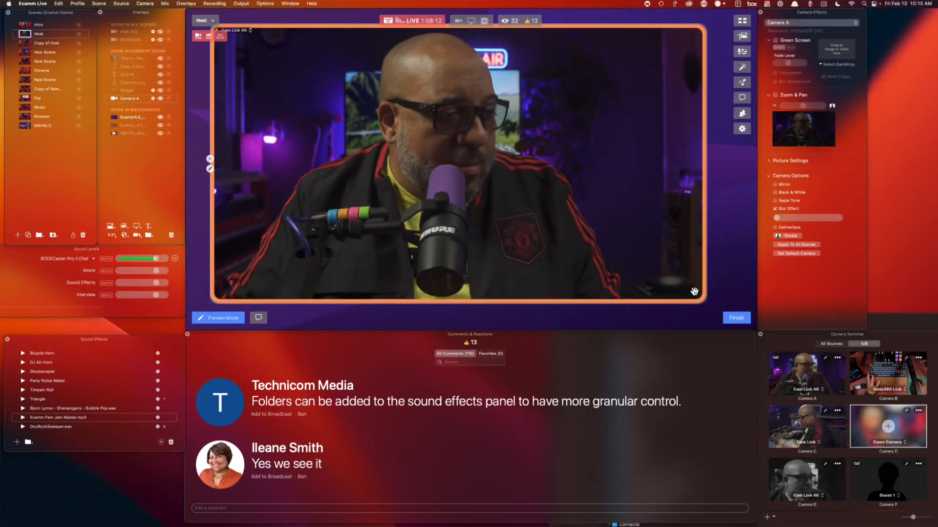
# Move the Finder Library window up toward the screen centre
pyautogui.click(881, 320)
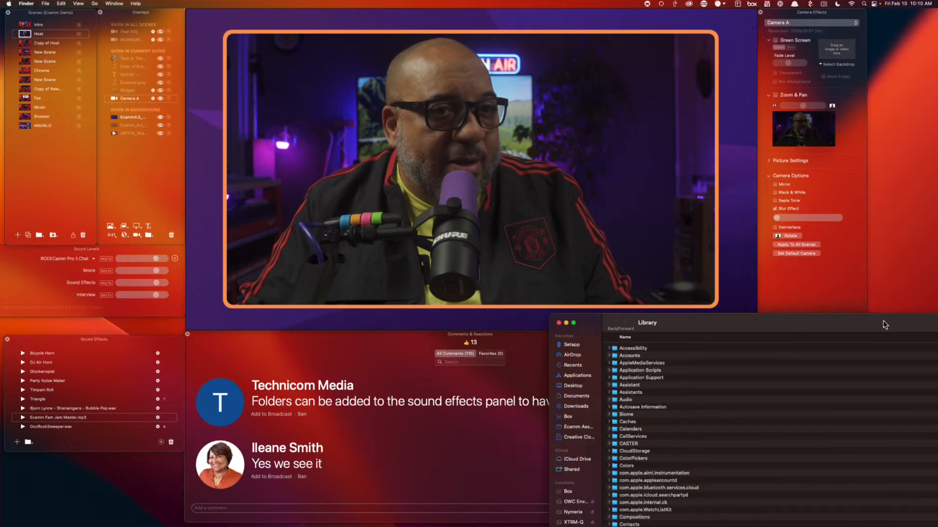
pyautogui.moveTo(881, 320); pyautogui.dragTo(646, 126)
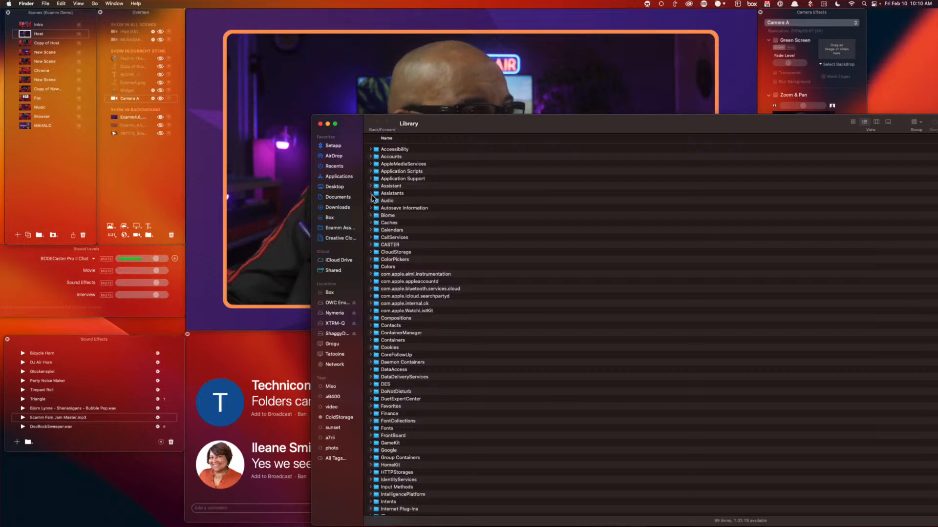
pyautogui.scroll(-1, 404, 203)
pyautogui.scroll(1, 399, 191)
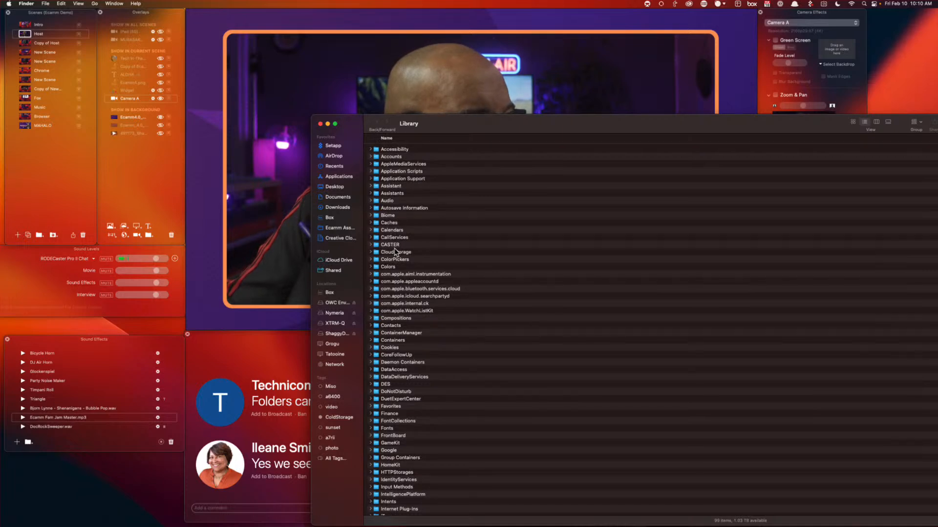
pyautogui.scroll(-1, 391, 220)
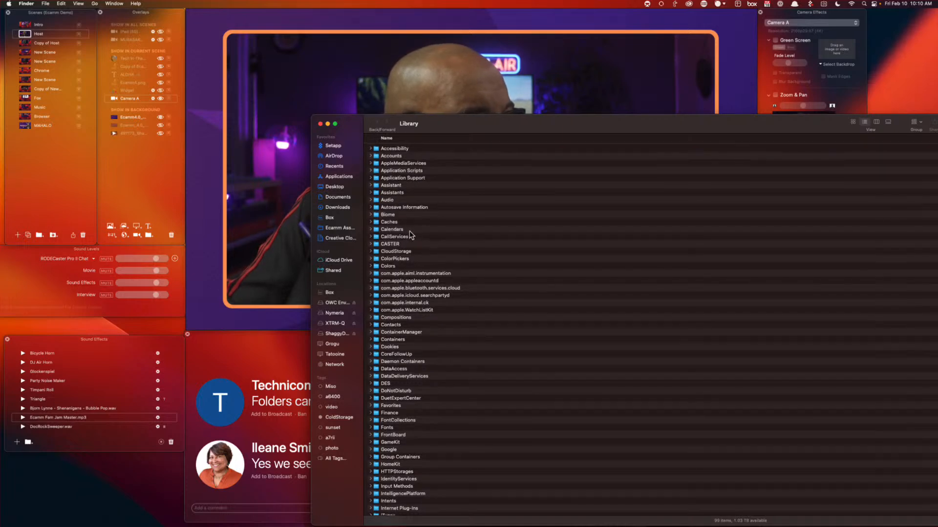
# Open Application Support › EcammLive › Sounds and reposition the window to reveal dates and sizes
pyautogui.doubleClick(379, 178)
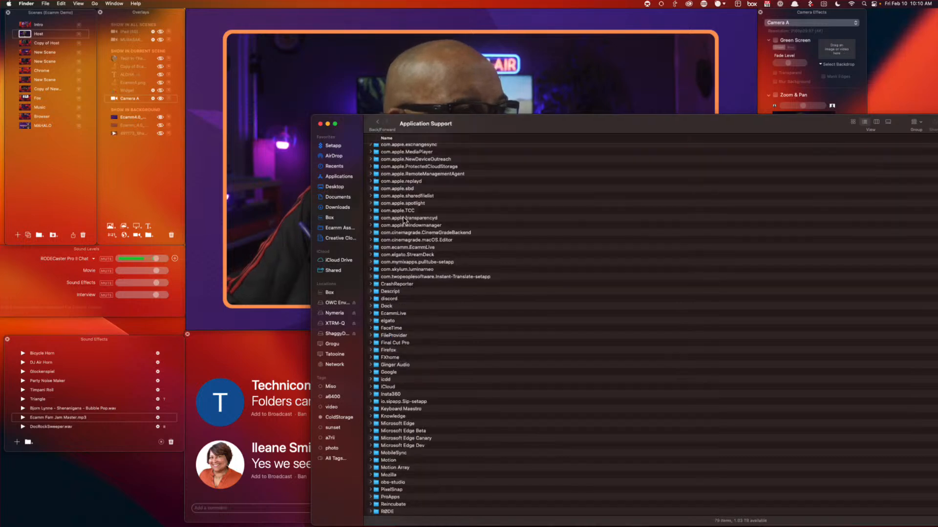
pyautogui.doubleClick(375, 314)
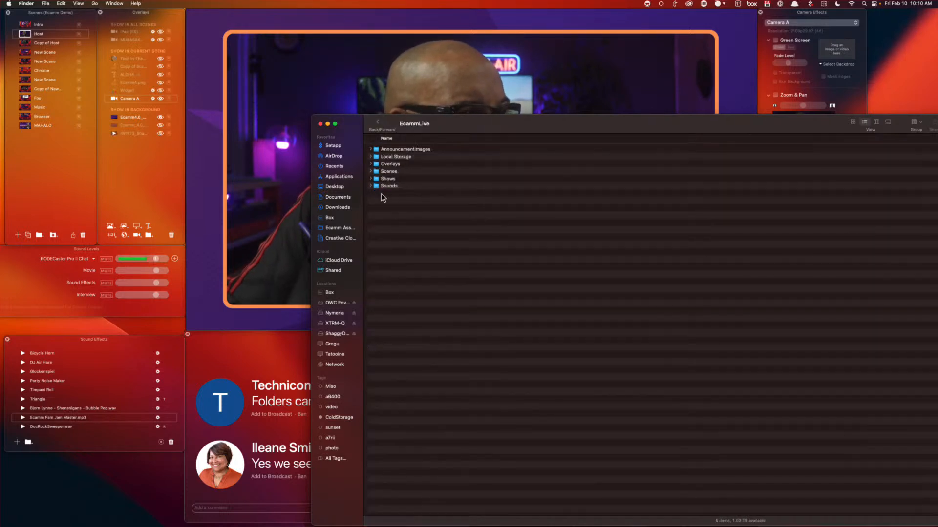
pyautogui.doubleClick(377, 186)
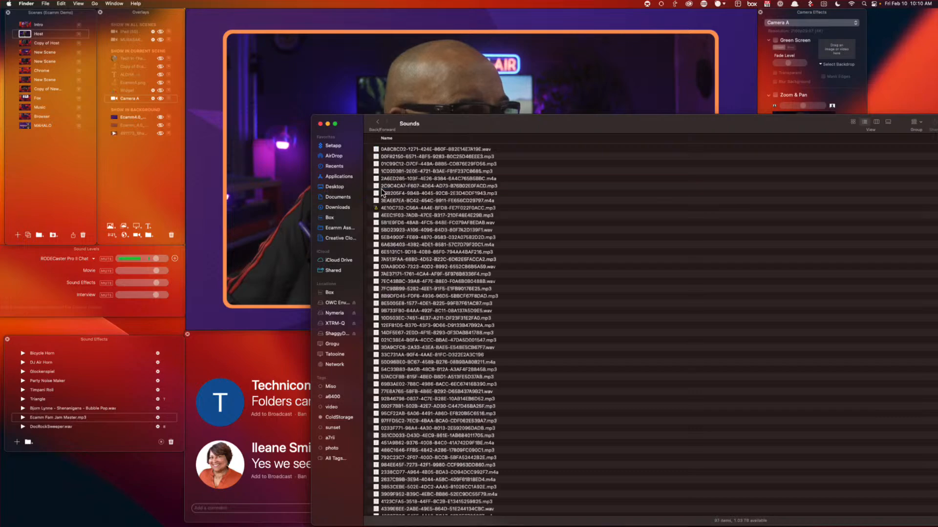
pyautogui.scroll(-15, 469, 272)
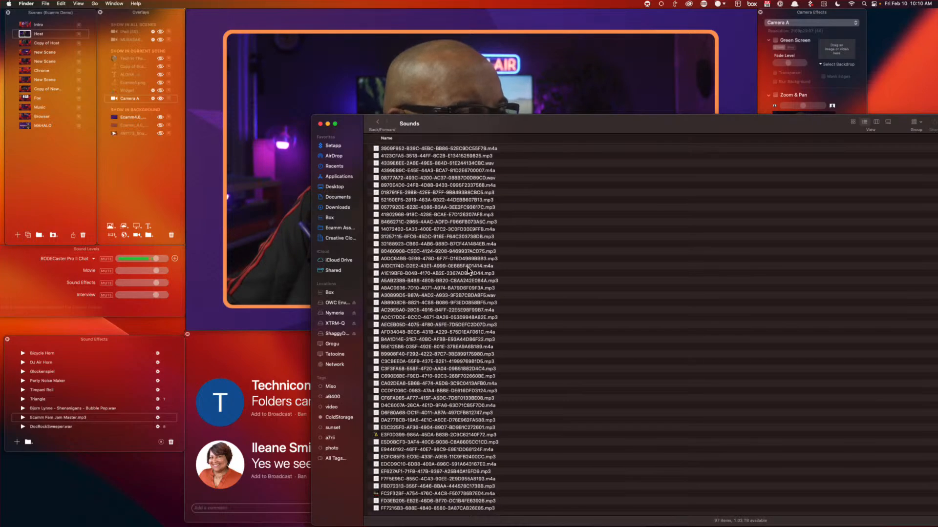
pyautogui.scroll(15, 469, 271)
pyautogui.moveTo(562, 128); pyautogui.dragTo(428, 108)
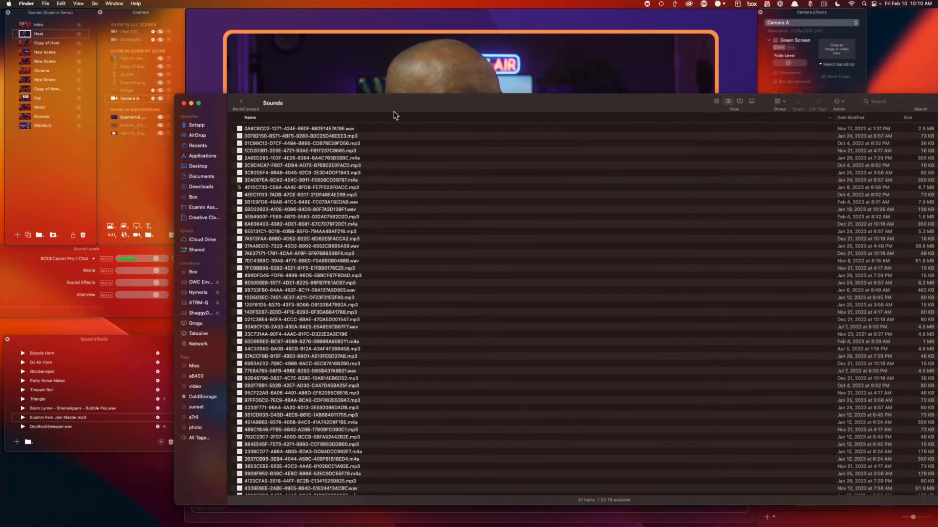
# Quick Look each sound file in turn, identifying Triangle, Party Noise Maker and Timpani Roll
pyautogui.click(310, 128)
pyautogui.press('space')
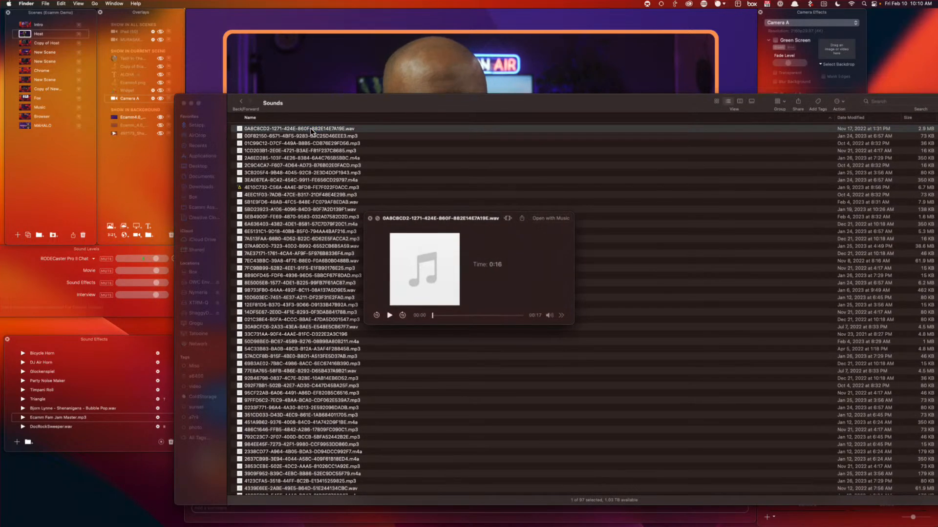
pyautogui.press('space')
pyautogui.press('Down')
pyautogui.press('space')
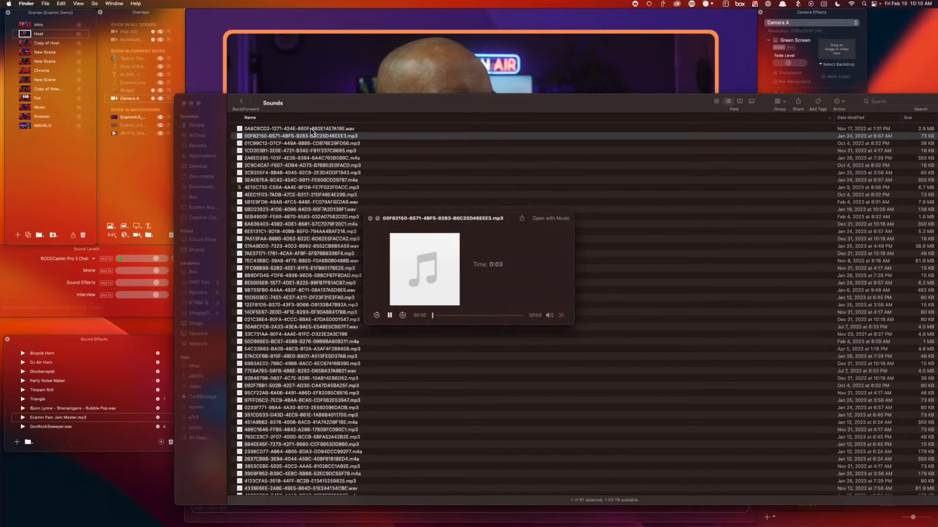
pyautogui.press('space')
pyautogui.press('Down')
pyautogui.press('space')
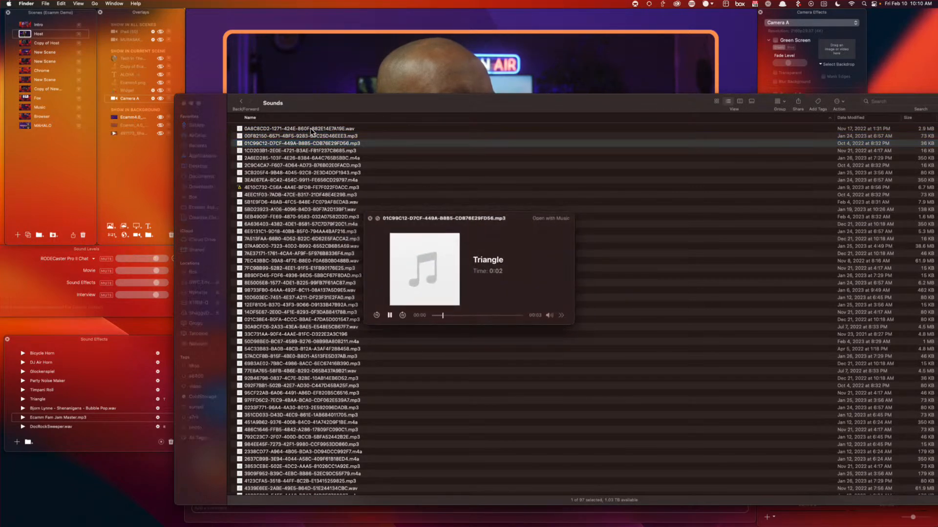
pyautogui.press('space')
pyautogui.press('Down')
pyautogui.press('space')
pyautogui.press('space')
pyautogui.press('Down')
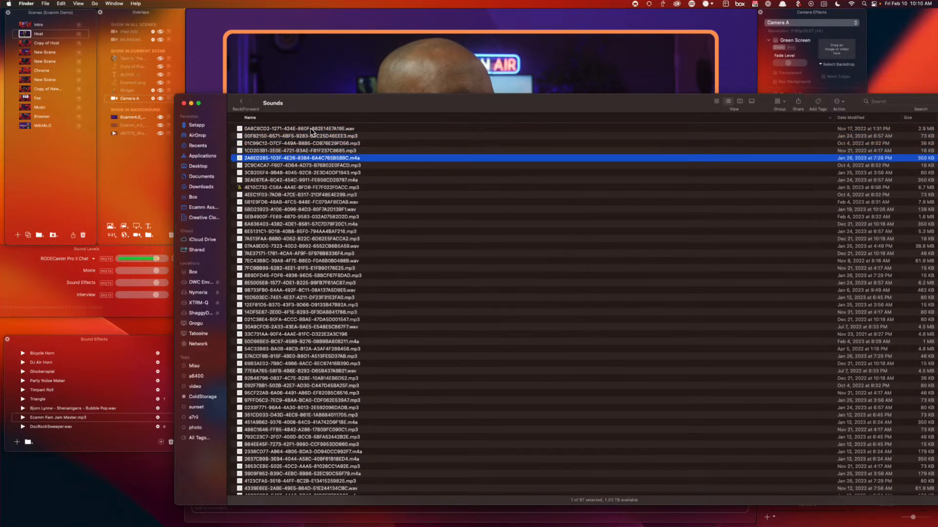
pyautogui.press('space')
pyautogui.press('space')
pyautogui.press('Down')
pyautogui.press('space')
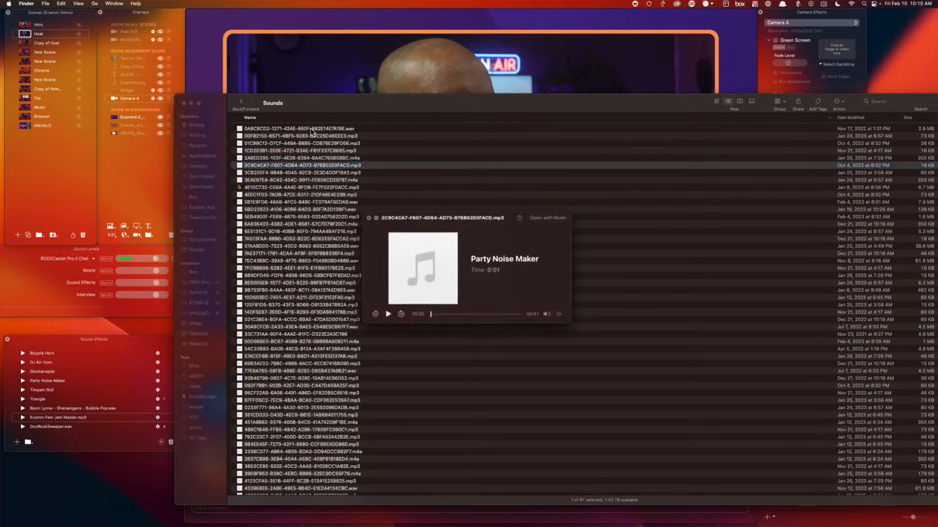
pyautogui.press('space')
pyautogui.press('Down')
pyautogui.press('space')
pyautogui.press('space')
pyautogui.press('Down')
pyautogui.press('space')
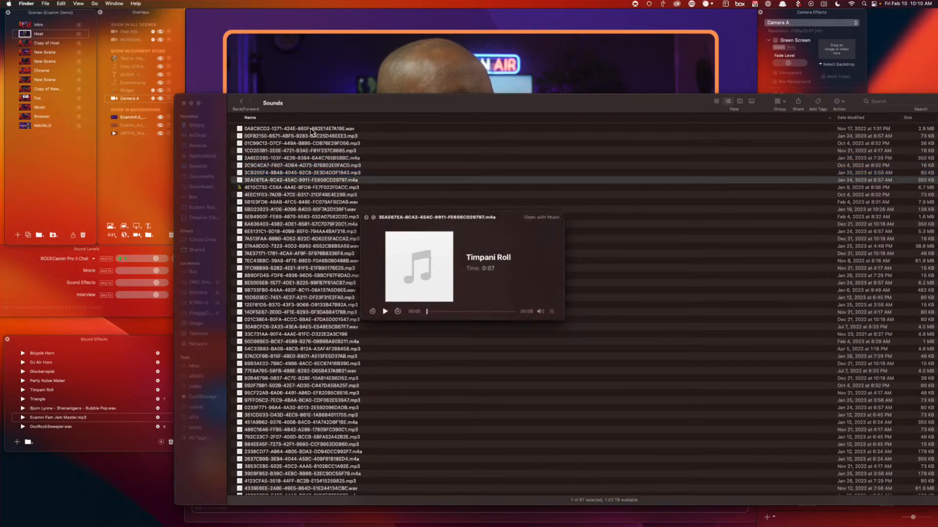
pyautogui.press('space')
pyautogui.press('Down')
pyautogui.press('space')
pyautogui.press('space')
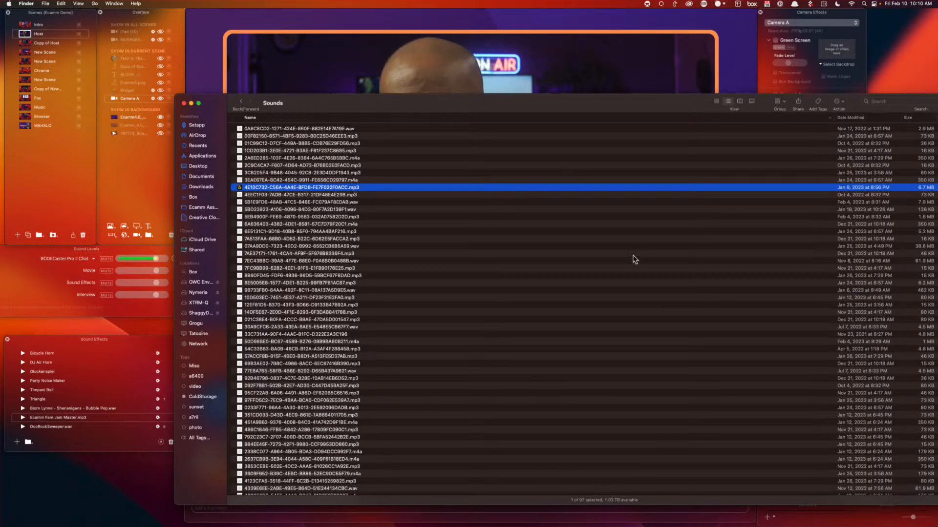
# Sort the Sounds folder by Date Modified, newest first
pyautogui.click(868, 119)
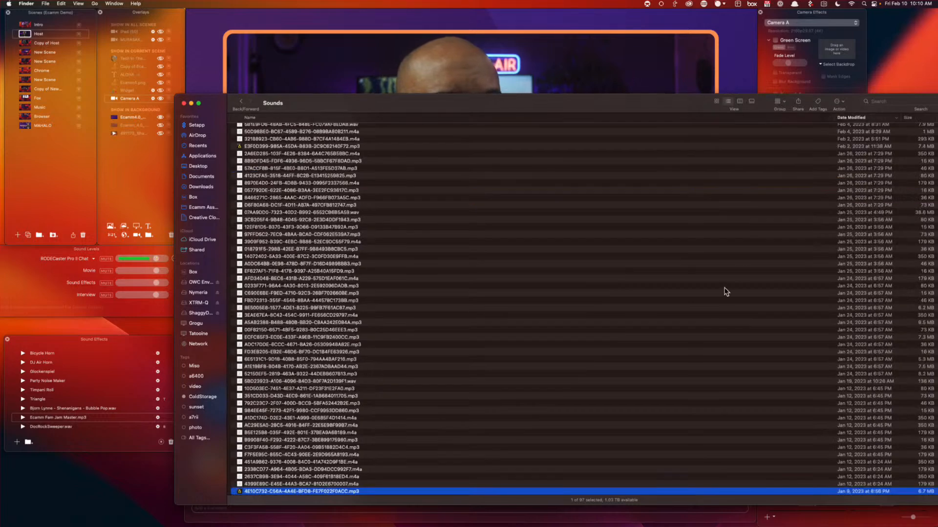
pyautogui.scroll(-3, 726, 292)
pyautogui.scroll(4, 726, 291)
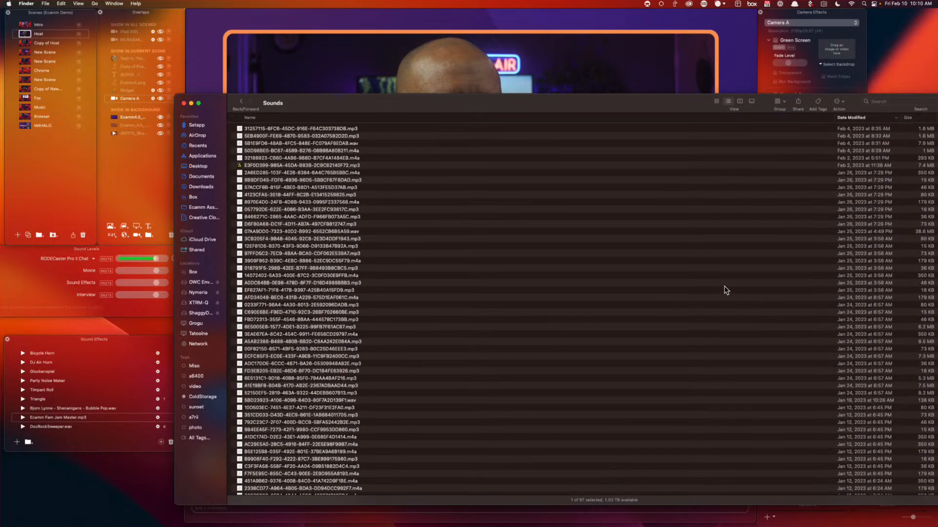
# Preview the recent I Am Not Your Doll mp3 and rename it Beats.mp3
pyautogui.click(345, 172)
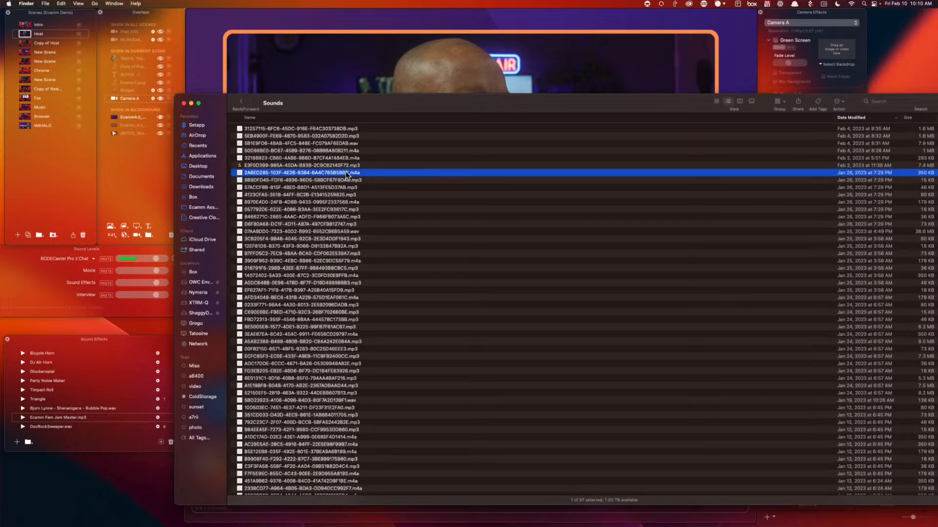
pyautogui.click(347, 164)
pyautogui.press('space')
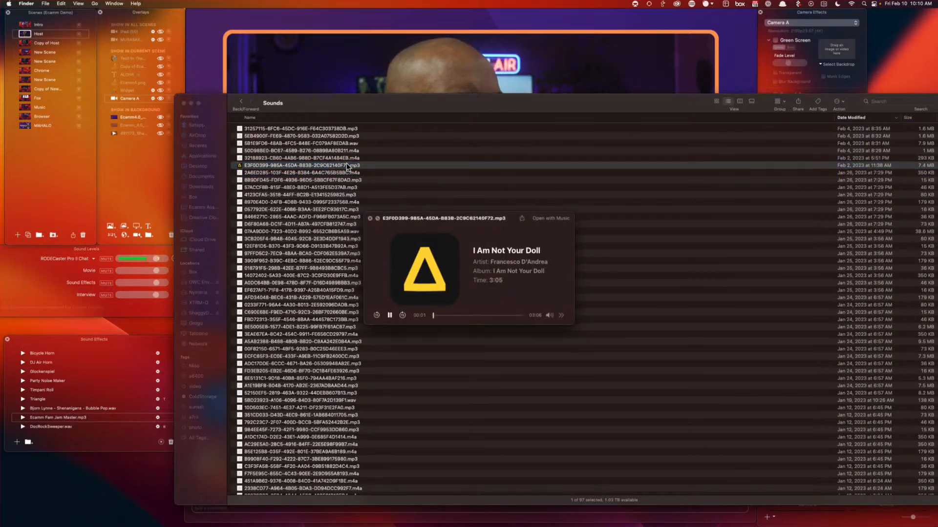
pyautogui.press('space')
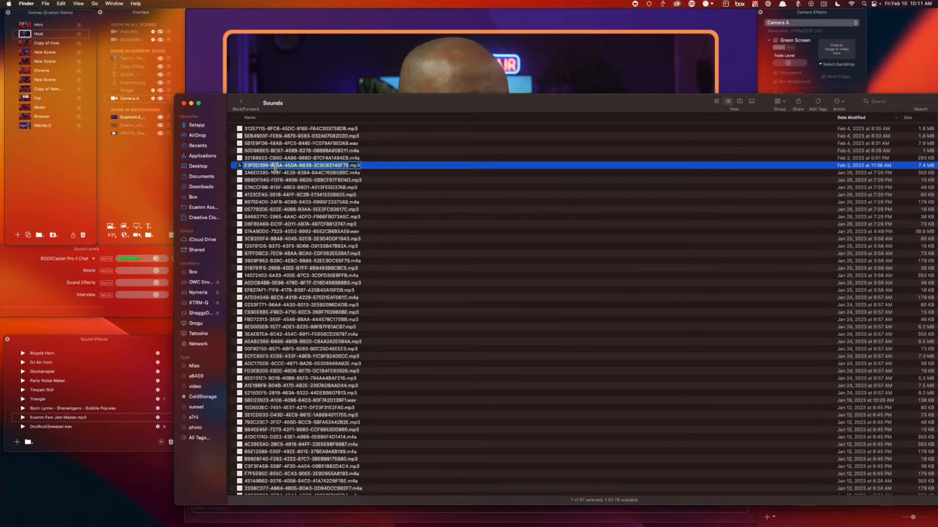
pyautogui.write('B')
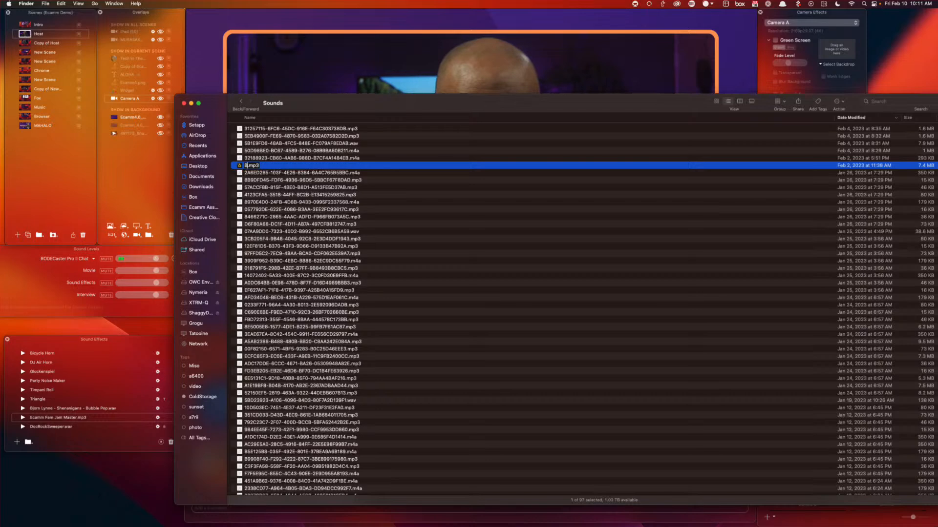
pyautogui.write('eats')
pyautogui.press('Return')
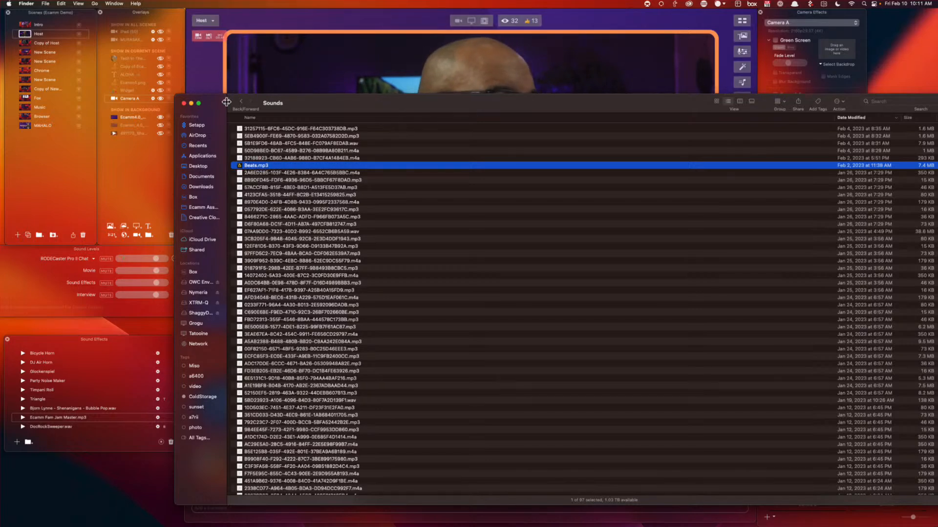
# Drag Beats.mp3 into Sound Effects, accept the copyright warning, test-play it, and close the Finder window
pyautogui.moveTo(113, 374); pyautogui.dragTo(111, 353)
pyautogui.click(97, 421)
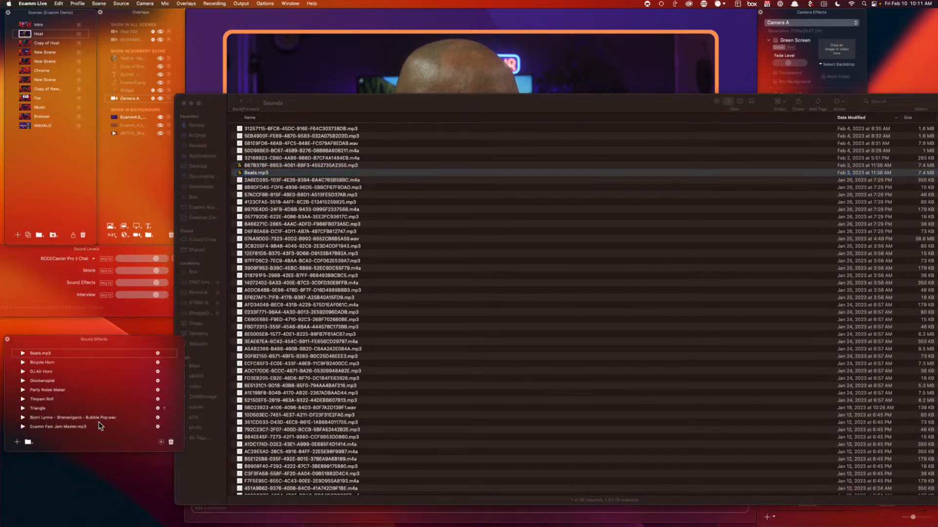
pyautogui.click(22, 353)
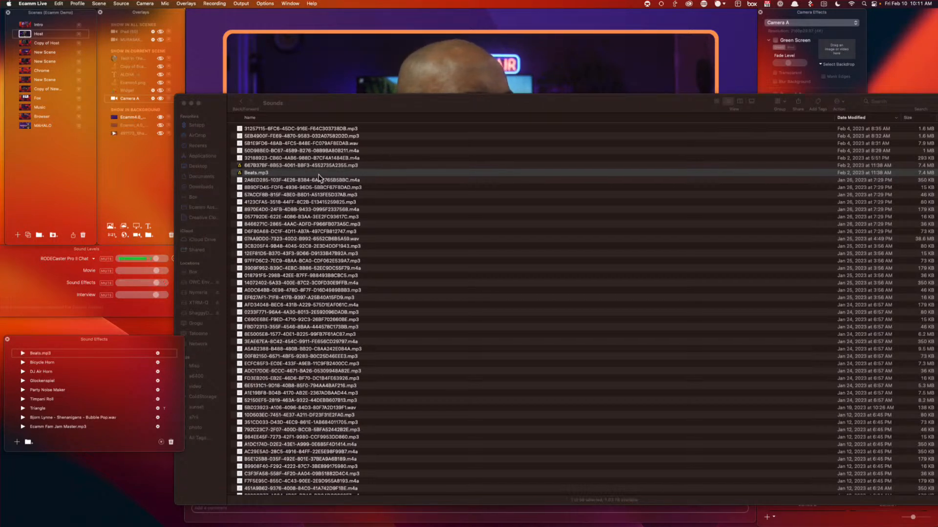
pyautogui.click(183, 103)
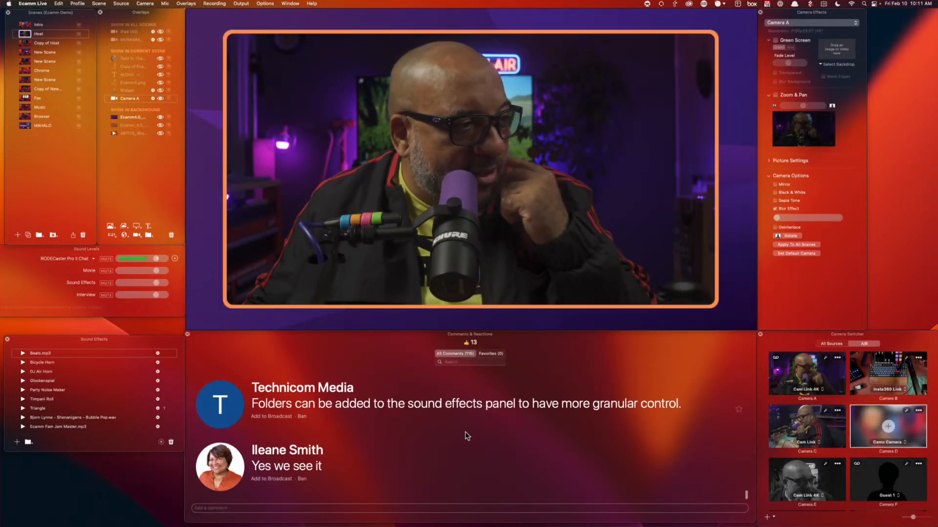
# Feature the viewer's comment about sound-effect folders as a lower-third on the broadcast
pyautogui.scroll(1, 219, 416)
pyautogui.click(218, 416)
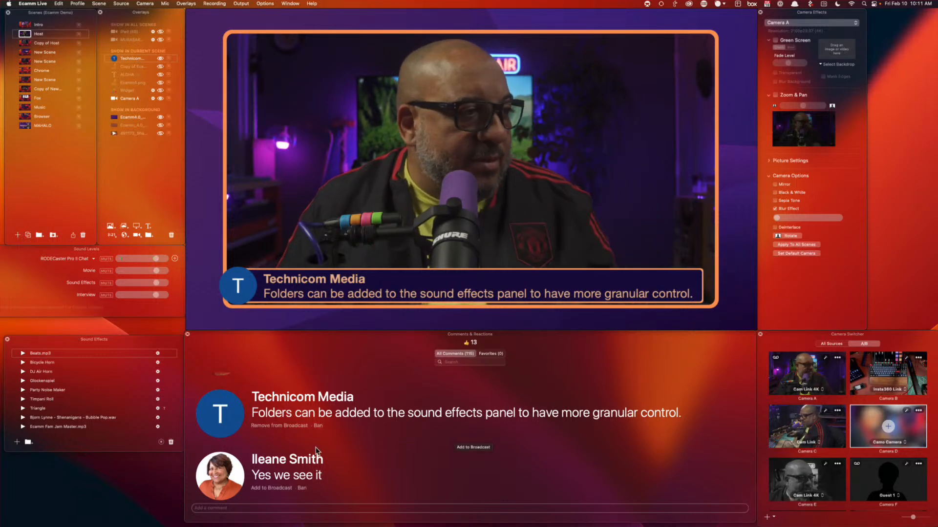
pyautogui.scroll(2, 327, 437)
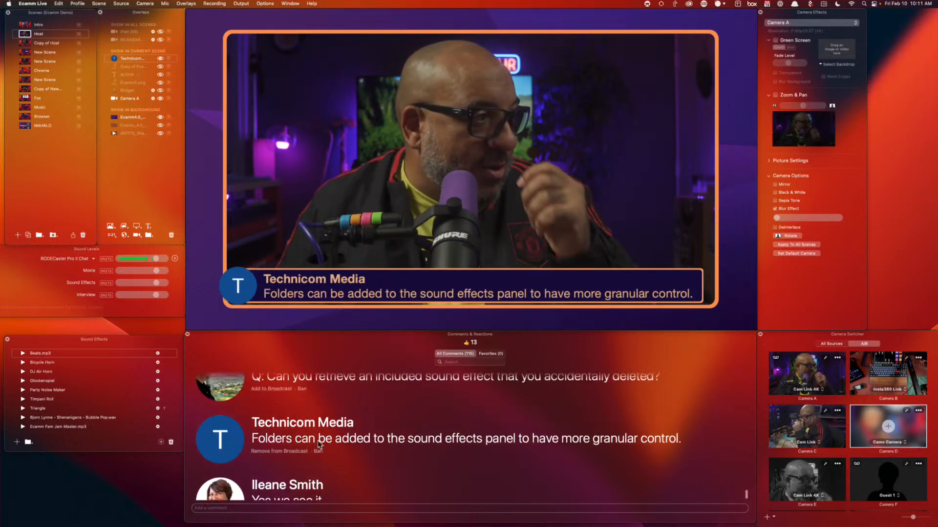
pyautogui.scroll(-1, 91, 409)
pyautogui.scroll(3, 94, 409)
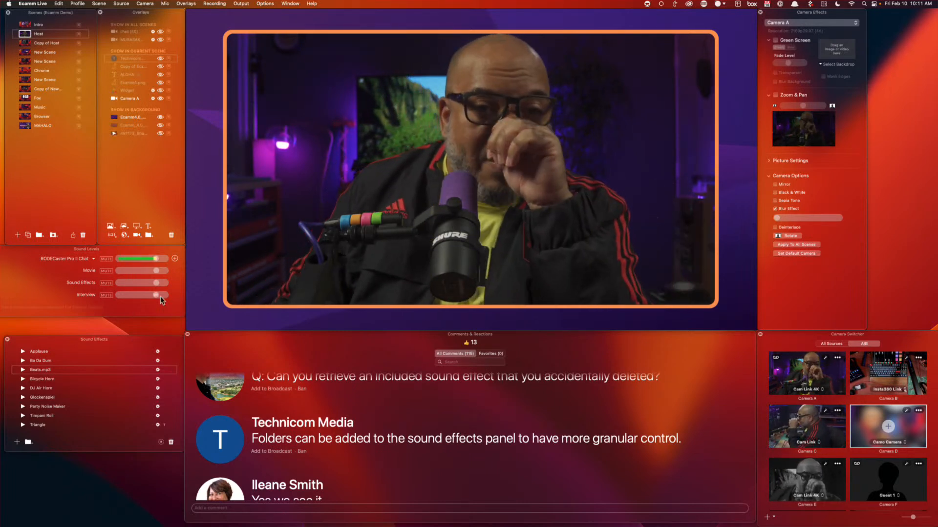
# Scroll the comments list, then shrink the Host scene's Camera A feed to a tiny pill mid-canvas
pyautogui.moveTo(254, 283)
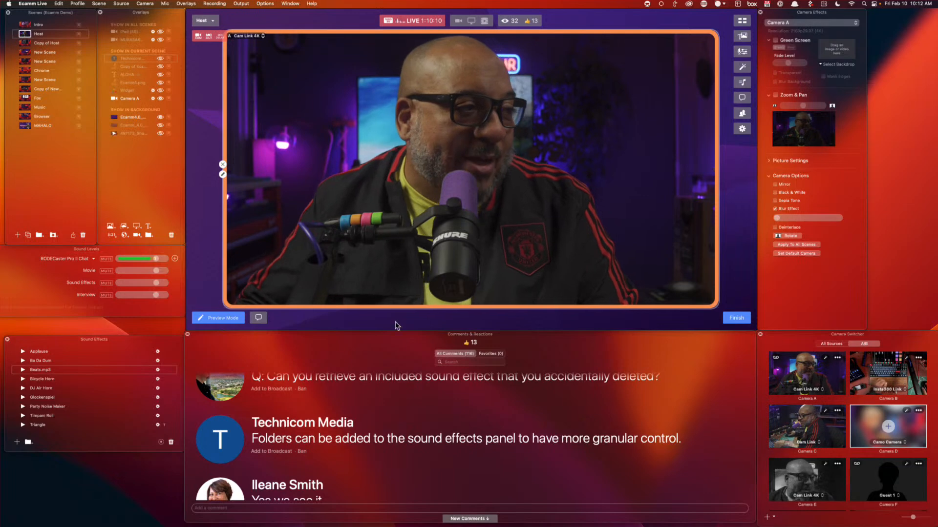
pyautogui.scroll(-4, 499, 472)
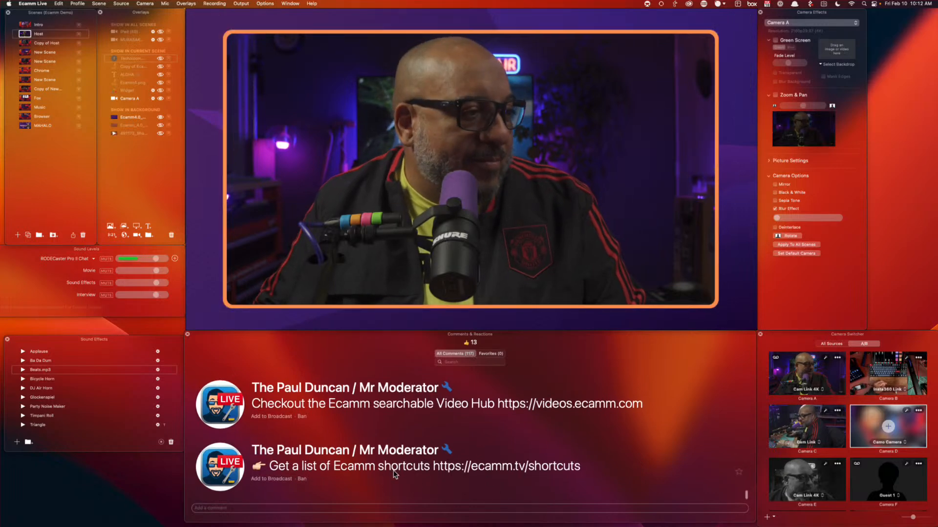
pyautogui.scroll(3, 596, 452)
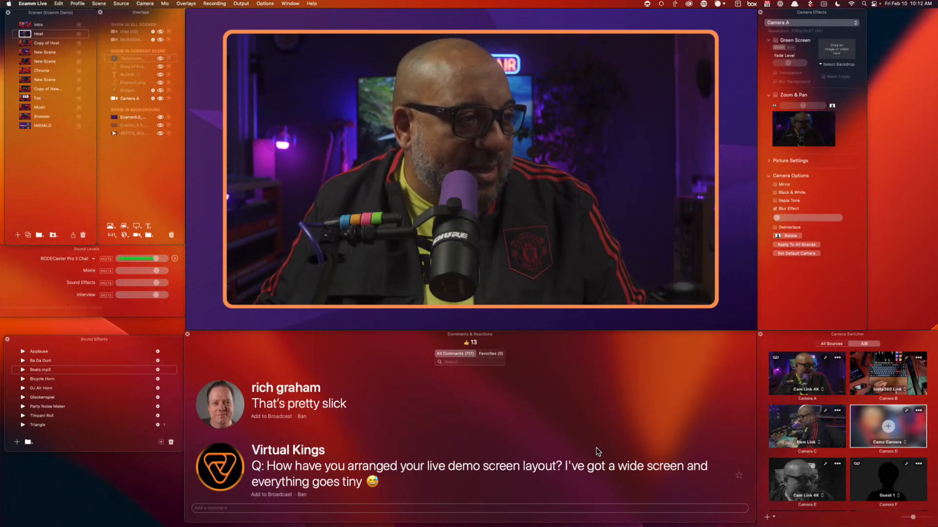
pyautogui.scroll(-3, 595, 451)
pyautogui.scroll(-10, 566, 283)
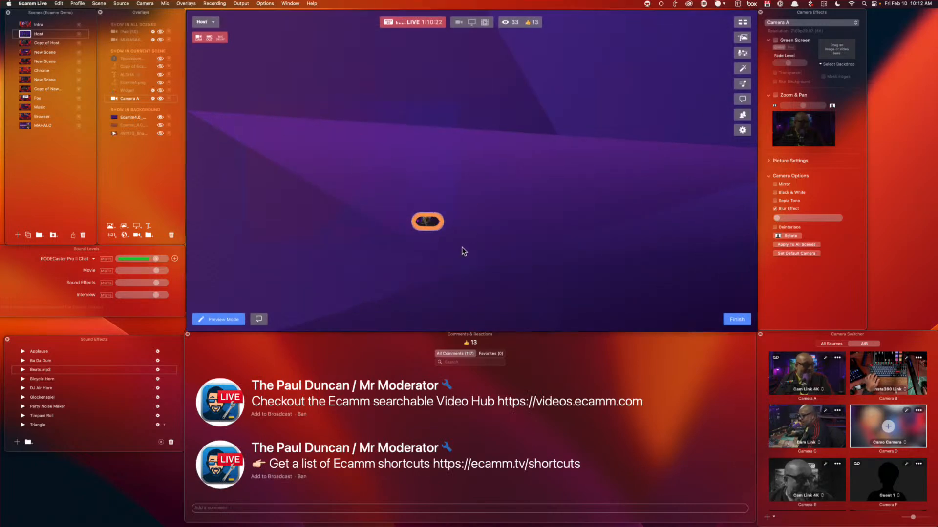
# Scale Camera A back up to fill the Host scene canvas, then scroll the comments list
pyautogui.scroll(10, 493, 228)
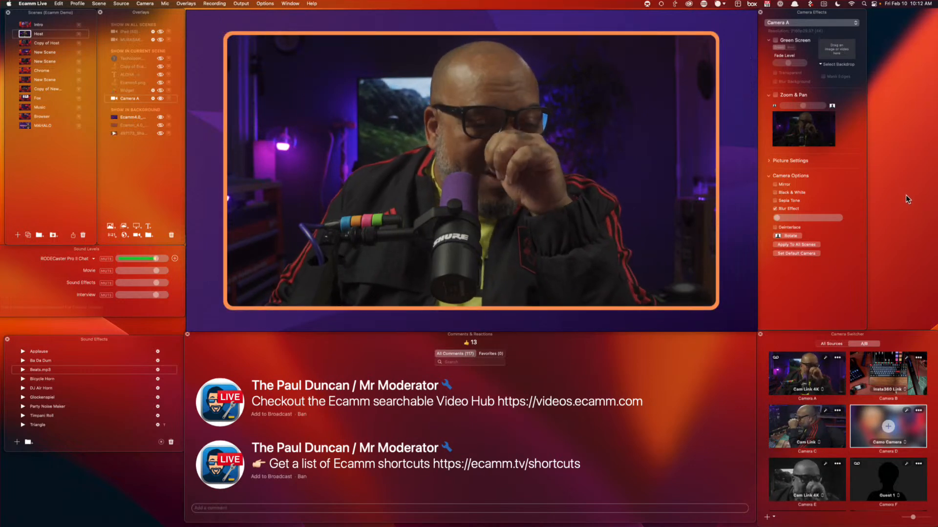
pyautogui.moveTo(451, 208)
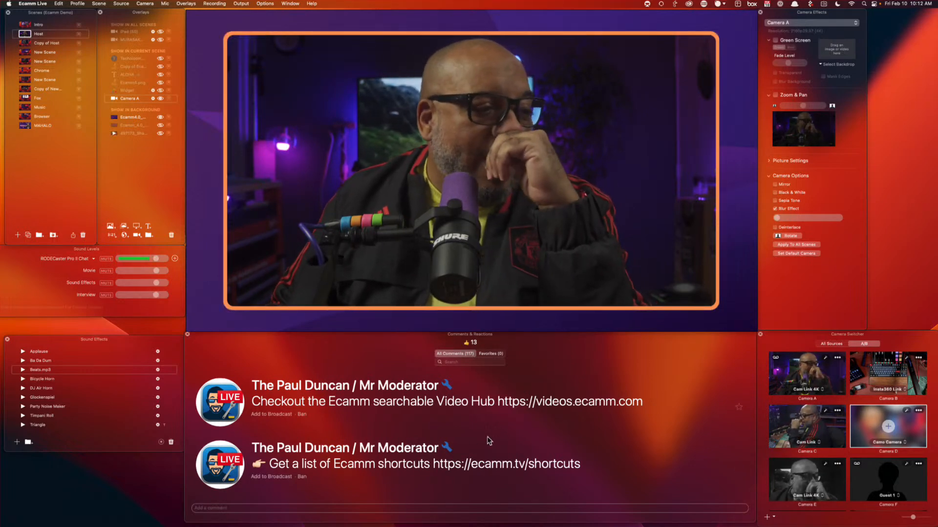
pyautogui.scroll(3, 490, 436)
pyautogui.scroll(-5, 488, 429)
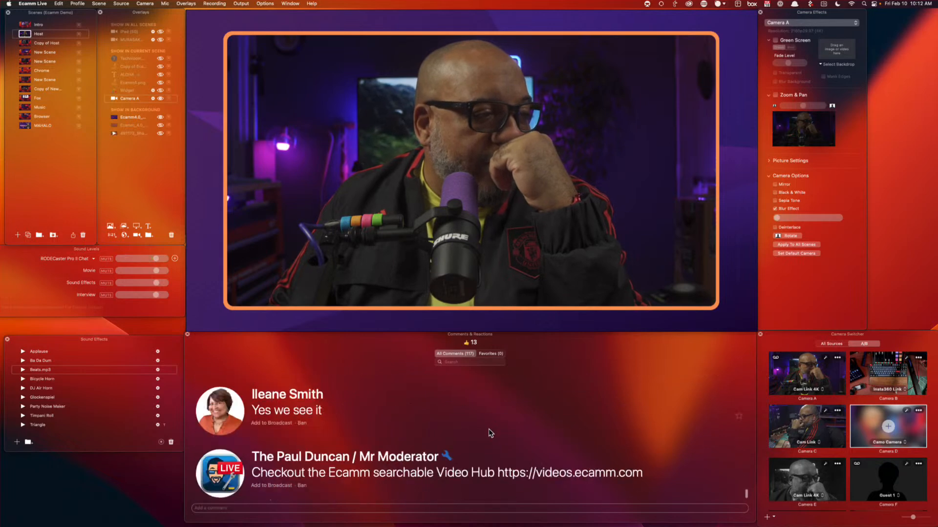
pyautogui.scroll(10, 491, 432)
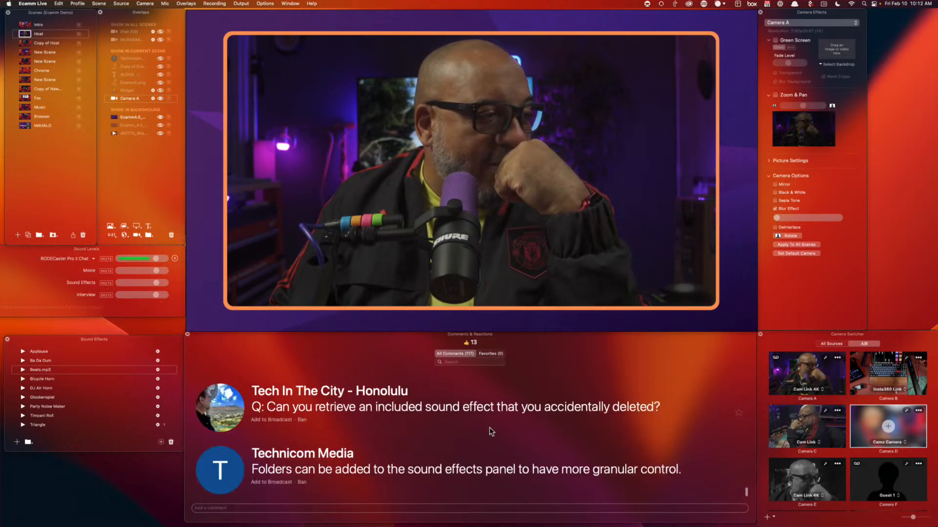
pyautogui.scroll(-5, 495, 411)
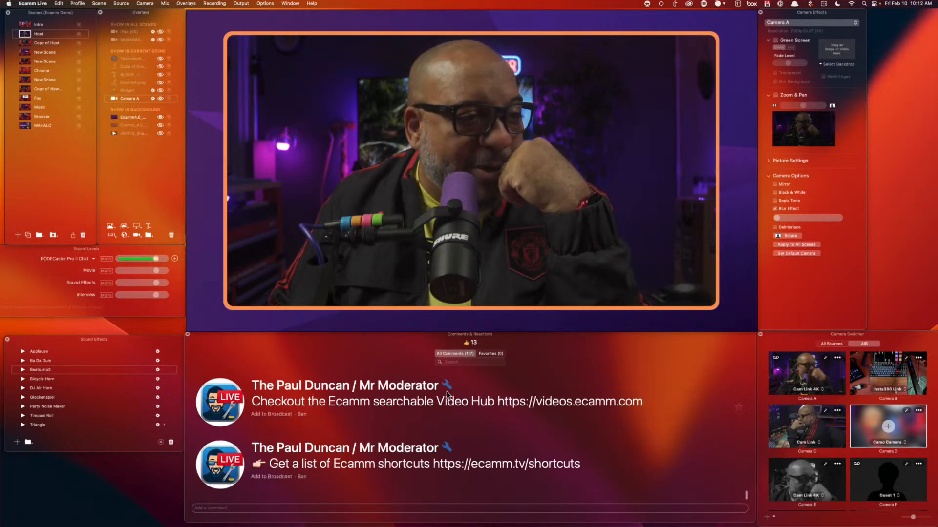